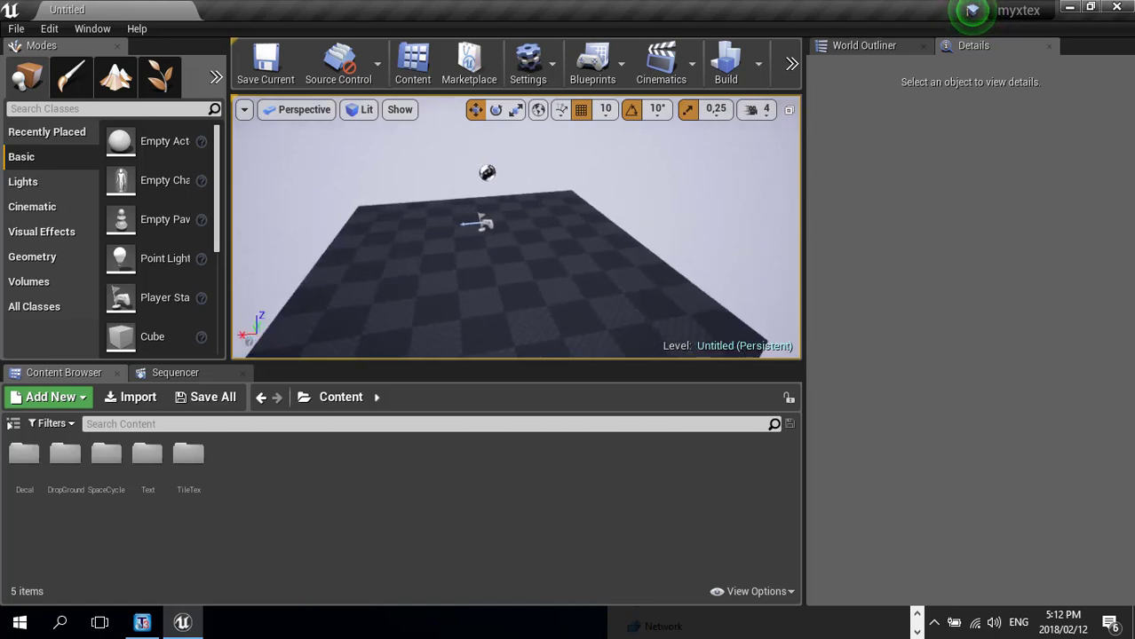
- Place a basic cube on the checkered floor at about X 210, Y -130
left_click_drag(529, 266, 381, 267, "alt")
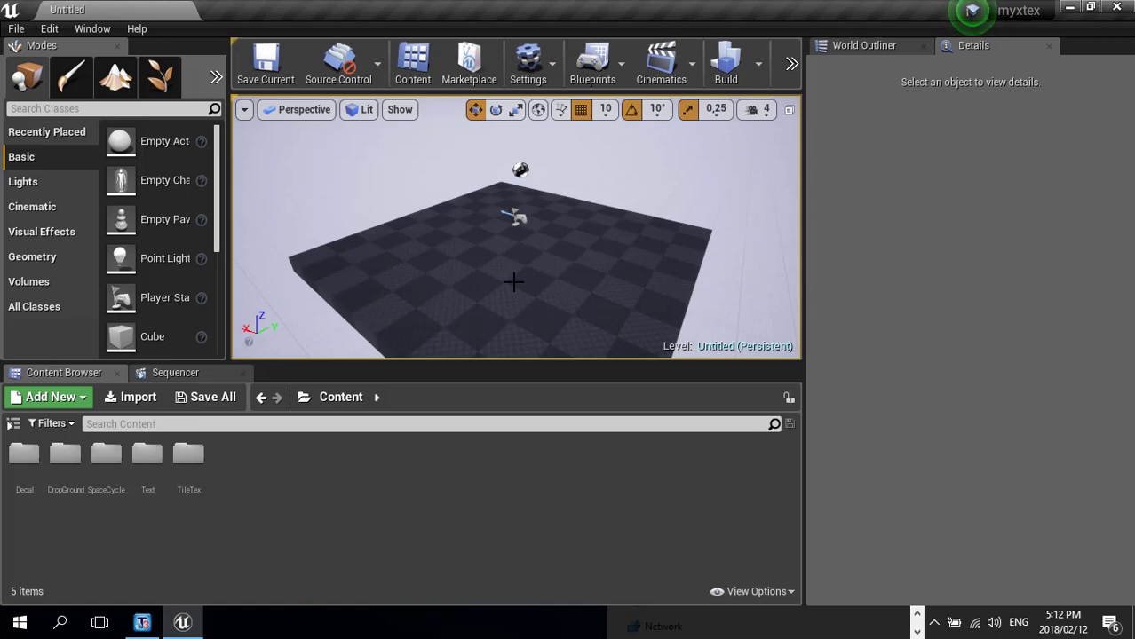
left_click_drag(483, 270, 570, 266, "alt")
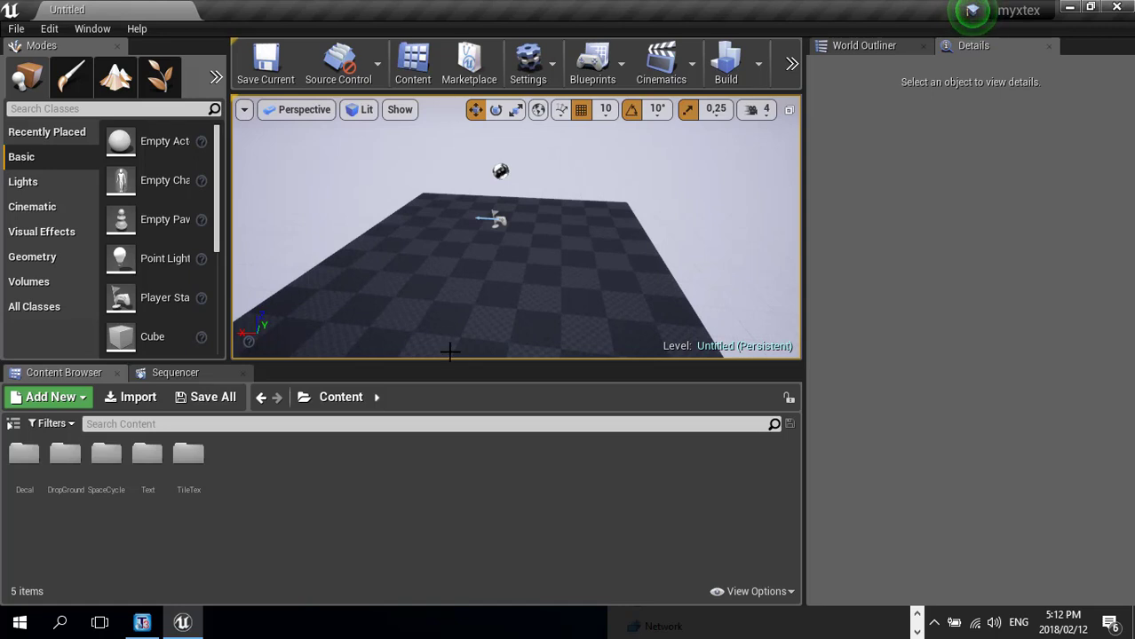
left_click_drag(124, 338, 423, 258)
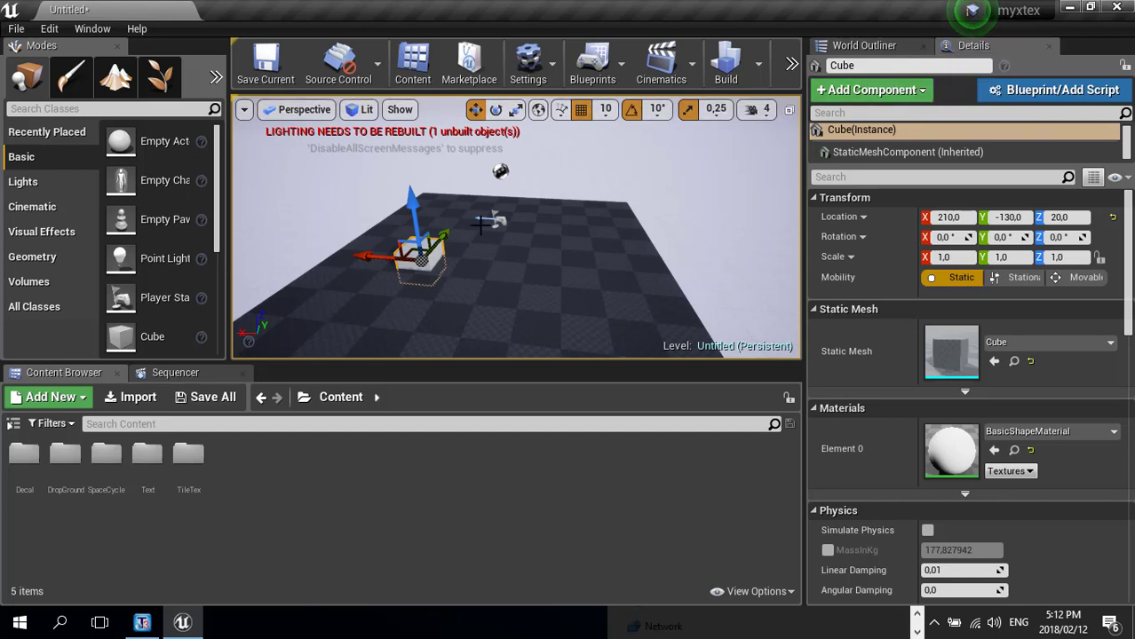
- Set the mobility of both the Light Source and the SkyLight to Movable
left_click(859, 48)
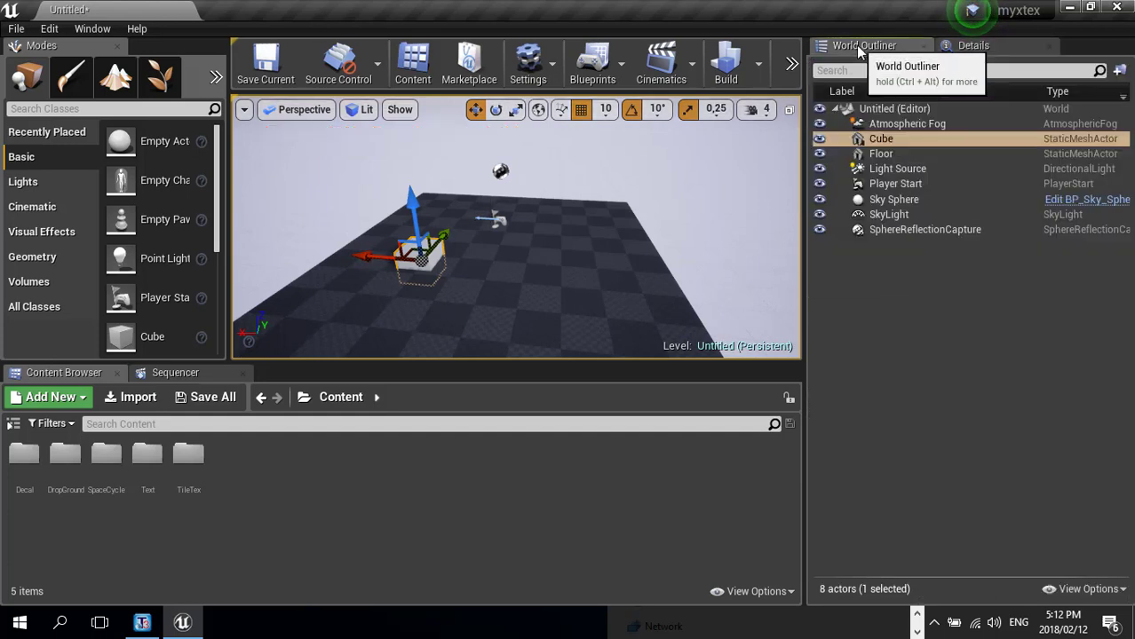
left_click(919, 169)
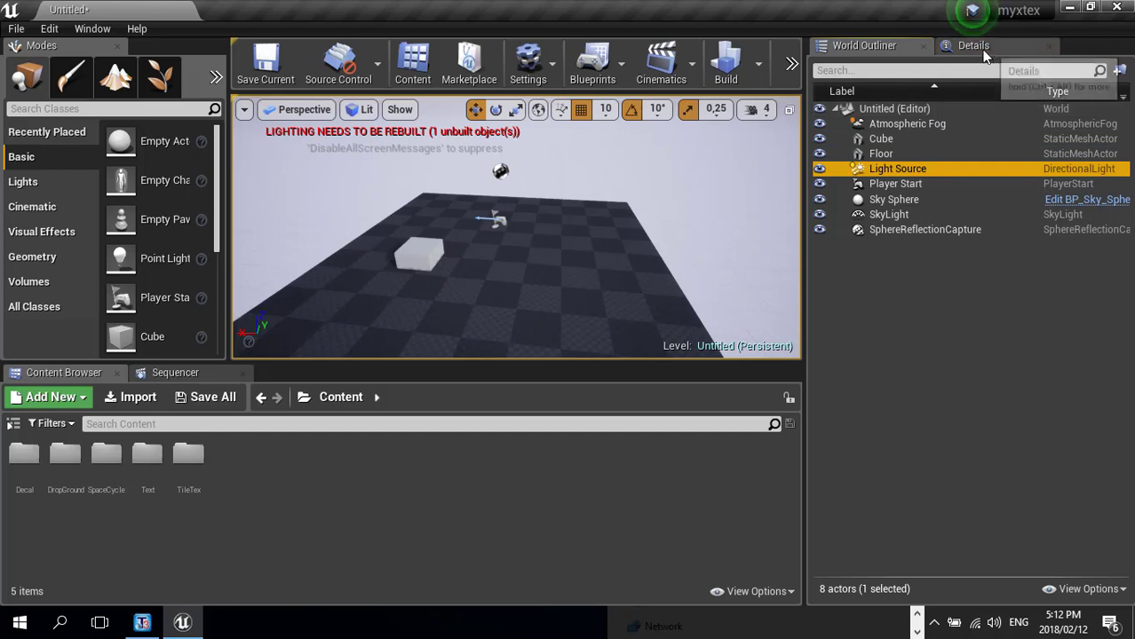
left_click(972, 45)
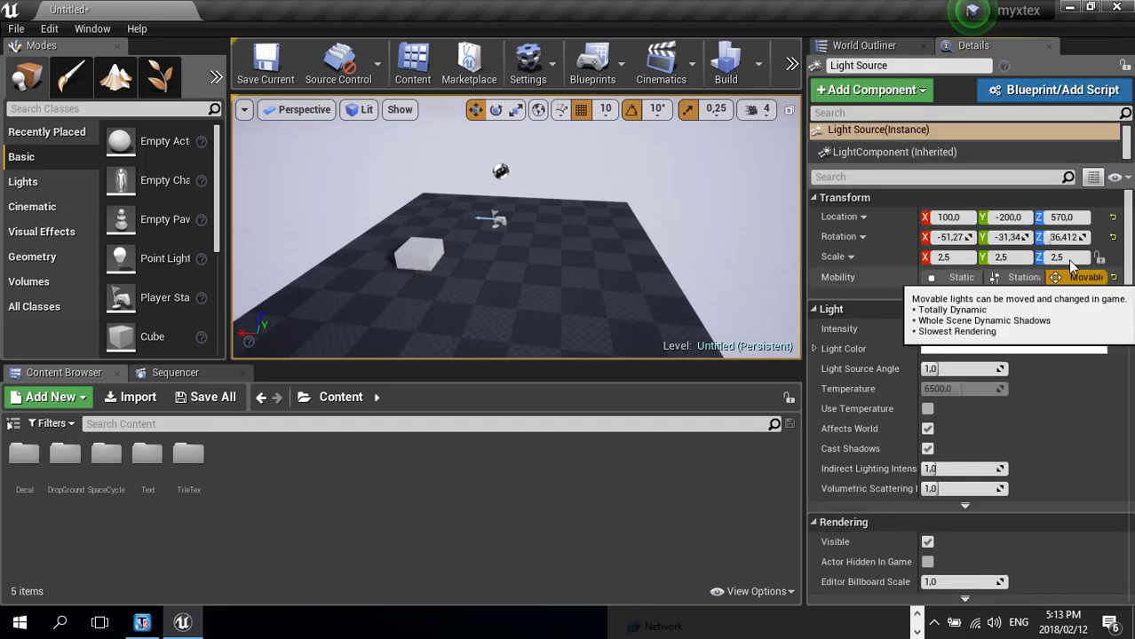
left_click(871, 41)
left_click(885, 216)
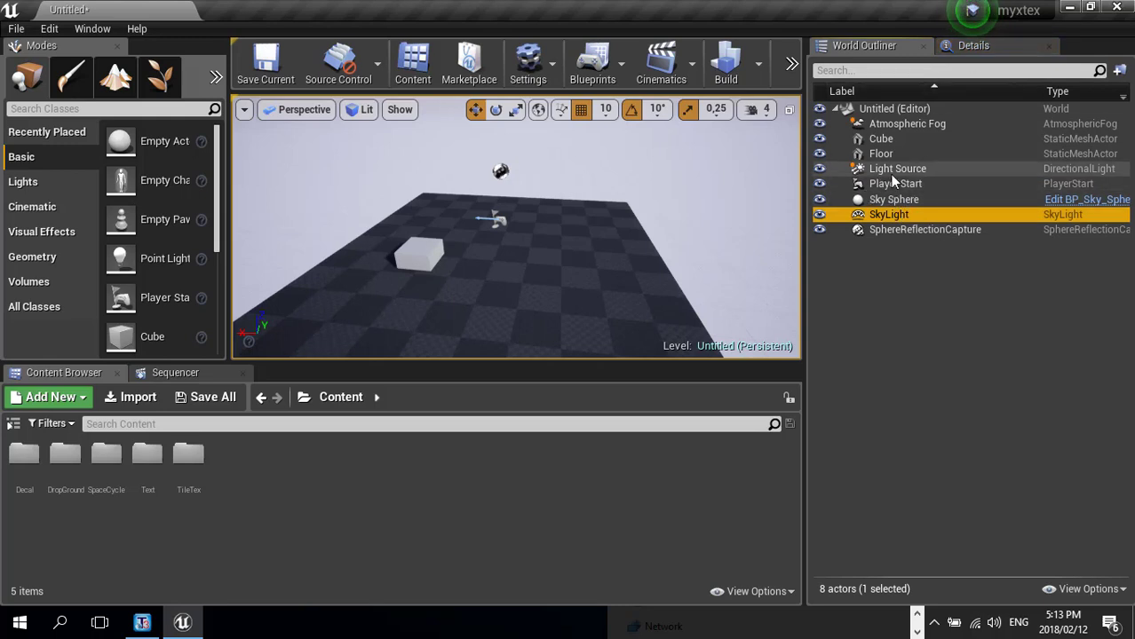
left_click(971, 45)
left_click(1082, 281)
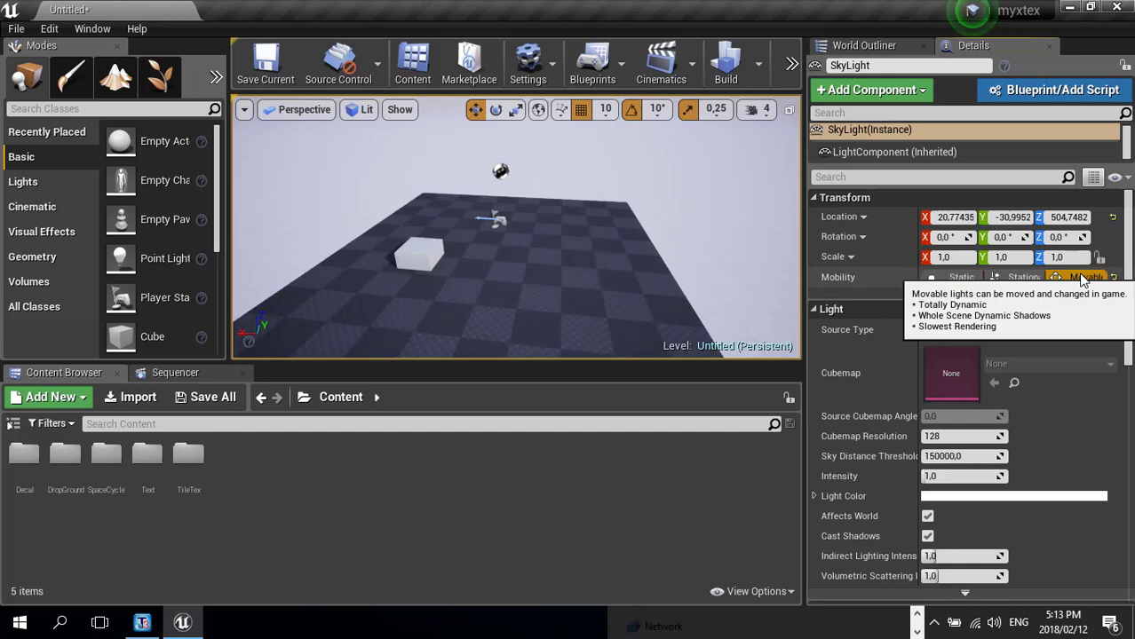
- Raise the cube to Z 180 and snap it down so that it rests on the floor
left_click_drag(496, 292, 556, 277, "alt")
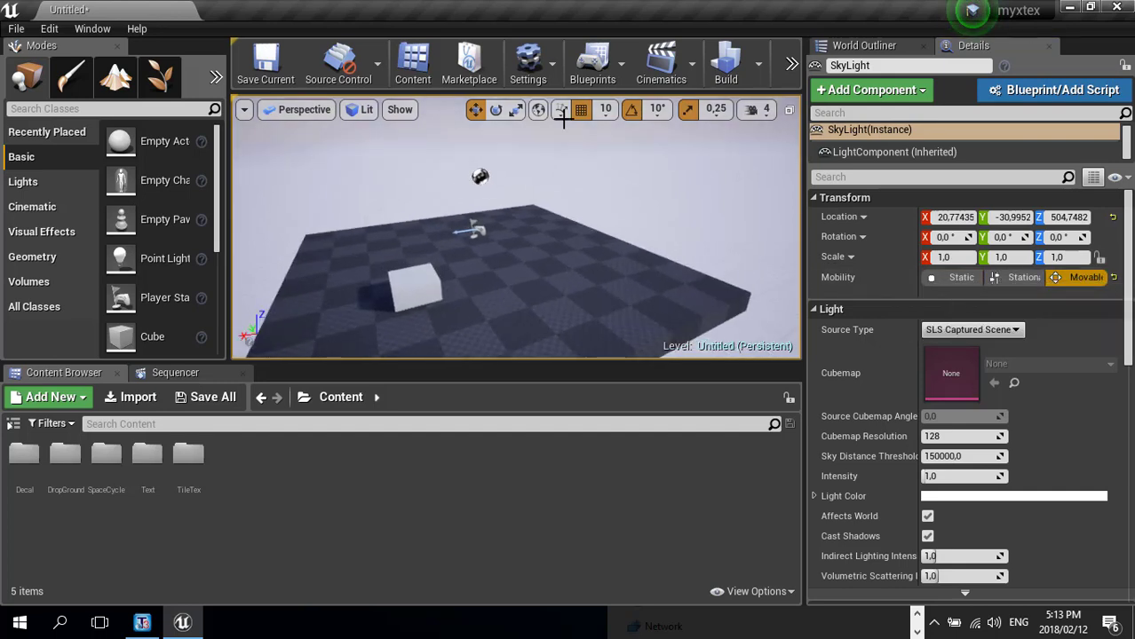
left_click_drag(560, 231, 639, 236, "alt")
left_click_drag(555, 262, 593, 273, "alt")
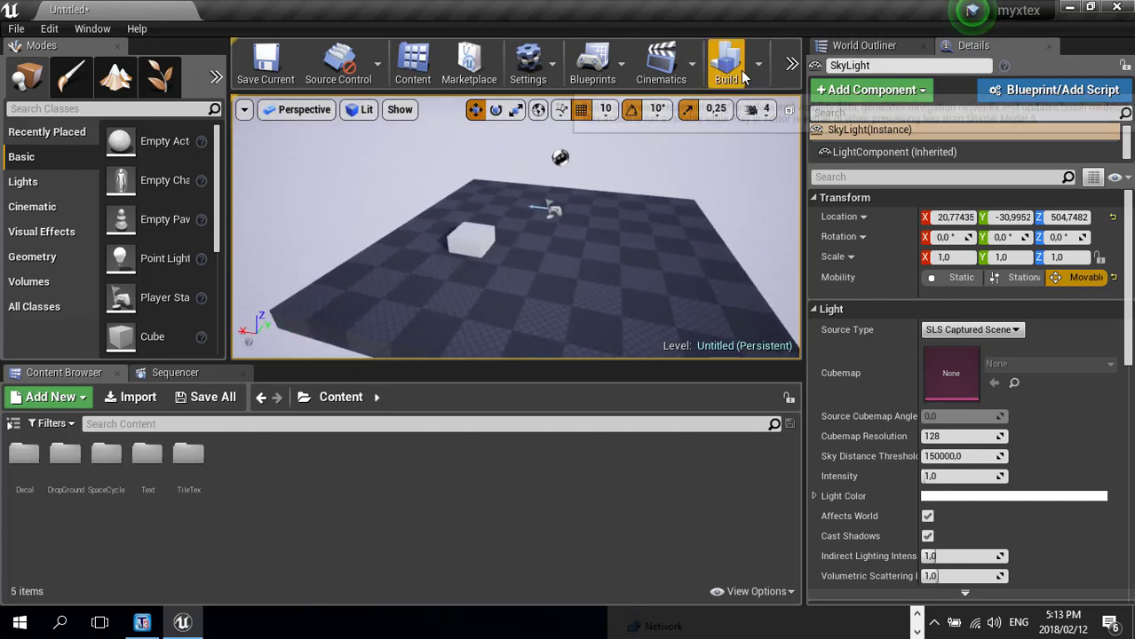
left_click_drag(489, 320, 488, 268, "alt")
middle_click_drag(523, 273, 491, 292)
left_click_drag(492, 293, 485, 273, "alt")
left_click(482, 264)
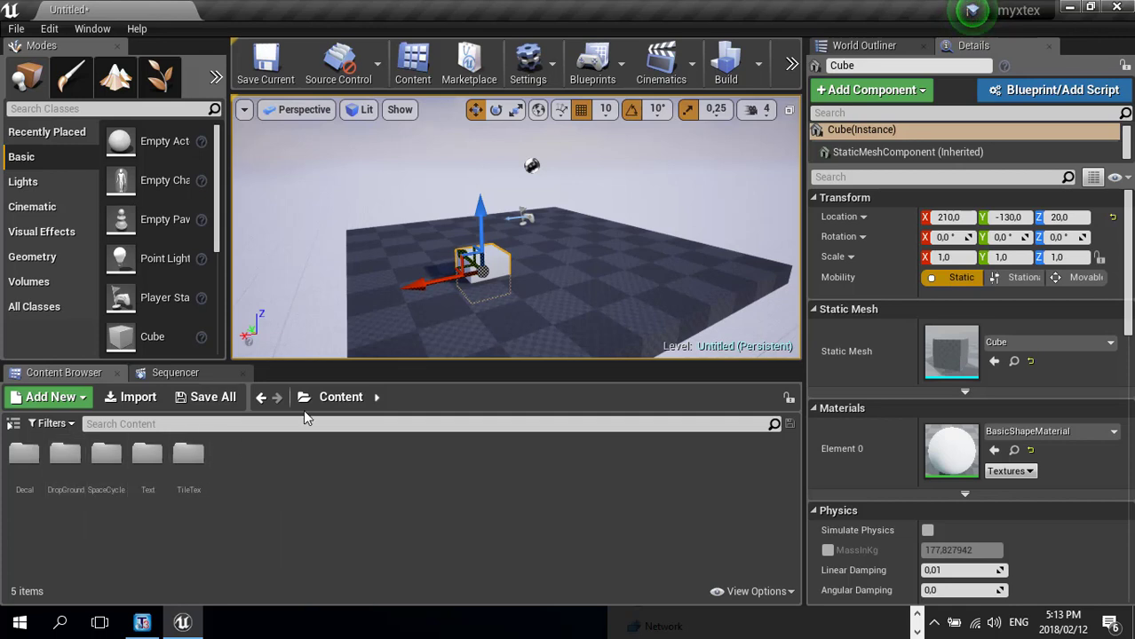
left_click_drag(486, 337, 515, 354, "alt")
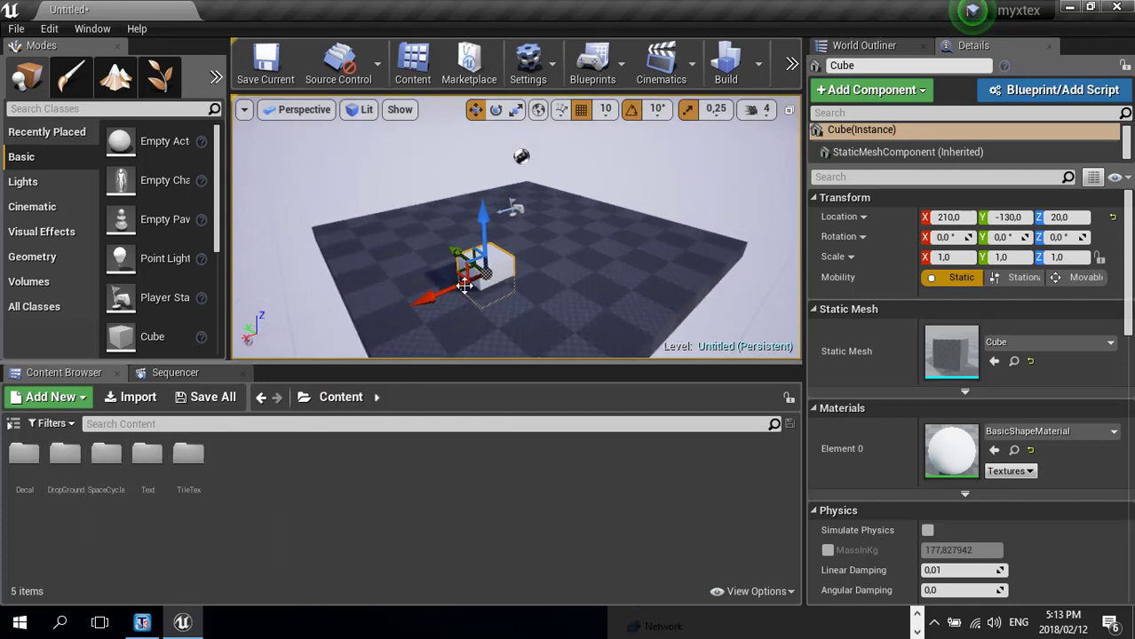
left_click_drag(483, 214, 480, 251)
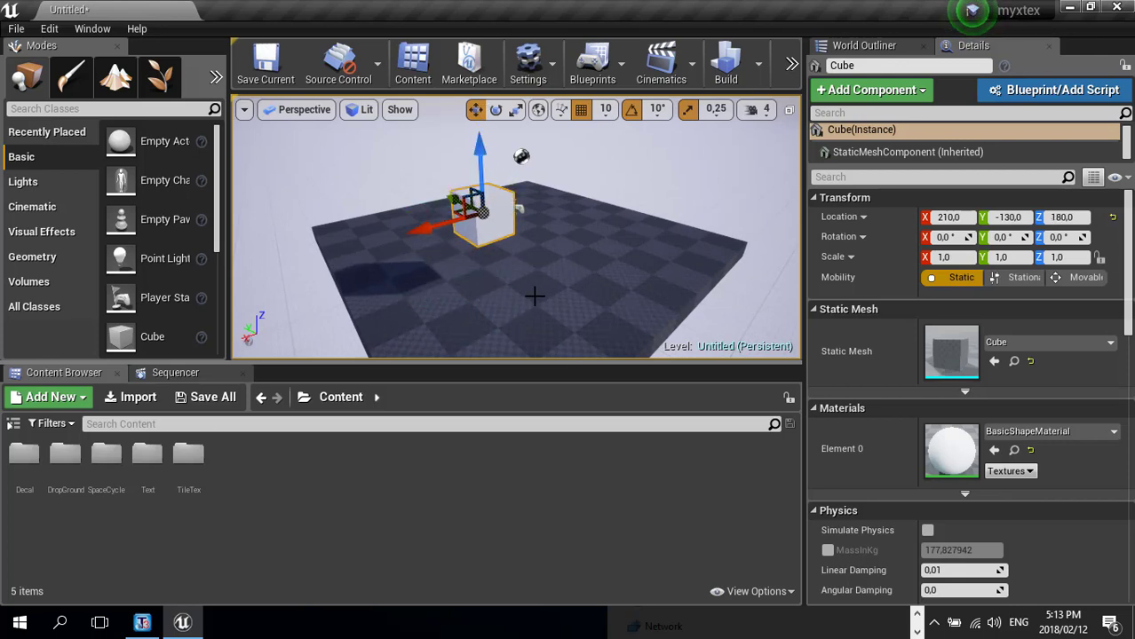
key("End")
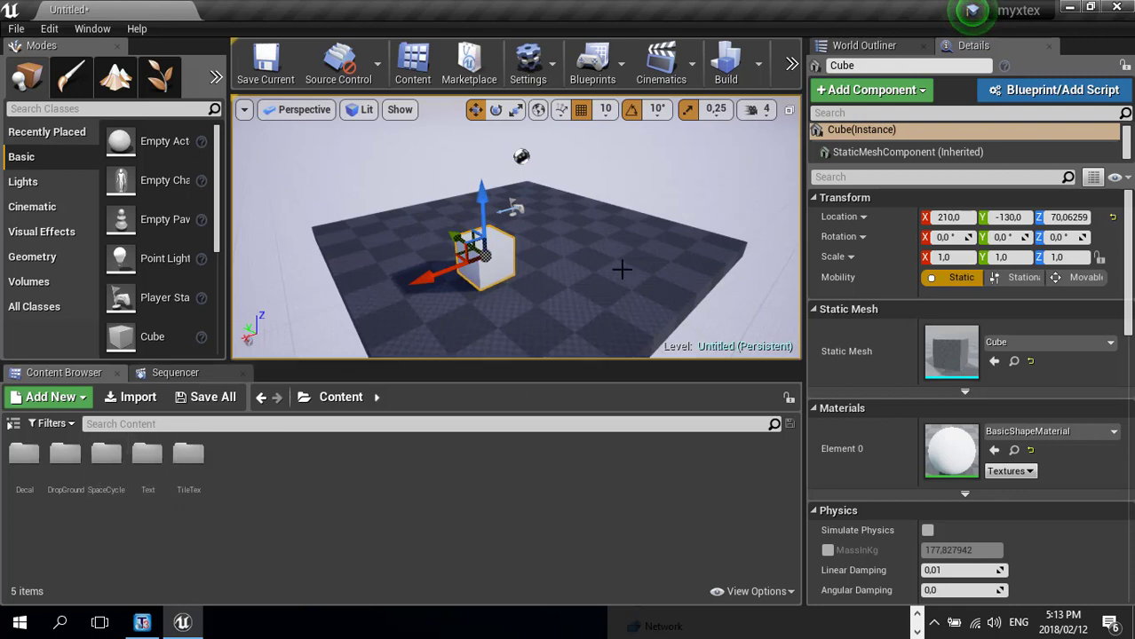
key("e")
key("w")
key("r")
key("e")
key("r")
key("w")
key("e")
key("r")
key("w")
- Duplicate the cube twice along the X axis, placing the copies at X 30 and X -170
left_click_drag(427, 280, 538, 245, "alt")
left_click_drag(536, 300, 521, 308, "alt")
- Place a basic cylinder on the floor at the end of the cube row, at about X 380, Y -150
scroll(185, 308, "down", 2)
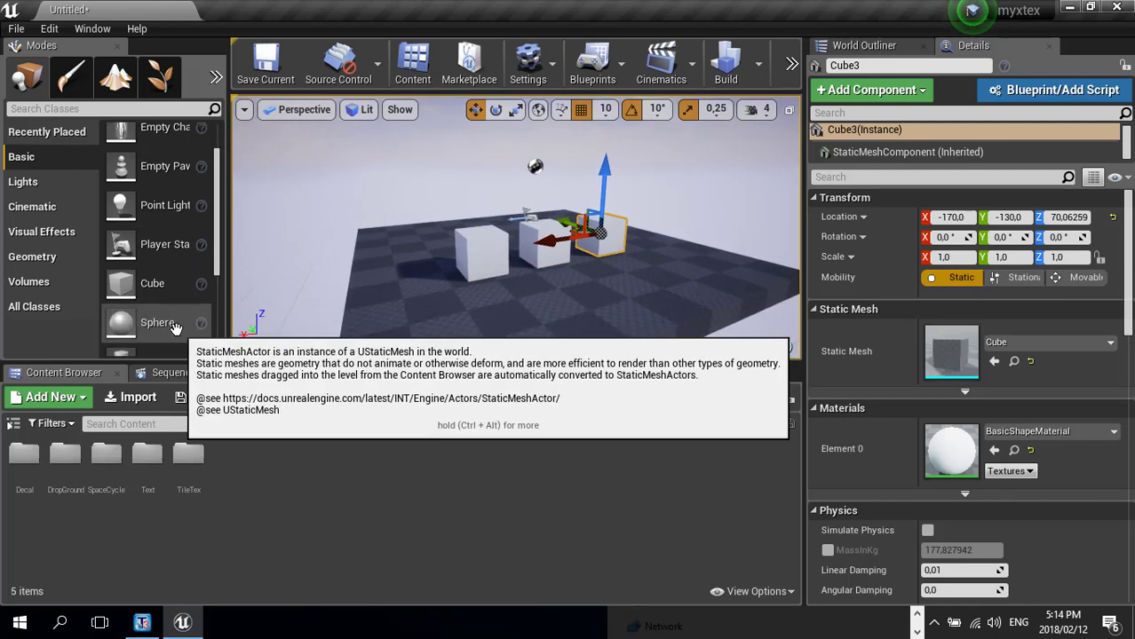
scroll(186, 308, "down", 2)
left_click_drag(182, 308, 389, 180)
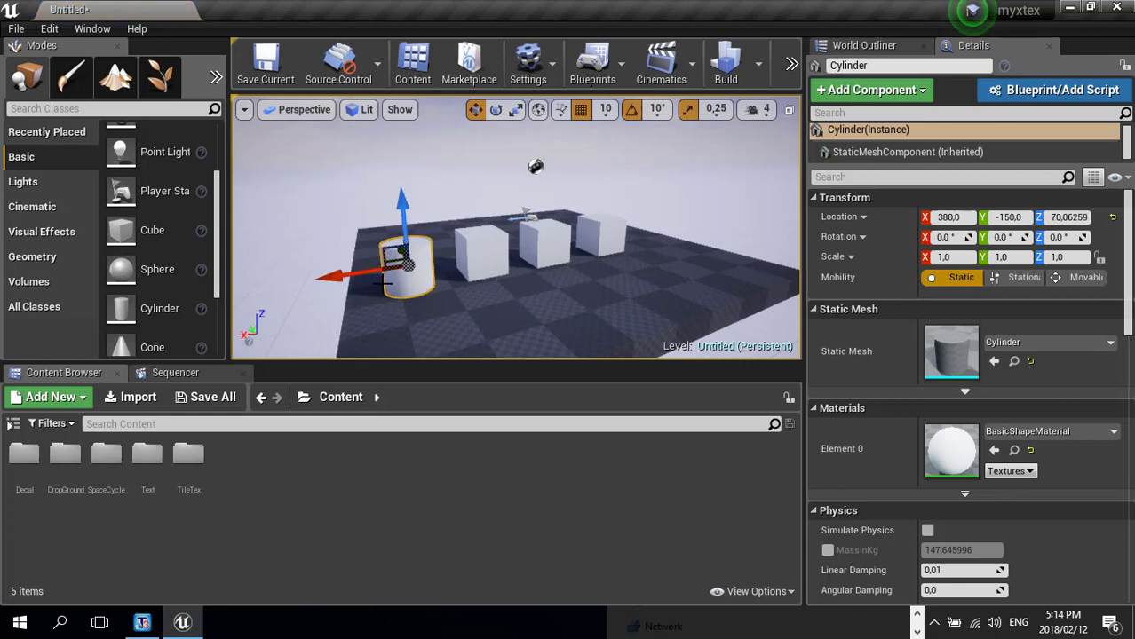
- Delete the cube standing next to the cylinder
right_click_drag(392, 312, 451, 330)
right_click_drag(609, 248, 563, 241)
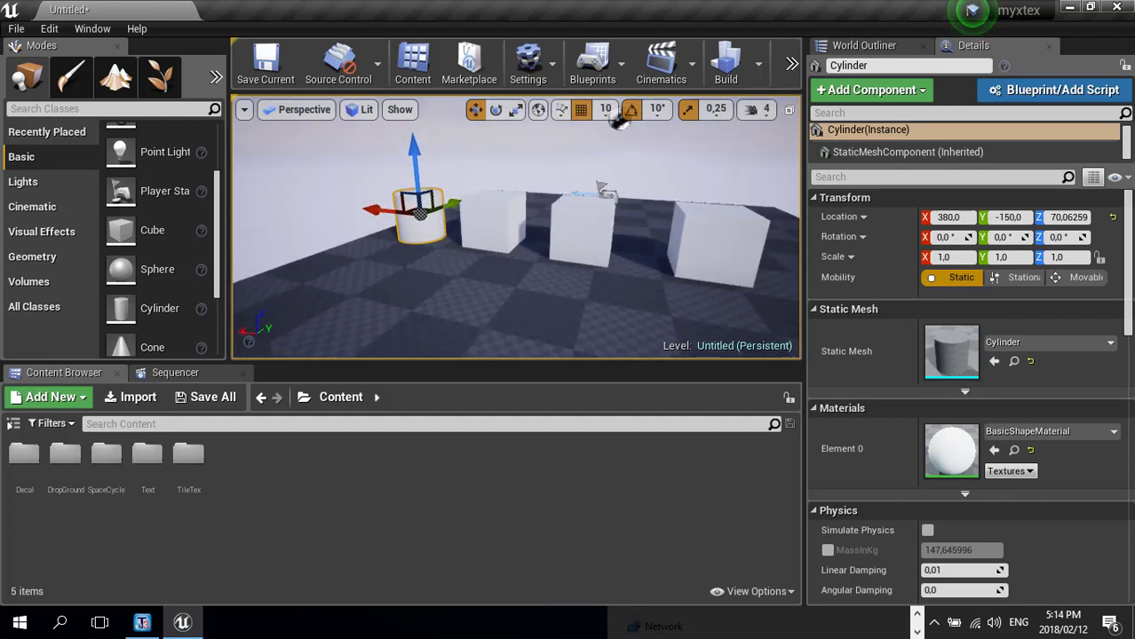
left_click(501, 217)
key("Delete")
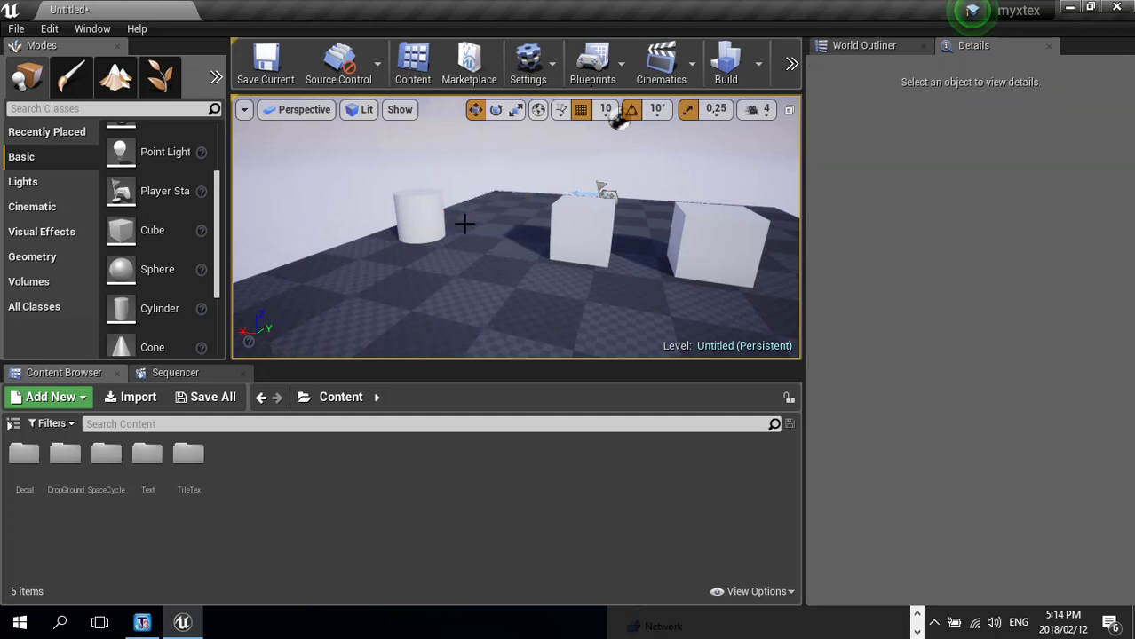
- Move the cylinder along the X axis to 210, into the gap beside the two cubes
left_click(419, 218)
left_click_drag(364, 207, 438, 240)
left_click_drag(518, 276, 517, 233)
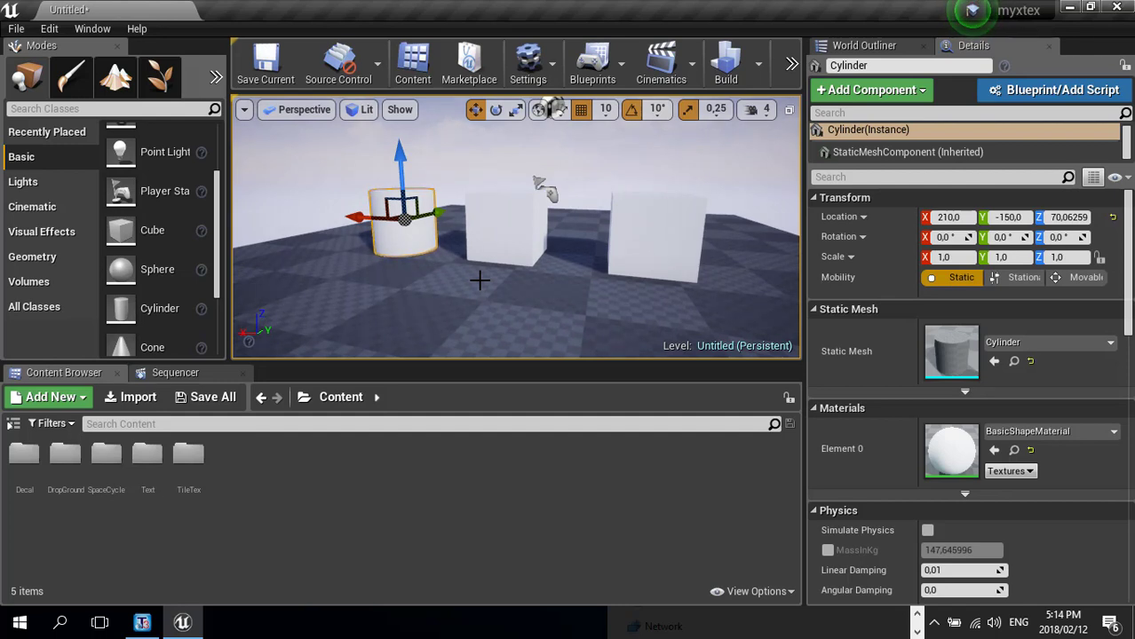
- Inspect the cylinder and the two cubes from several angles
left_click_drag(432, 270, 488, 271, "alt")
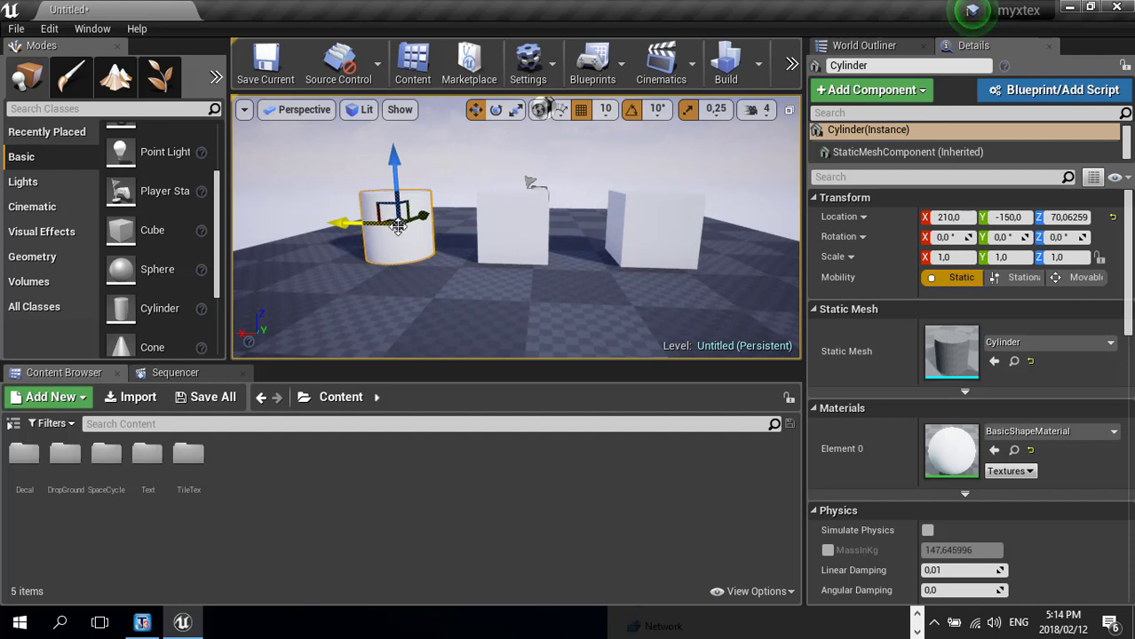
left_click_drag(535, 246, 618, 267, "alt")
left_click(619, 264)
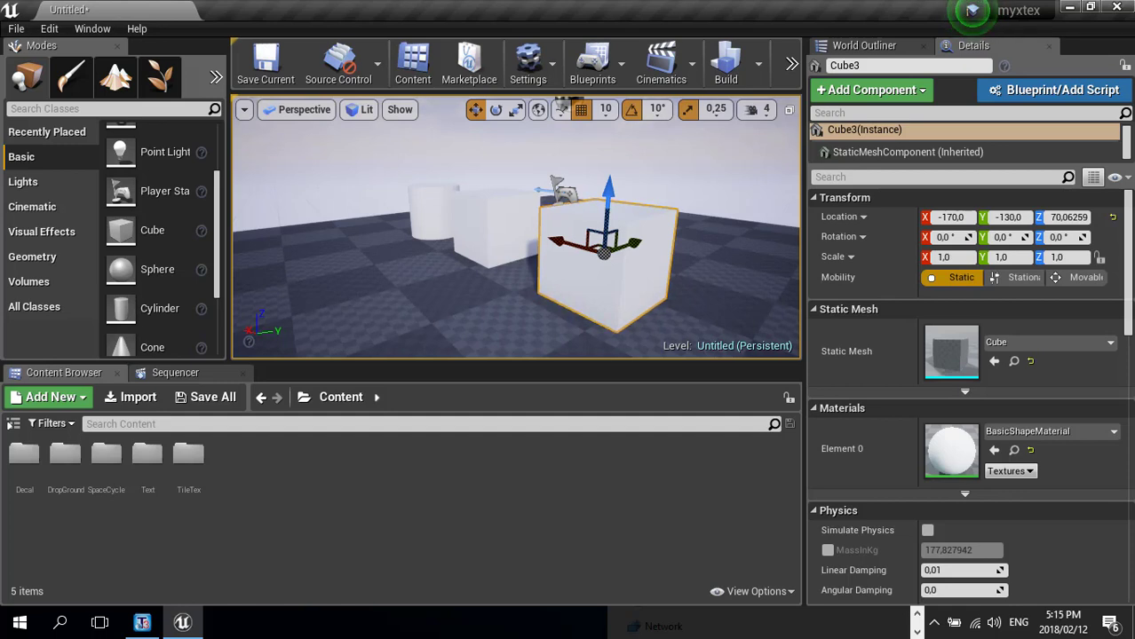
left_click(493, 229)
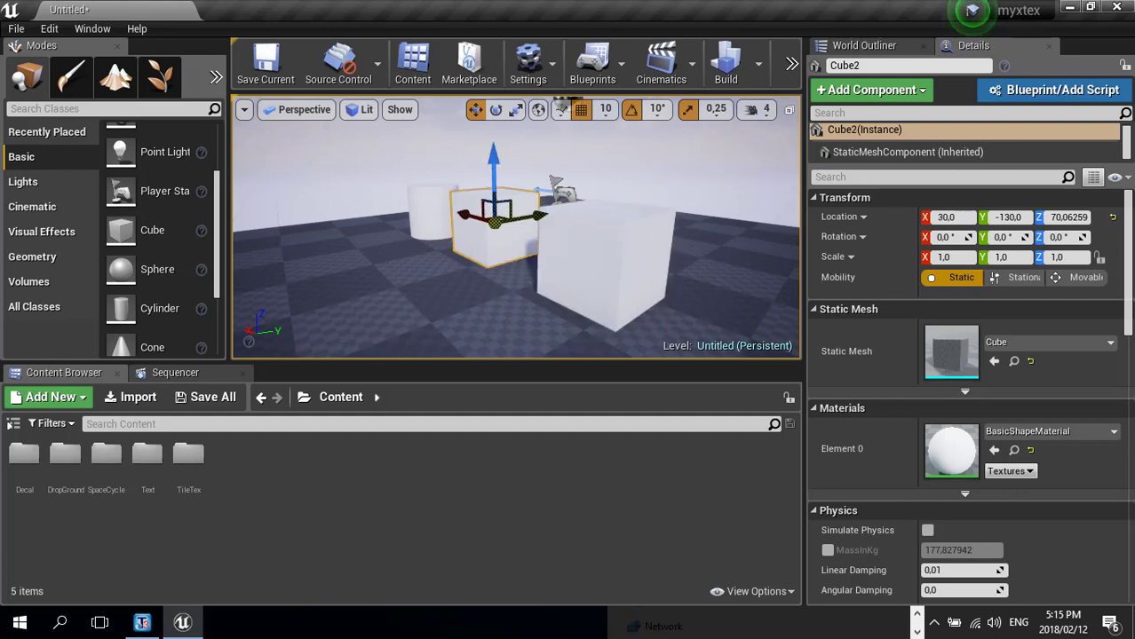
left_click_drag(497, 291, 582, 320, "alt")
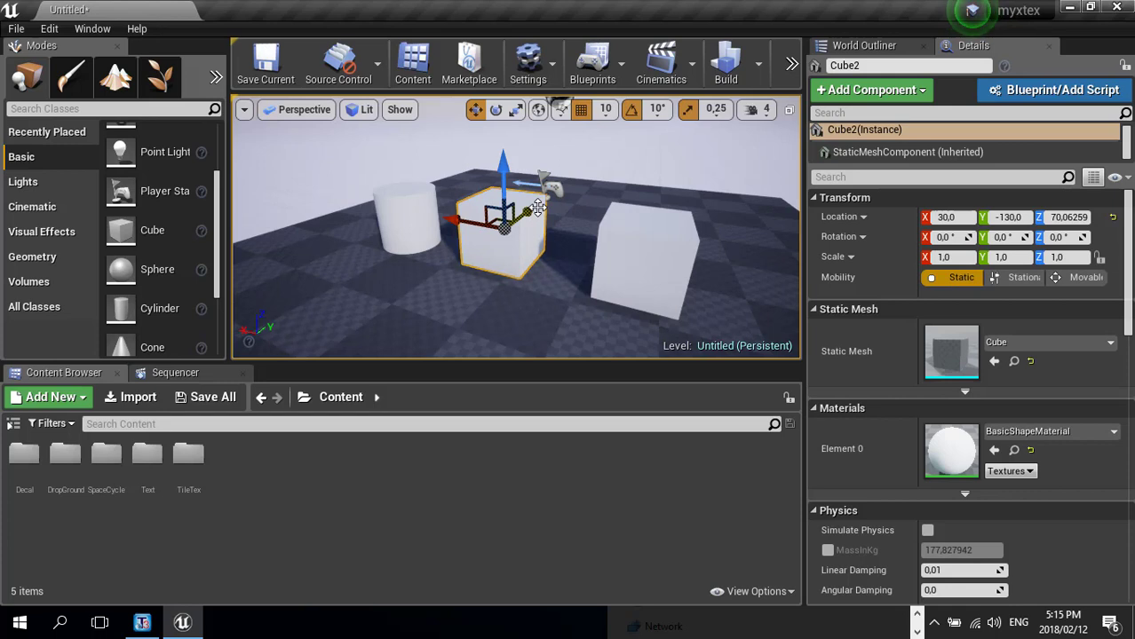
right_click_drag(542, 226, 528, 299)
left_click_drag(527, 300, 460, 280, "alt")
left_click_drag(528, 283, 542, 289, "alt")
key("s")
mouse_move(542, 290)
right_mouse_down()
mouse_move(555, 317)
mouse_move(555, 305)
right_mouse_up()
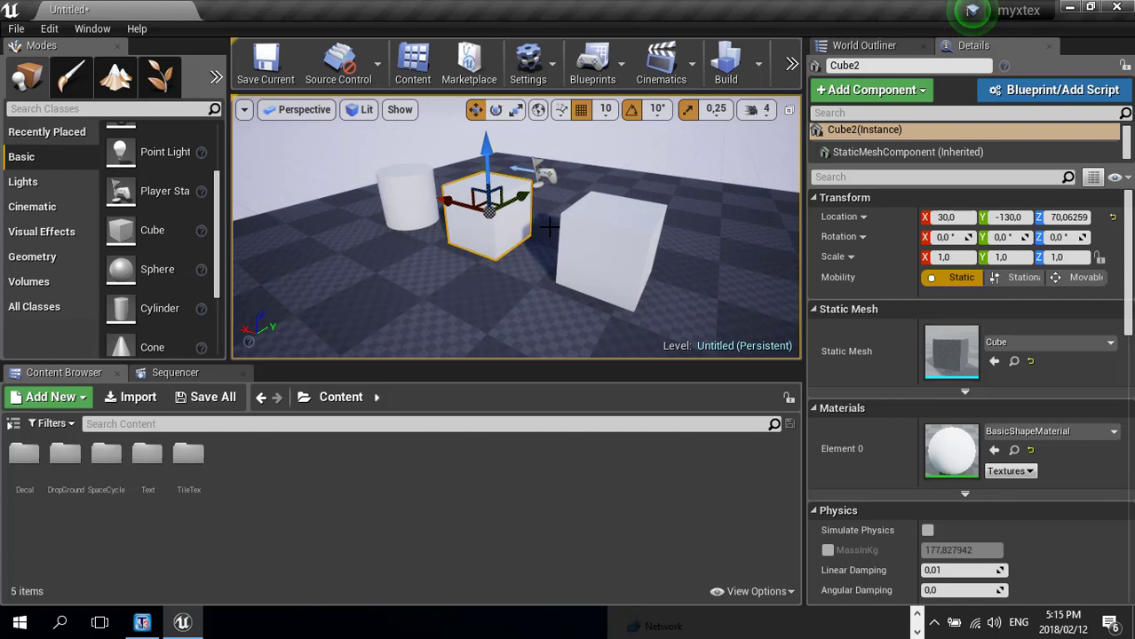
left_click(626, 267)
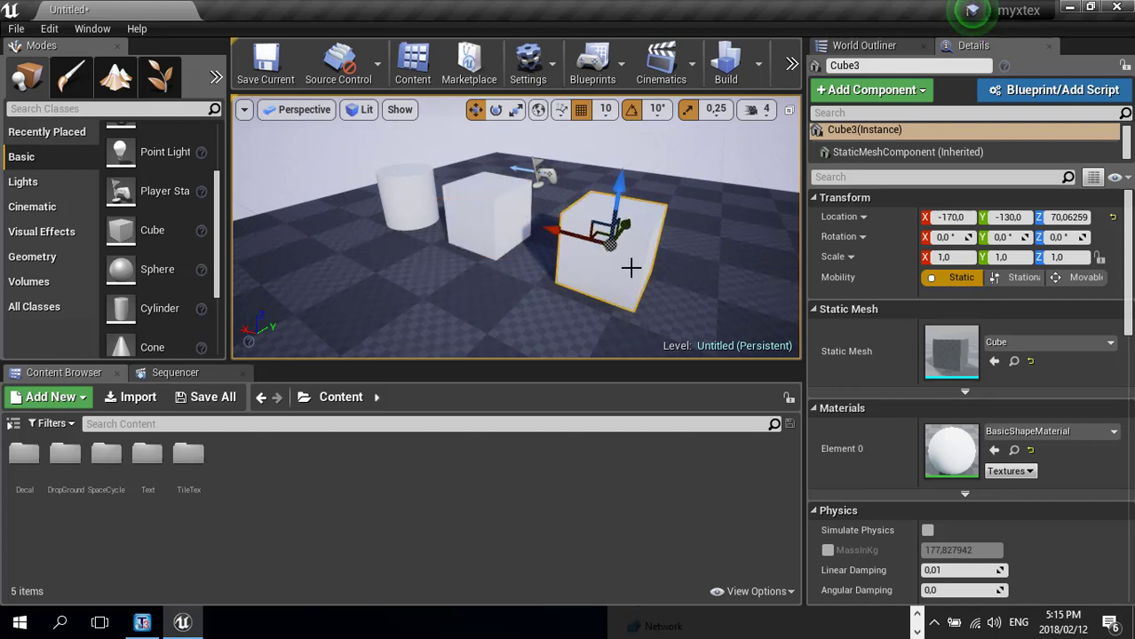
mouse_move(617, 283)
left_mouse_down("alt")
mouse_move(612, 257)
mouse_move(628, 289)
left_mouse_up("alt")
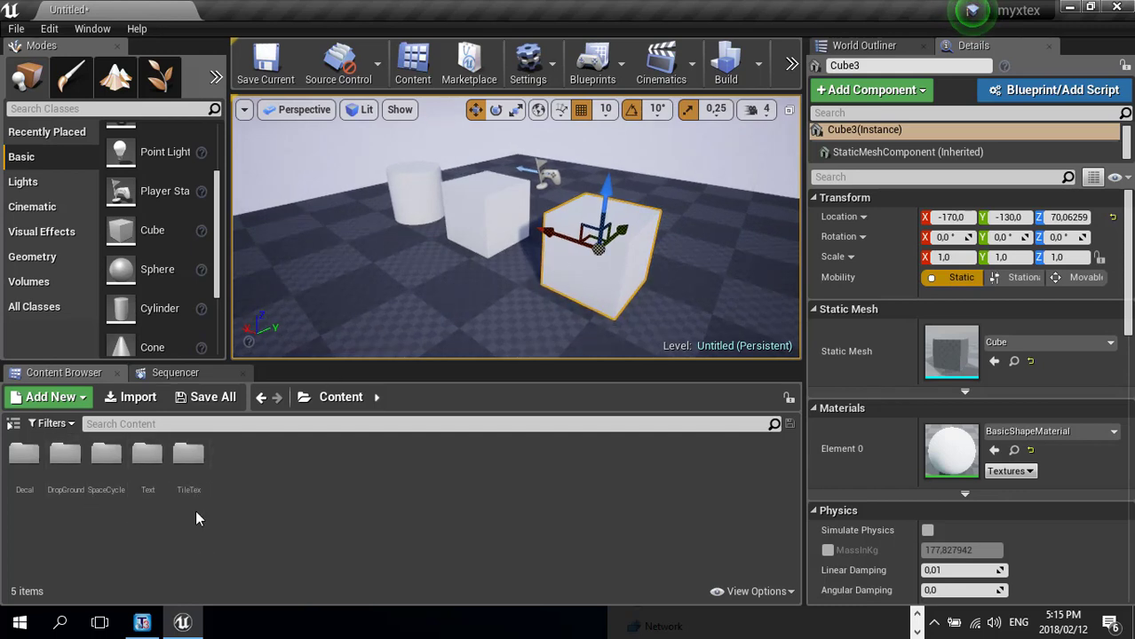
- Import Brick_10_UV_H_CM_1.jpg from Pictures > Textures > Bricks into the TileTex content folder
double_click(190, 455)
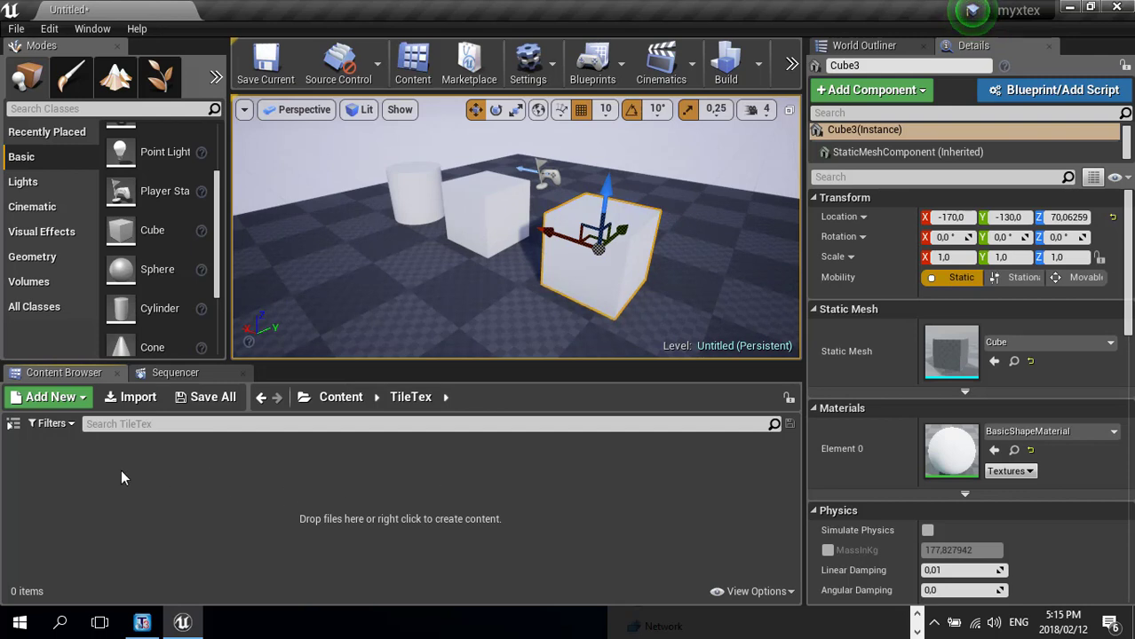
left_click(137, 398)
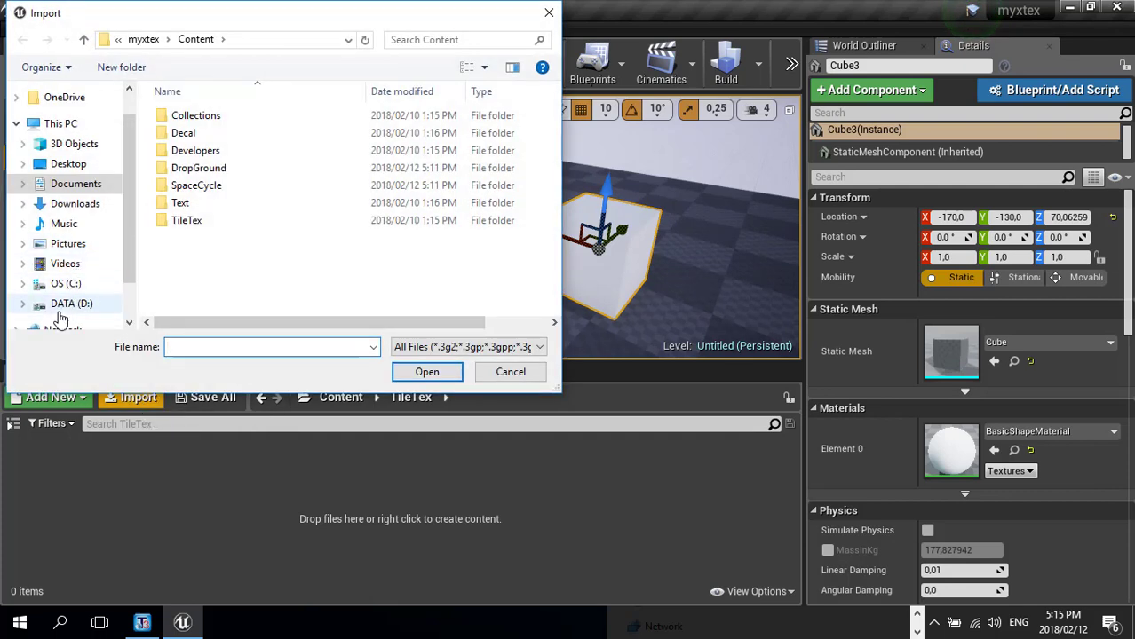
left_click(71, 302)
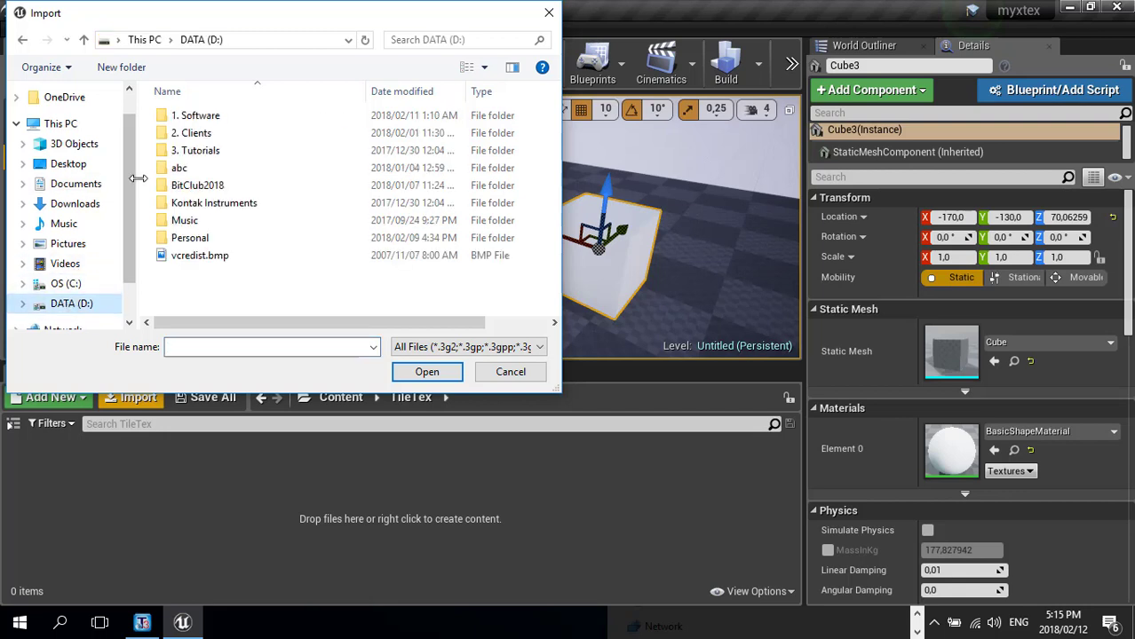
left_click(69, 245)
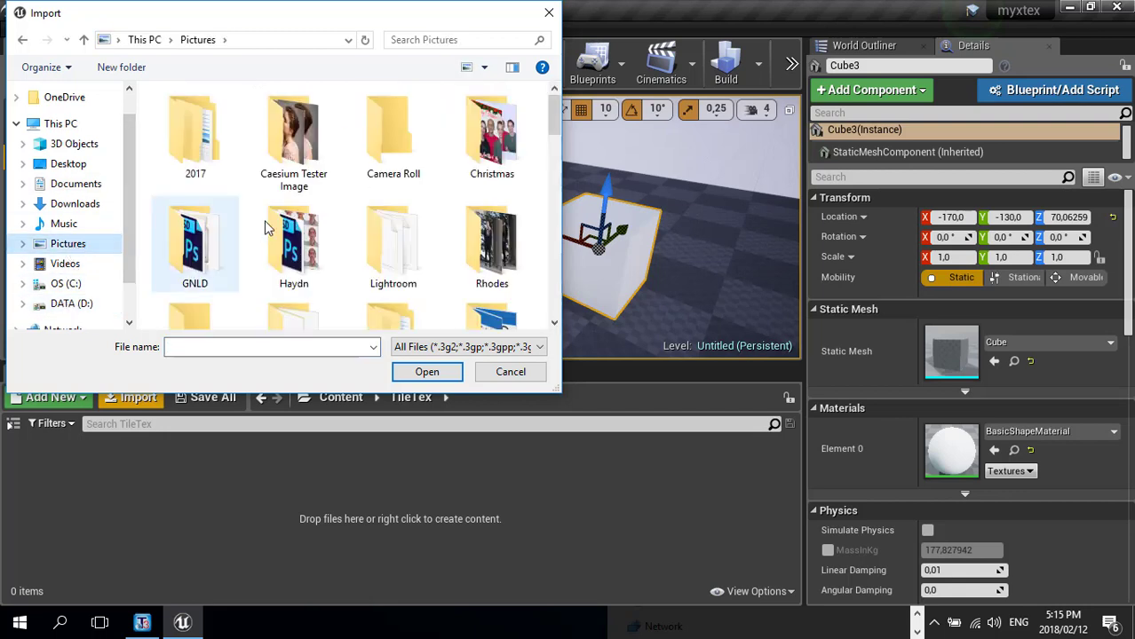
scroll(404, 247, "down", 1)
double_click(395, 257)
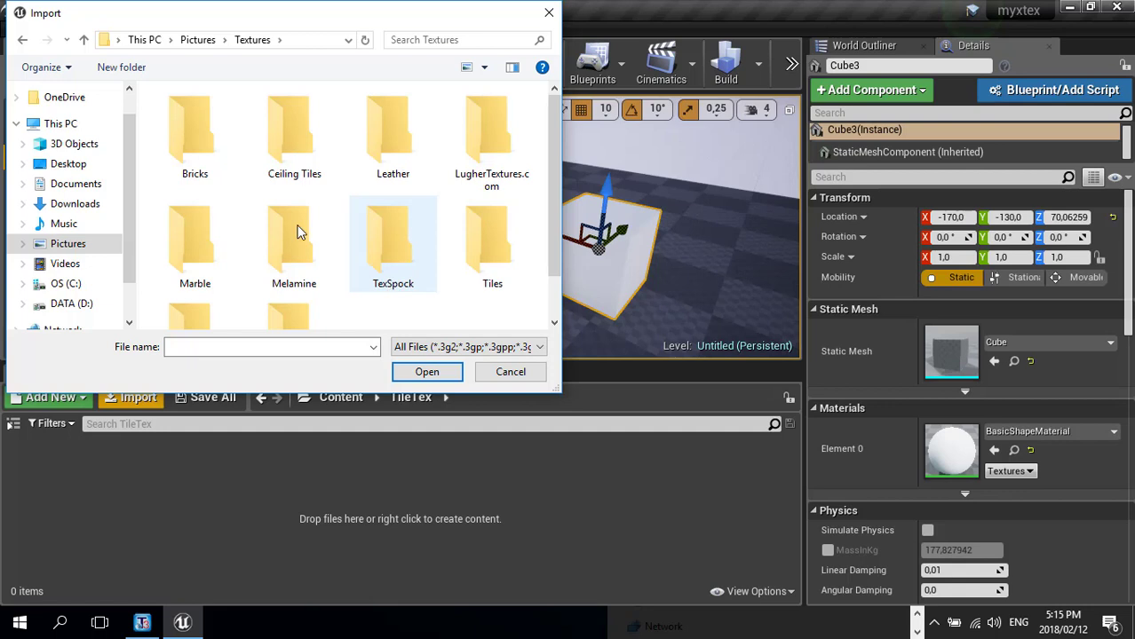
double_click(204, 142)
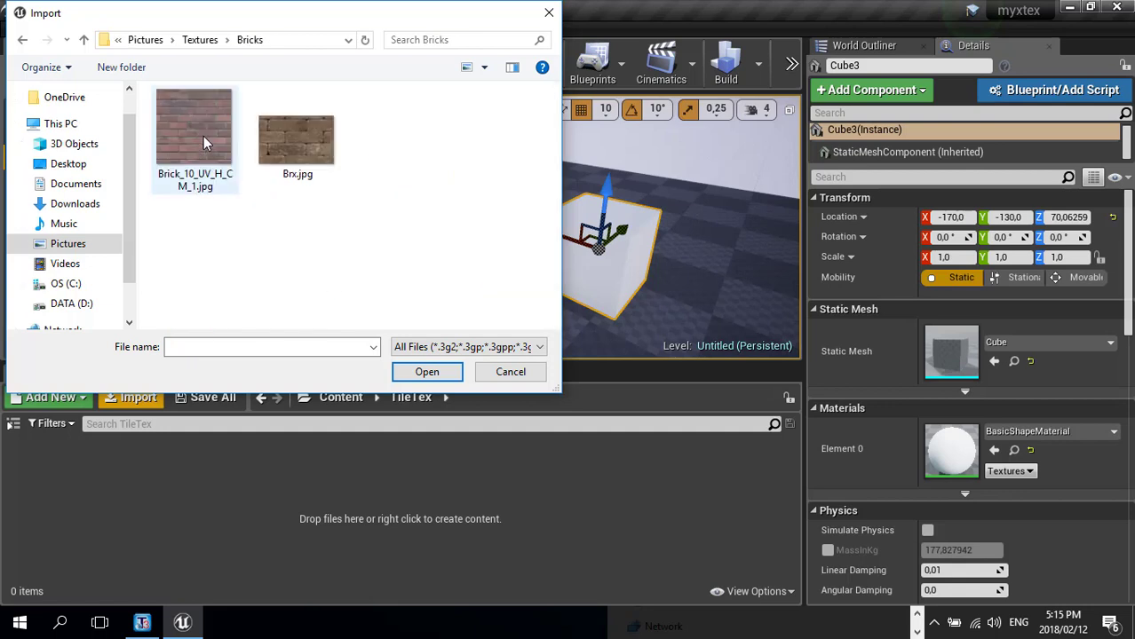
double_click(188, 131)
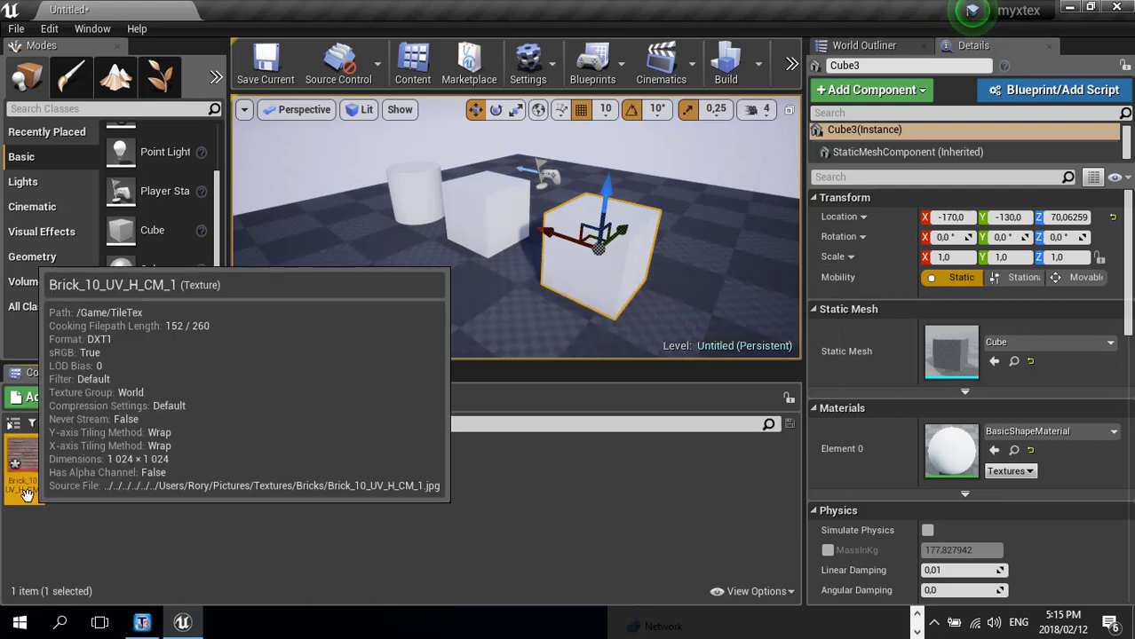
- Rename the imported brick texture as Bricks
left_click(25, 489)
type("Bricks")
key("Return")
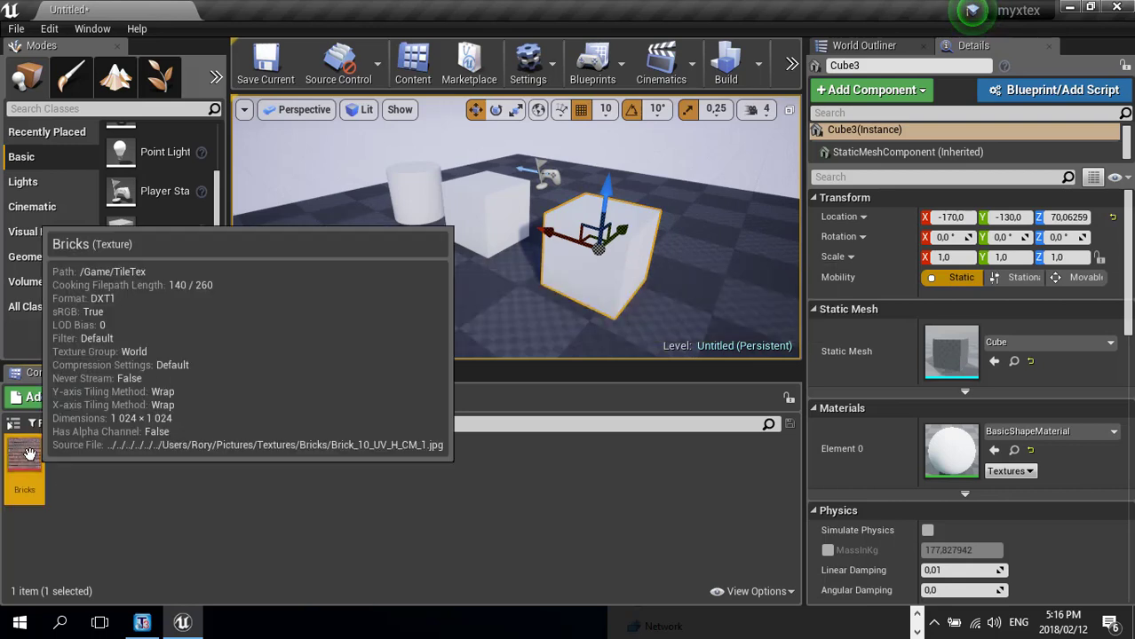
- Create a material from the Bricks texture and keep the name Bricks_Mat
right_click(29, 454)
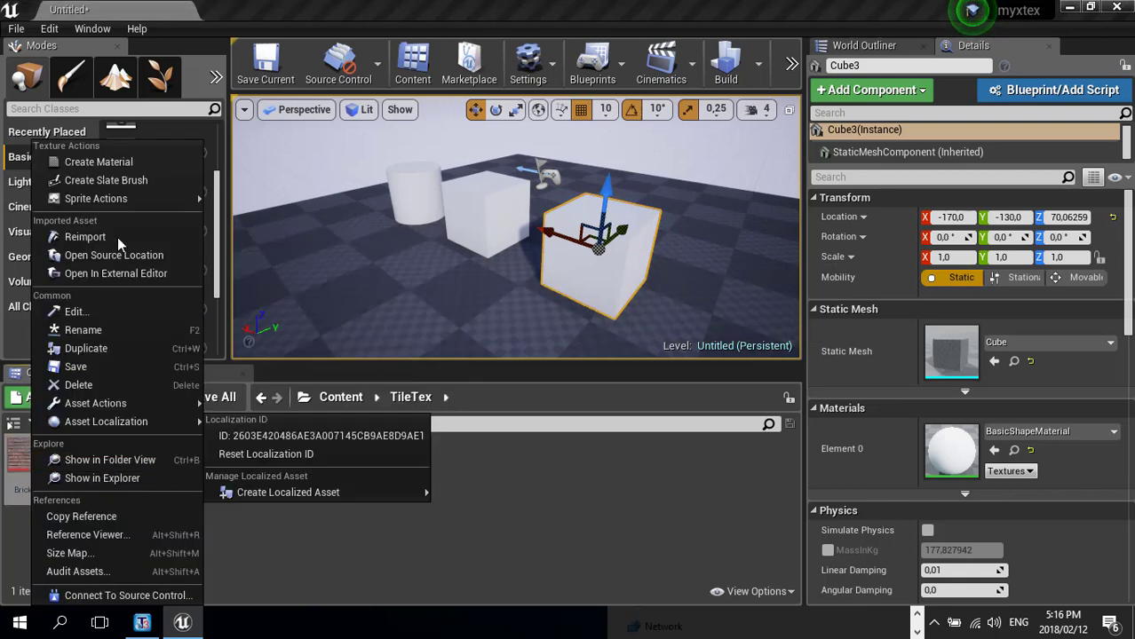
left_click(129, 161)
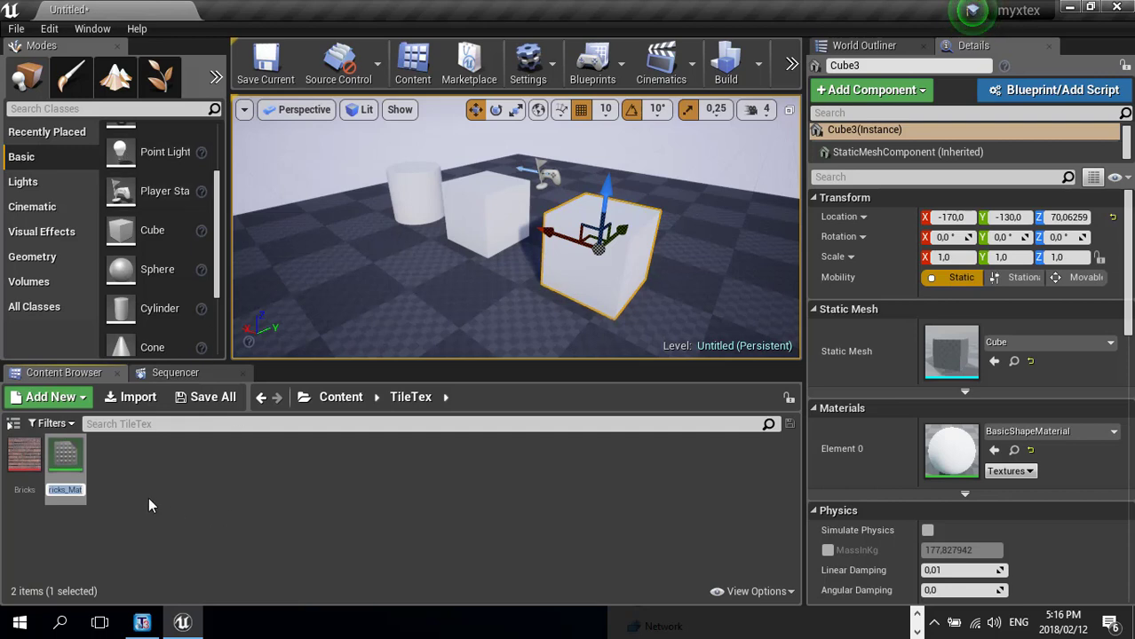
key("Return")
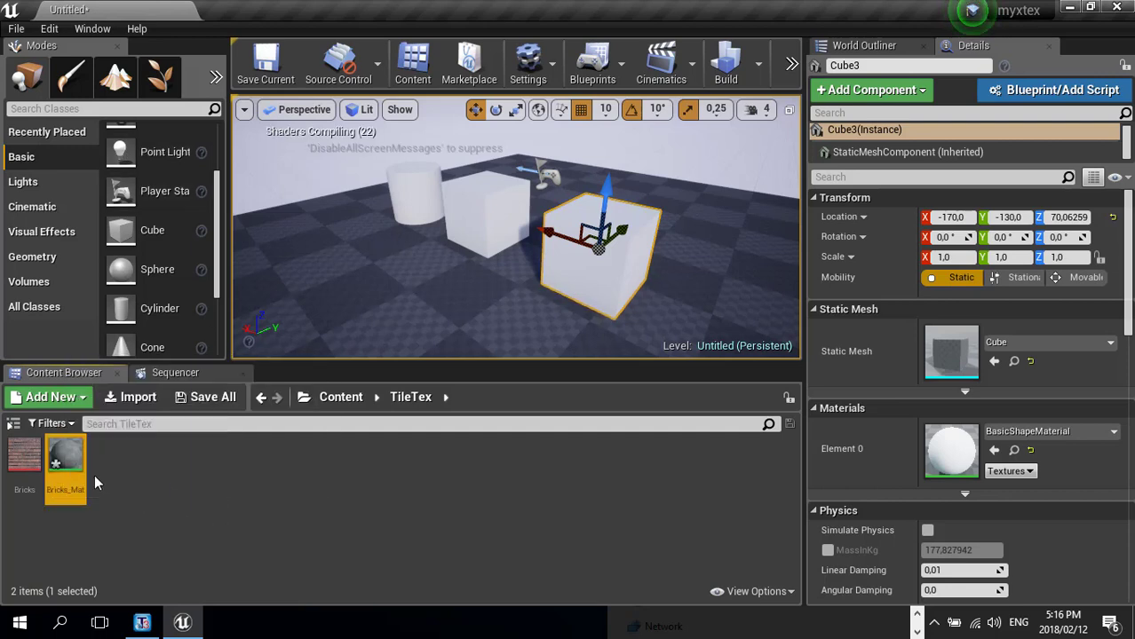
- Create a material instance of Bricks_Mat named Bricks_Mat_Inst and apply it to the selected front cube
mouse_move(76, 458)
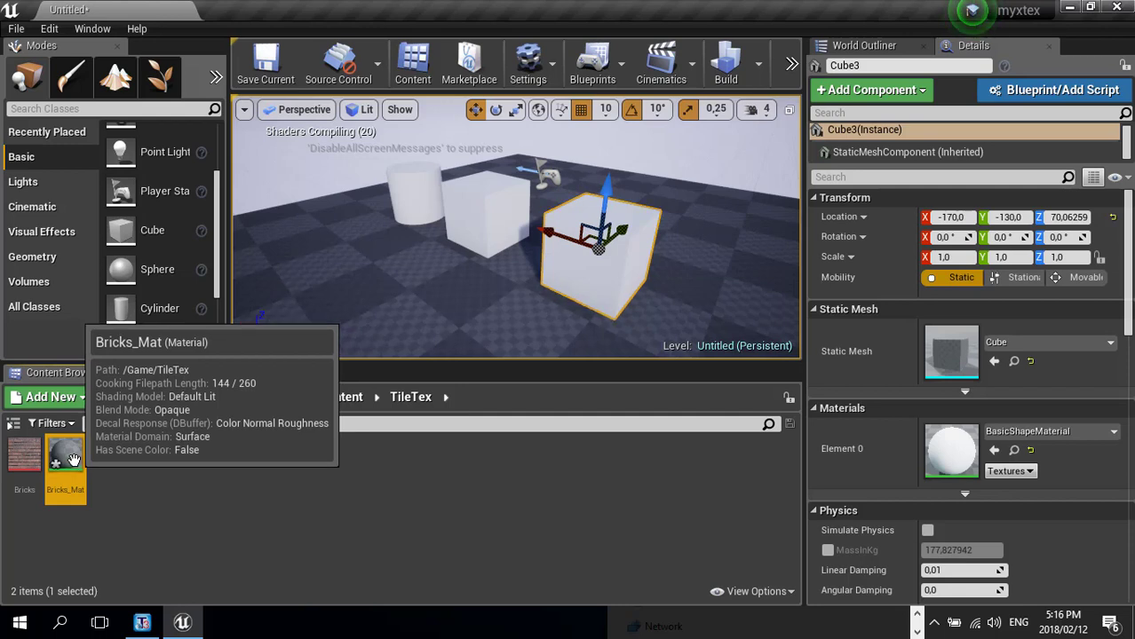
right_click(74, 462)
left_click(177, 105)
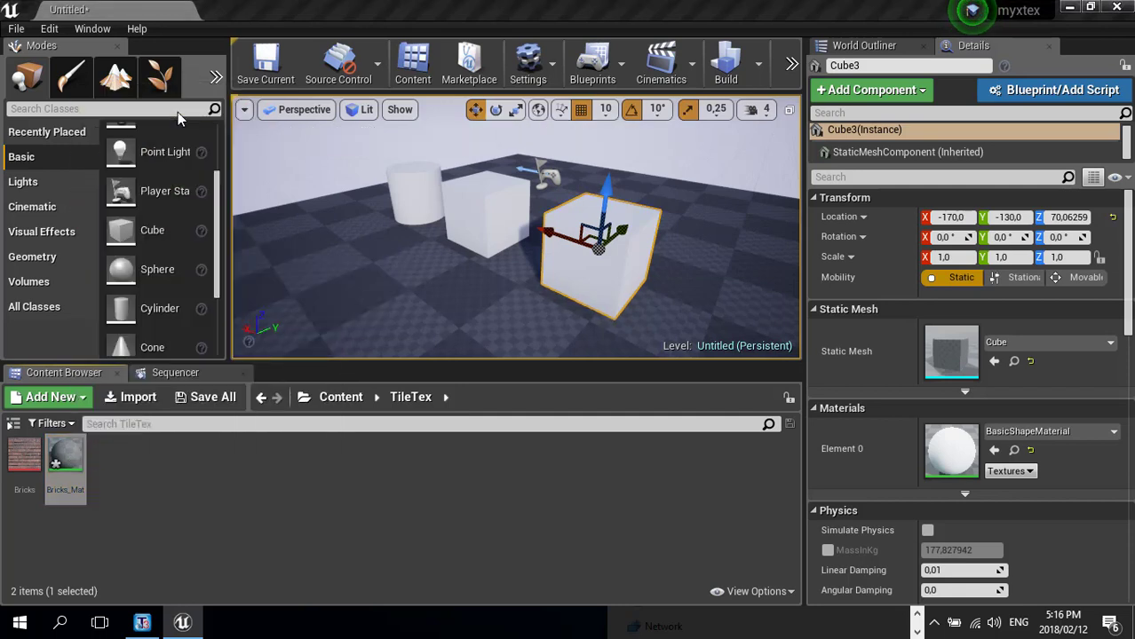
key("Return")
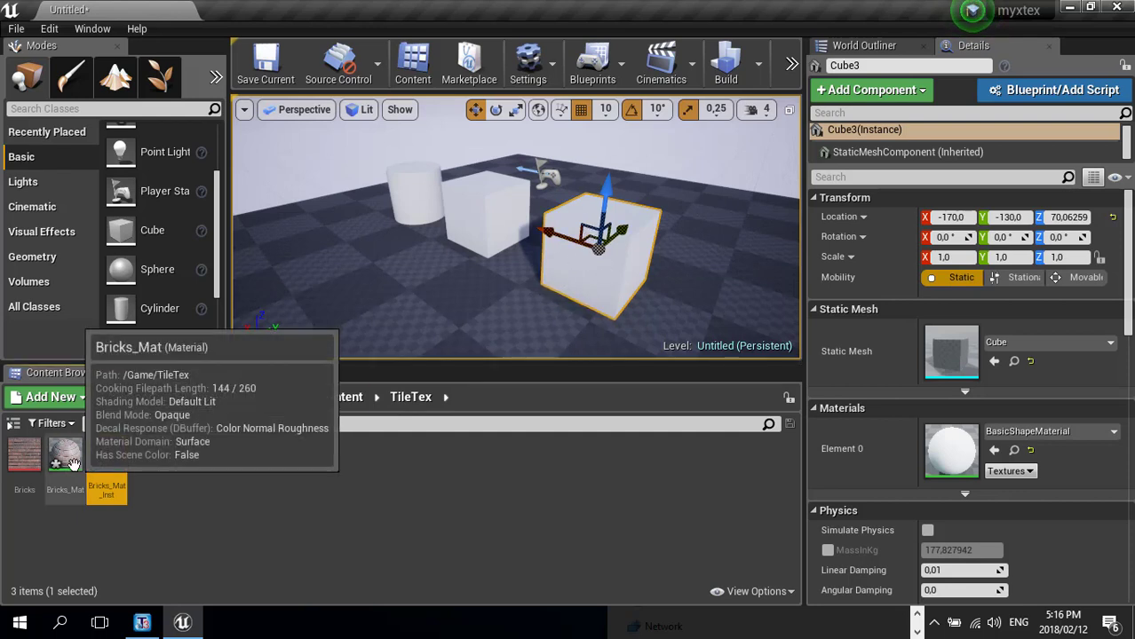
left_click_drag(111, 457, 545, 277)
key("f")
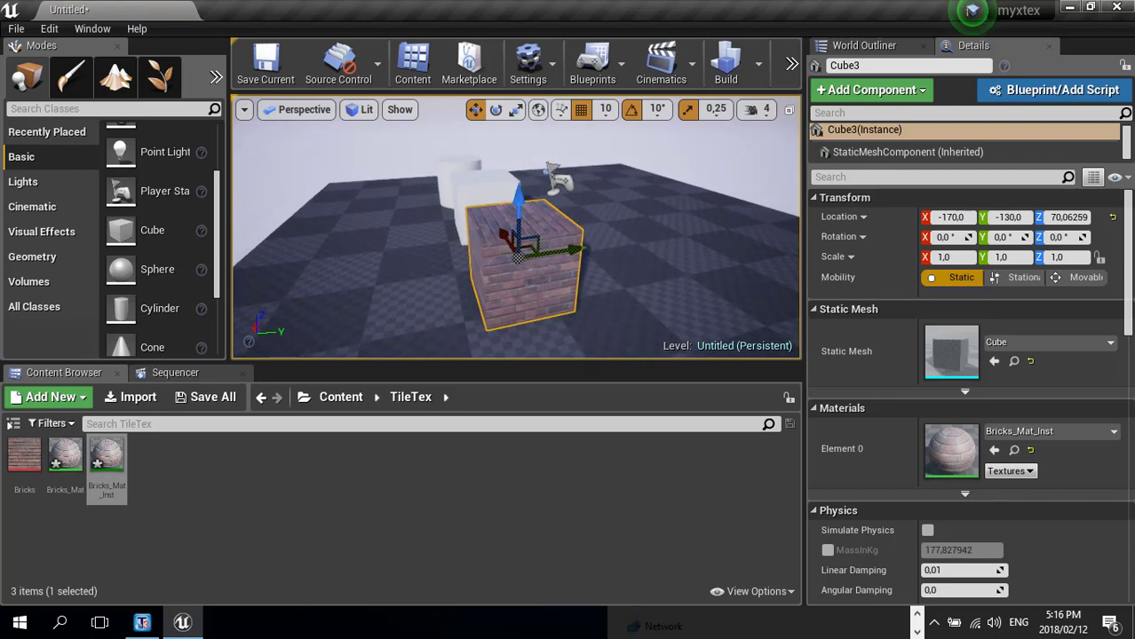
- Try stretching the brick cube along Y, and along Z to a scale of 3, undoing each stretch
key("e")
key("r")
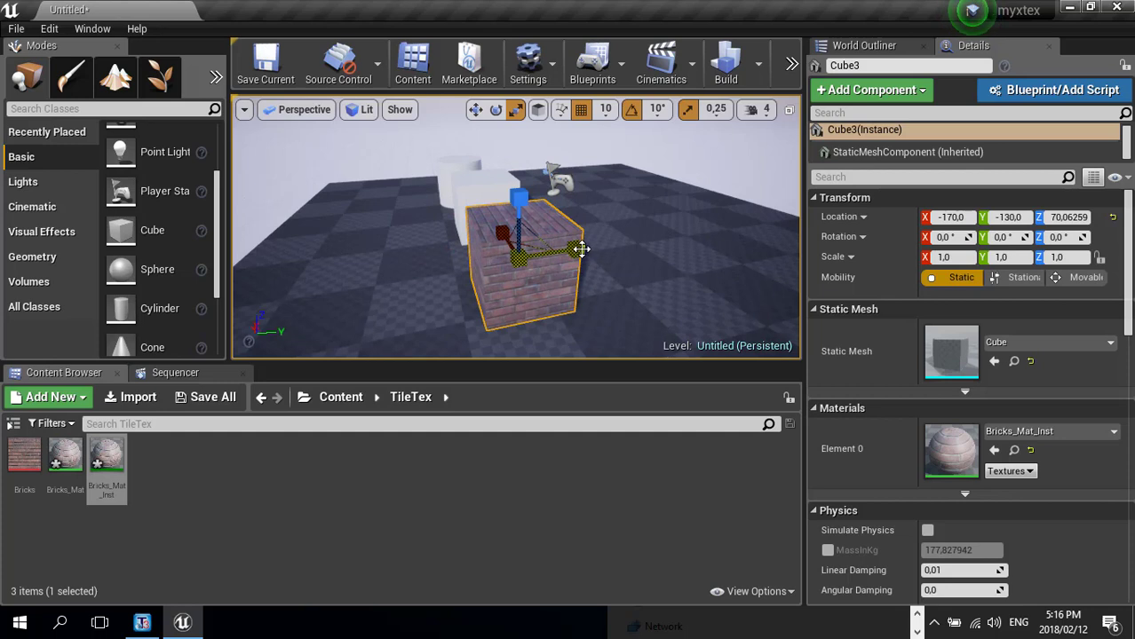
left_click_drag(579, 255, 675, 259)
key("ctrl+z")
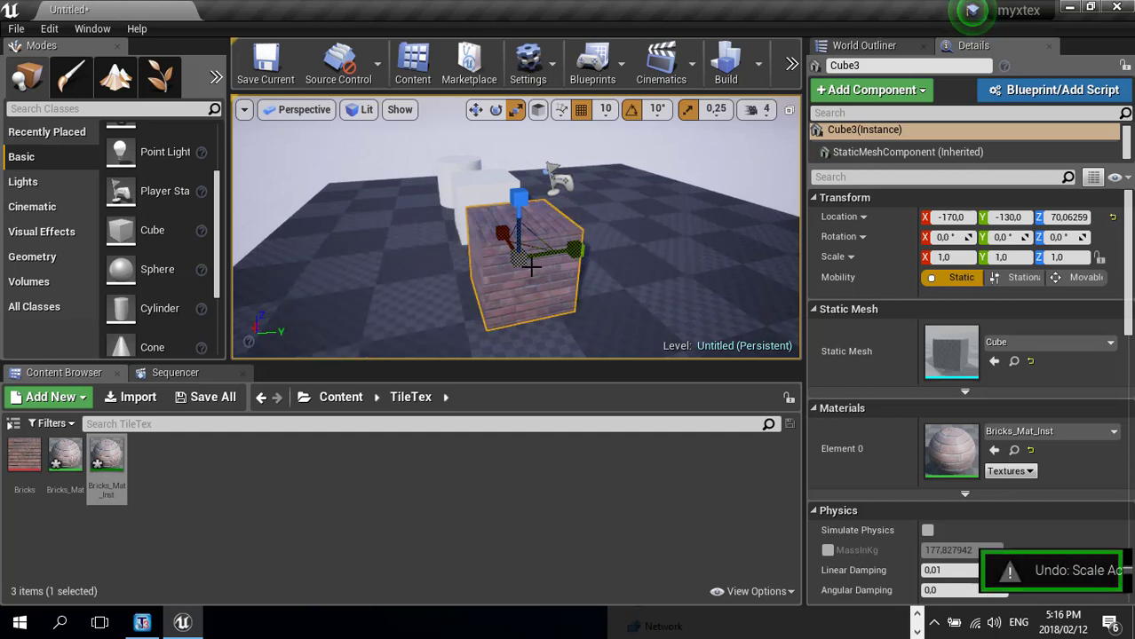
left_click_drag(519, 192, 519, 151)
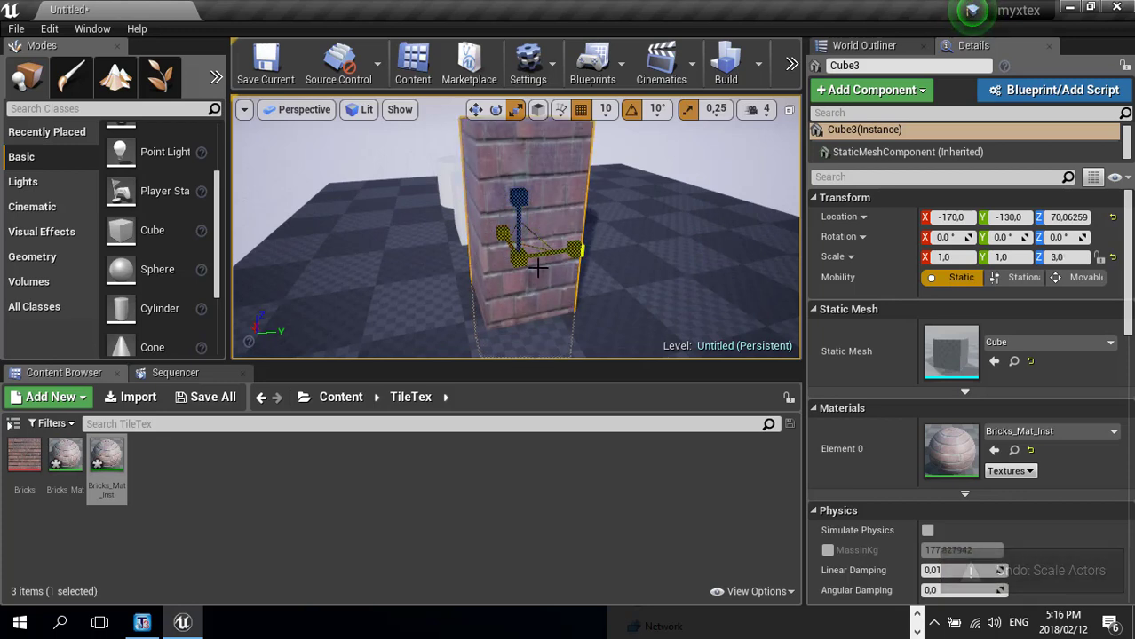
key("ctrl+z")
right_click_drag(520, 334, 571, 291)
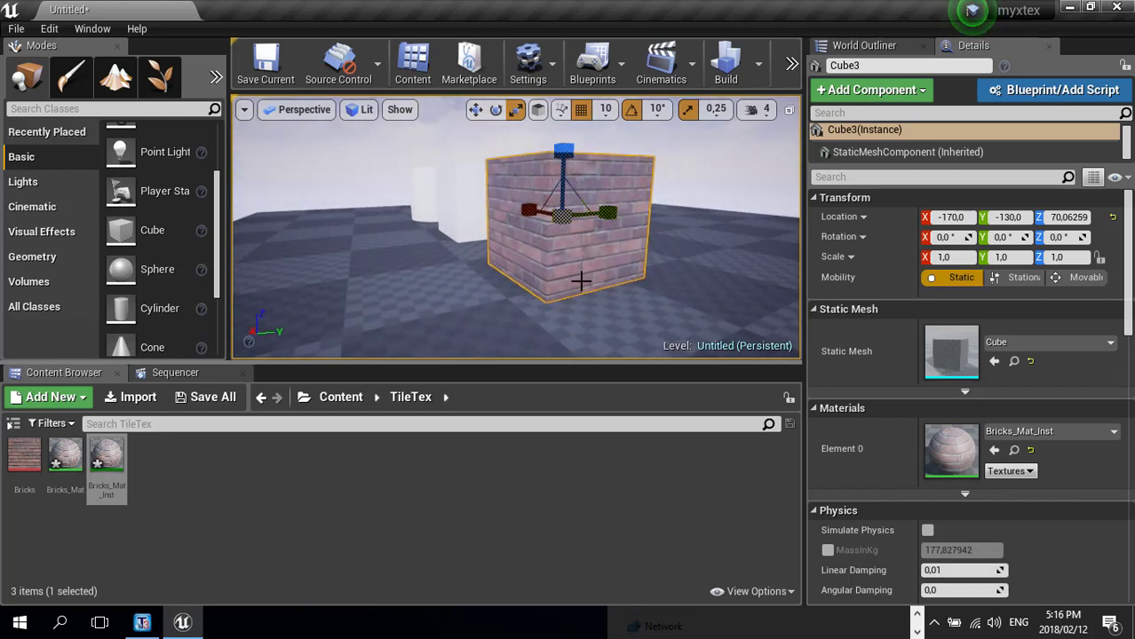
scroll(581, 284, "down", 2)
right_click_drag(582, 273, 577, 287)
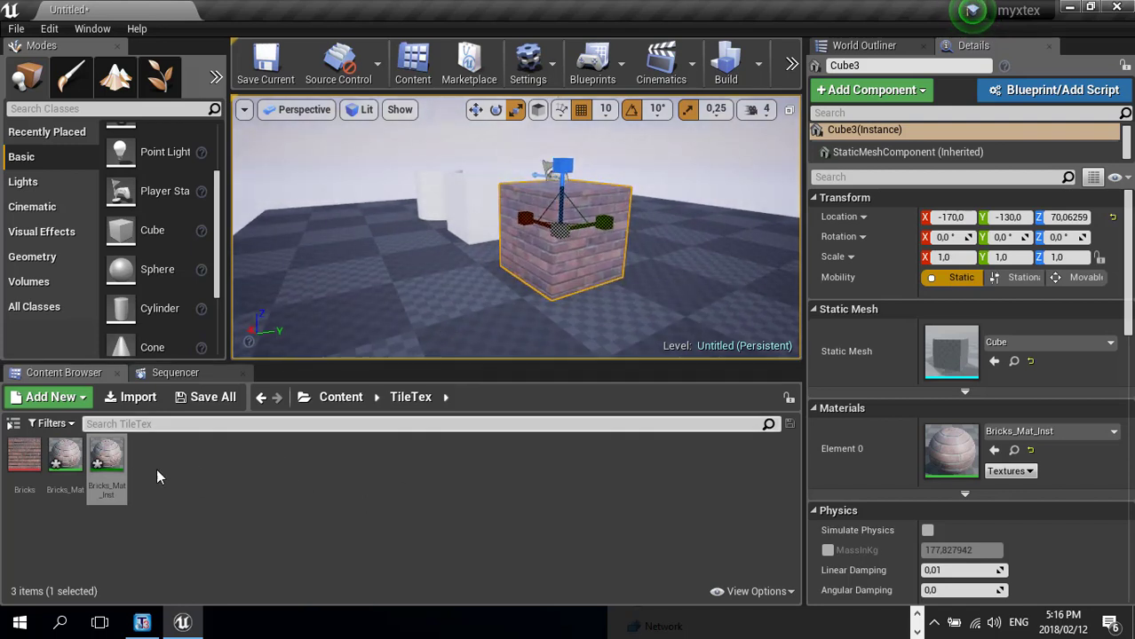
- Open the Bricks_Mat material for editing and space the Texture Sample node away from the material's result node
left_click(67, 456)
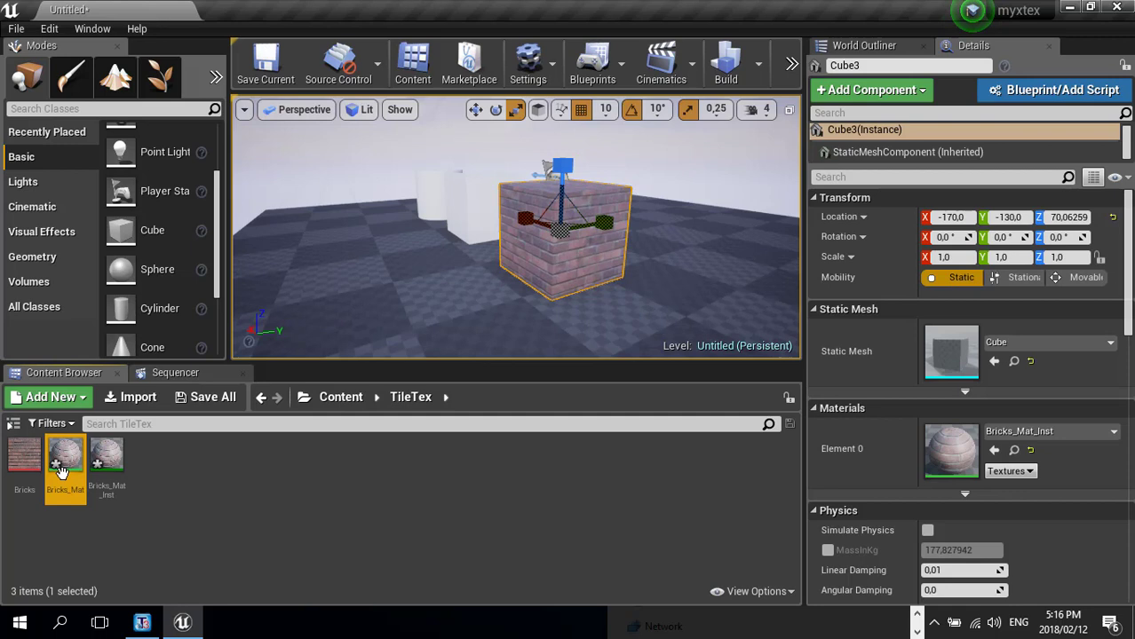
double_click(67, 456)
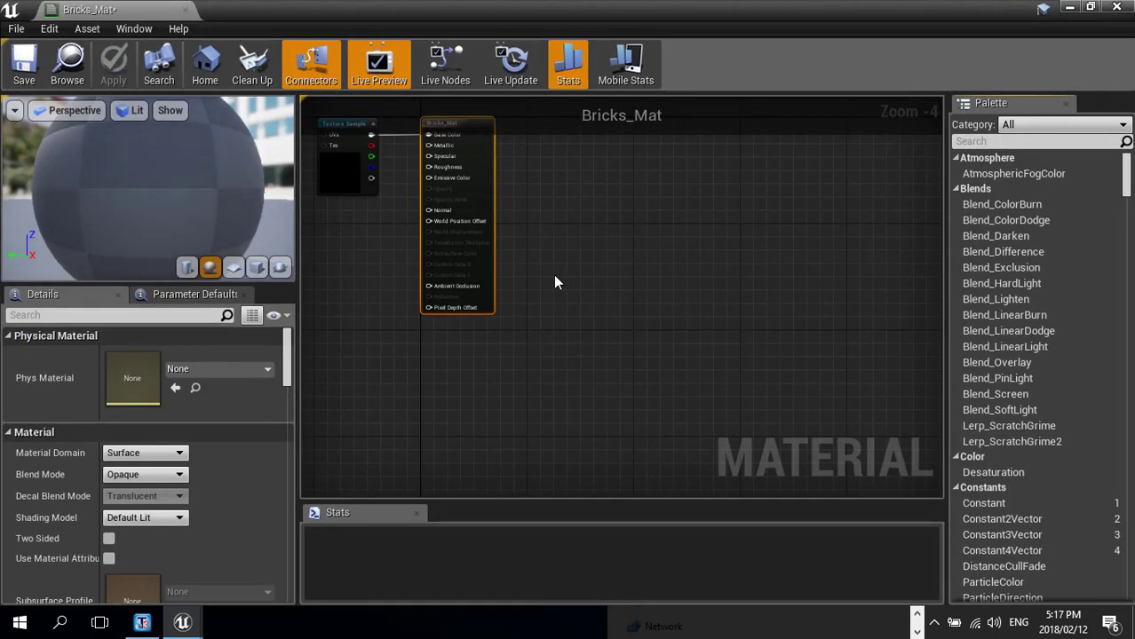
right_click_drag(553, 274, 741, 346)
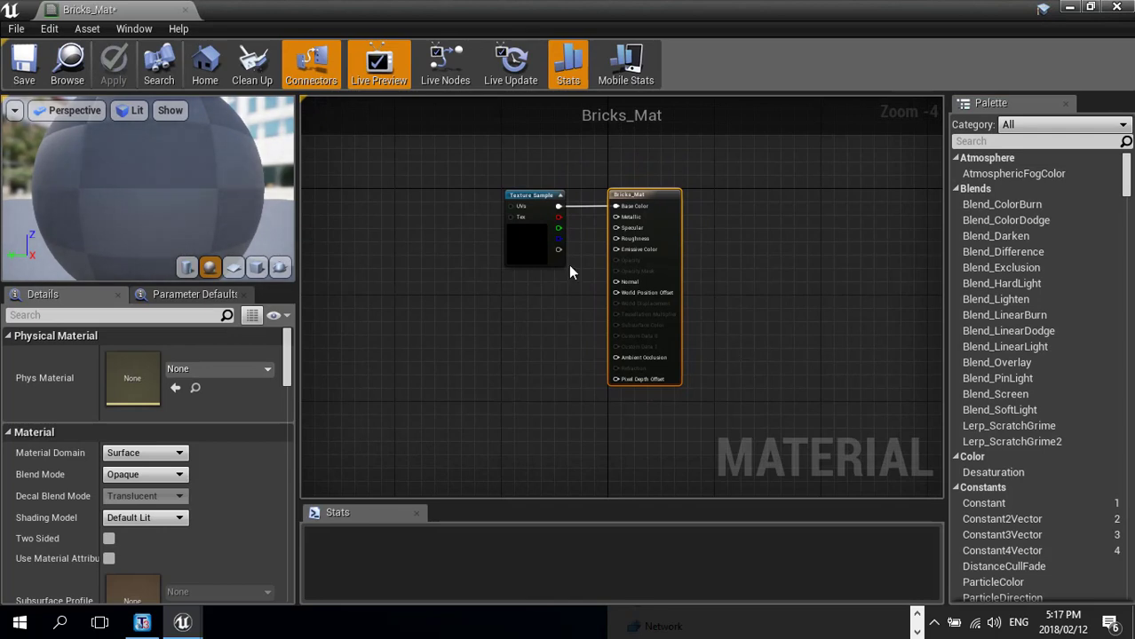
left_click_drag(632, 196, 724, 195)
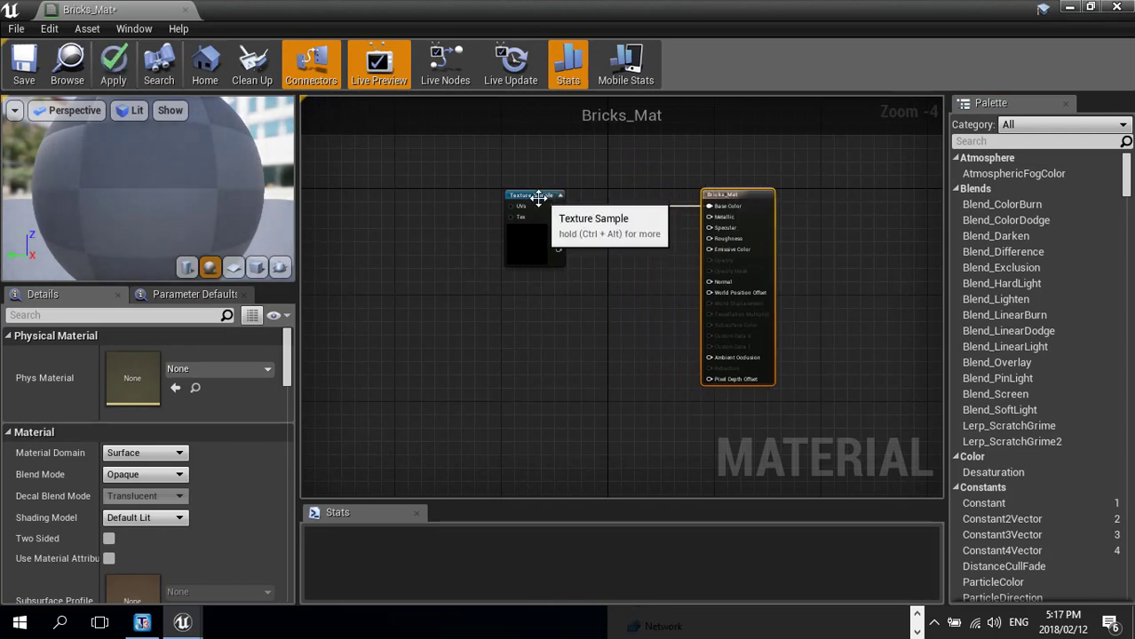
left_click_drag(538, 197, 614, 197)
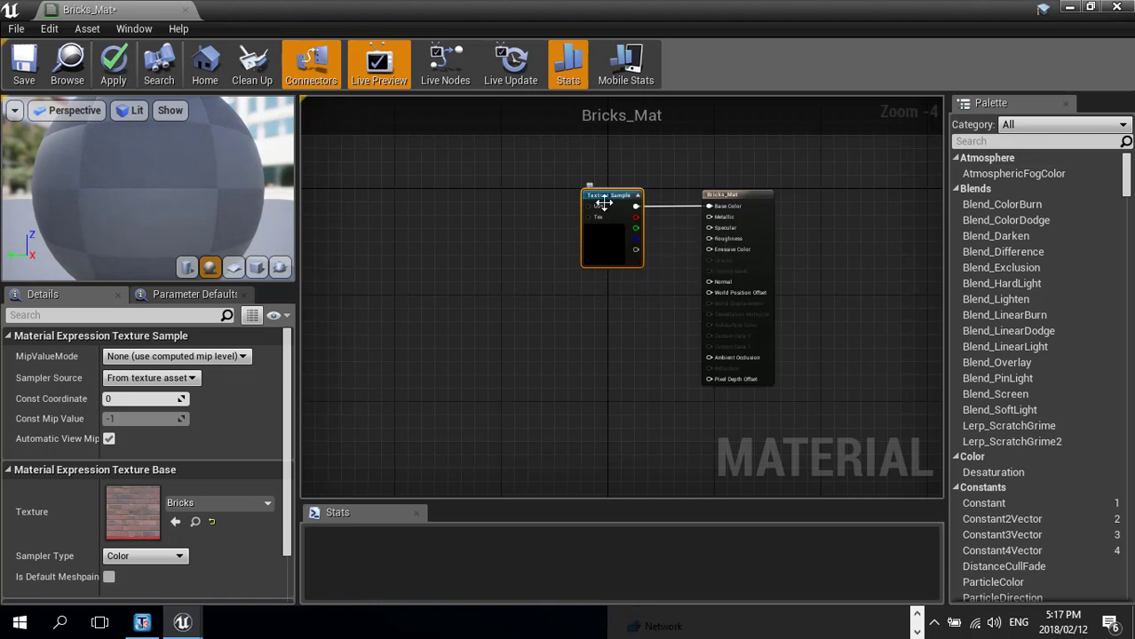
left_click_drag(606, 198, 599, 191)
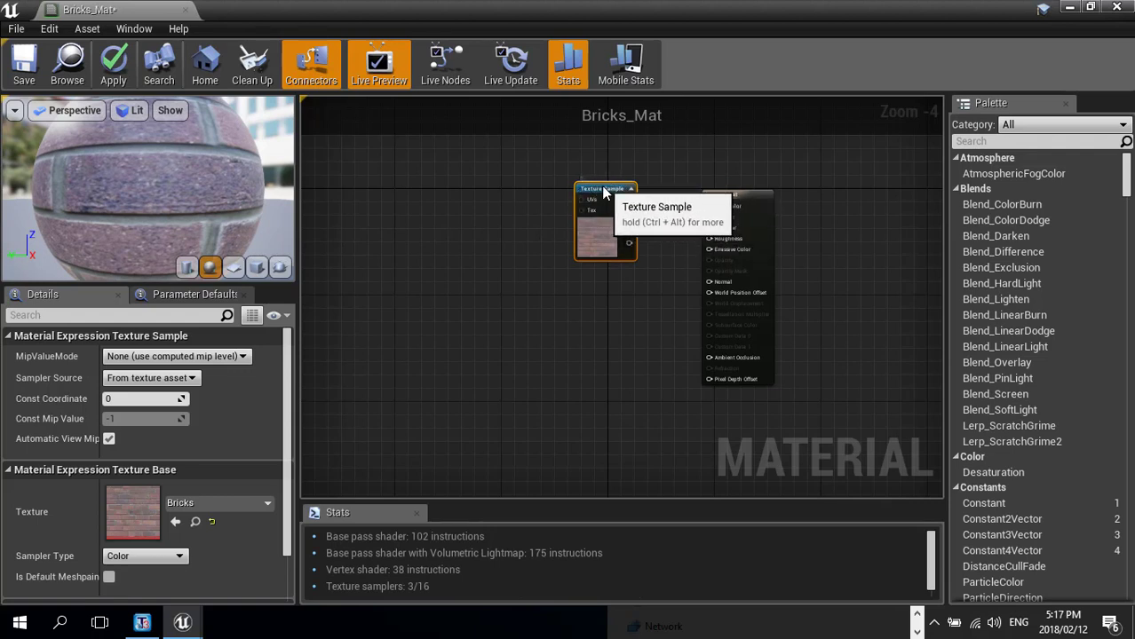
left_click_drag(601, 187, 574, 186)
- Convert the Bricks Texture Sample to a Texture Object, move it farther from the result node and disconnect it from Base Color
right_click(571, 187)
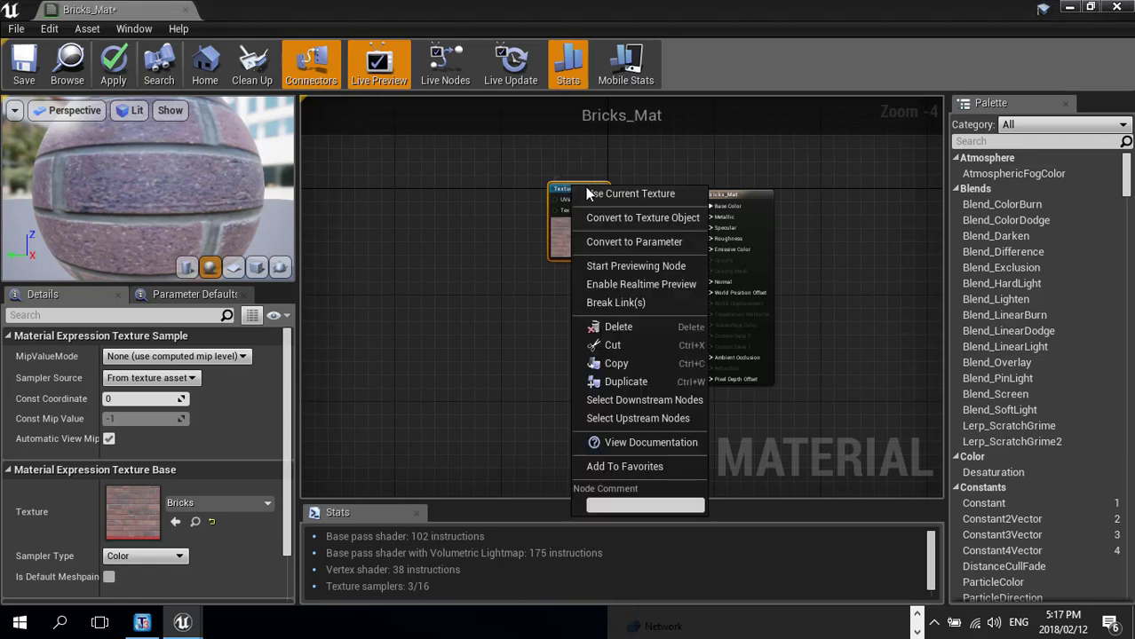
left_click(656, 222)
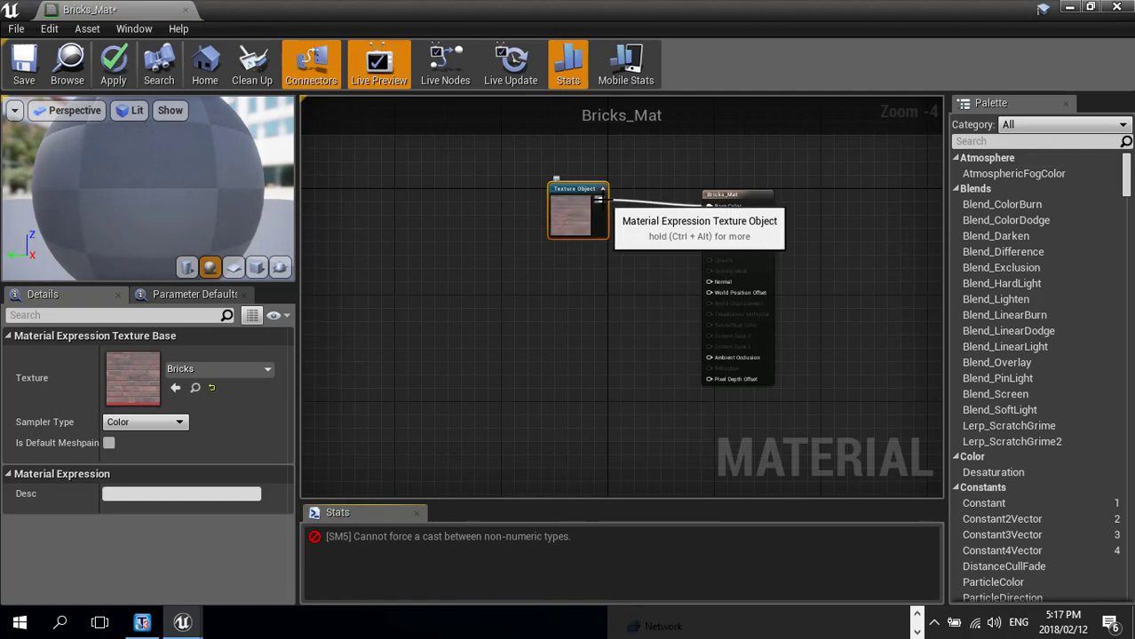
left_click_drag(583, 189, 502, 205)
scroll(566, 201, "up", 1)
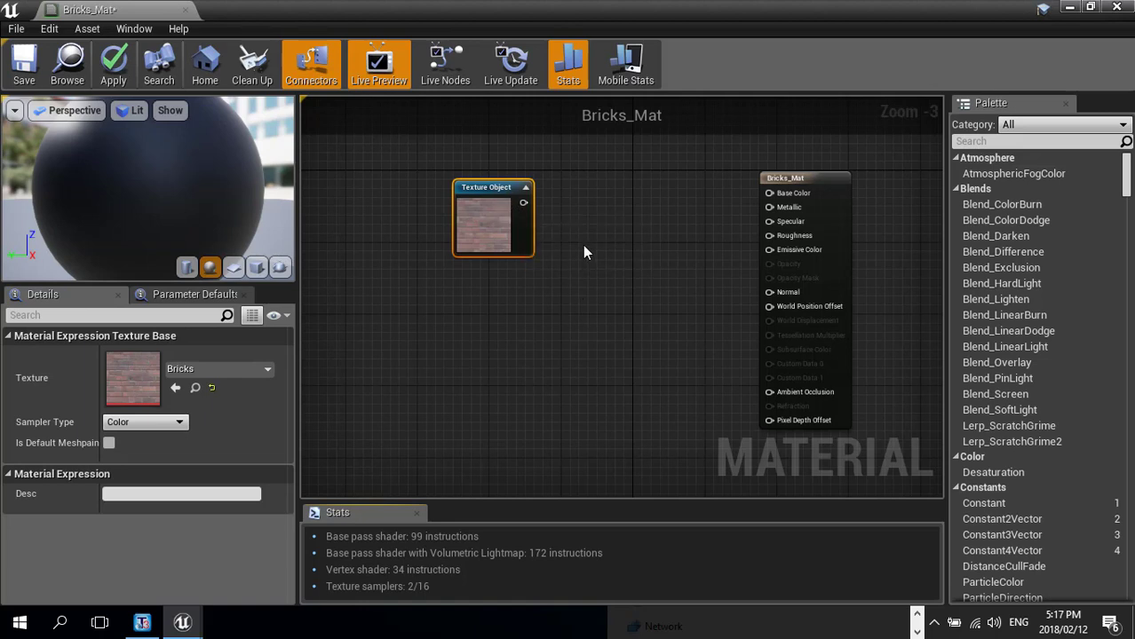
- Add a WorldAlignedTexture node between the Texture Object and the material's result node
right_click(584, 247)
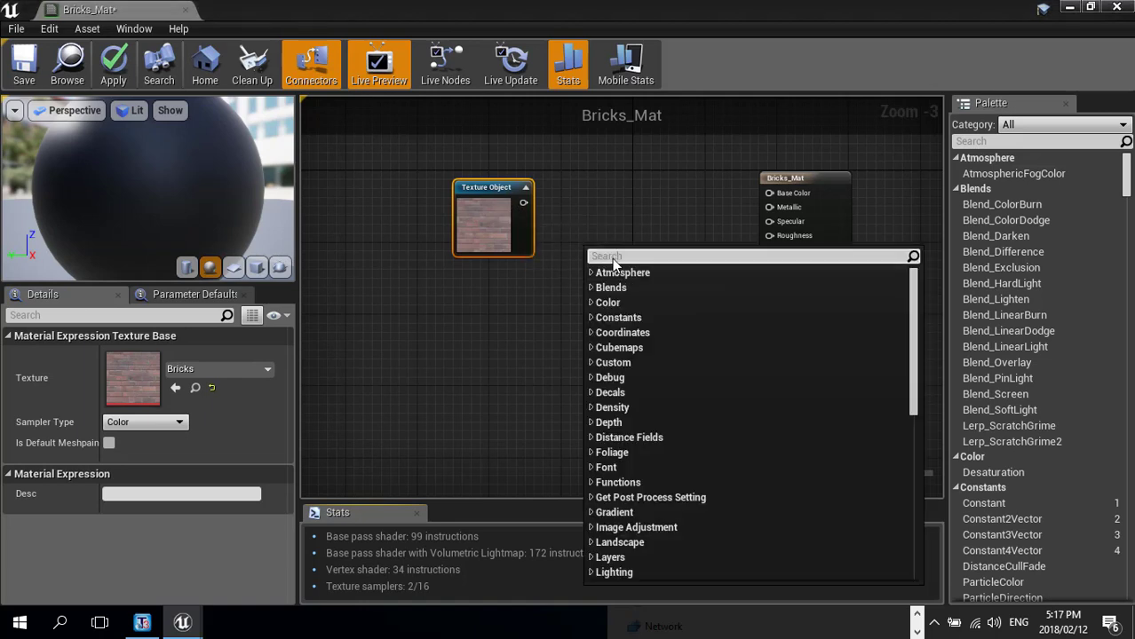
type("wo")
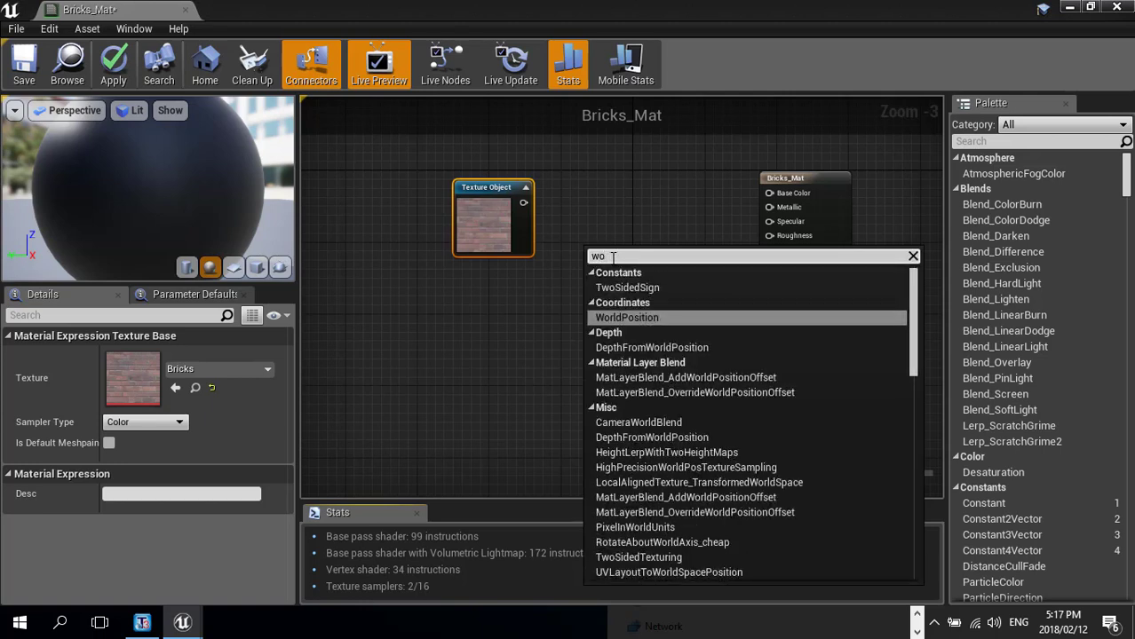
type("rldalign")
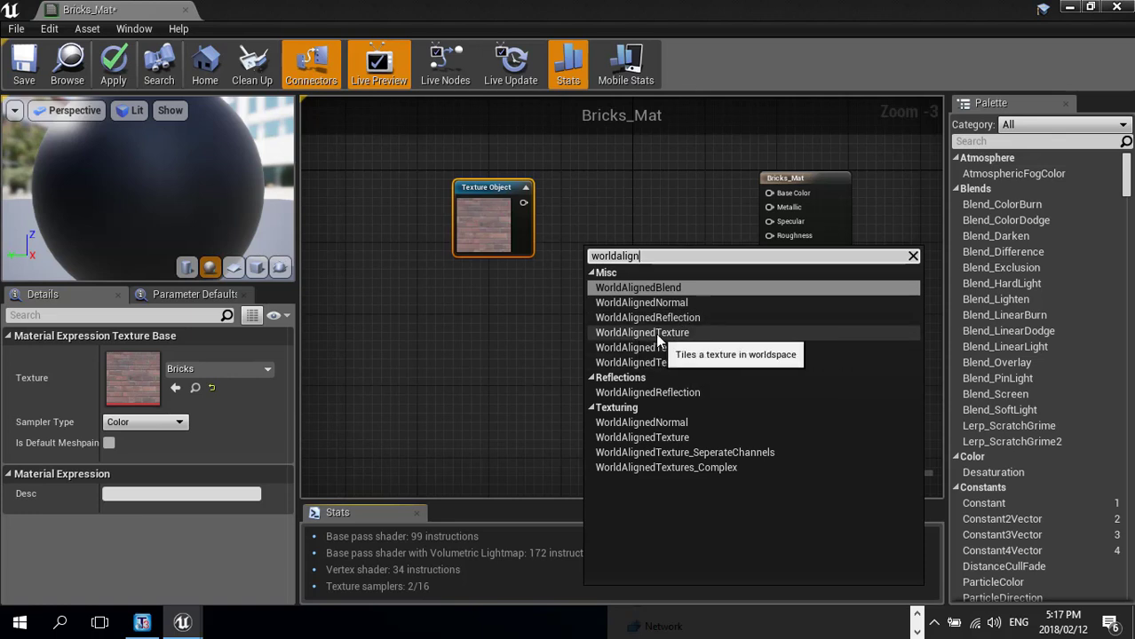
key("Escape")
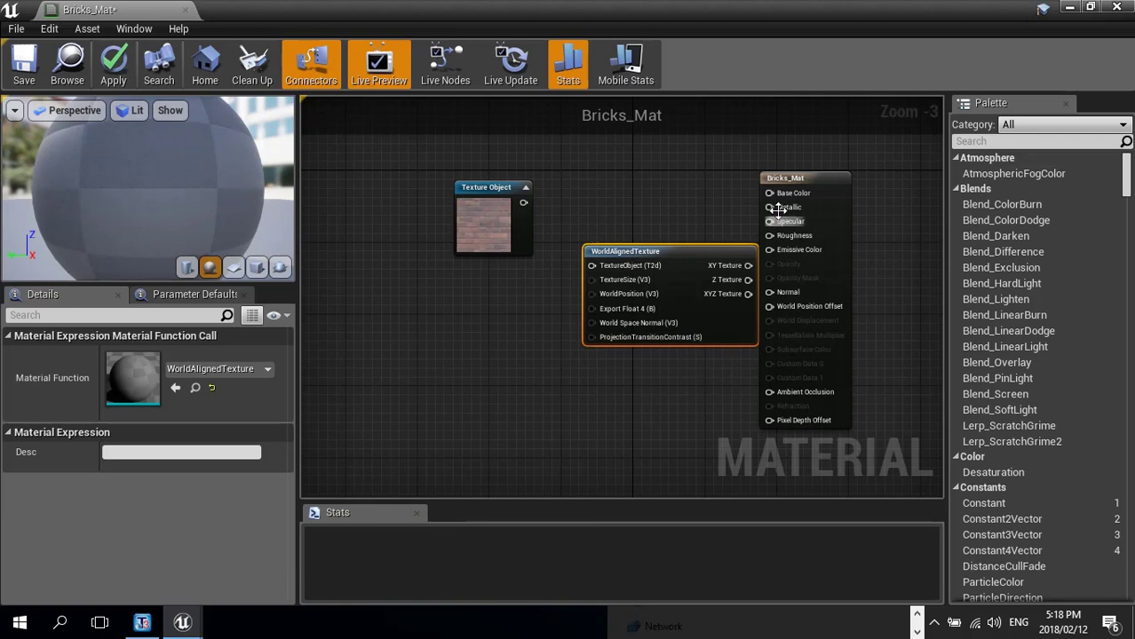
- Spread out the Texture Object, WorldAlignedTexture and Bricks_Mat result nodes to leave room for connections
left_click_drag(792, 193, 846, 193)
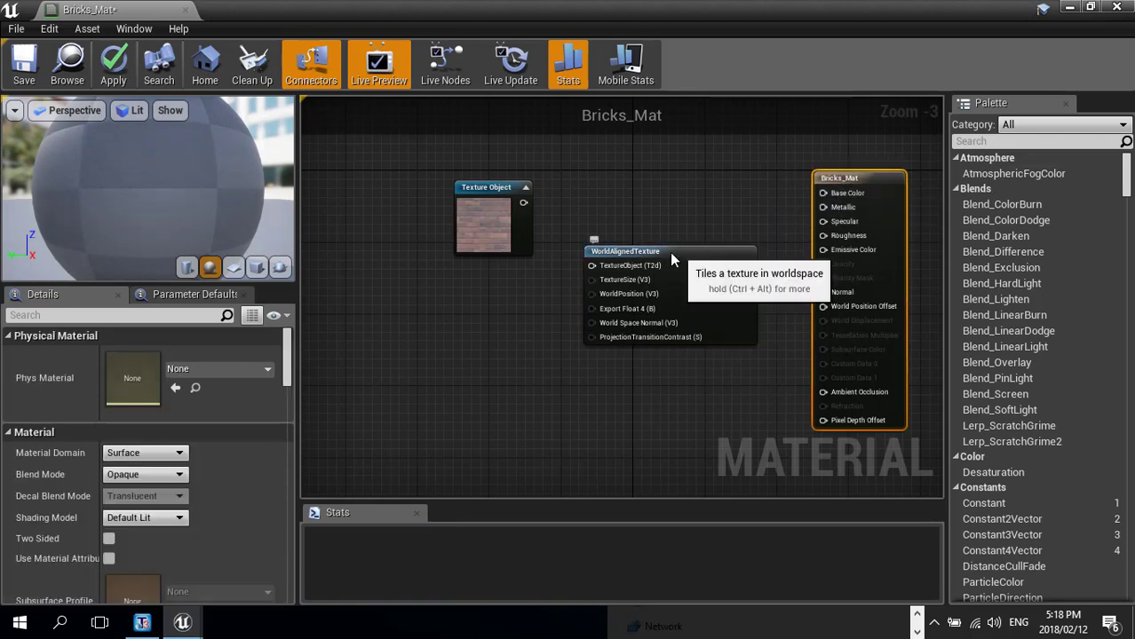
left_click_drag(670, 252, 619, 248)
left_click_drag(482, 189, 430, 182)
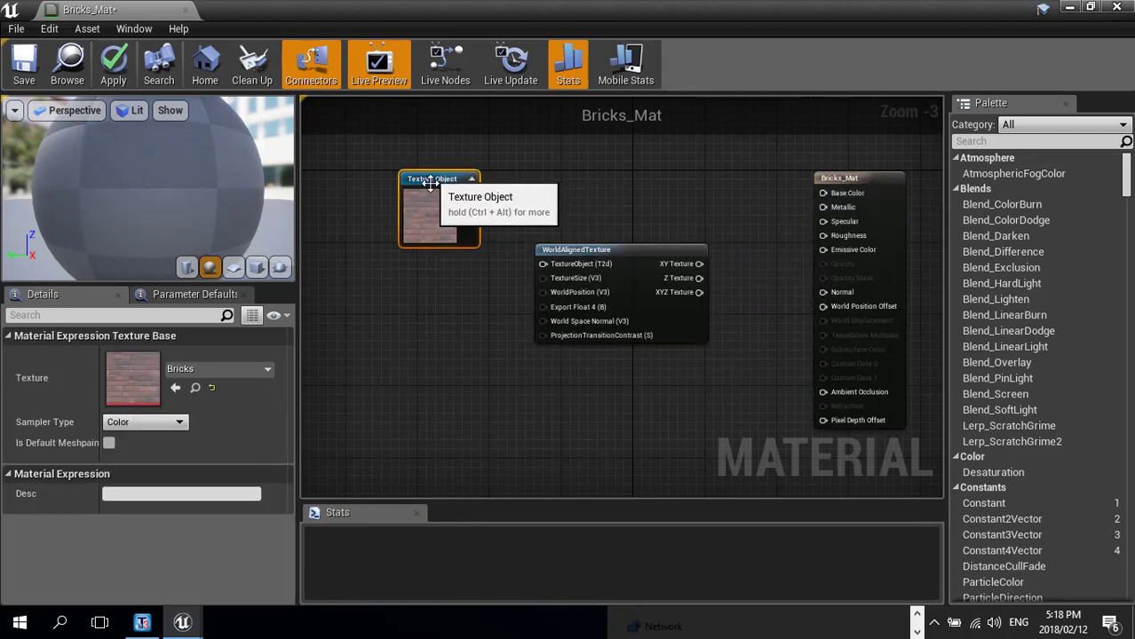
left_click_drag(560, 252, 531, 235)
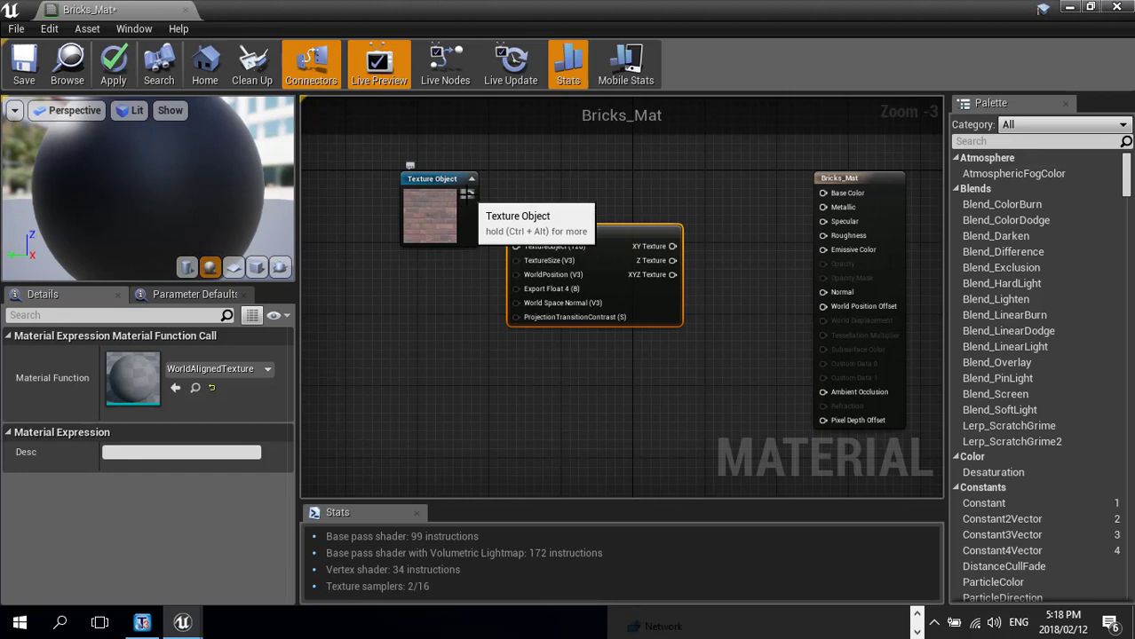
left_click_drag(443, 180, 435, 183)
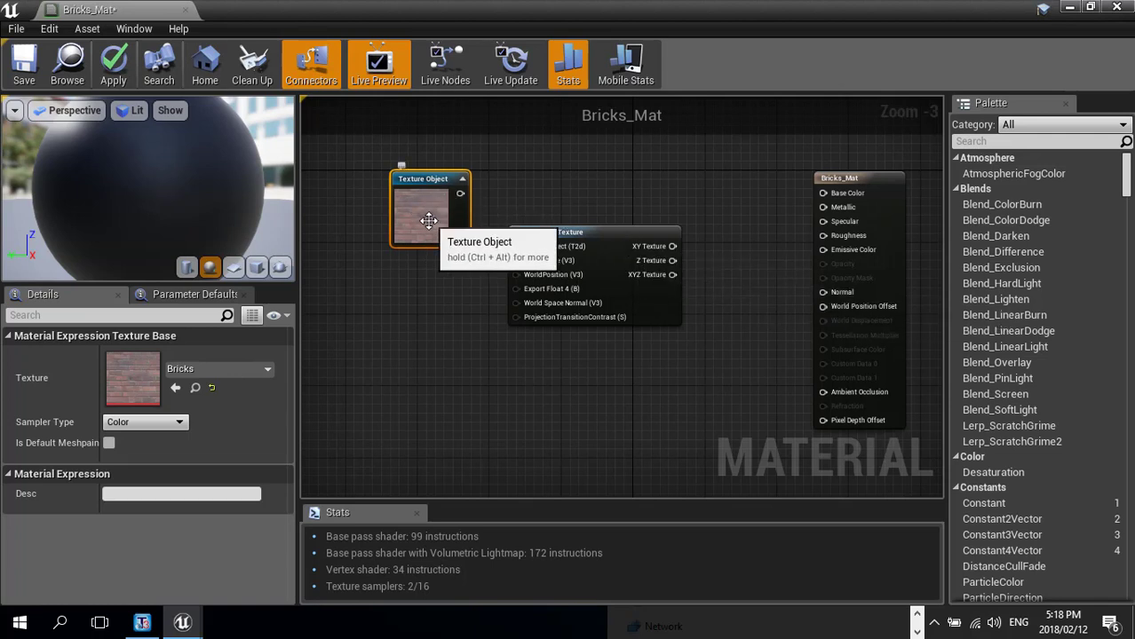
- Duplicate the Bricks Texture Object, place the copy below the original, and shift WorldAlignedTexture slightly away from them
key("ctrl+w")
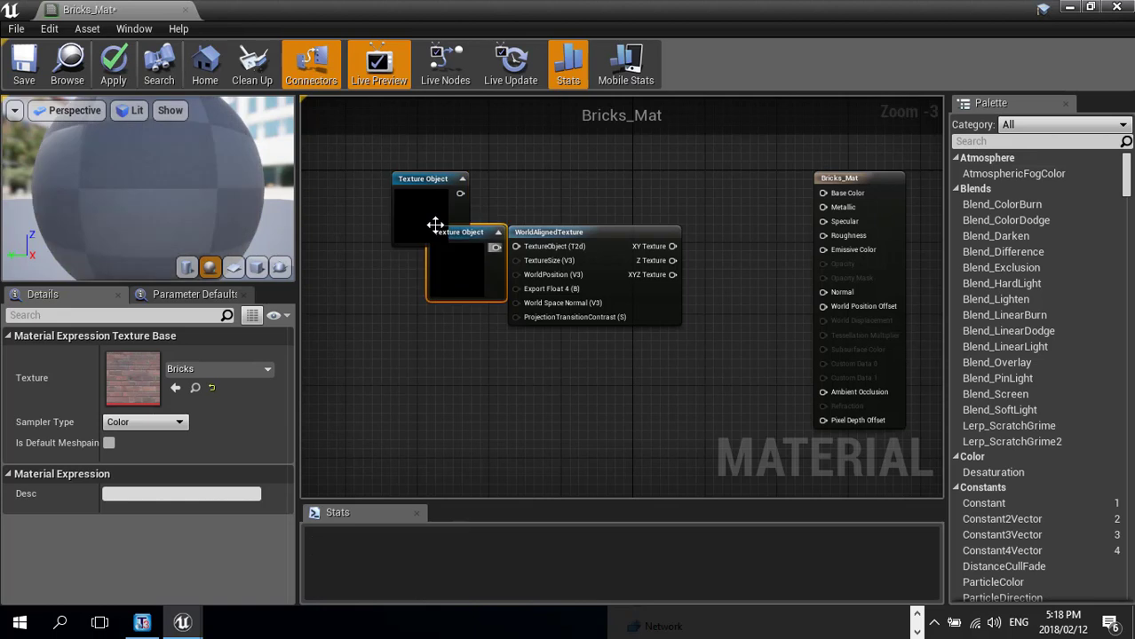
left_click_drag(475, 232, 439, 378)
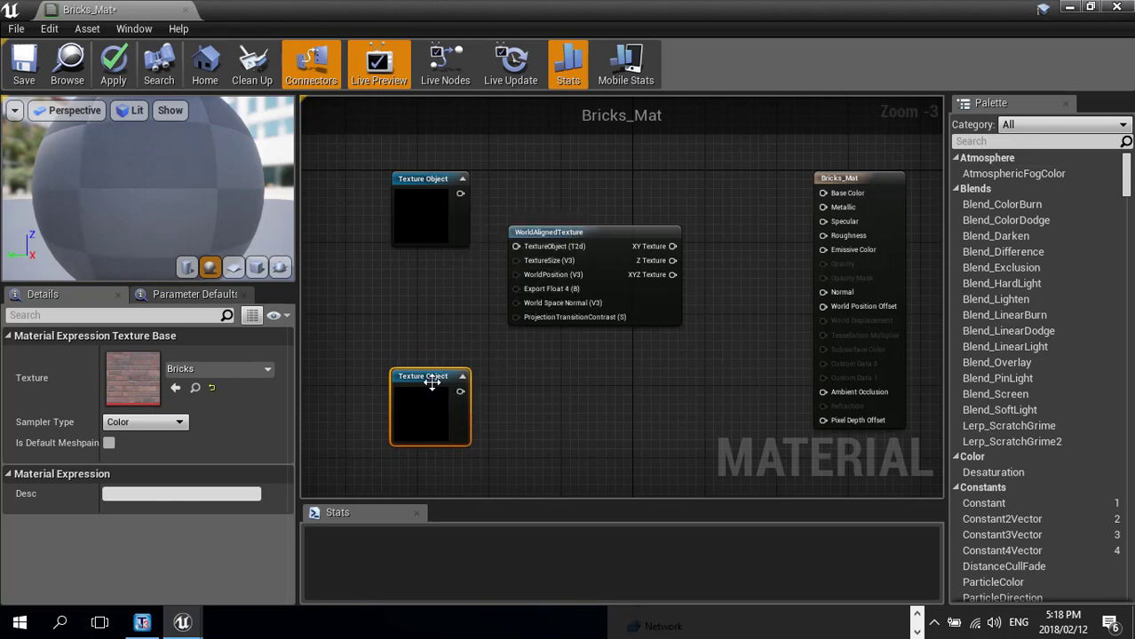
left_click_drag(432, 381, 430, 385)
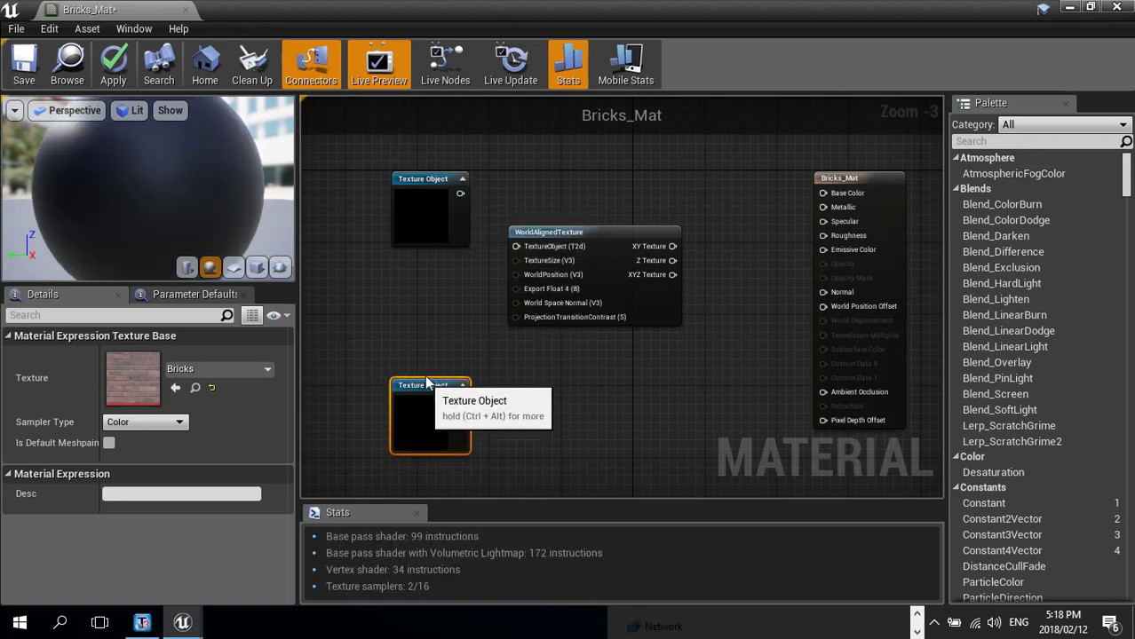
left_click(421, 213)
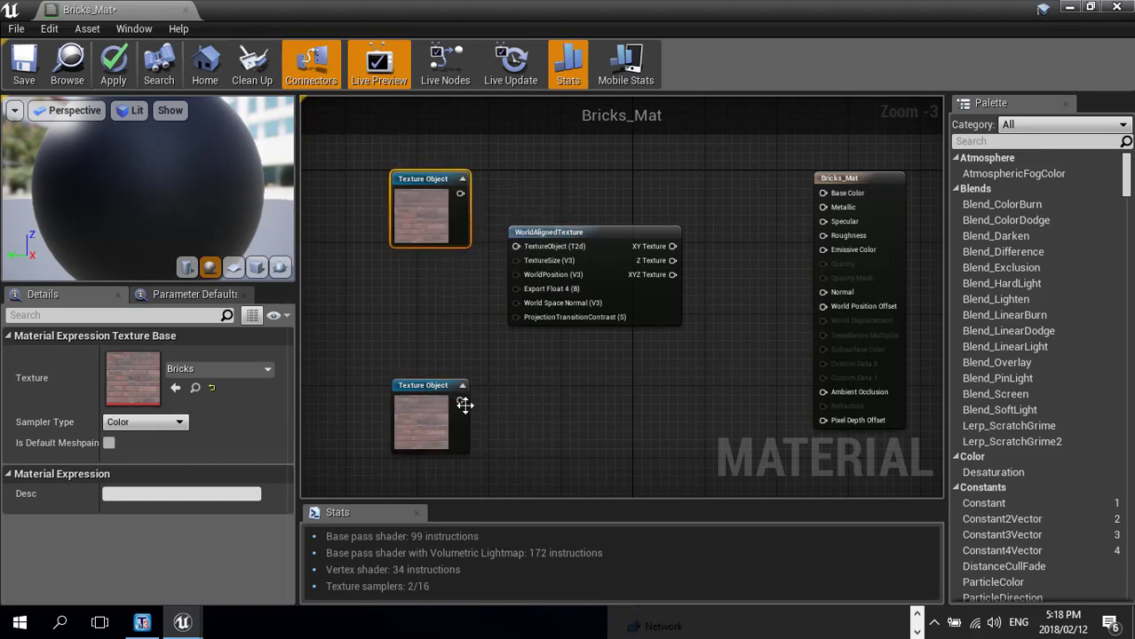
mouse_move(433, 391)
left_mouse_down()
mouse_move(448, 393)
mouse_move(433, 393)
left_mouse_up()
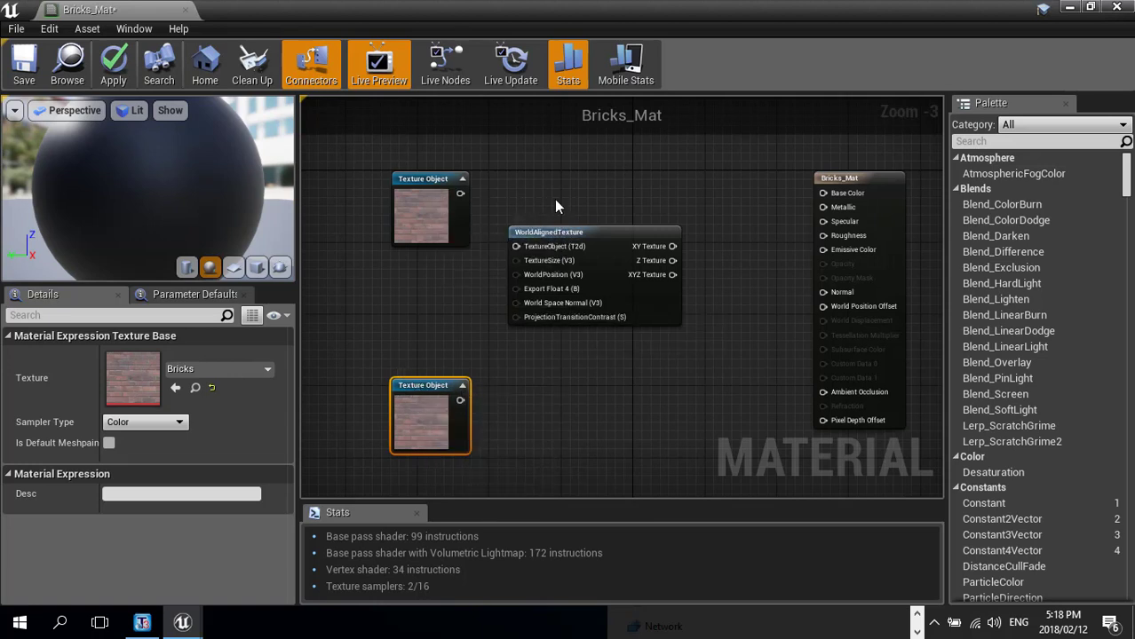
left_click_drag(579, 231, 595, 221)
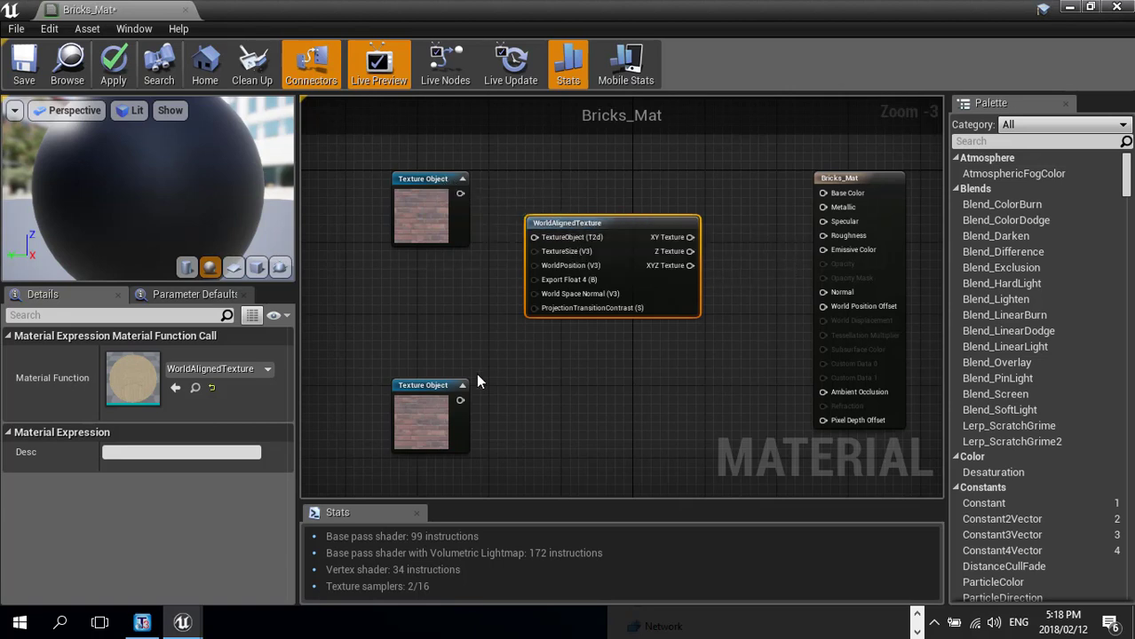
- Add a WorldAlignedNormal node below WorldAlignedTexture and shift the lower Texture Object slightly up beside it
right_click(572, 375)
type("worldalign")
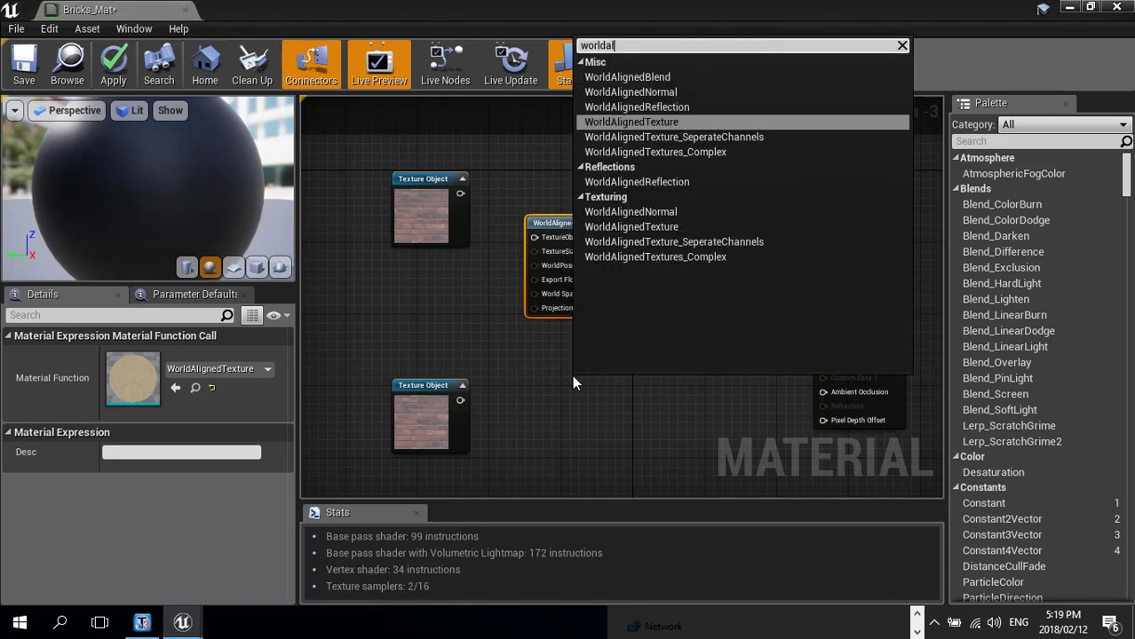
left_click(664, 94)
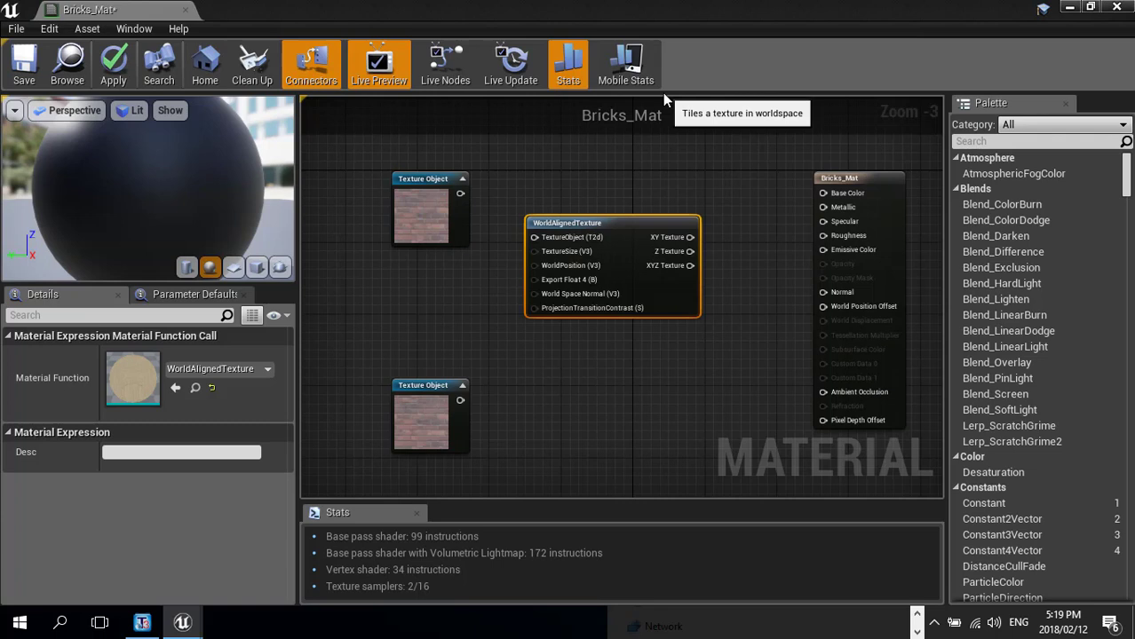
left_click_drag(631, 383, 593, 350)
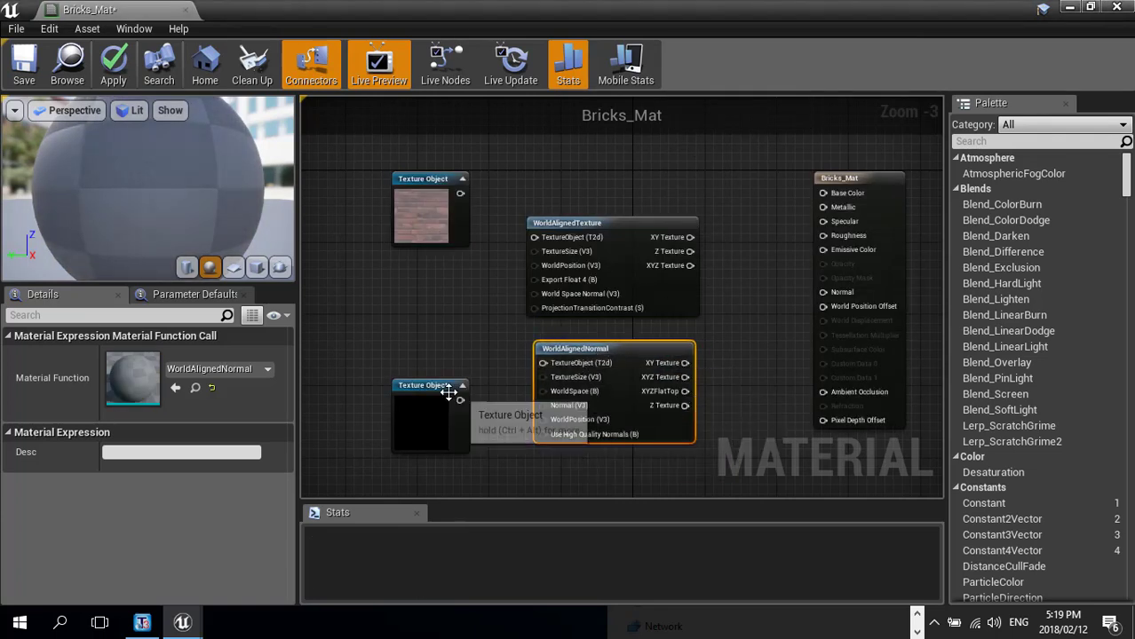
left_click(431, 372)
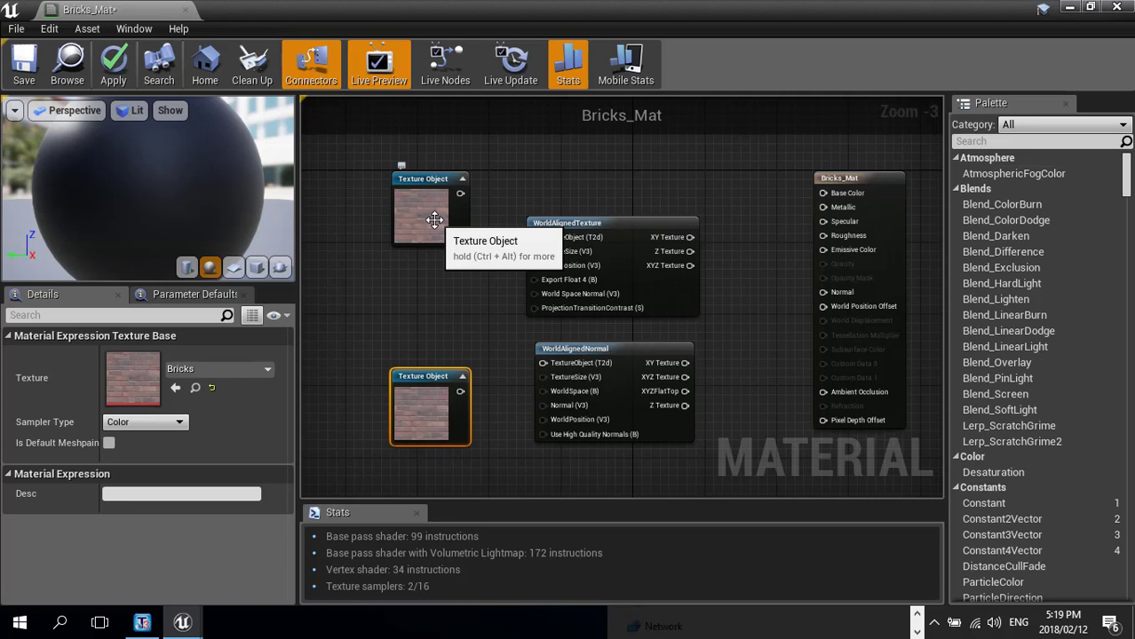
- Connect WorldAlignedTexture's XYZ Texture to Base Color and WorldAlignedNormal's XYZ Texture to Normal, and move both function nodes closer to the result node
left_click_drag(689, 265, 824, 193)
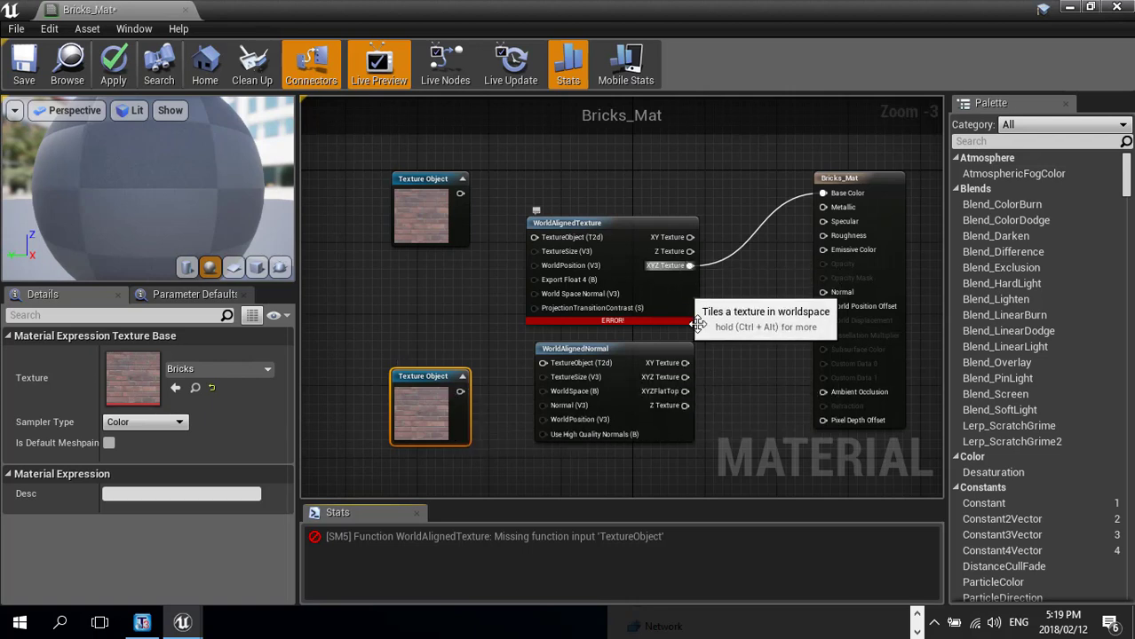
left_click_drag(684, 378, 823, 292)
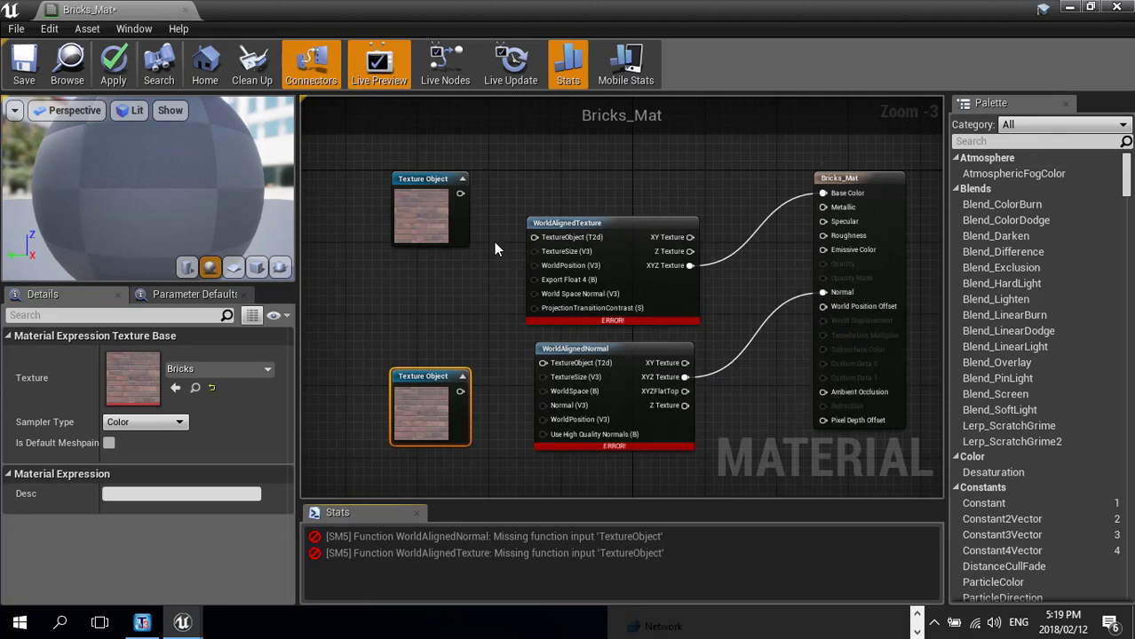
left_click_drag(538, 233, 573, 233)
left_click_drag(575, 348, 601, 350)
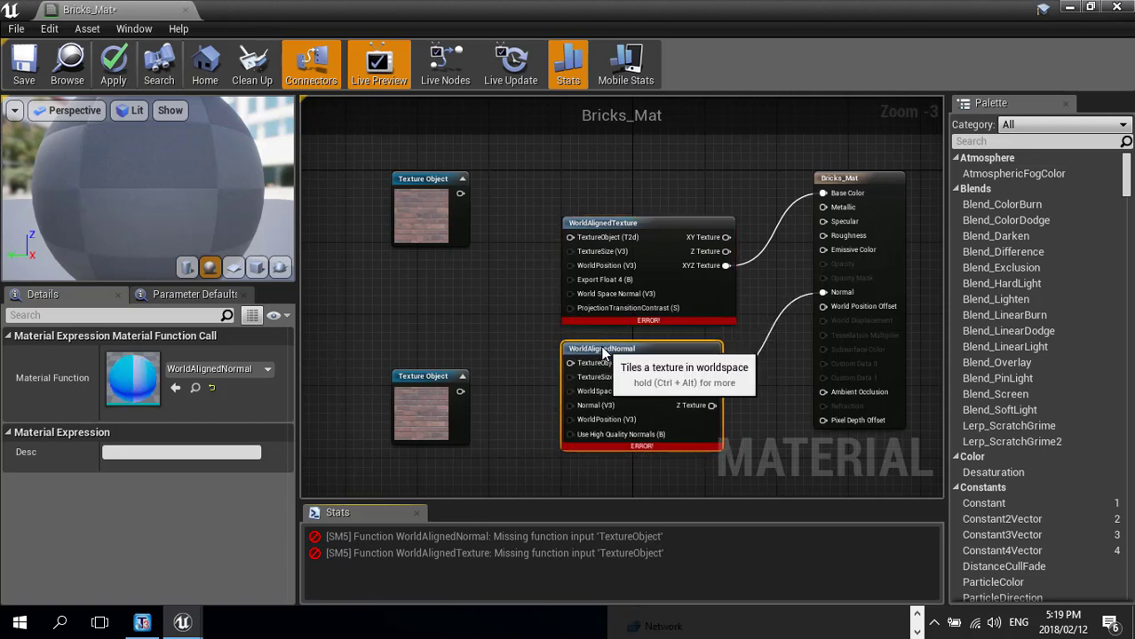
- Connect the upper Texture Object to WorldAlignedTexture's TextureObject input and the lower one to WorldAlignedNormal's TextureObject input
left_click_drag(460, 194, 571, 238)
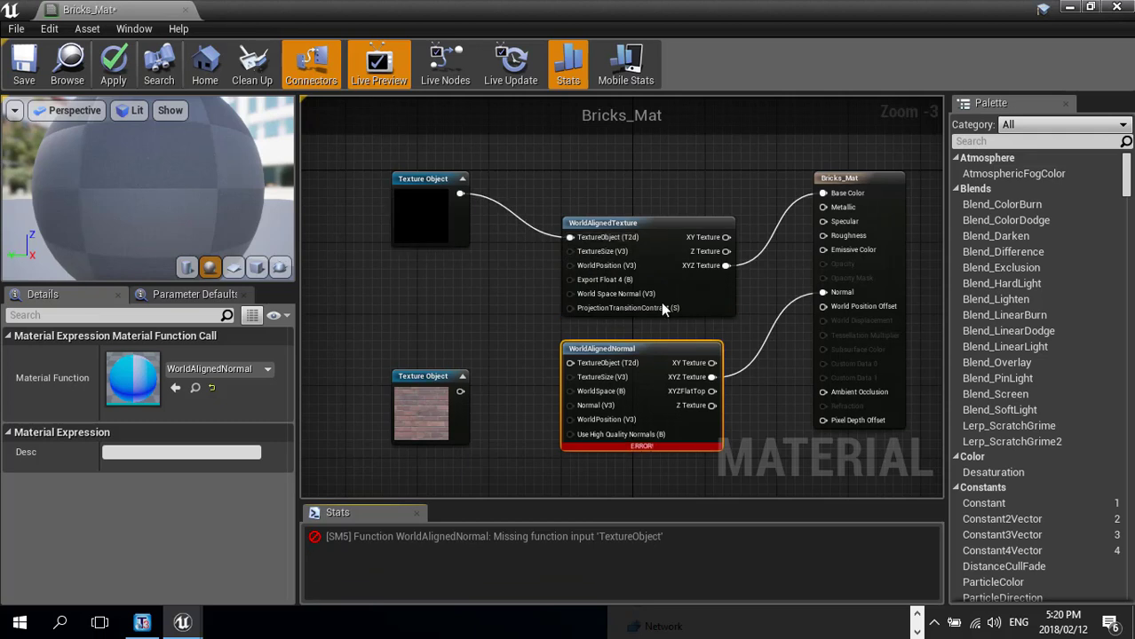
left_click_drag(460, 392, 571, 363)
mouse_move(434, 382)
left_mouse_down()
mouse_move(459, 382)
mouse_move(441, 382)
left_mouse_up()
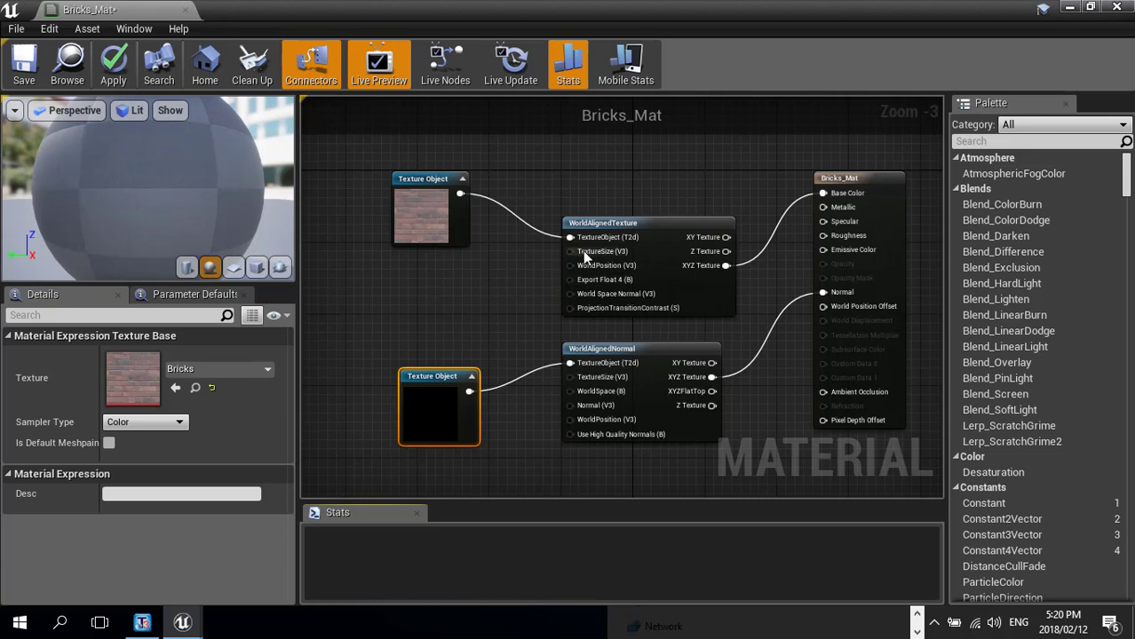
- Add a vector parameter named Sizing and place it ahead of the two Texture Objects
mouse_move(595, 251)
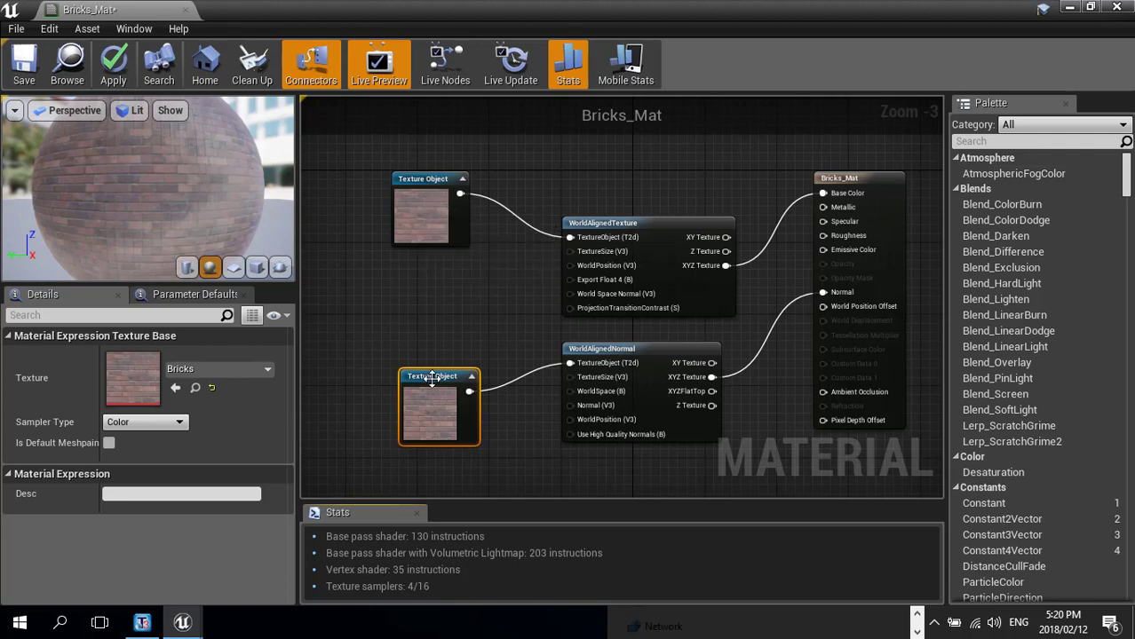
right_click_drag(471, 308, 554, 319)
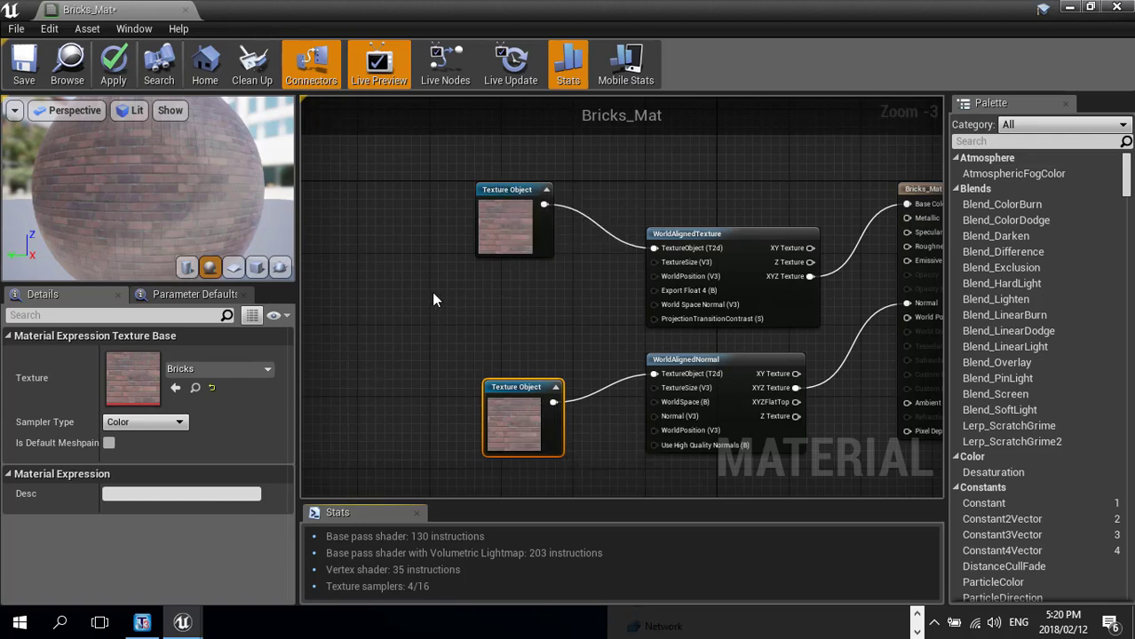
mouse_move(659, 262)
left_click(377, 269)
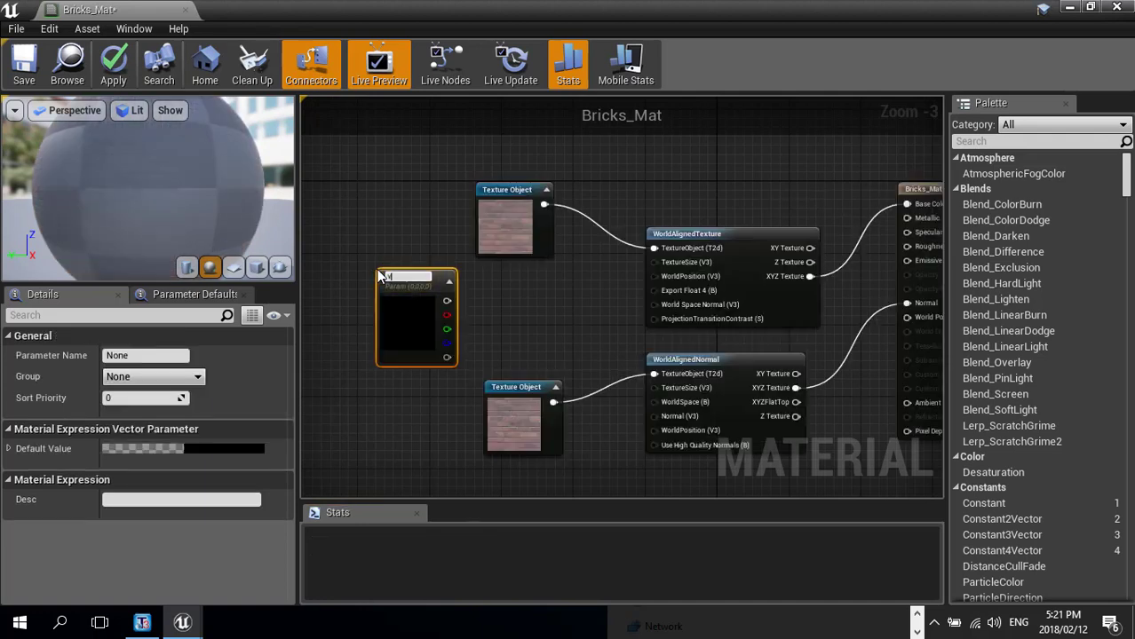
left_click_drag(416, 278, 378, 276)
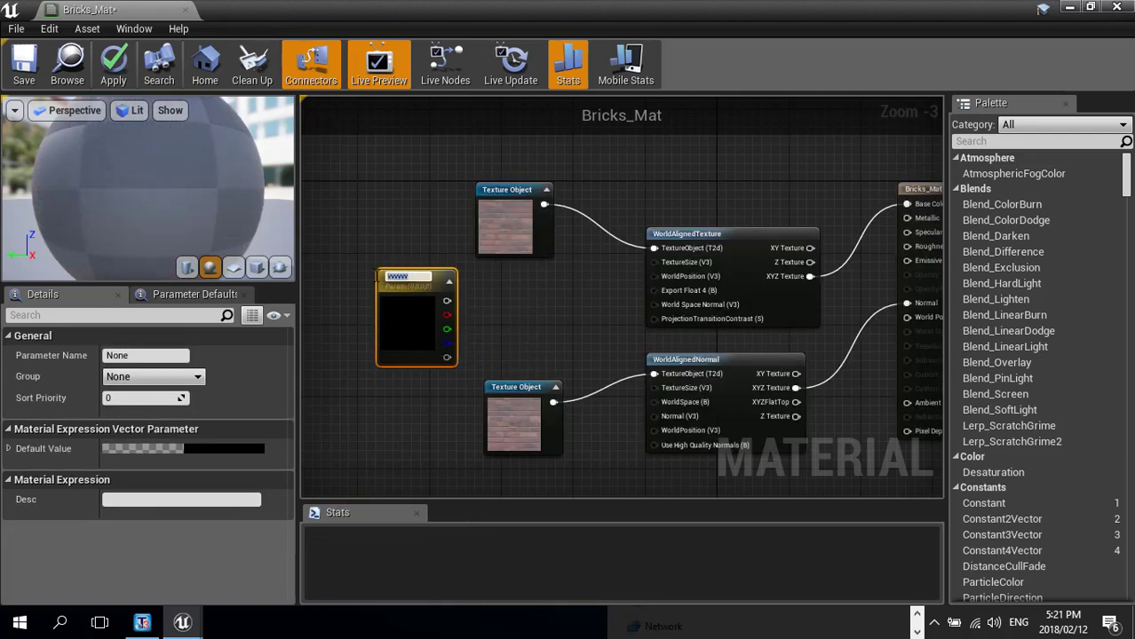
type("Sizing")
key("Return")
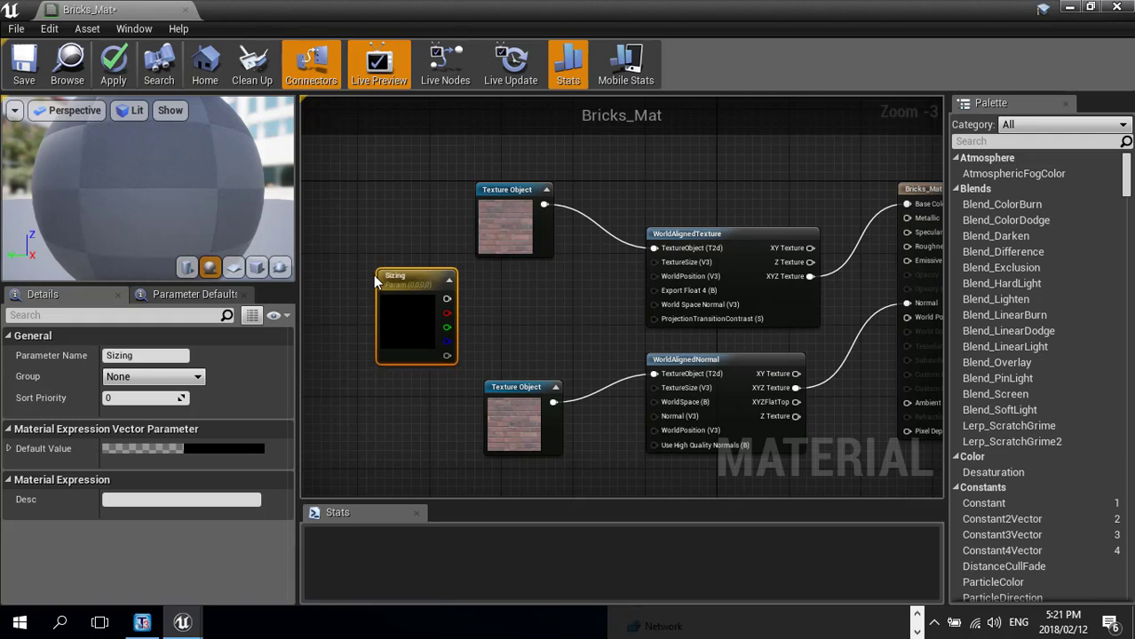
left_click_drag(410, 279, 372, 273)
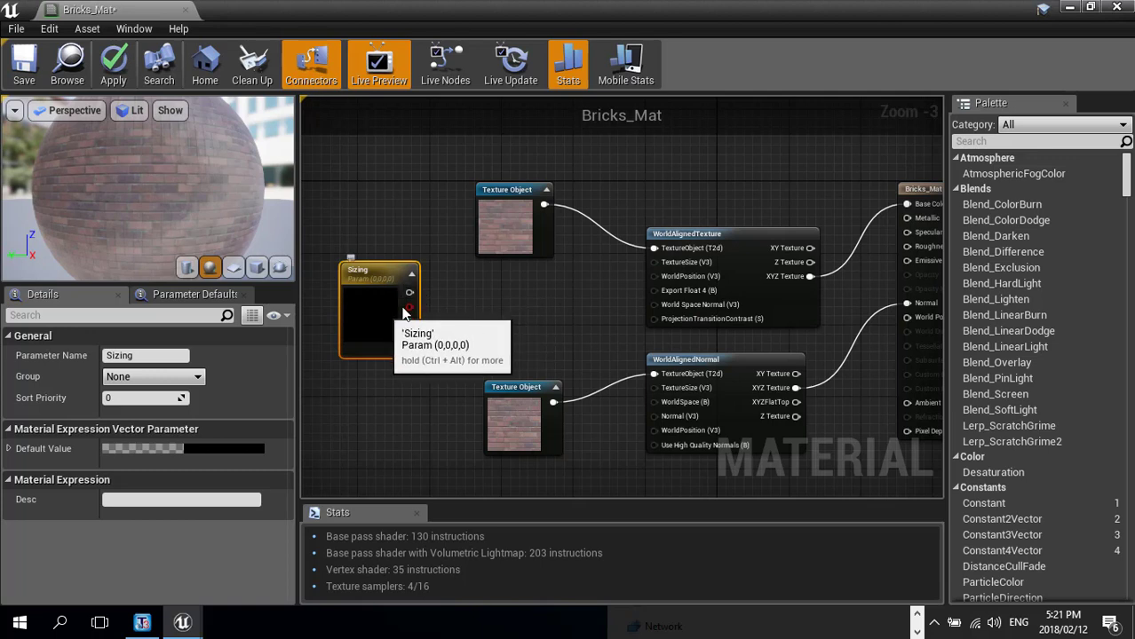
- Connect Sizing's main output to the TextureSize inputs of WorldAlignedTexture and WorldAlignedNormal, and move the Sizing node closer to them
left_click_drag(410, 292, 656, 262)
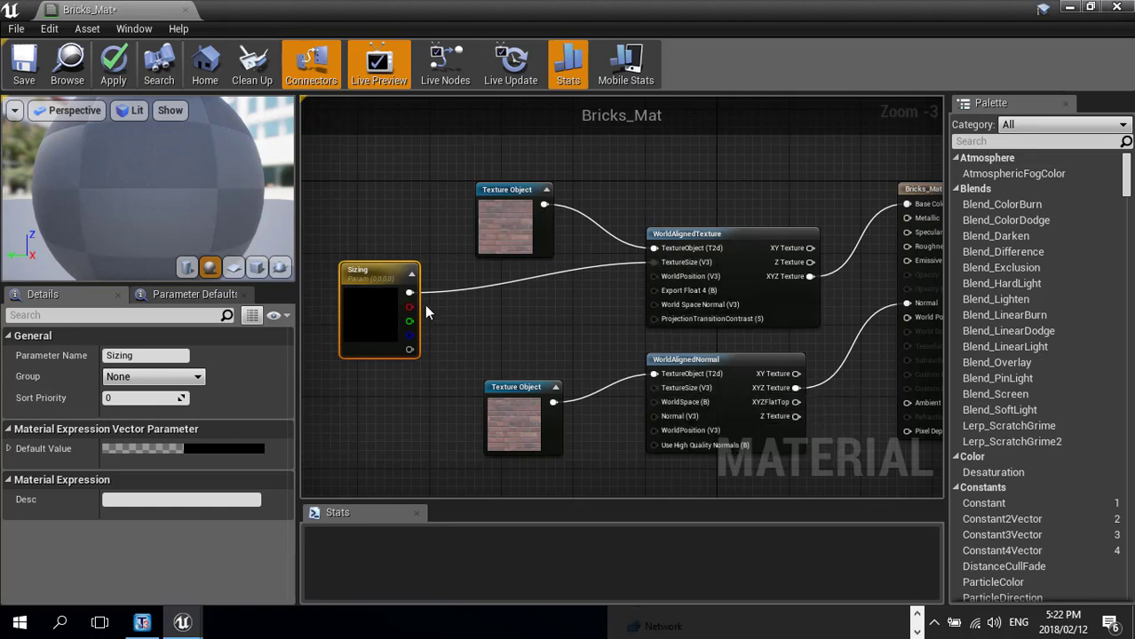
left_click_drag(406, 292, 654, 387)
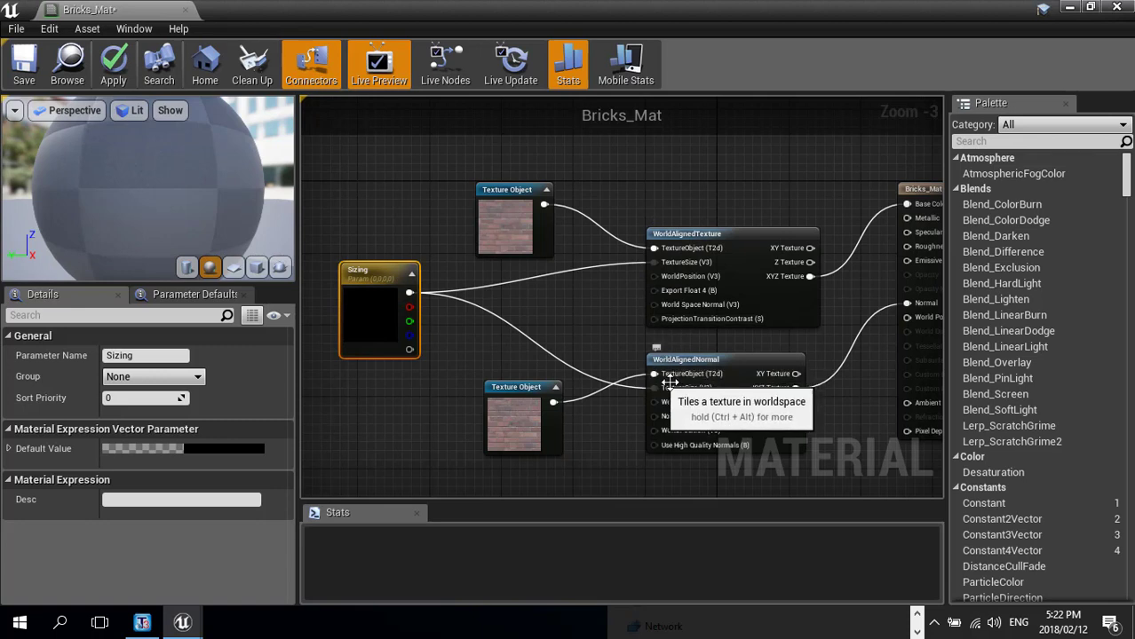
left_click_drag(383, 308, 414, 315)
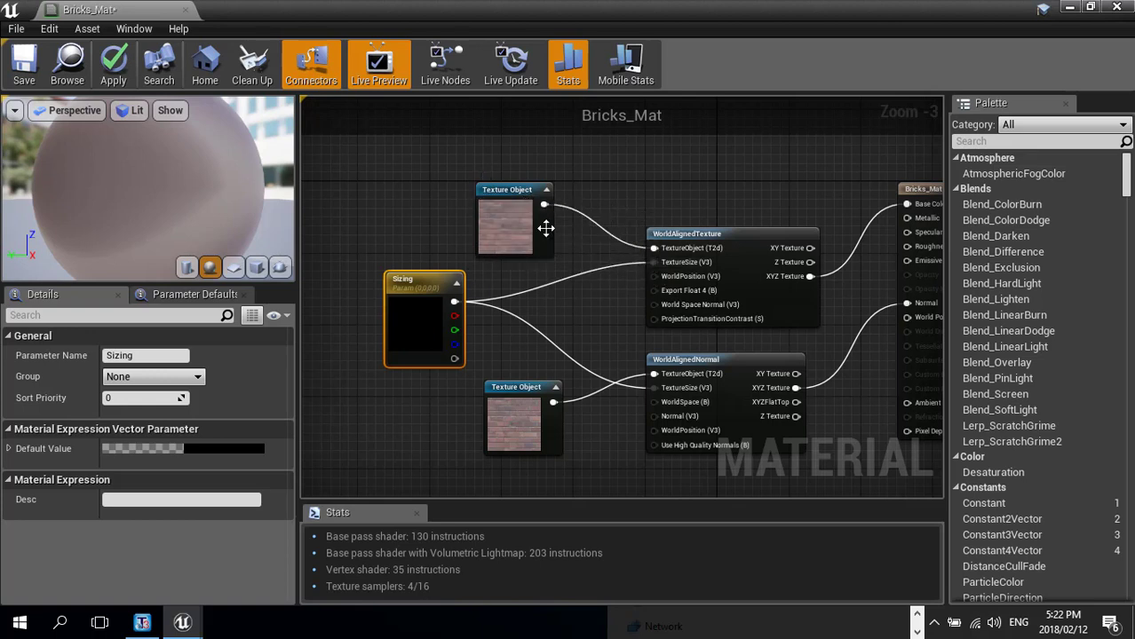
- Set the Sizing parameter's default R, G and B values to 128 and A to 1
mouse_move(119, 169)
left_mouse_down()
mouse_move(138, 173)
mouse_move(124, 168)
left_mouse_up()
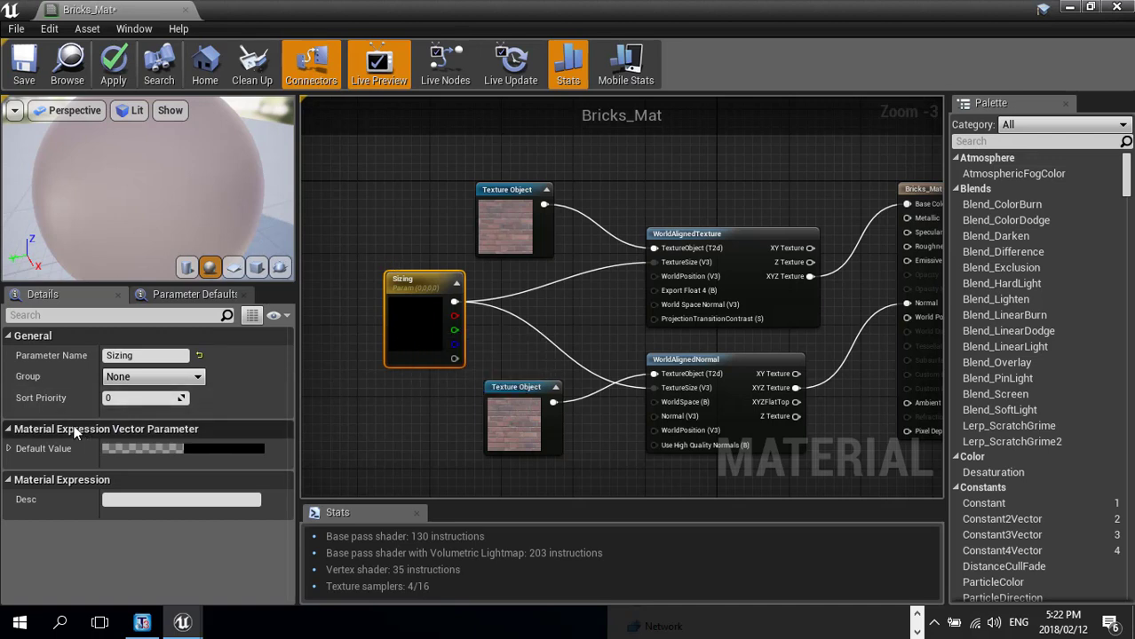
left_click(8, 449)
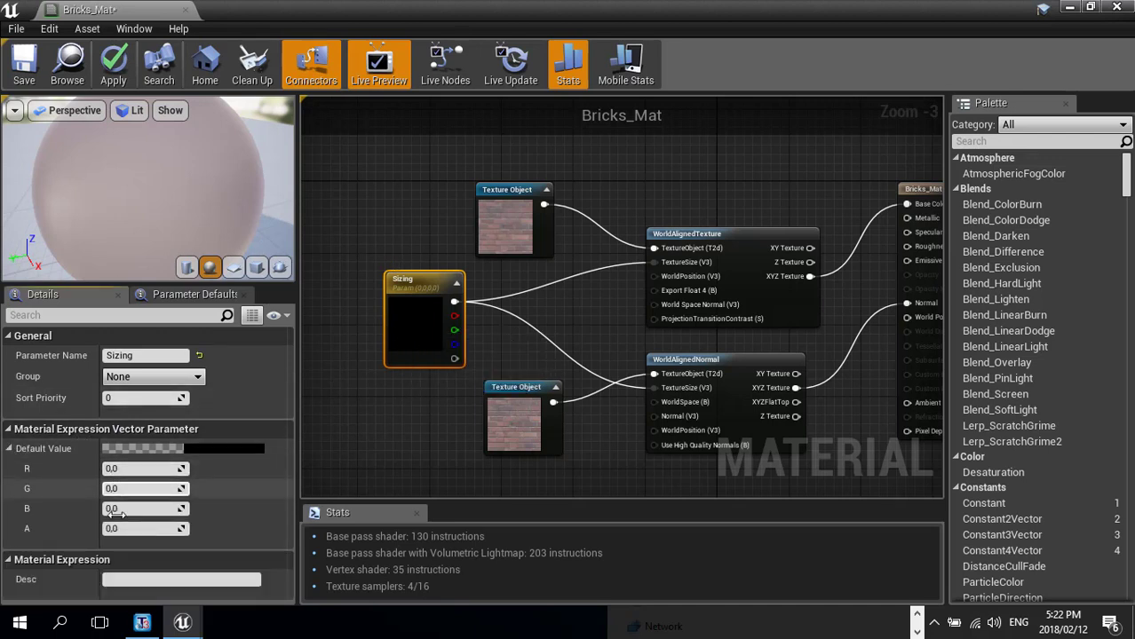
left_click(120, 468)
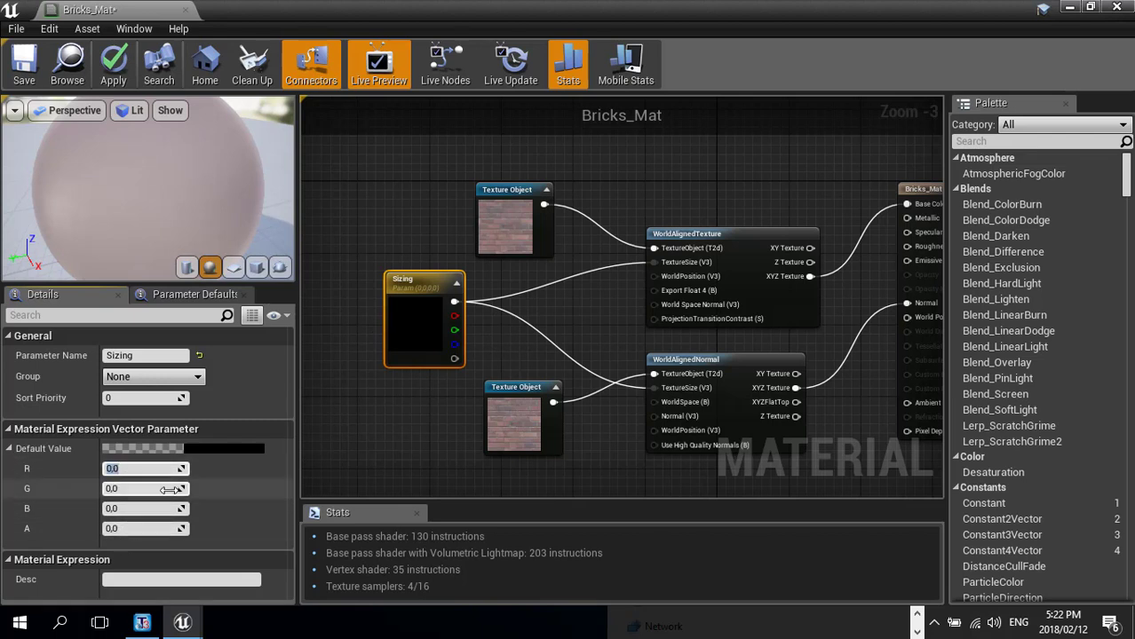
type("128")
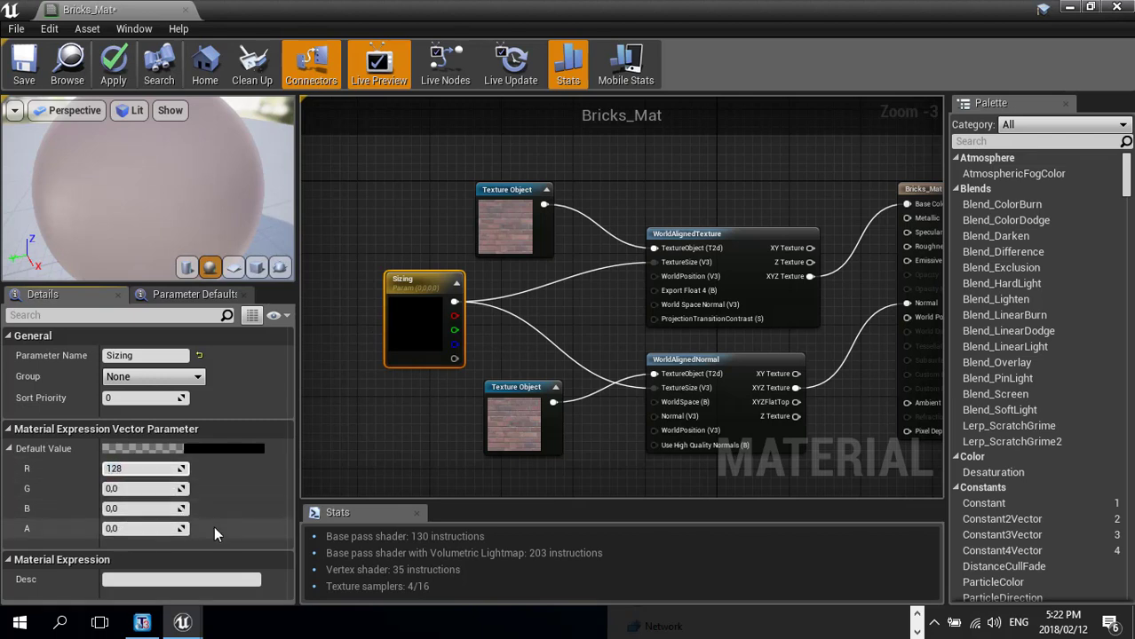
key("Tab")
type("128")
key("Tab")
type("128")
key("Tab")
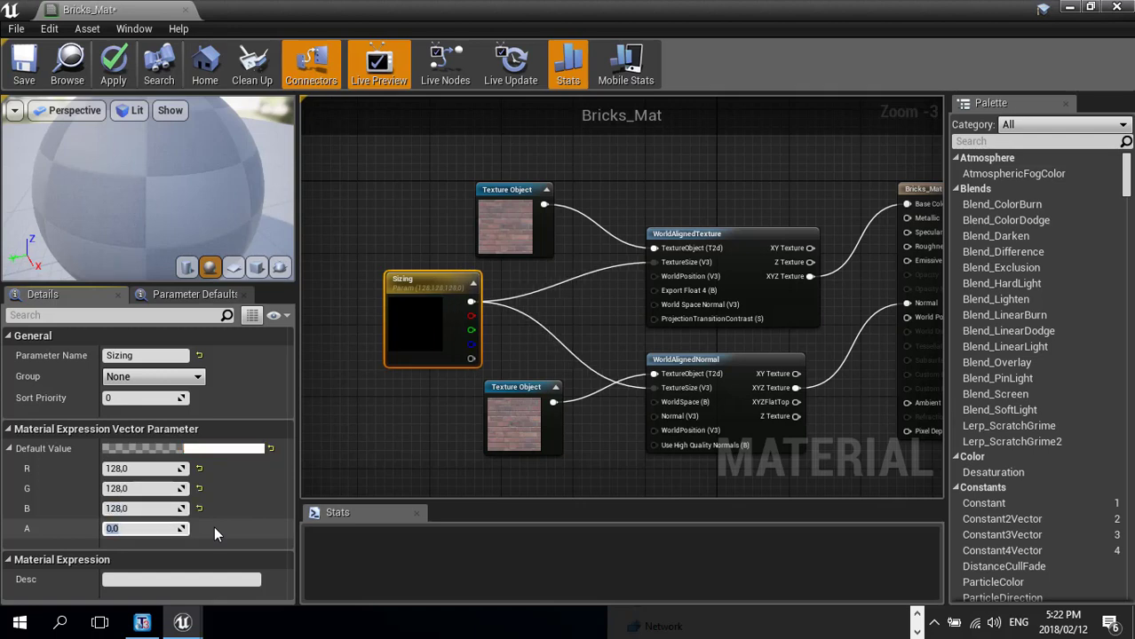
left_click(213, 579)
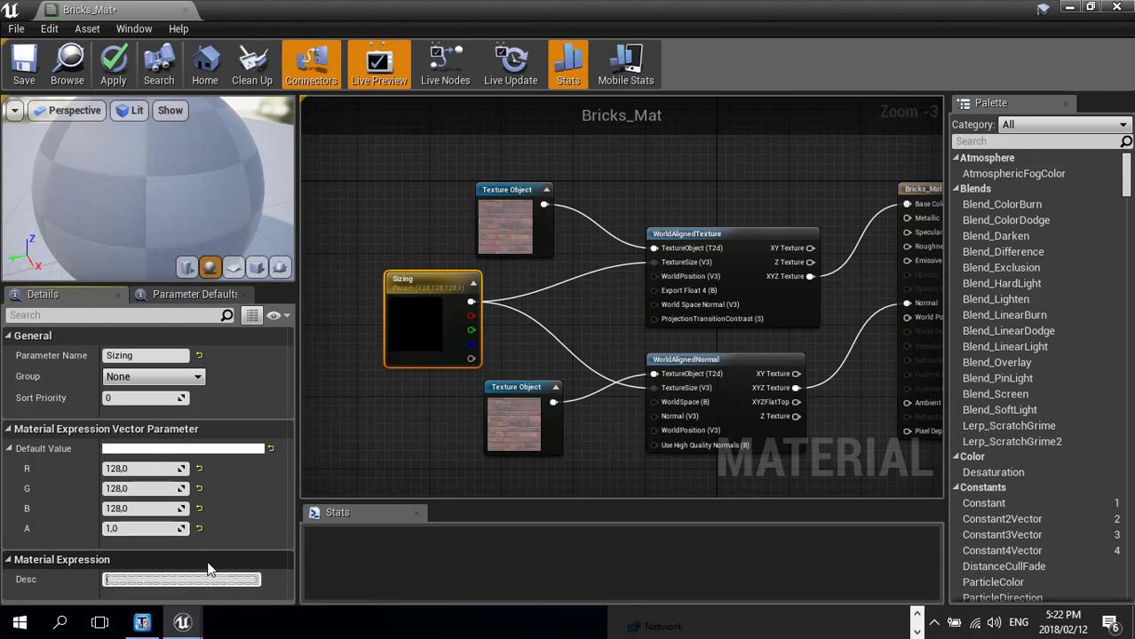
- Set the Sizing parameter's default A value back to 0
left_click_drag(119, 214, 178, 213)
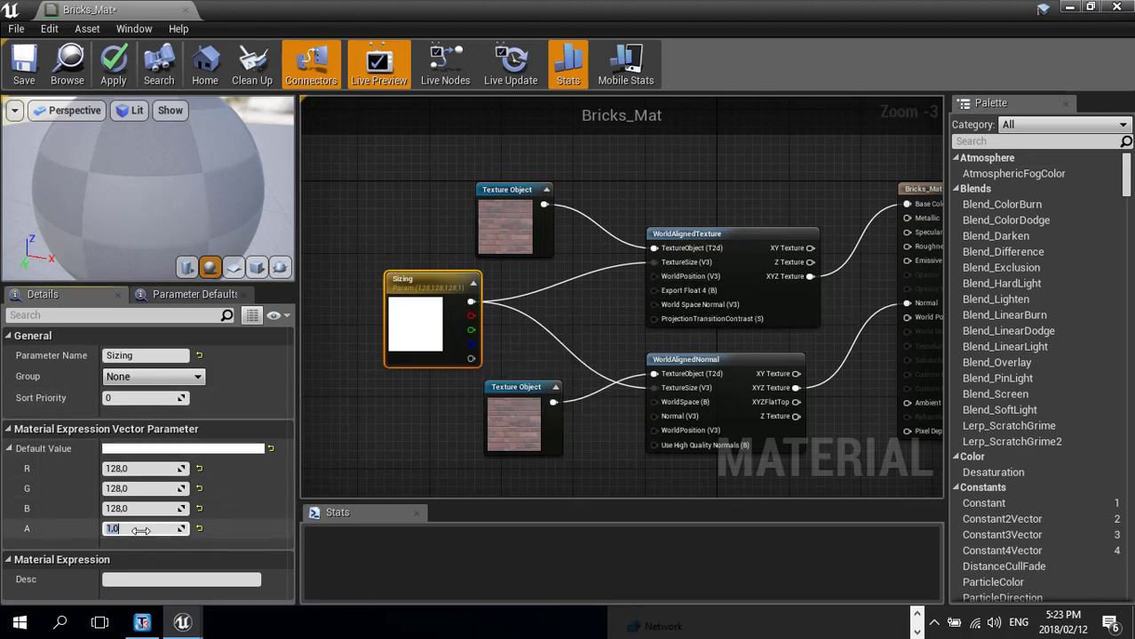
key("Return")
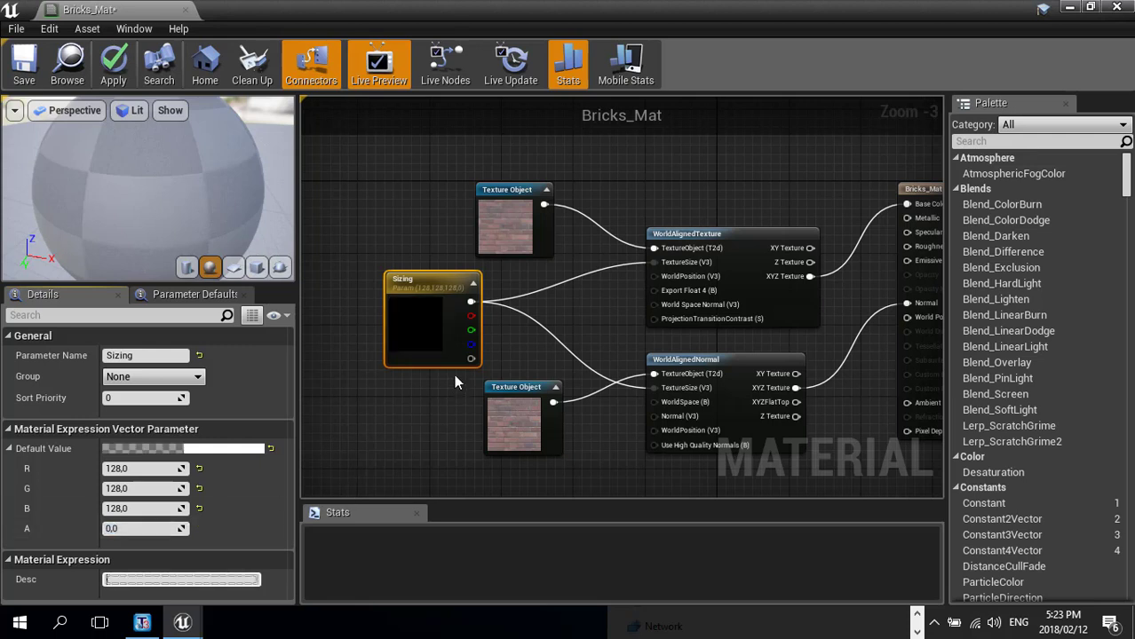
right_click(490, 362)
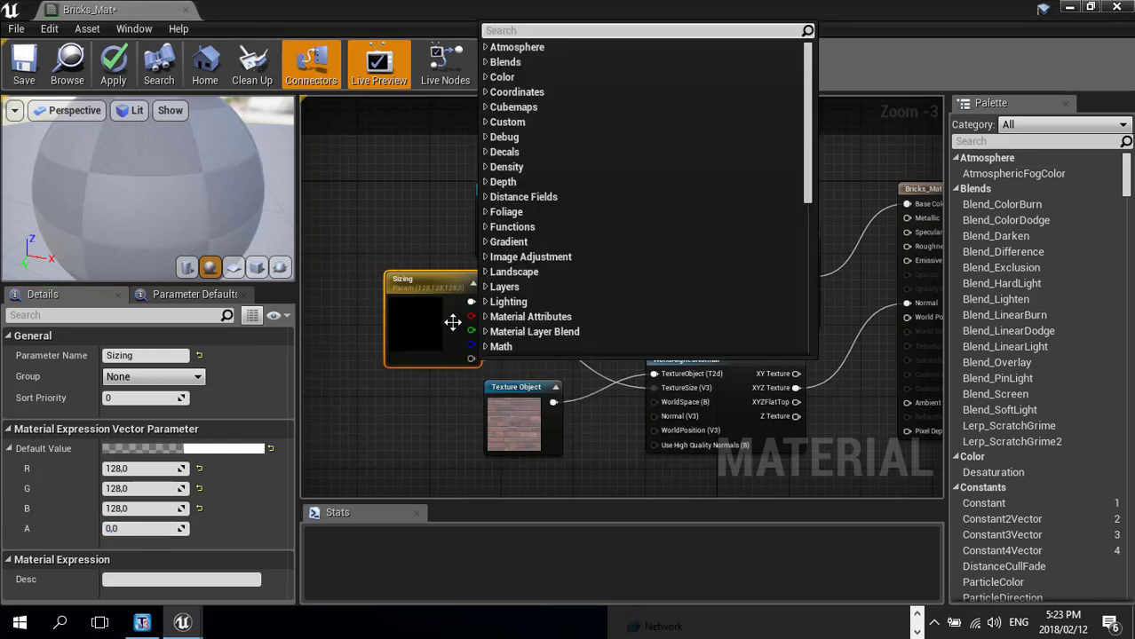
left_click(394, 228)
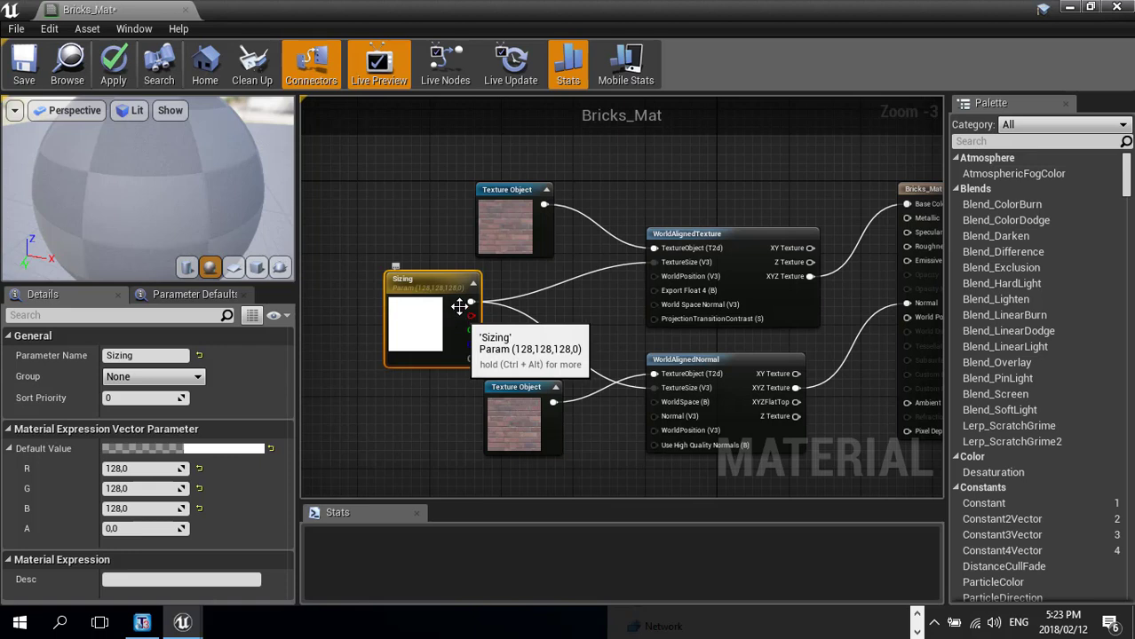
- Switch the material preview to a cube and examine how the bricks tile across its sides
left_click_drag(73, 167, 125, 171)
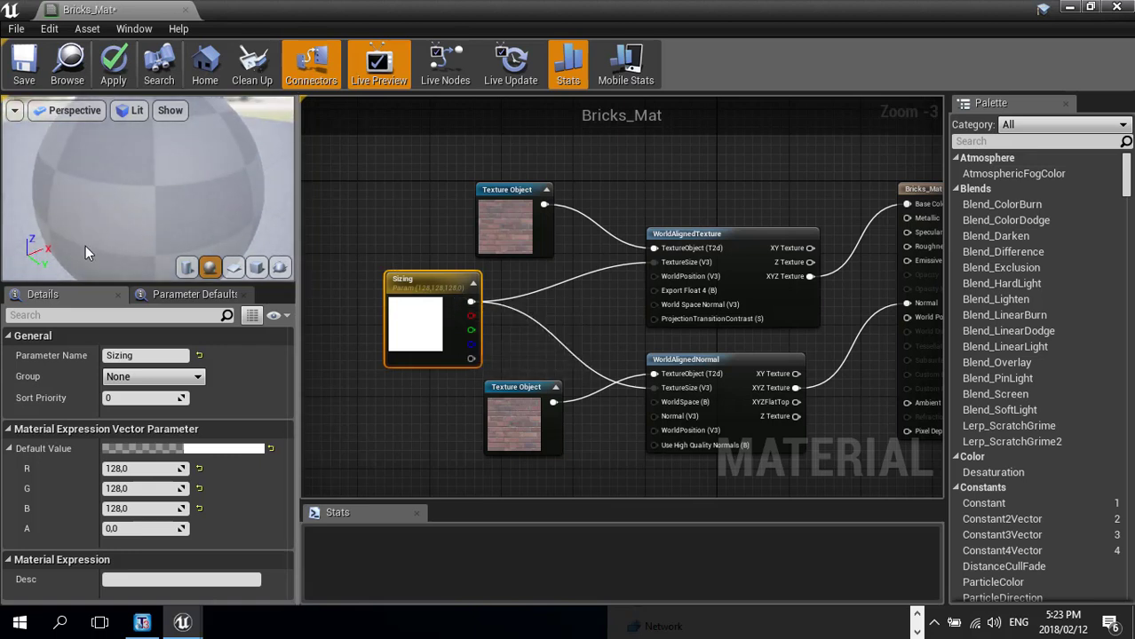
left_click(256, 267)
mouse_move(196, 199)
left_mouse_down()
mouse_move(166, 193)
mouse_move(199, 198)
left_mouse_up()
scroll(192, 198, "up", 3)
scroll(183, 201, "down", 3)
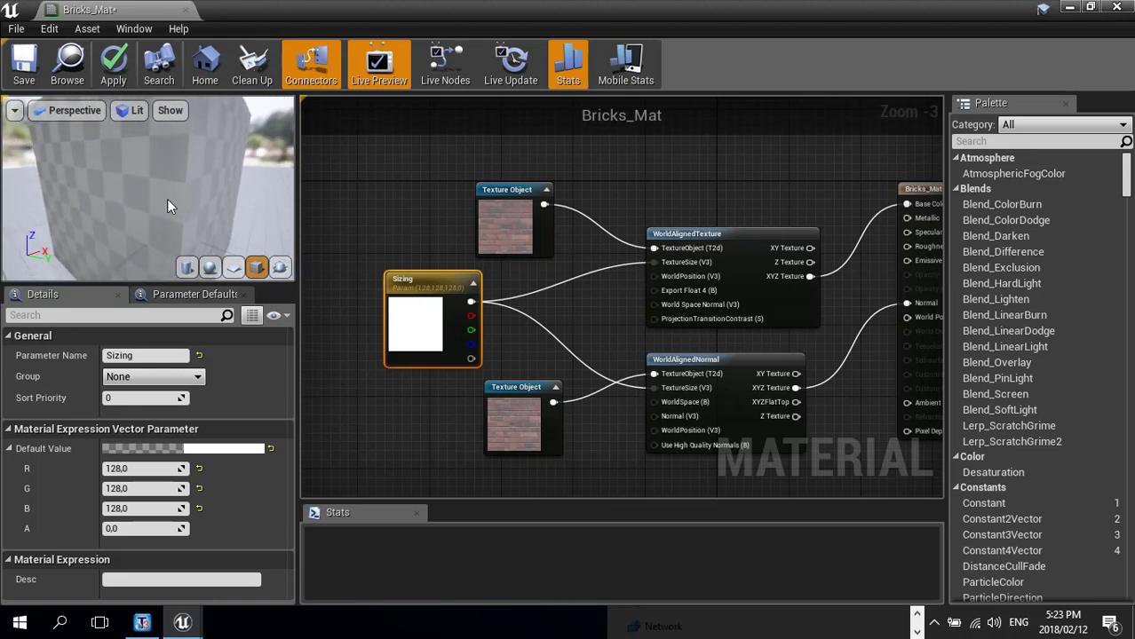
scroll(166, 199, "down", 3)
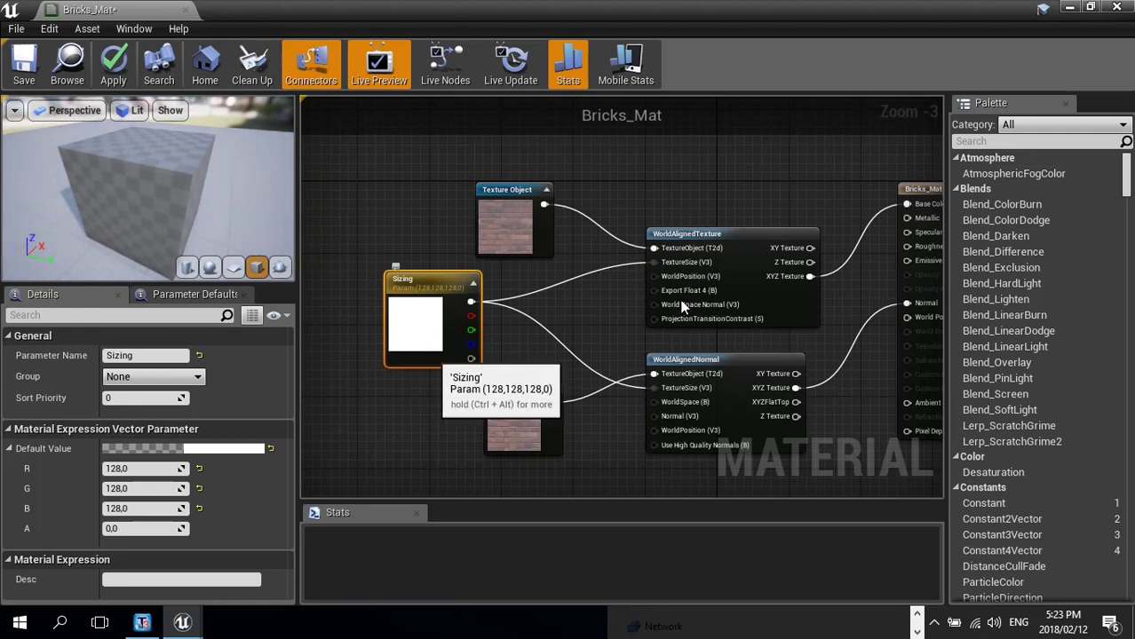
right_click_drag(754, 212, 717, 201)
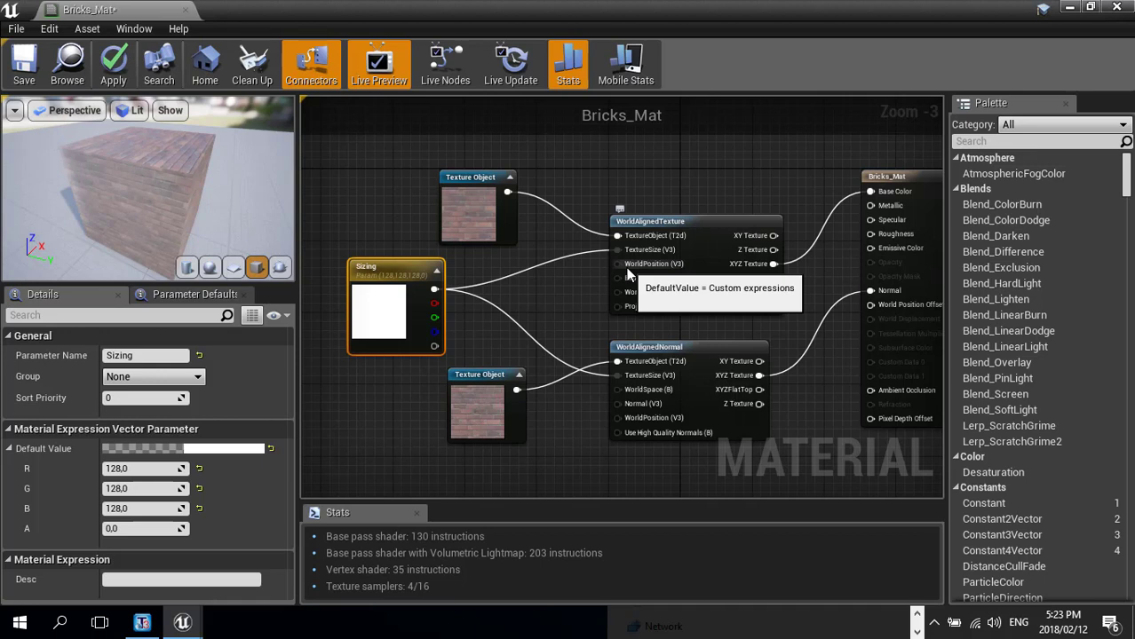
mouse_move(153, 197)
left_mouse_down()
mouse_move(169, 169)
mouse_move(160, 197)
left_mouse_up()
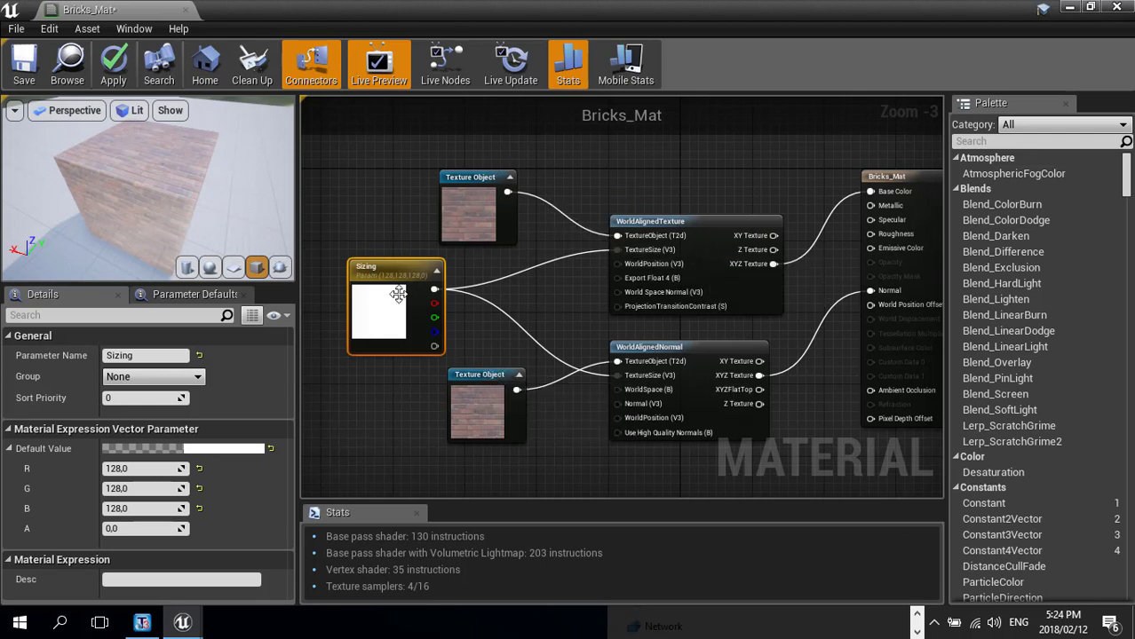
- Delete the lower Bricks Texture Object that feeds WorldAlignedNormal
left_click(464, 377)
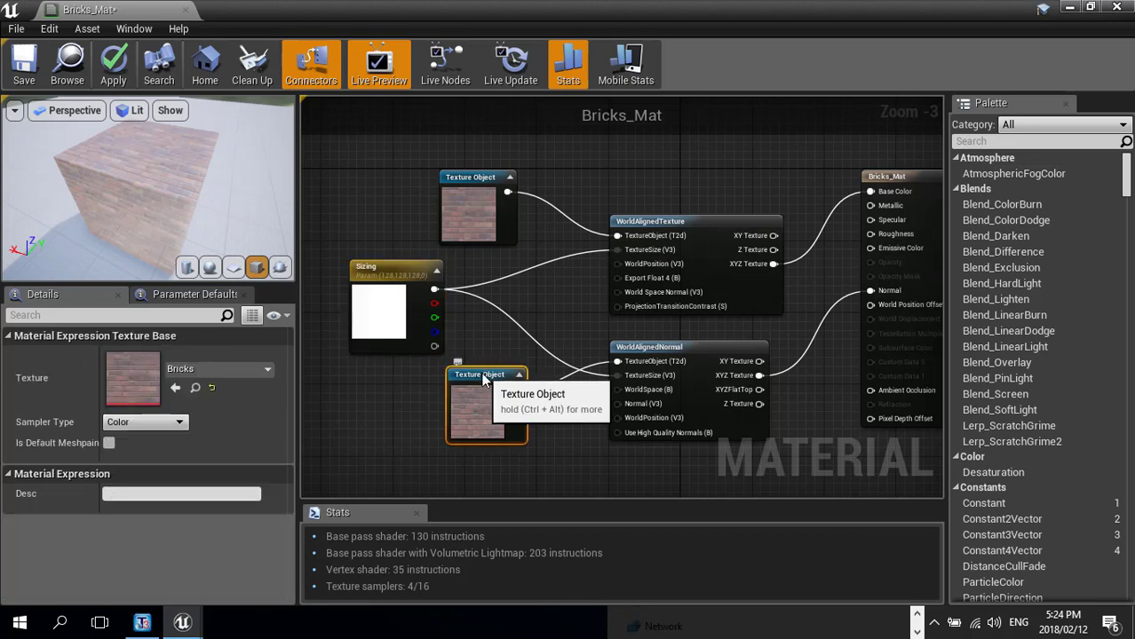
key("Delete")
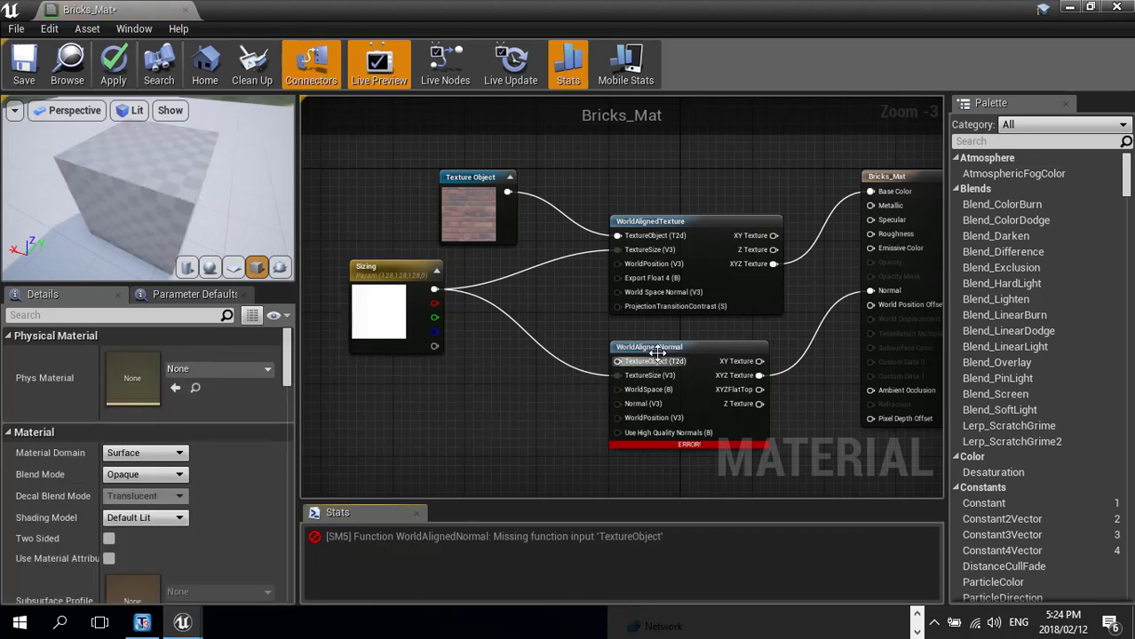
- Delete the WorldAlignedNormal node and save Bricks_Mat with the Texture Object node moved slightly higher
left_click(660, 347)
key("Delete")
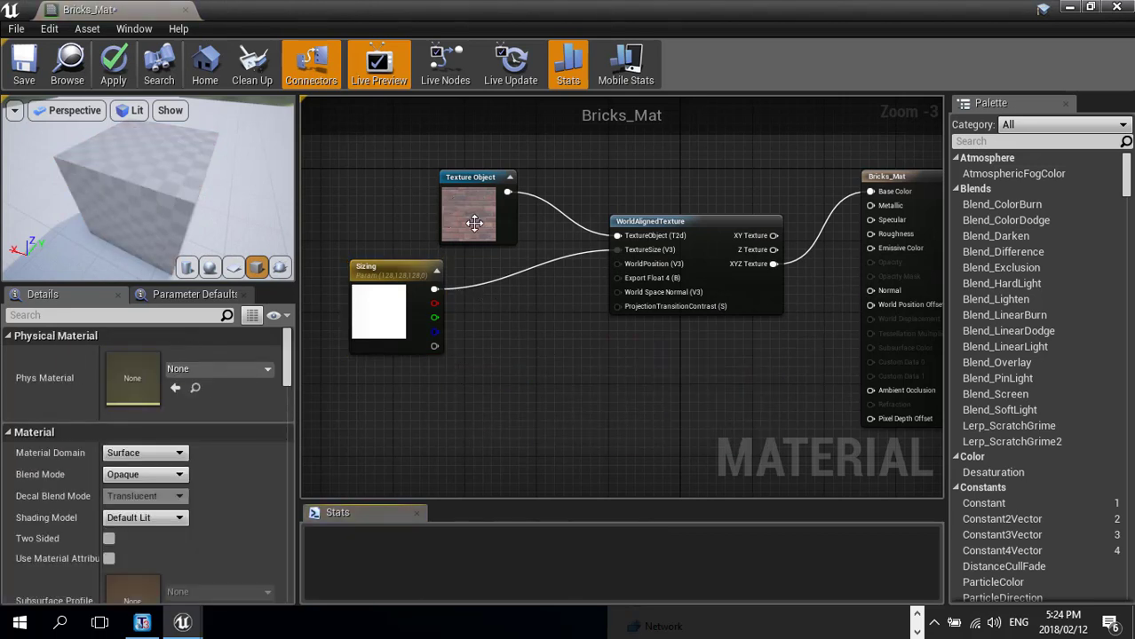
scroll(474, 222, "down", 1)
right_click_drag(526, 350, 561, 372)
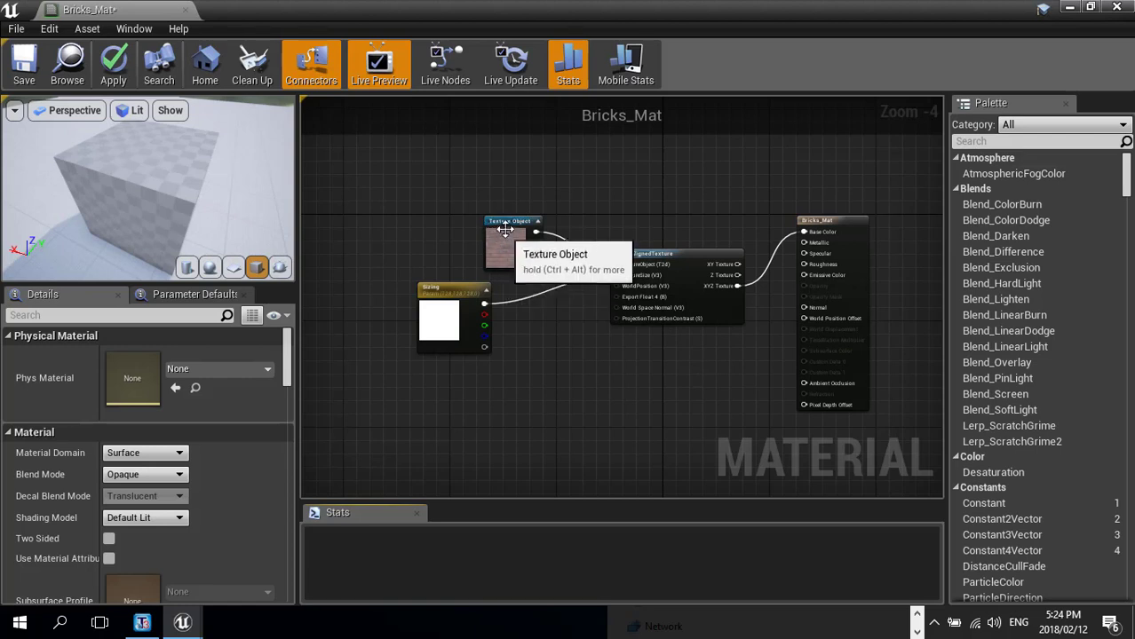
left_click_drag(499, 222, 503, 202)
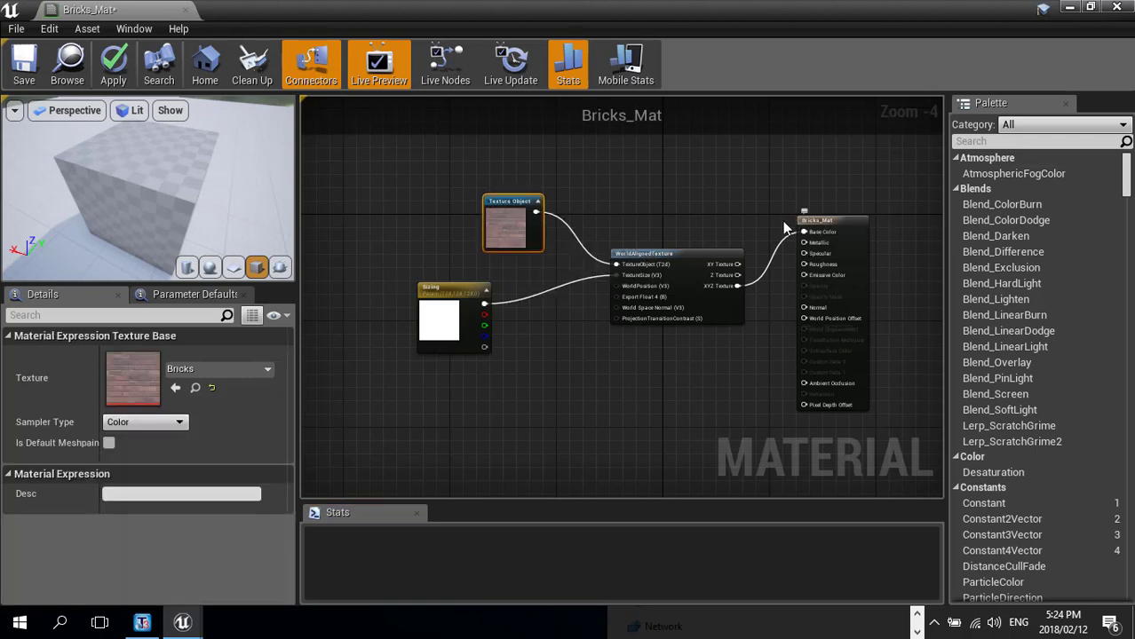
left_click(28, 78)
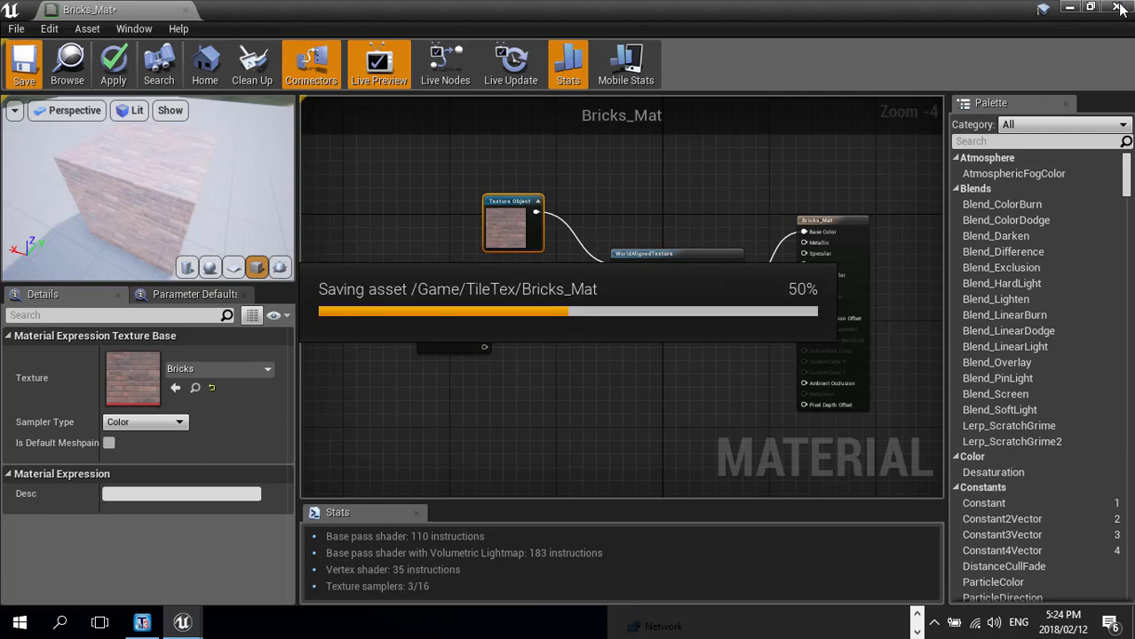
- Move the WorldAlignedTexture node level with the Texture Object, and save and close Bricks_Mat
left_click_drag(666, 253, 652, 222)
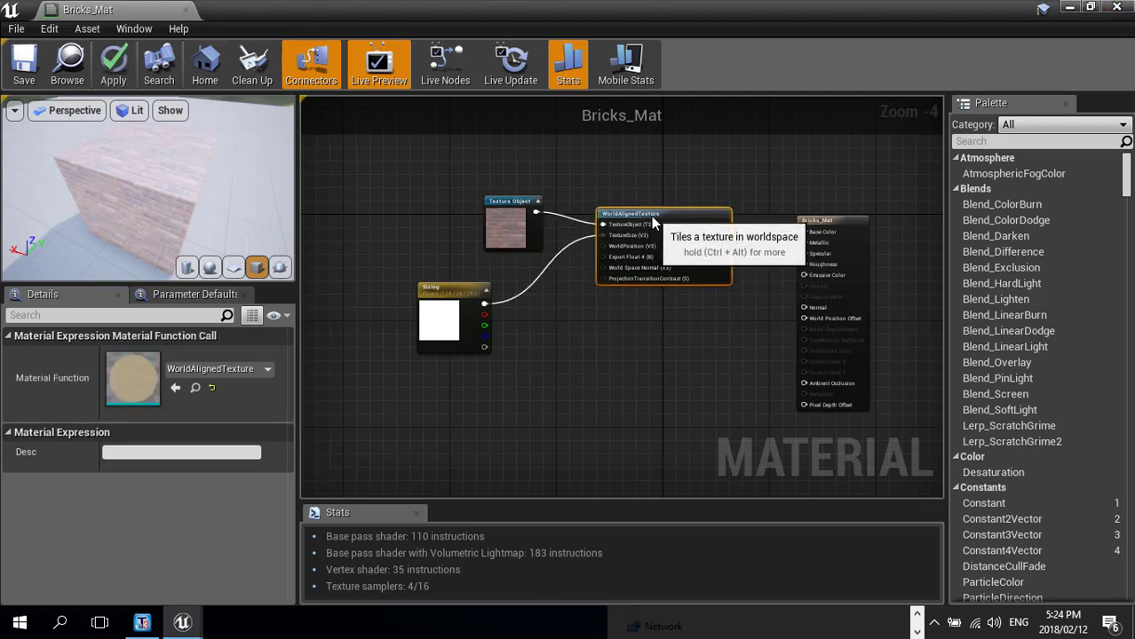
left_click_drag(725, 246, 804, 232)
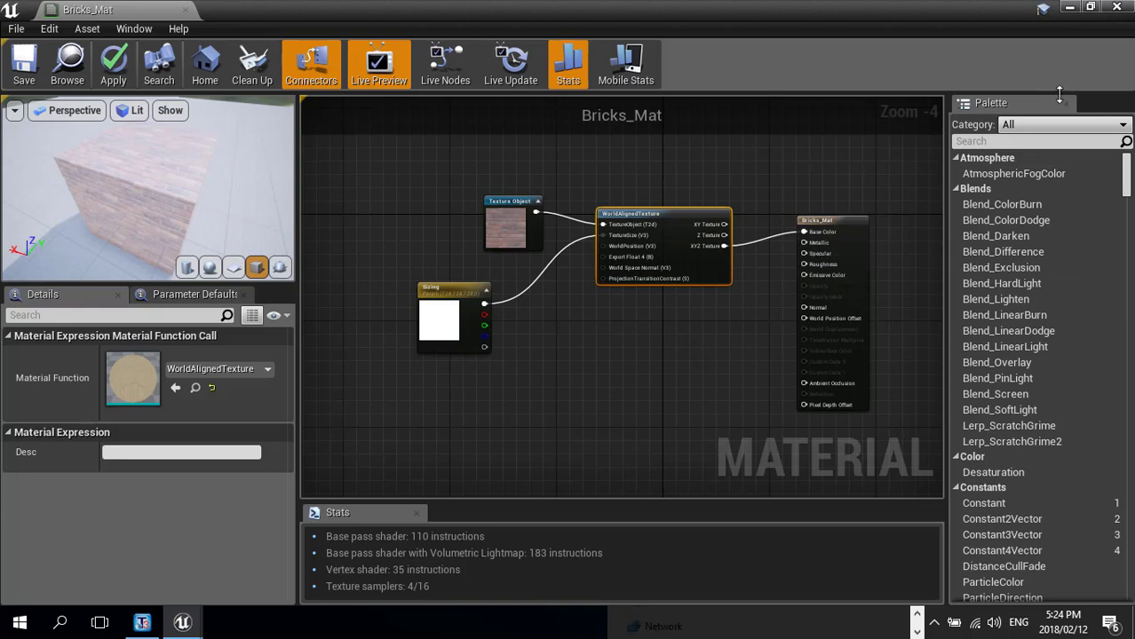
left_click(1115, 10)
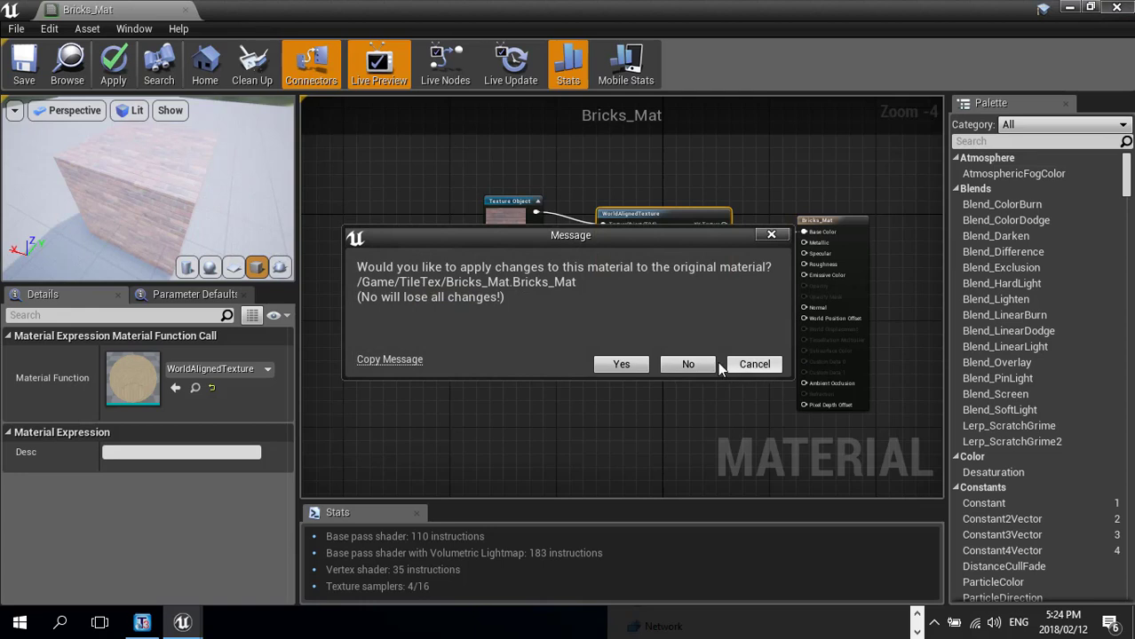
left_click(750, 368)
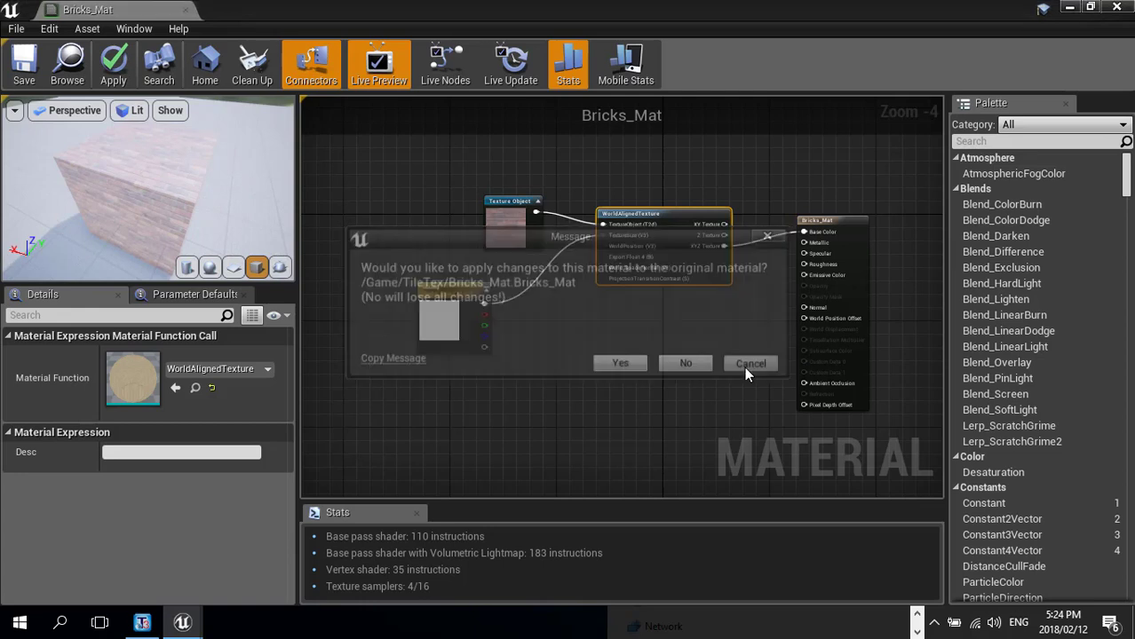
left_click(26, 62)
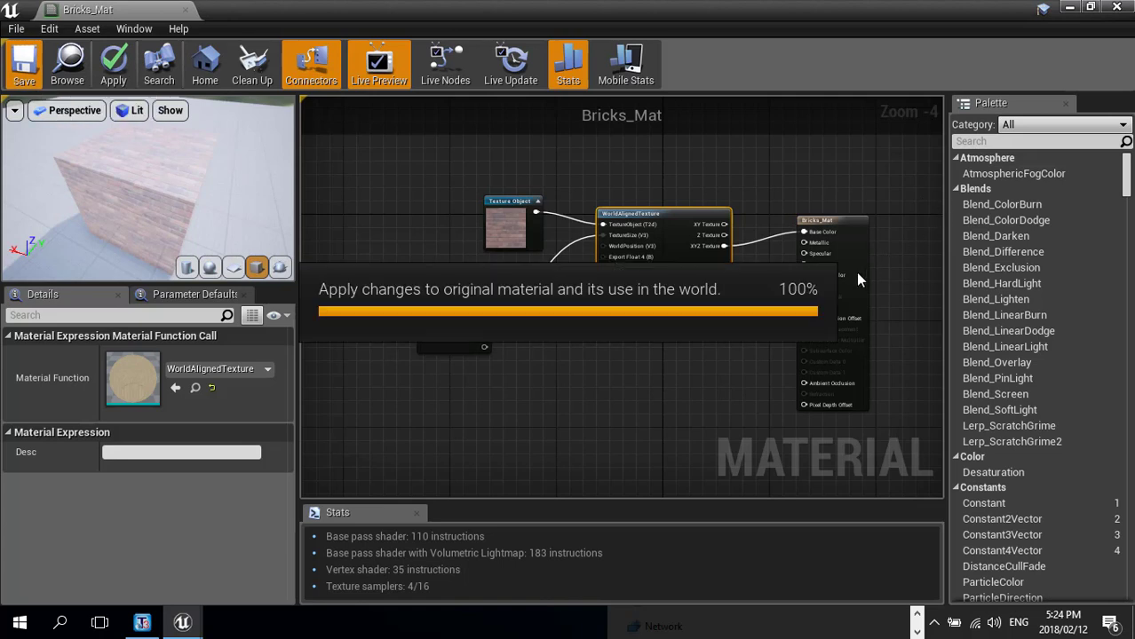
left_click(1117, 8)
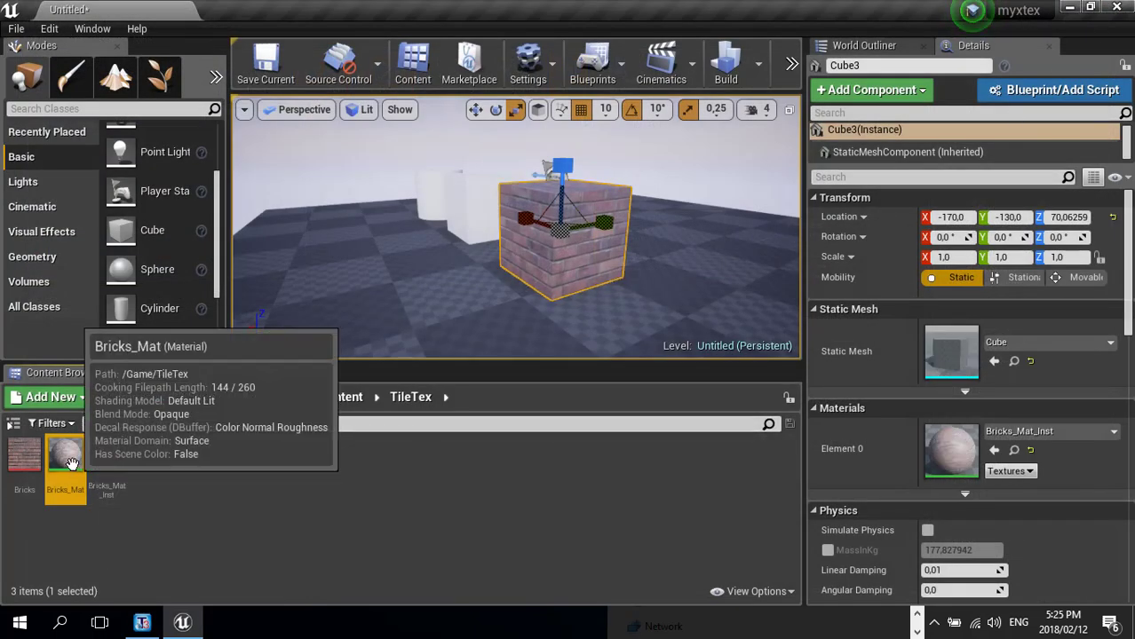
- Apply the Bricks_Mat_Inst material instance to the selected cube in the level
right_click_drag(603, 228, 627, 228)
left_click_drag(626, 228, 609, 206)
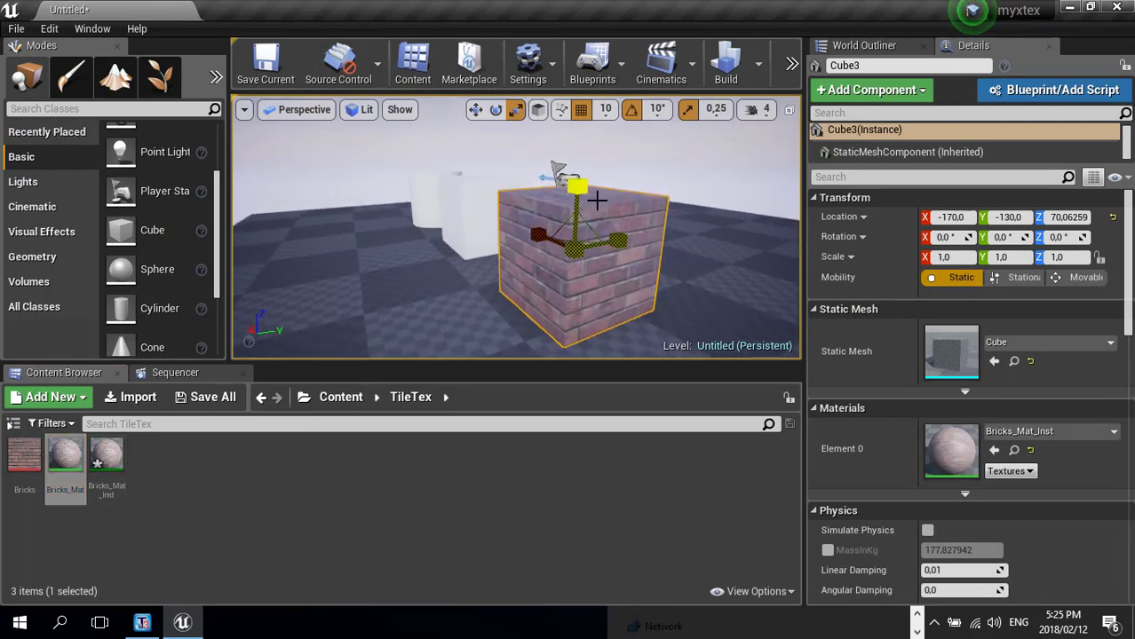
left_click(105, 459)
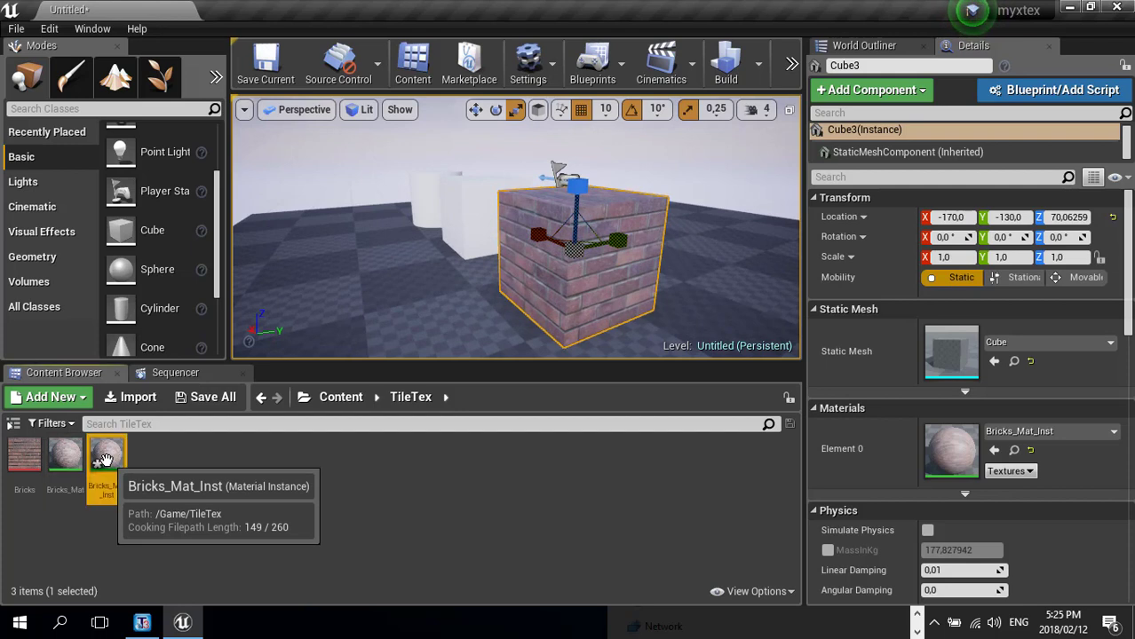
left_click_drag(105, 459, 580, 278)
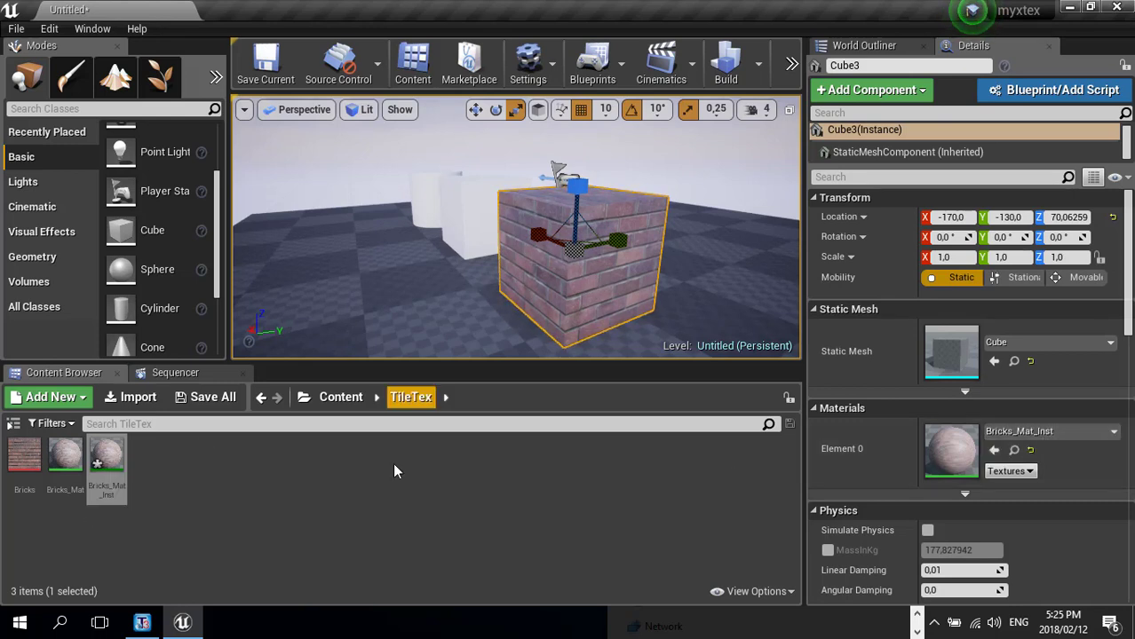
- Open the Bricks_Mat_Inst material instance in a smaller floating window beside the cube
left_click(112, 453)
double_click(112, 452)
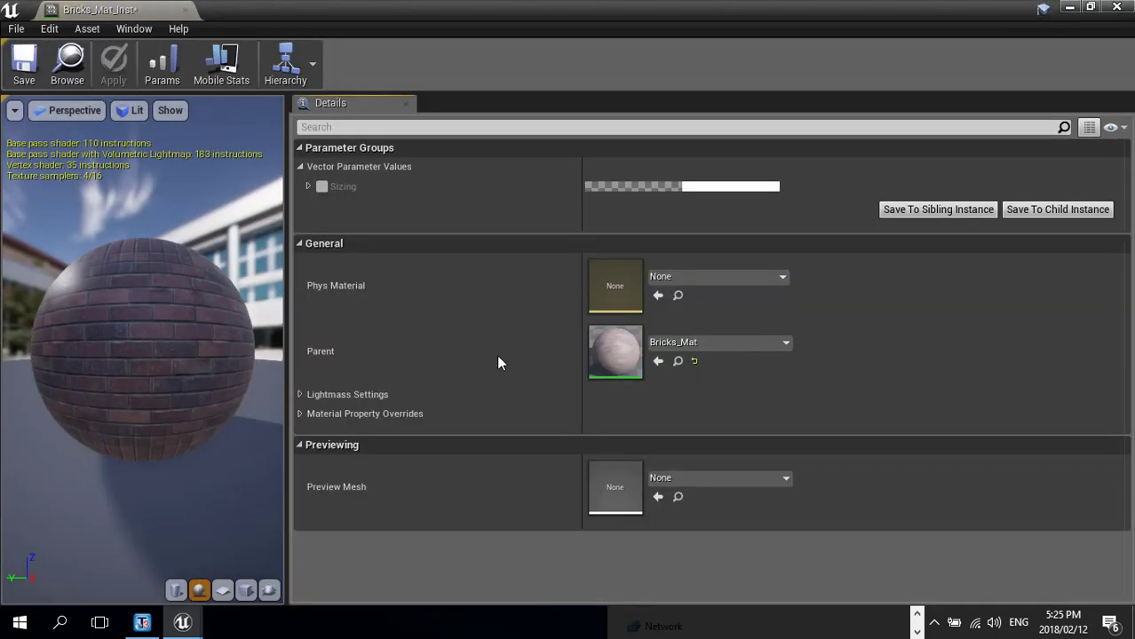
left_click(1091, 8)
left_click_drag(808, 153, 837, 106)
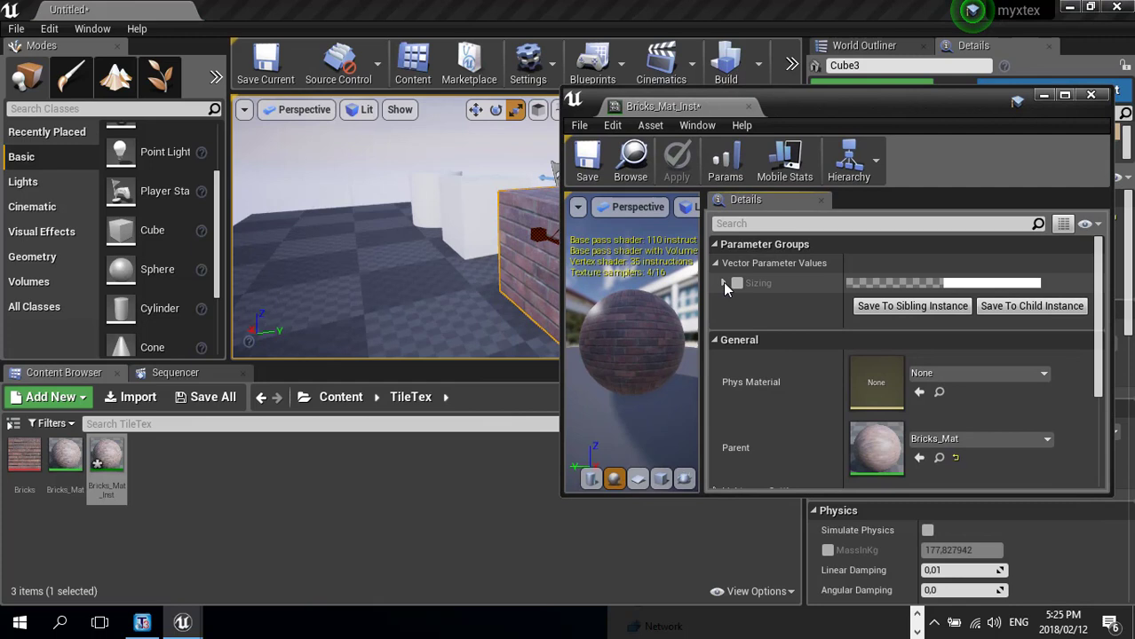
- Enable the instance's Sizing override, expand its channels, and show the cube in a full-screen viewport
left_click(723, 283)
left_click(741, 282)
right_click_drag(532, 264, 589, 254)
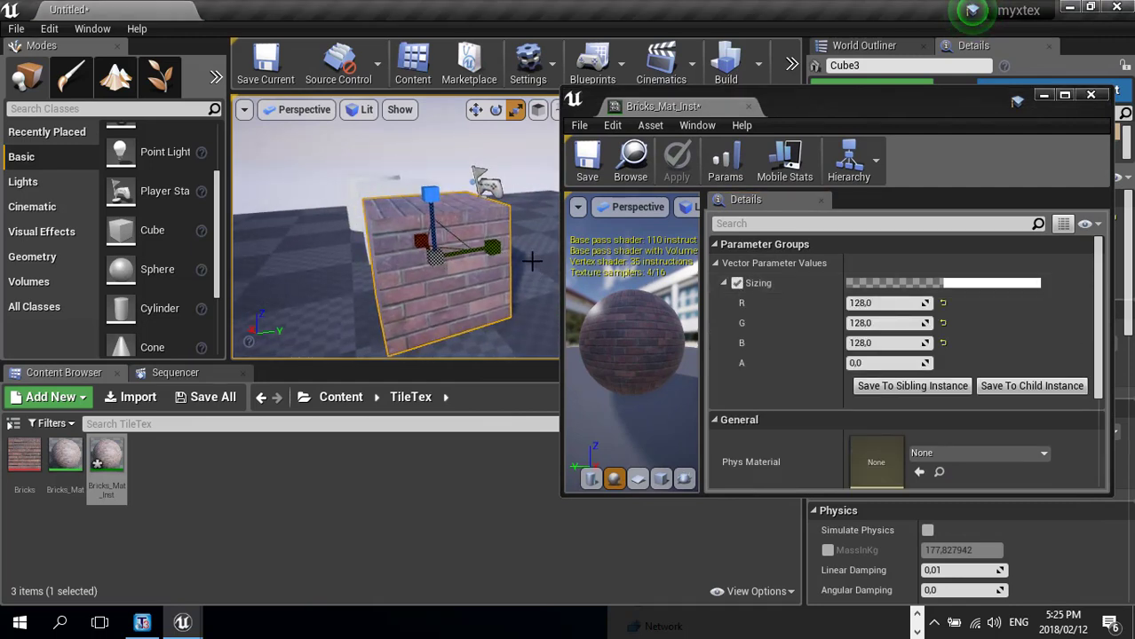
key("F11")
right_click_drag(357, 431, 338, 413)
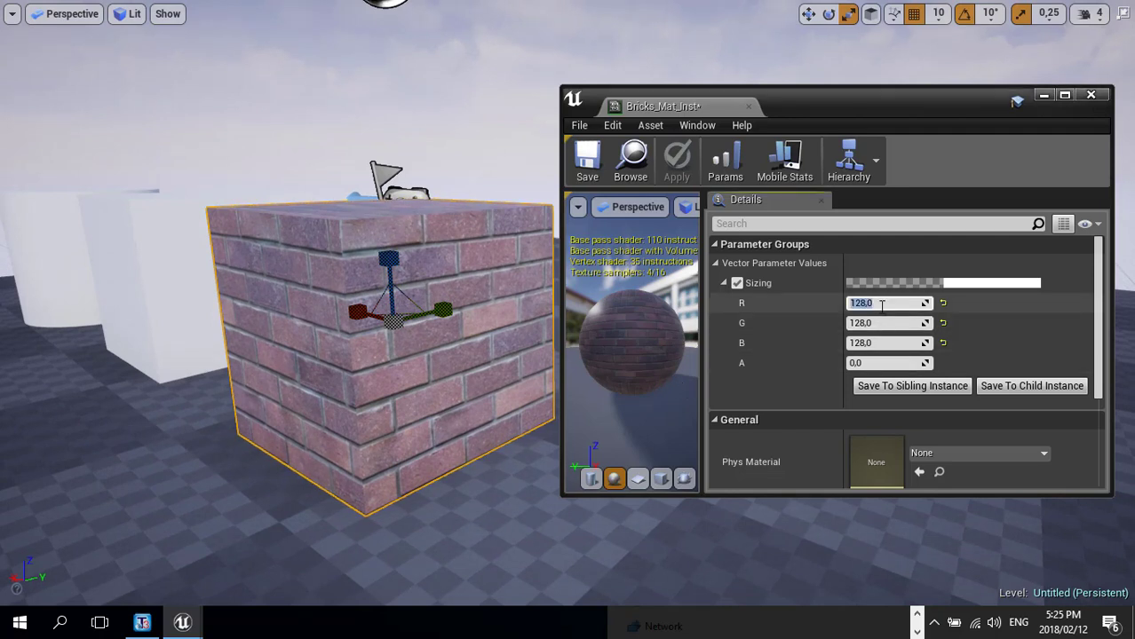
- Set the instance's Sizing R, G and B values to 200
type("0")
key("Tab")
type("200")
key("Tab")
type("200")
key("Tab")
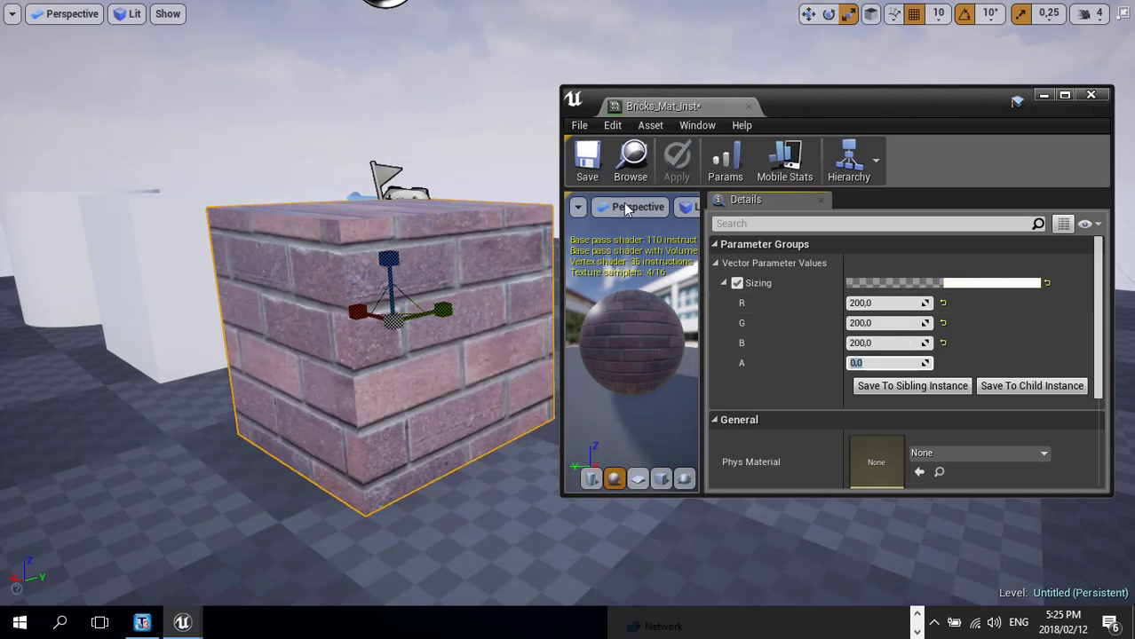
- Set the instance's Sizing R, G and B values back to 128
left_click(900, 302)
type("128")
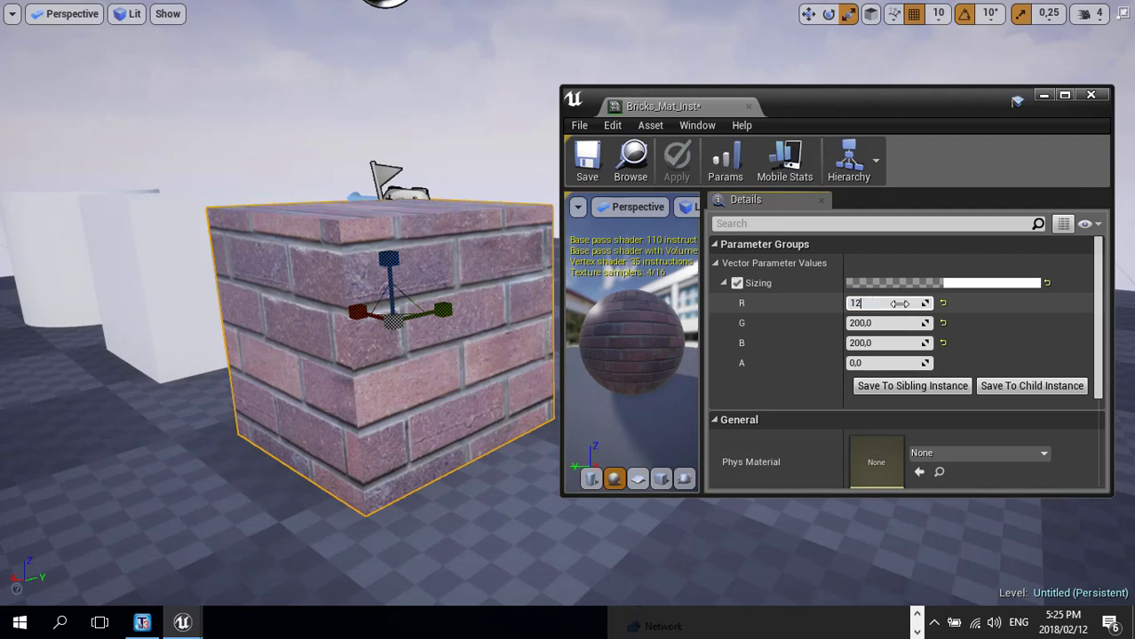
key("Tab")
type("128")
key("Tab")
type("1")
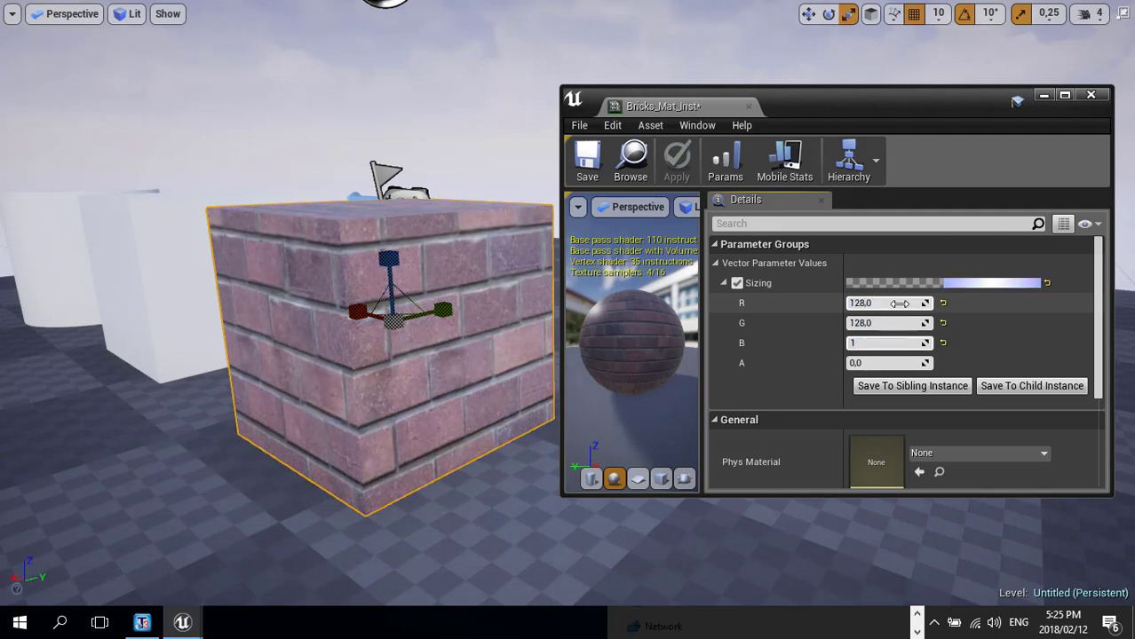
type("28")
key("Tab")
- Close the material instance window and stretch the brick cube along the Y axis into a long wall
right_click_drag(431, 436, 391, 448)
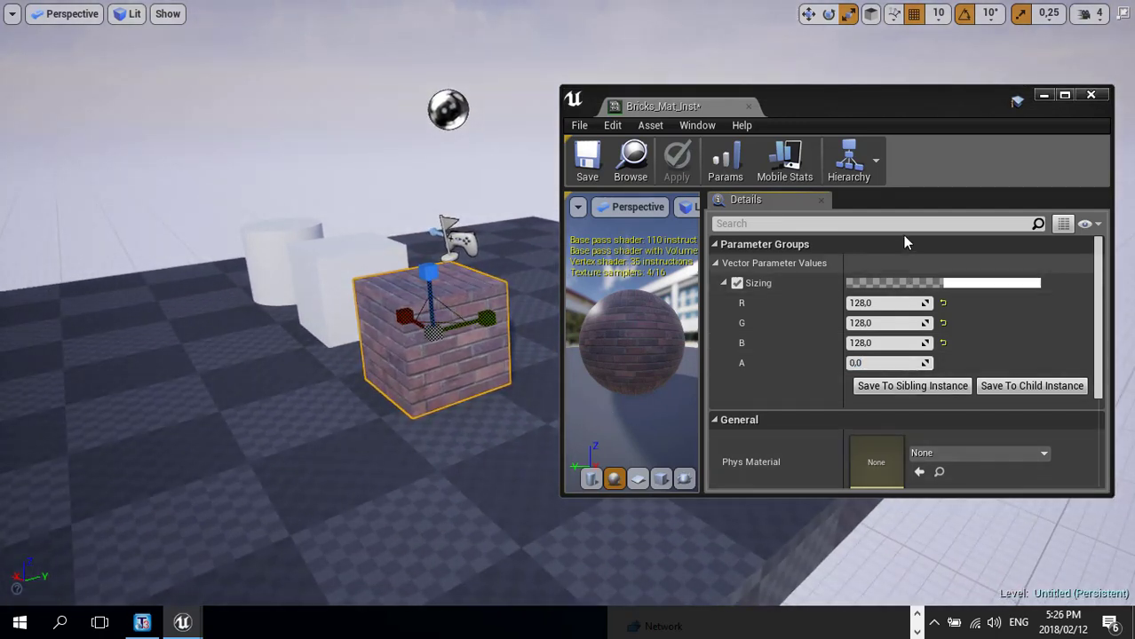
left_click(1091, 95)
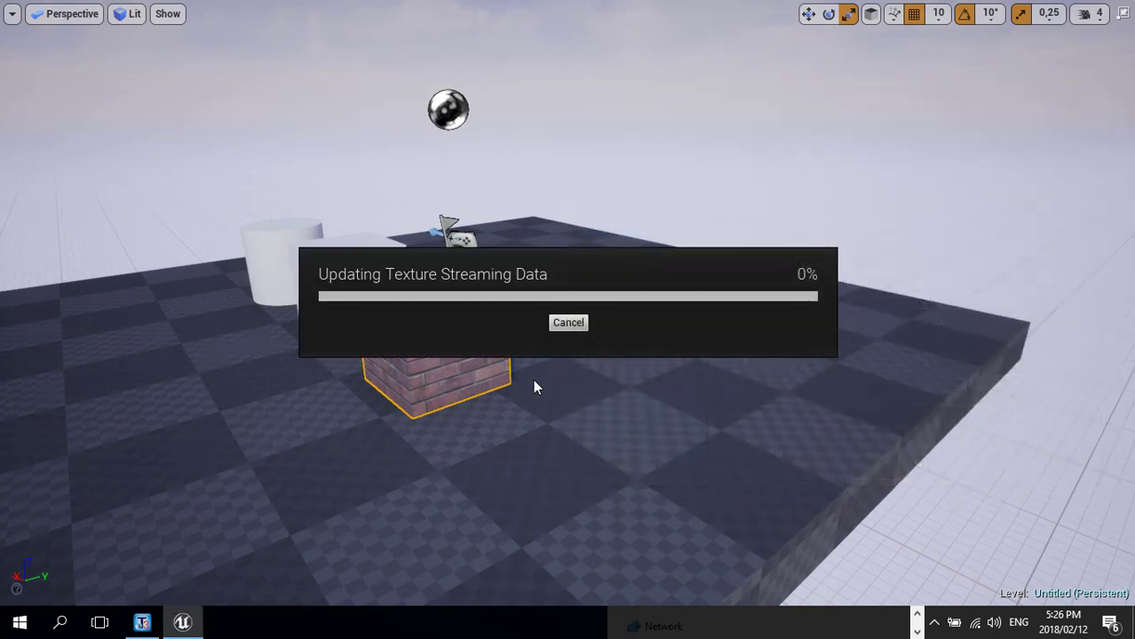
right_click_drag(505, 359, 479, 405)
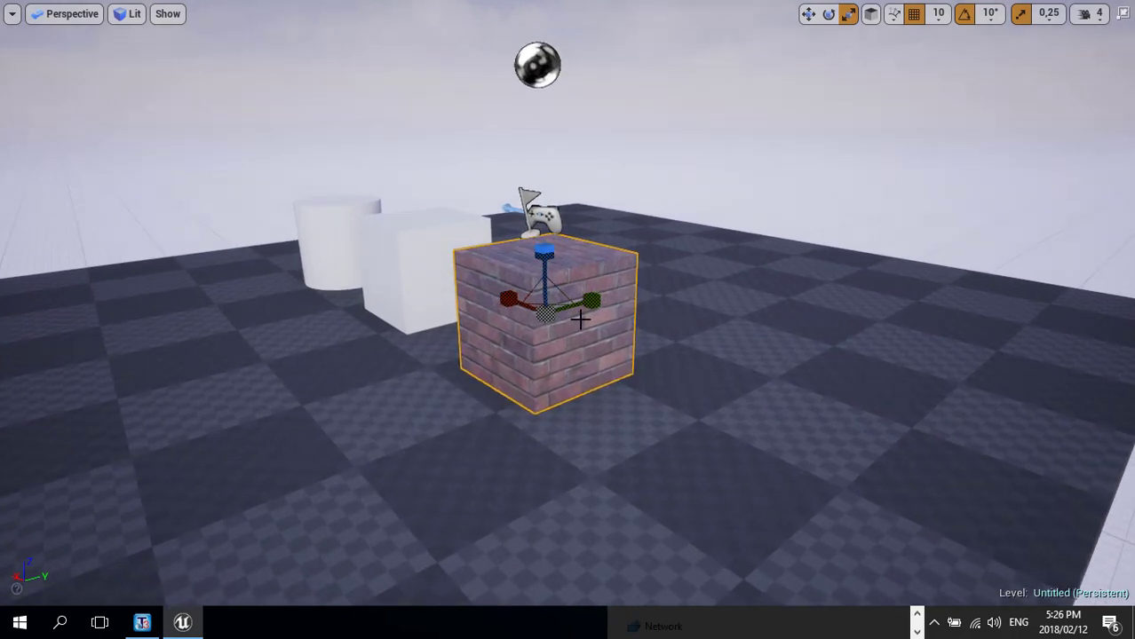
left_click_drag(590, 300, 724, 273)
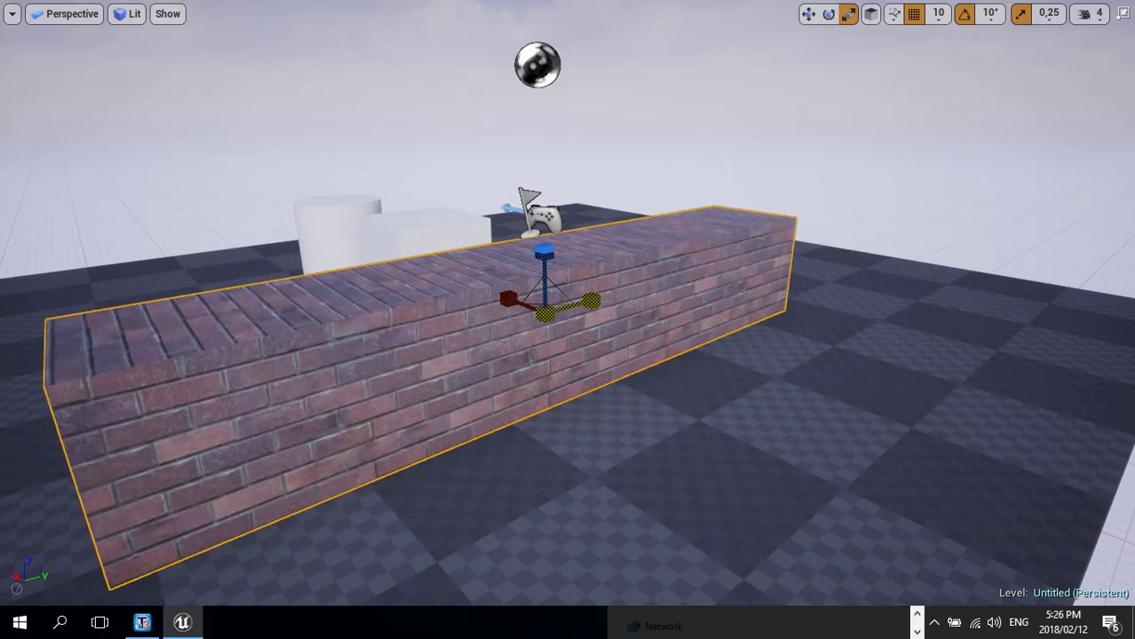
- Scale the brick wall slightly taller along the Z axis and check how its bricks tile
left_click_drag(529, 330, 536, 302, "alt")
mouse_move(562, 226)
left_mouse_down()
mouse_move(564, 168)
mouse_move(566, 210)
left_mouse_up()
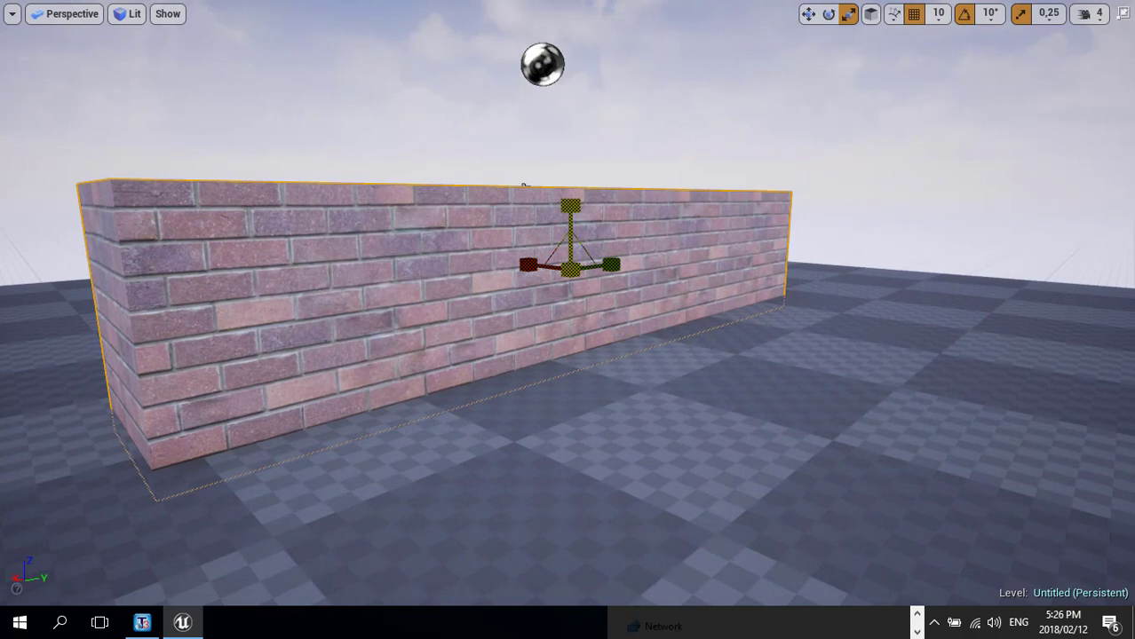
mouse_move(495, 358)
left_mouse_down("alt")
mouse_move(495, 417)
mouse_move(517, 378)
mouse_move(486, 365)
left_mouse_up("alt")
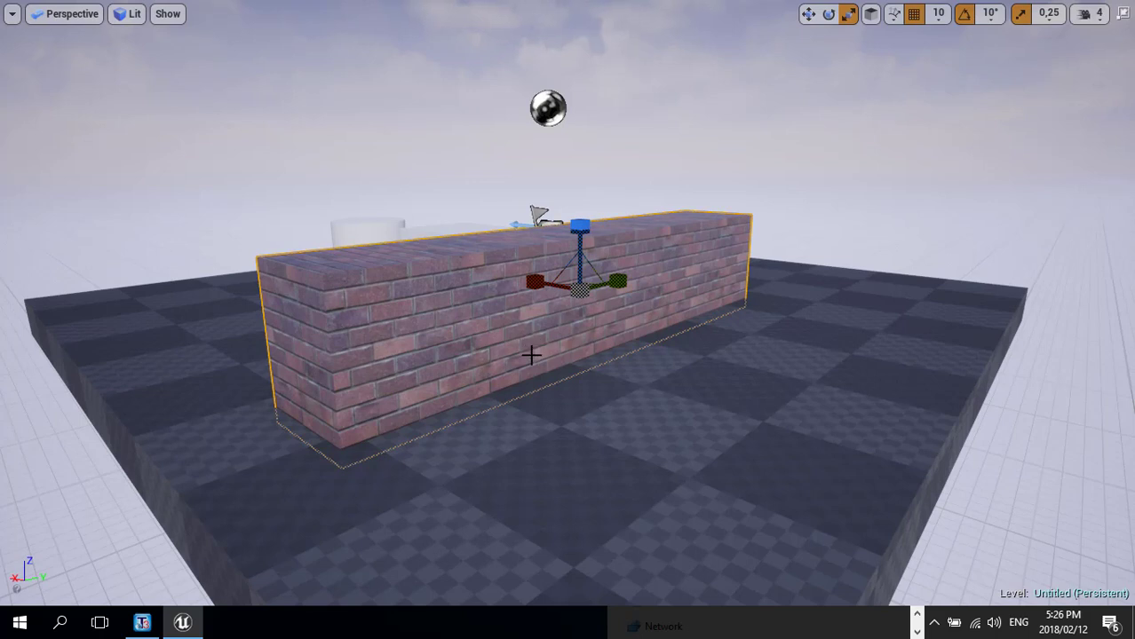
- Raise the wall so its base rests on the floor and shift it slightly forward along the X axis
key("w")
left_click_drag(586, 220, 586, 150)
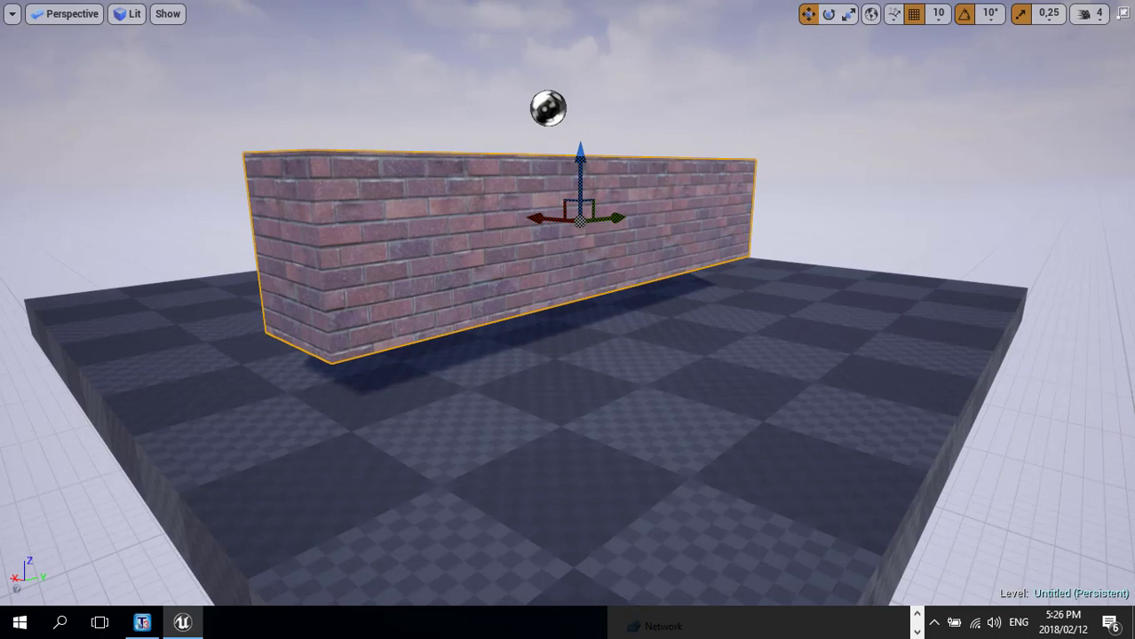
key("ctrl+z")
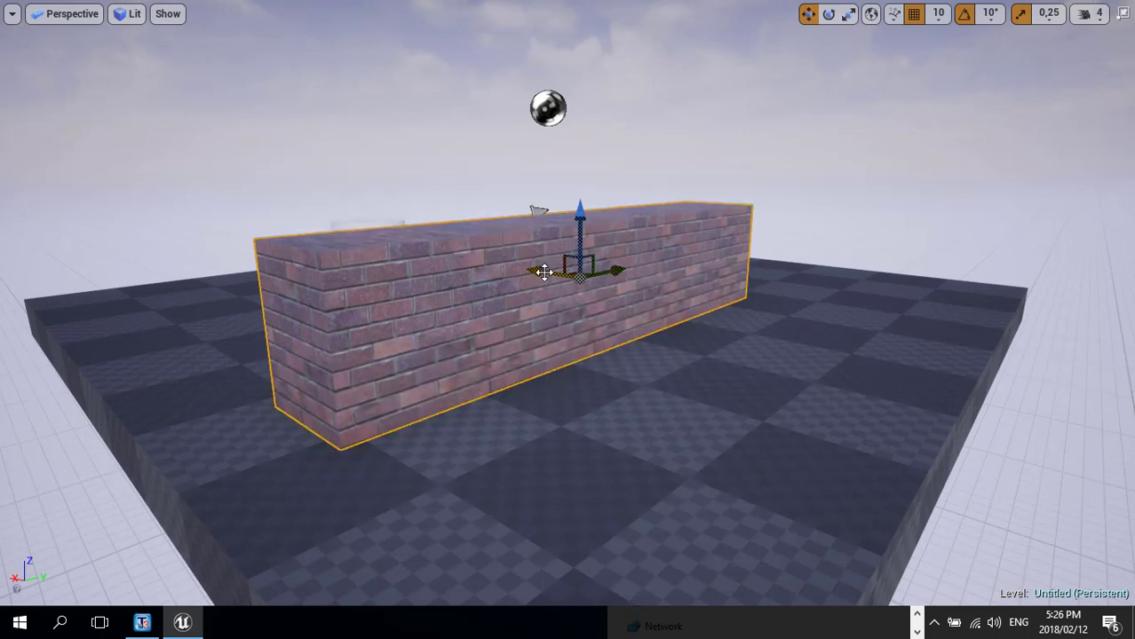
mouse_move(540, 269)
left_mouse_down()
mouse_move(678, 286)
mouse_move(554, 266)
left_mouse_up()
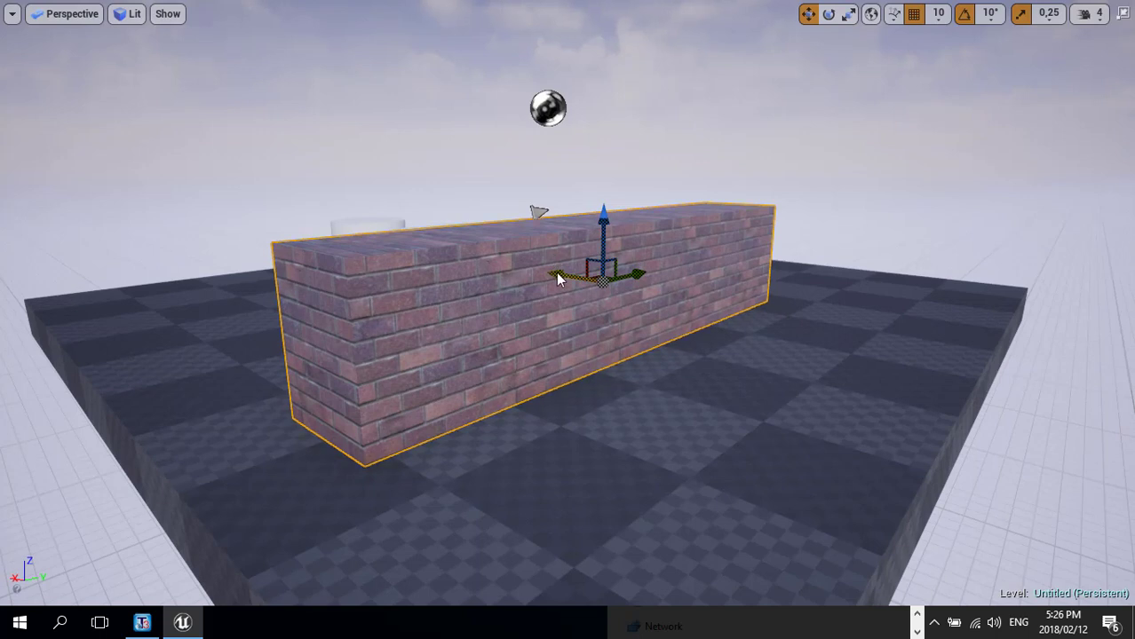
- Duplicate the wall forward along the X axis and raise the copy above the original
left_click_drag(557, 273, 603, 289, "alt")
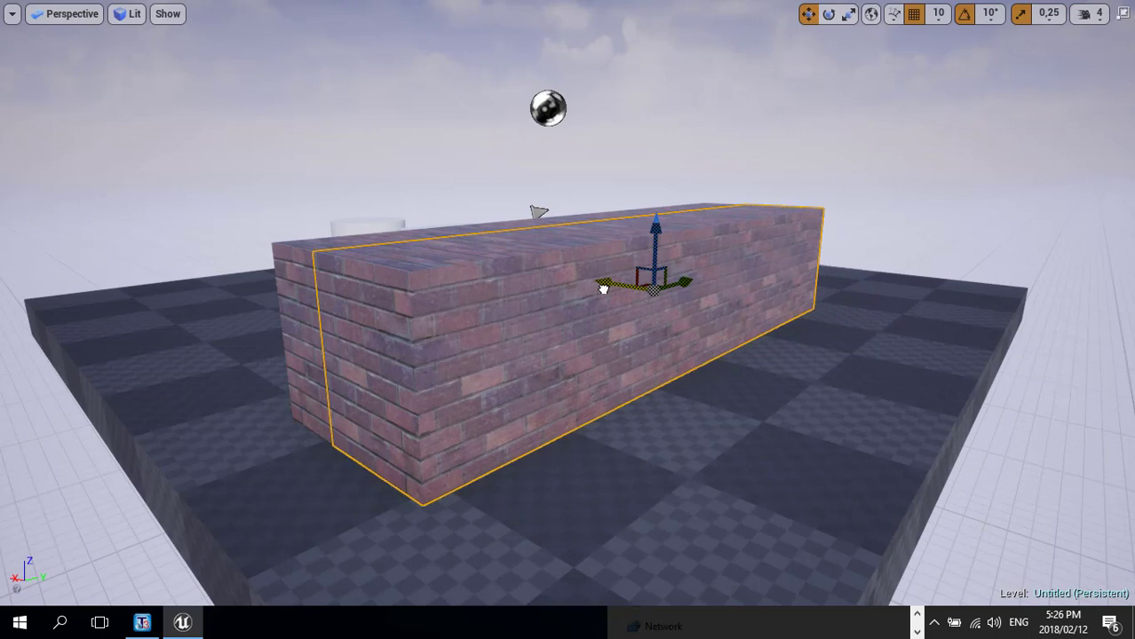
left_click_drag(653, 235, 636, 104)
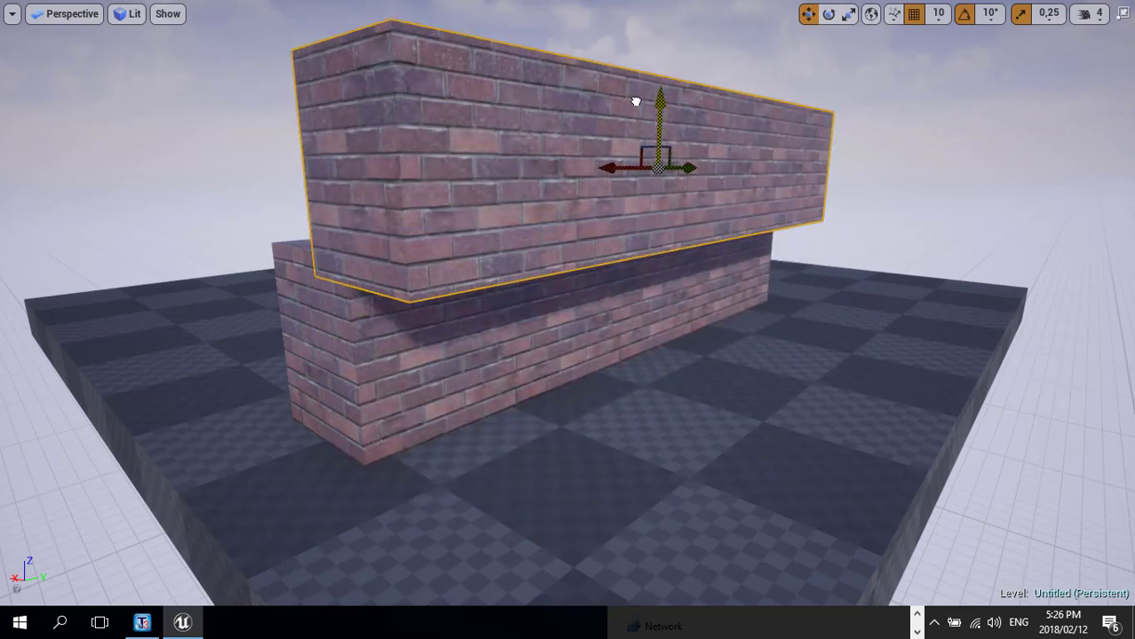
left_click_drag(617, 166, 652, 167)
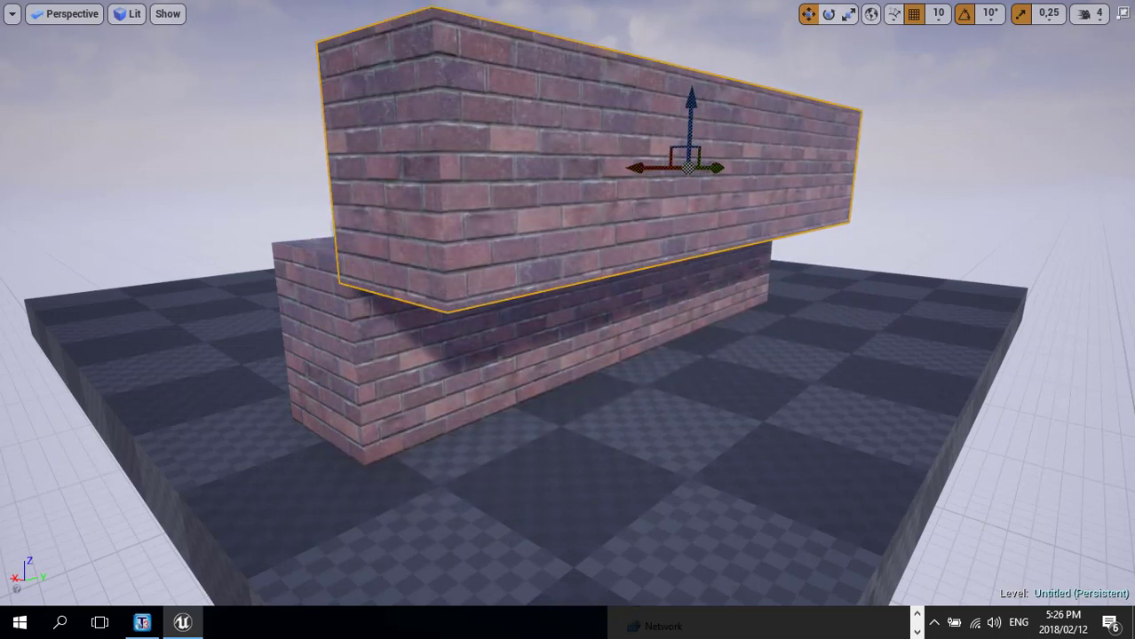
- Offset the upper wall along Y and slide it back along X until its front face is flush with the lower wall
right_click_drag(652, 167, 564, 169)
key("d")
left_click_drag(617, 184, 705, 184)
right_click_drag(639, 228, 728, 229)
key("a")
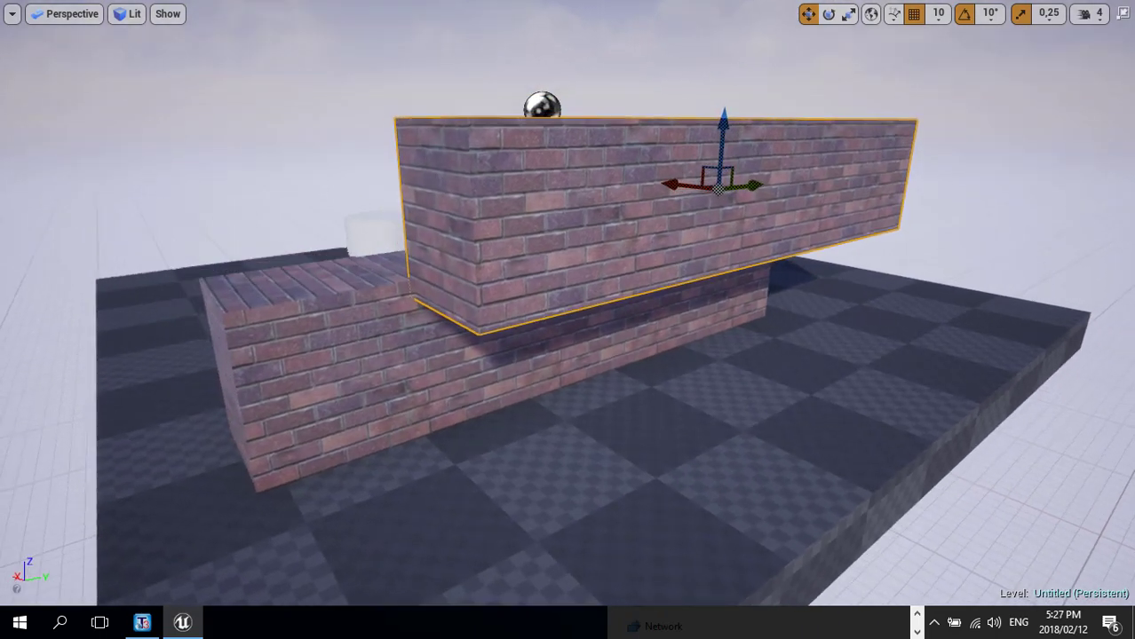
left_click_drag(671, 187, 611, 180)
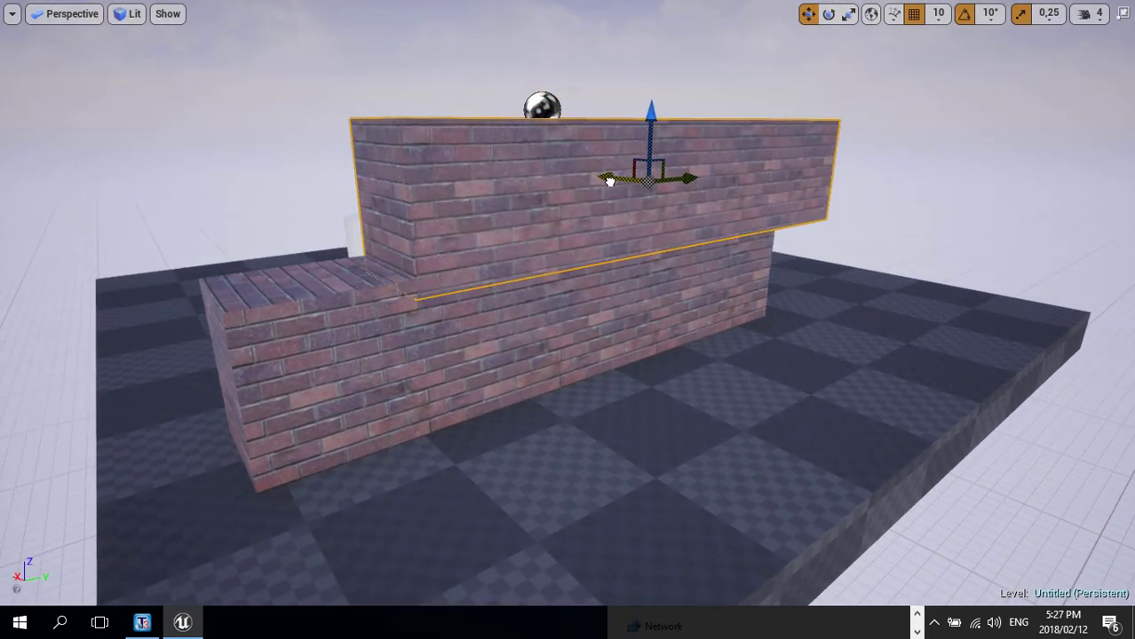
left_click(593, 362)
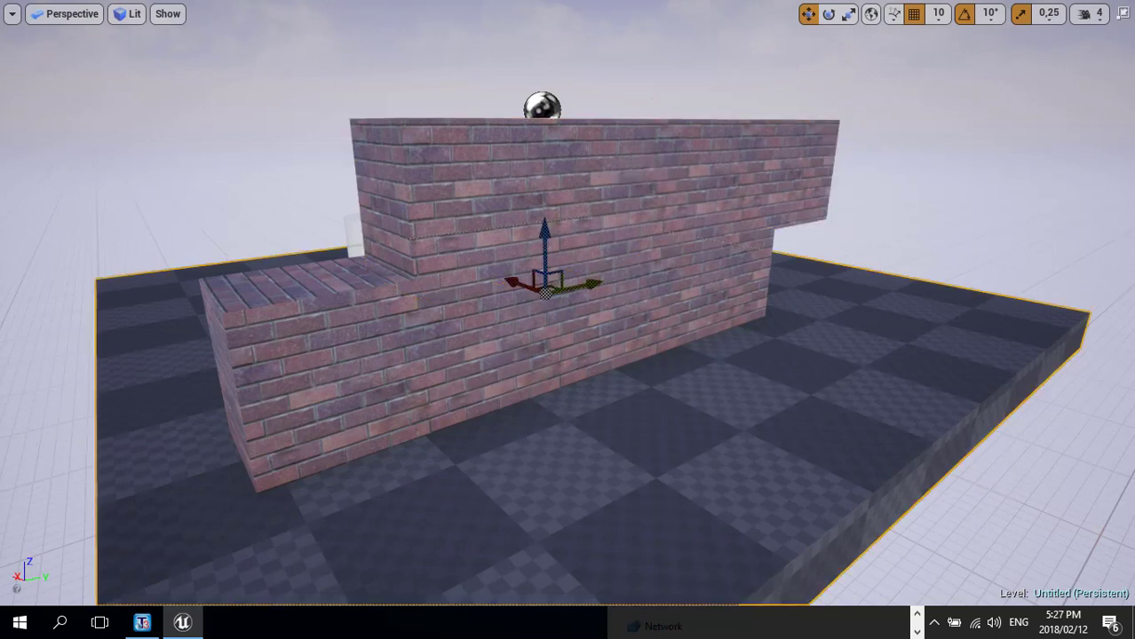
- Nudge the upper wall sideways and lower it along Z into the lower wall, checking that the bricks line up
scroll(462, 313, "down", 3)
scroll(463, 312, "up", 6)
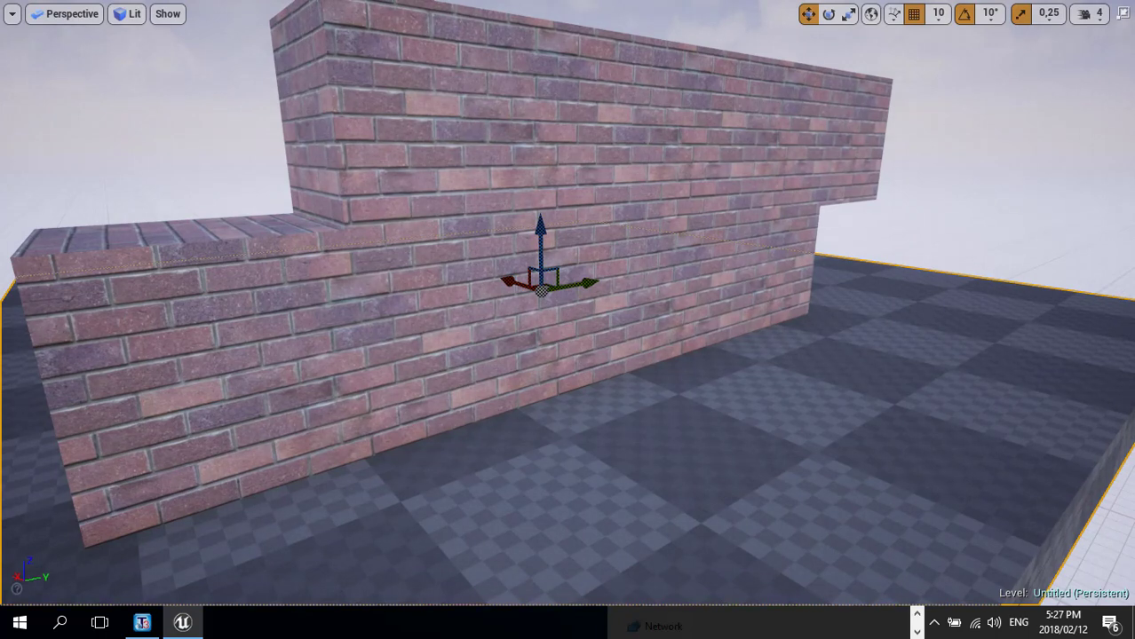
left_click(626, 140)
mouse_move(711, 142)
left_mouse_down()
mouse_move(732, 142)
mouse_move(700, 152)
left_mouse_up()
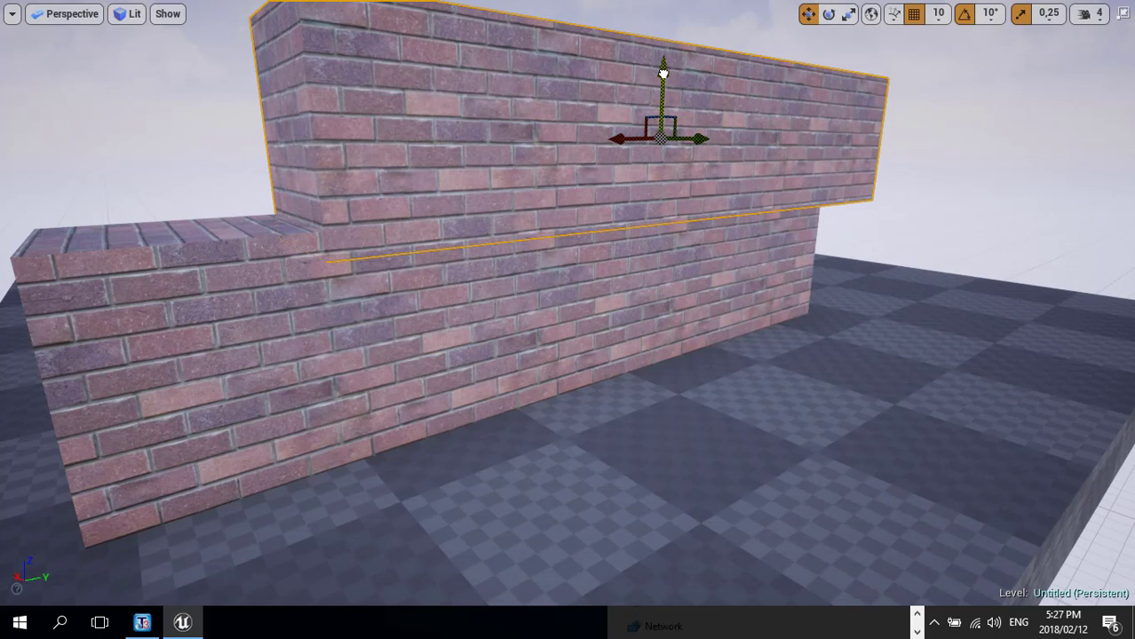
left_click_drag(664, 69, 664, 104)
left_click(854, 238)
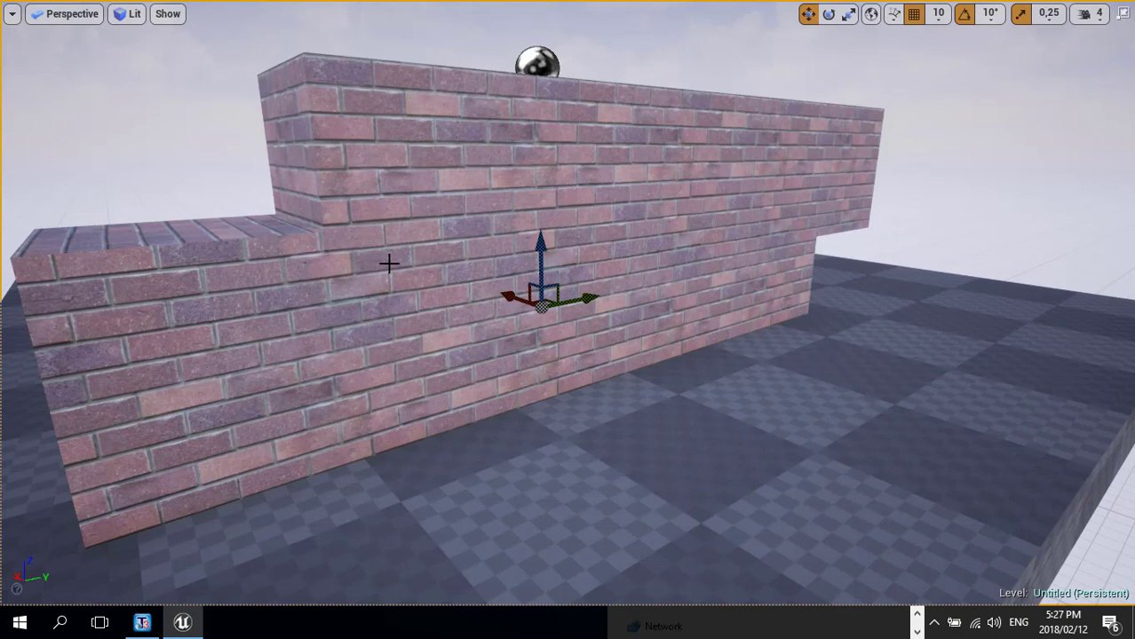
left_click_drag(398, 300, 460, 293, "alt")
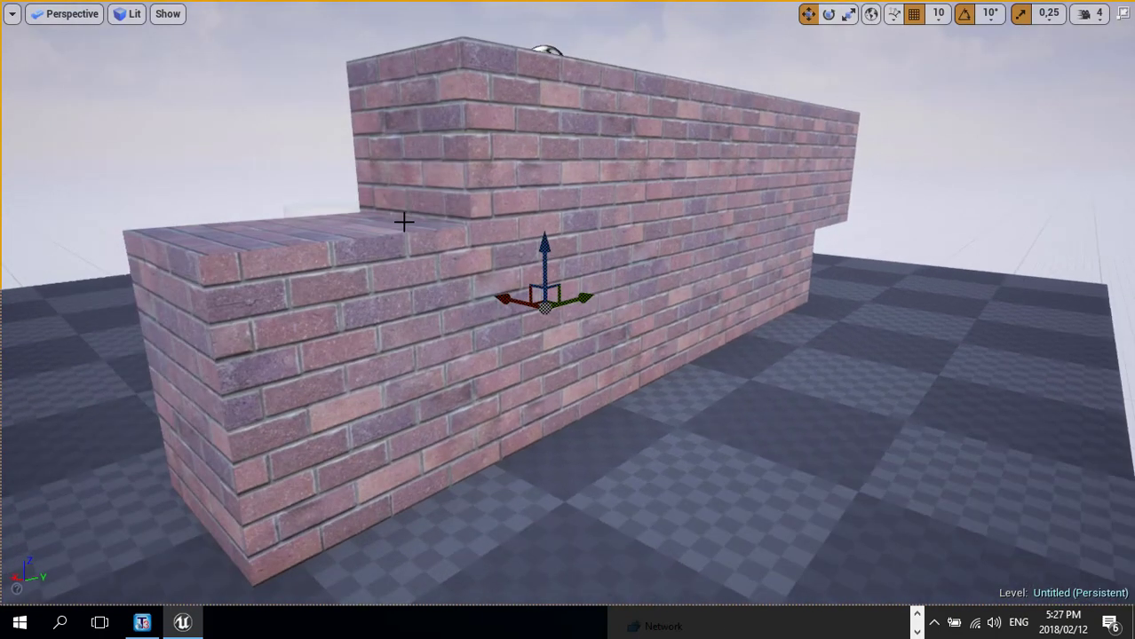
- Move the upper wall outward, shorten it along Y to a scale of 0.5, and lower it beside the long wall
left_click(658, 145)
left_click_drag(677, 223, 735, 222, "alt")
left_click_drag(661, 180, 717, 120)
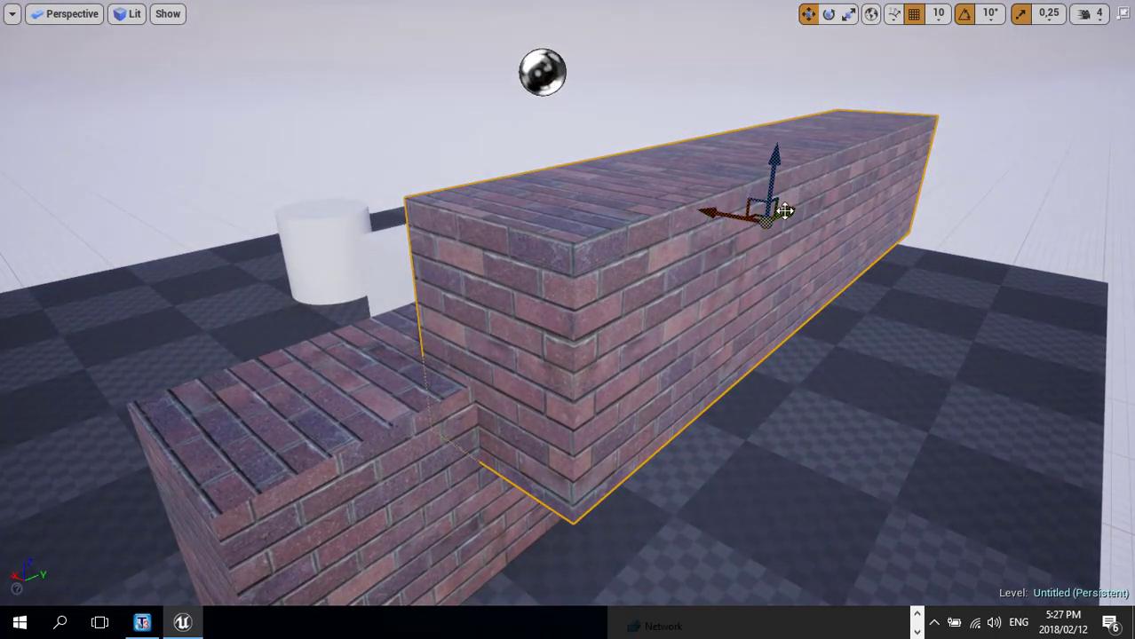
key("e")
key("r")
left_click_drag(798, 208, 746, 227)
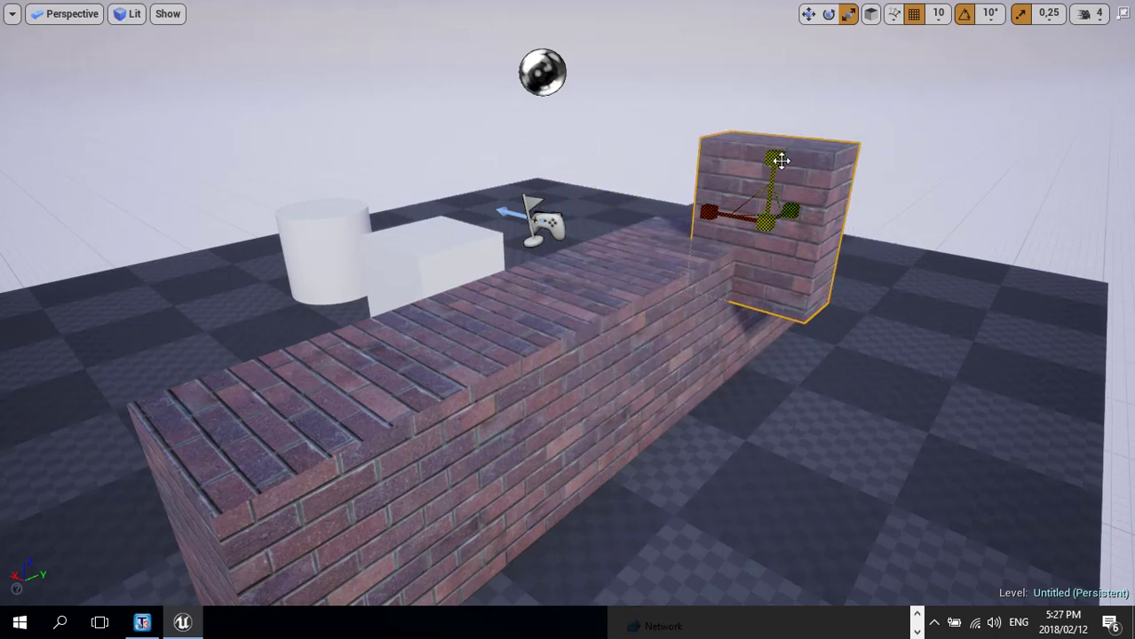
key("w")
left_click_drag(778, 157, 786, 282)
- Lengthen the short wall along X to a scale of 4.0 and slide it to form a corner with the long wall
key("e")
key("r")
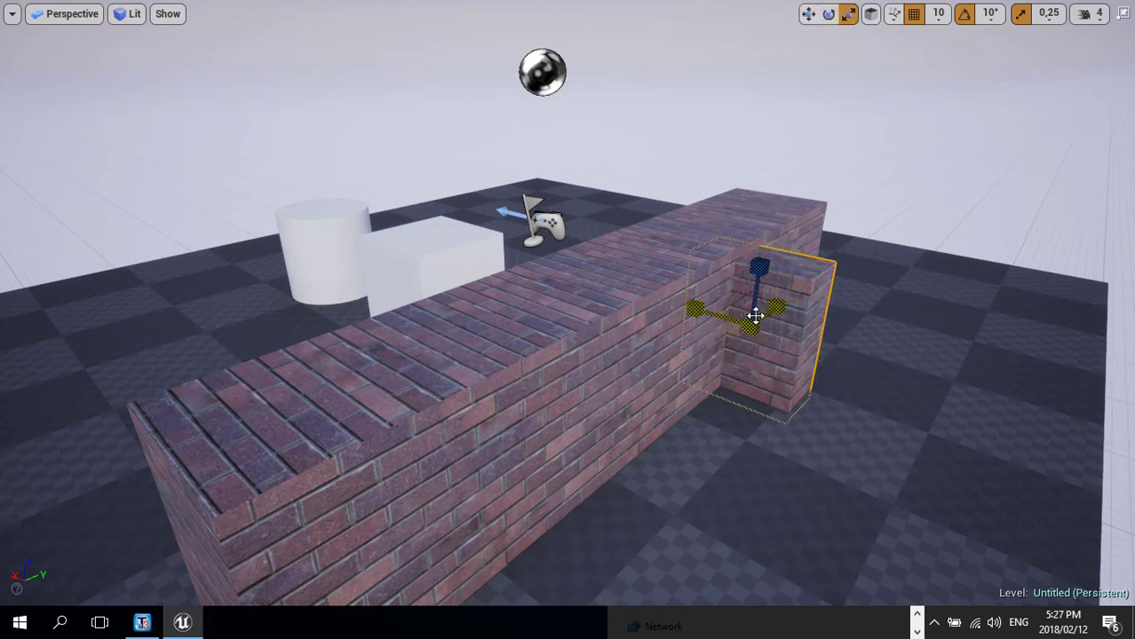
left_click_drag(697, 306, 775, 302)
key("w")
left_click_drag(699, 314, 773, 339)
left_click_drag(755, 397, 754, 337, "alt")
right_click_drag(746, 391, 782, 387, "alt")
left_click_drag(752, 383, 718, 359, "alt")
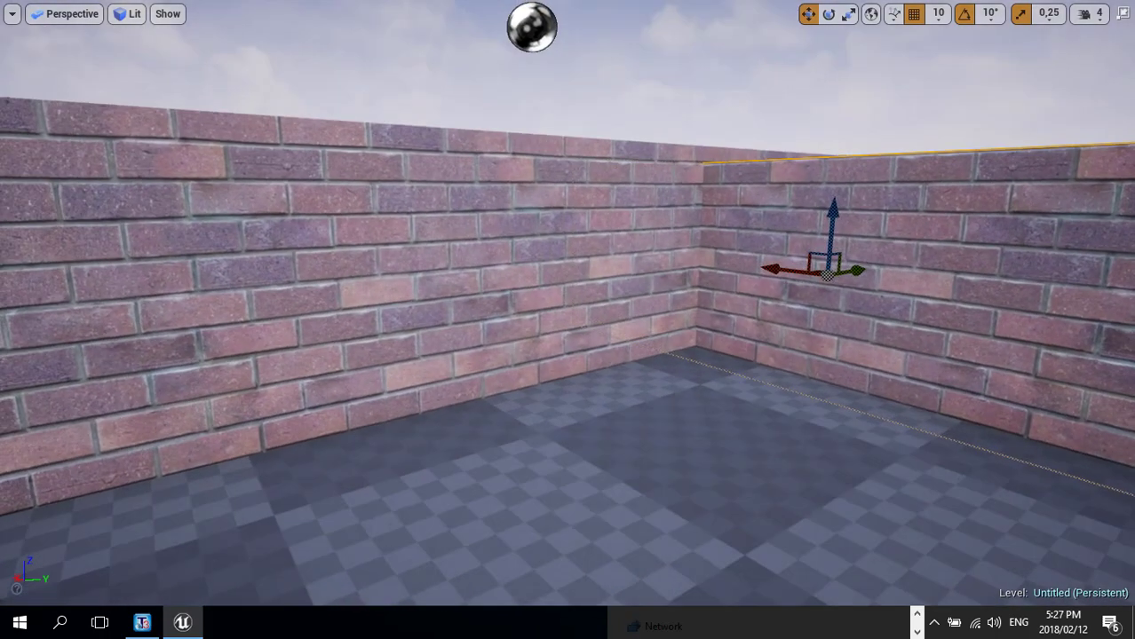
- Slide the crossing wall along X to -330 and raise it along Z to 142.5625
left_click_drag(783, 270, 810, 273)
left_click_drag(1132, 355, 818, 308)
left_click_drag(845, 238, 838, 104)
- Leave the full-screen viewport and open the Bricks_Mat_Inst material instance for editing
key("s")
right_click_drag(728, 260, 759, 294)
key("a")
right_click_drag(728, 259, 747, 266)
key("a")
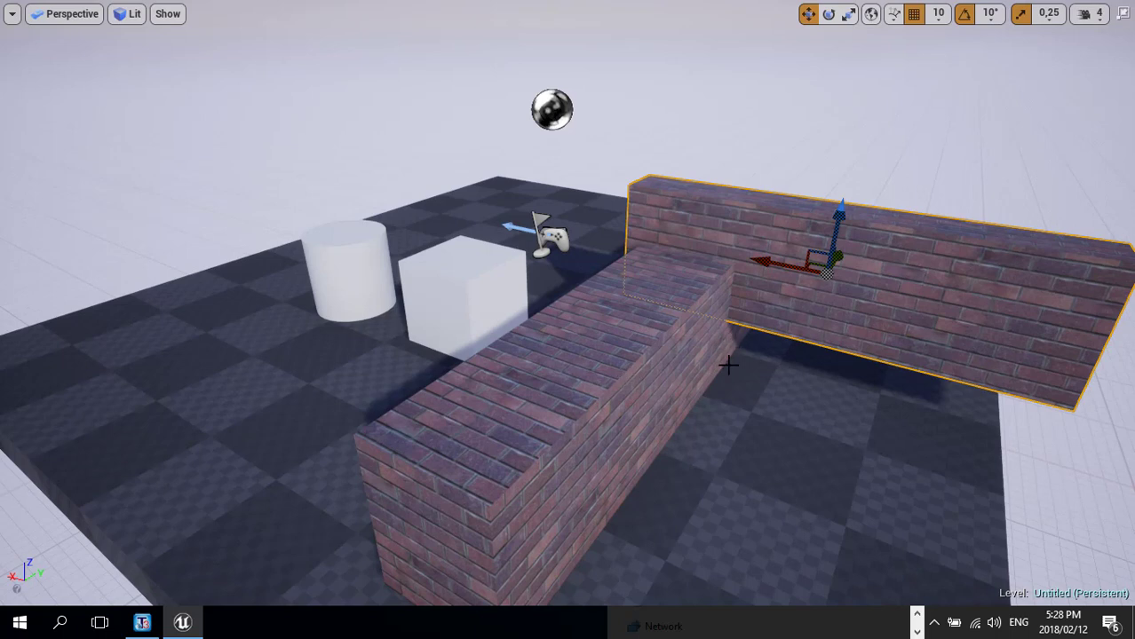
key("F11")
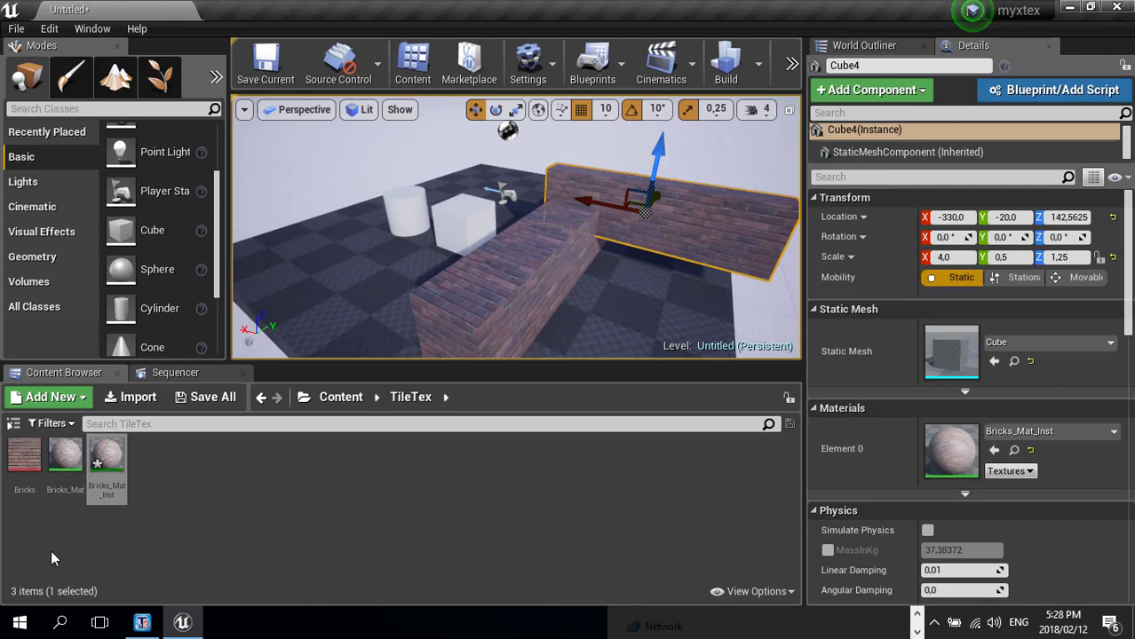
double_click(109, 459)
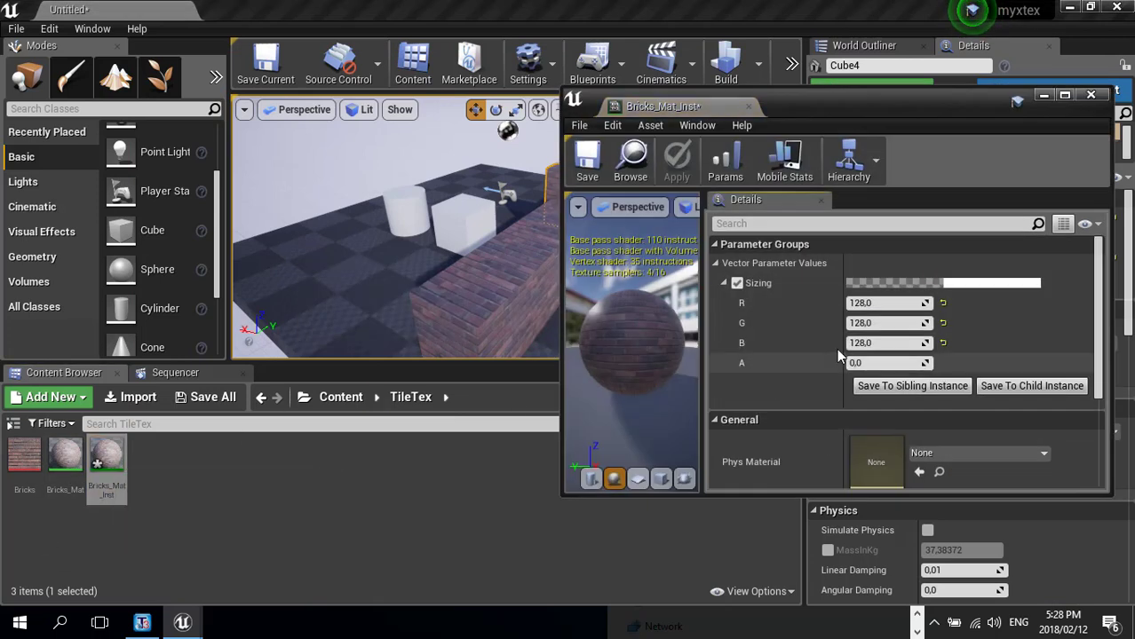
- Set the Sizing parameter's R, G and B values to 200 and move the editor window clear of the walls
left_click(879, 302)
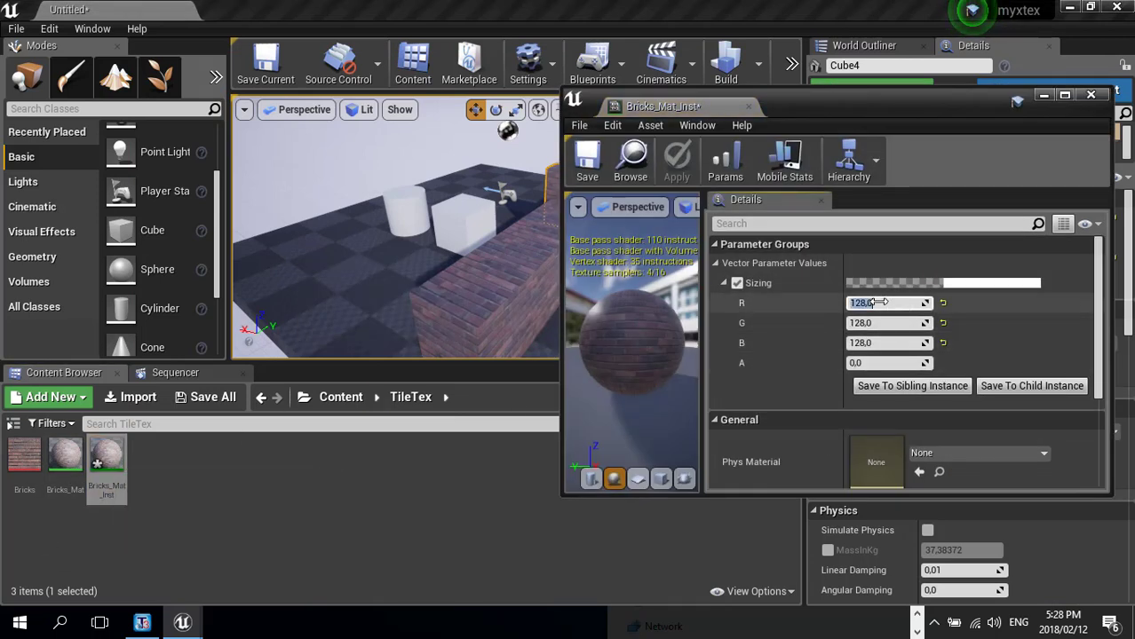
type("200")
key("Tab")
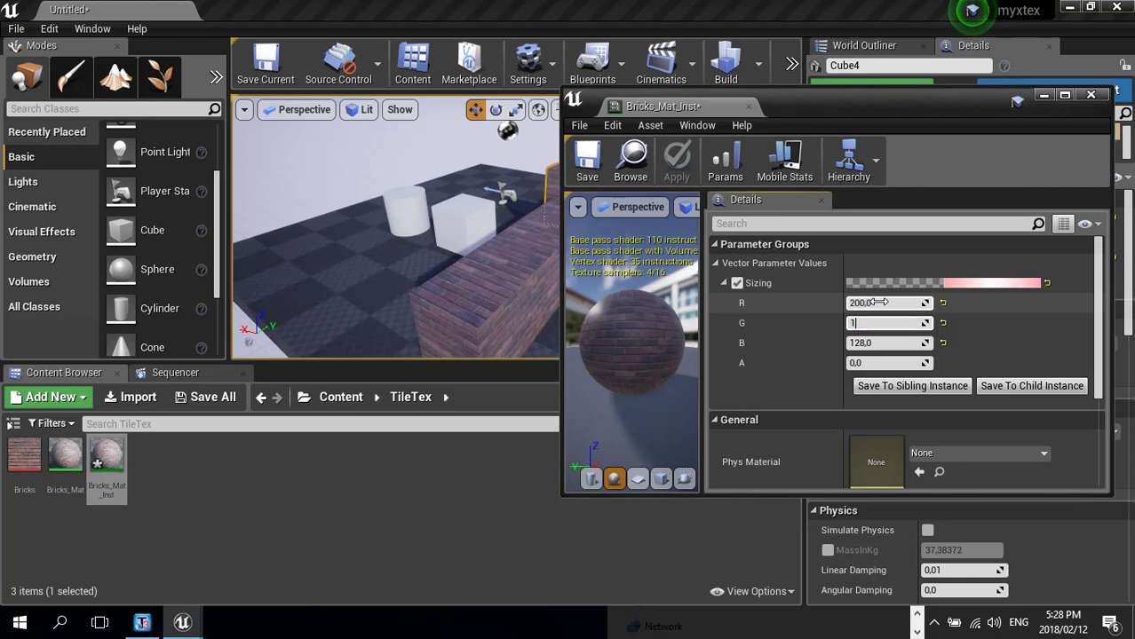
type("200")
key("Tab")
type("20")
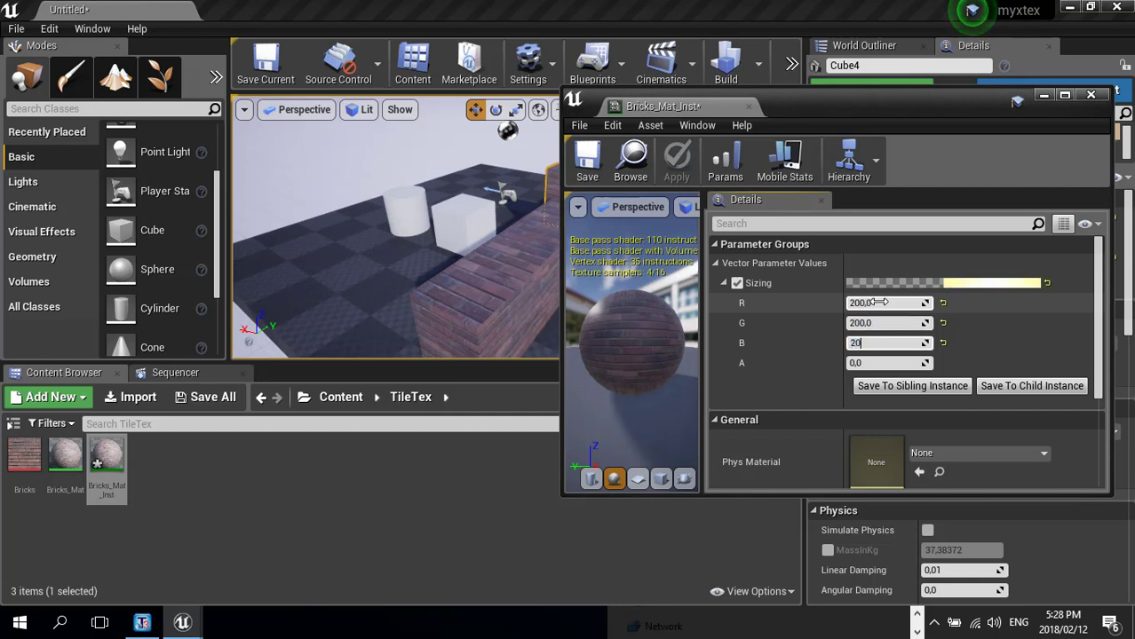
type("0")
key("Tab")
left_click_drag(850, 114, 1013, 115)
mouse_move(649, 246)
right_mouse_down()
mouse_move(649, 232)
mouse_move(656, 253)
right_mouse_up()
- Set the Sizing parameter's R, G and B values to 400
left_click(1026, 303)
type("400")
key("Tab")
type("400")
key("Tab")
type("400")
key("Tab")
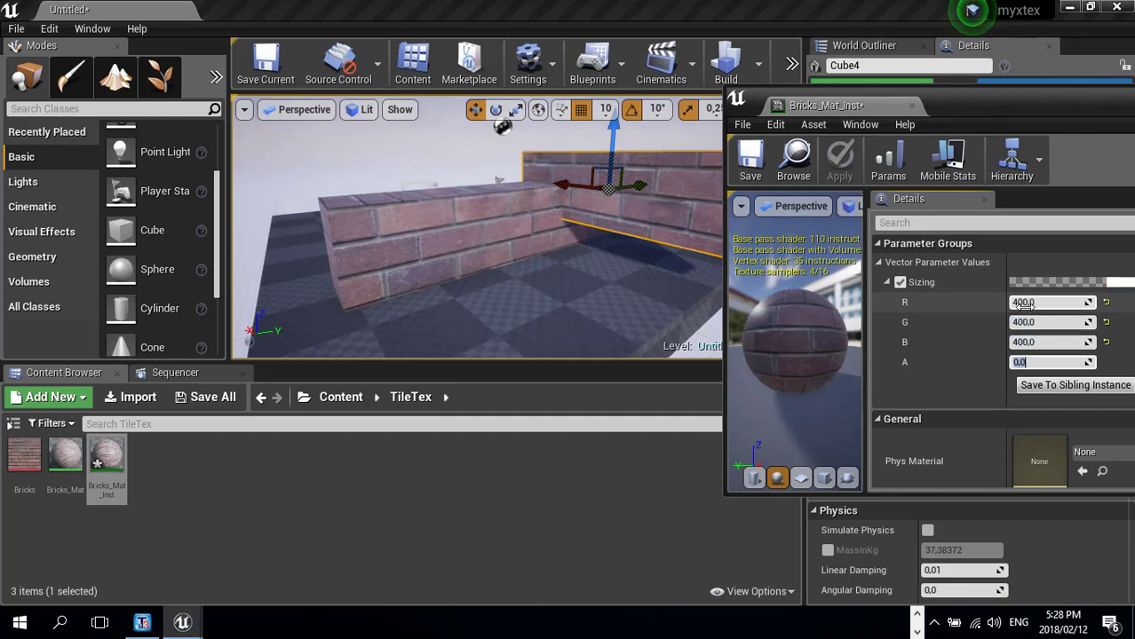
- Set the Sizing parameter's R, G and B values back to 128 and inspect the bricks on the walls
left_click(1025, 303)
type("128")
key("Tab")
type("128")
key("Tab")
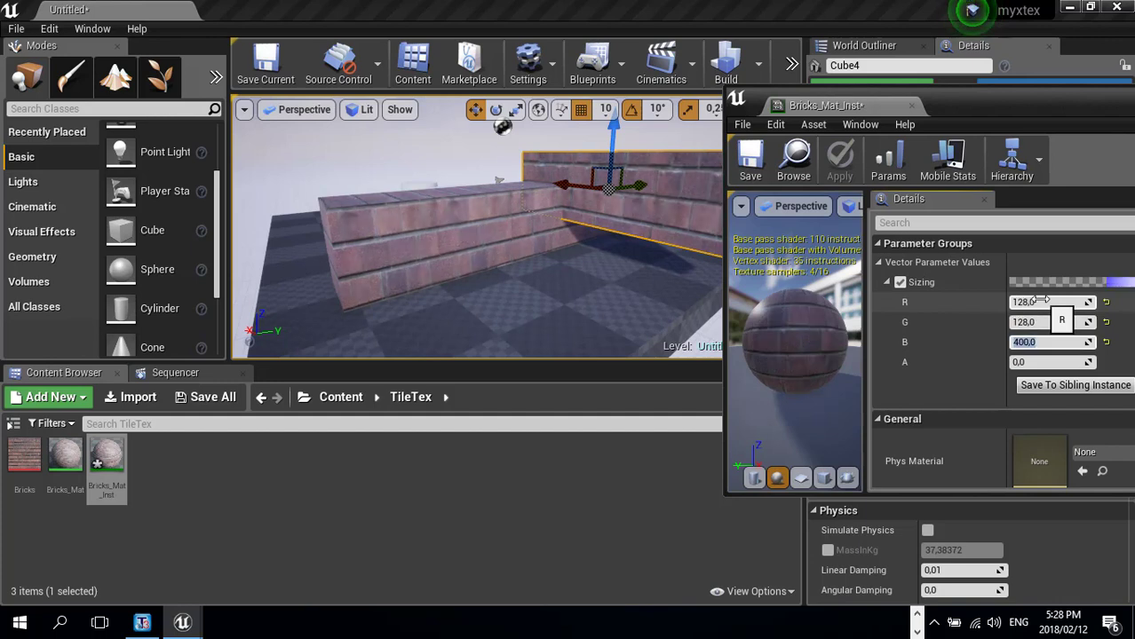
type("128")
key("Tab")
right_click_drag(477, 269, 470, 261)
right_click_drag(571, 248, 576, 277)
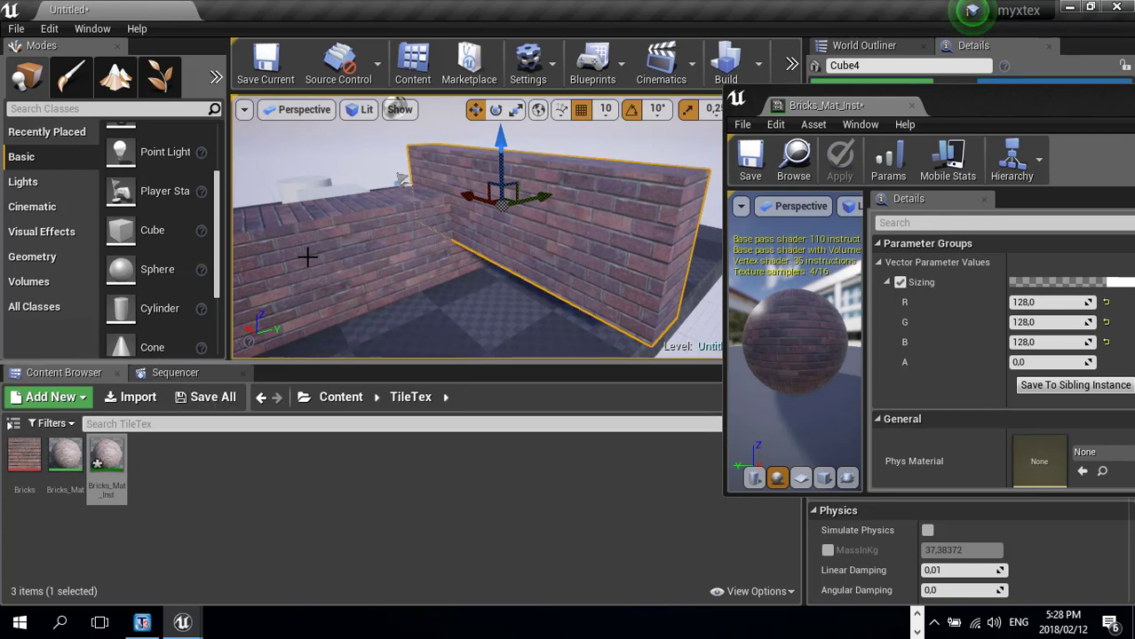
mouse_move(71, 448)
right_click_drag(477, 233, 475, 211)
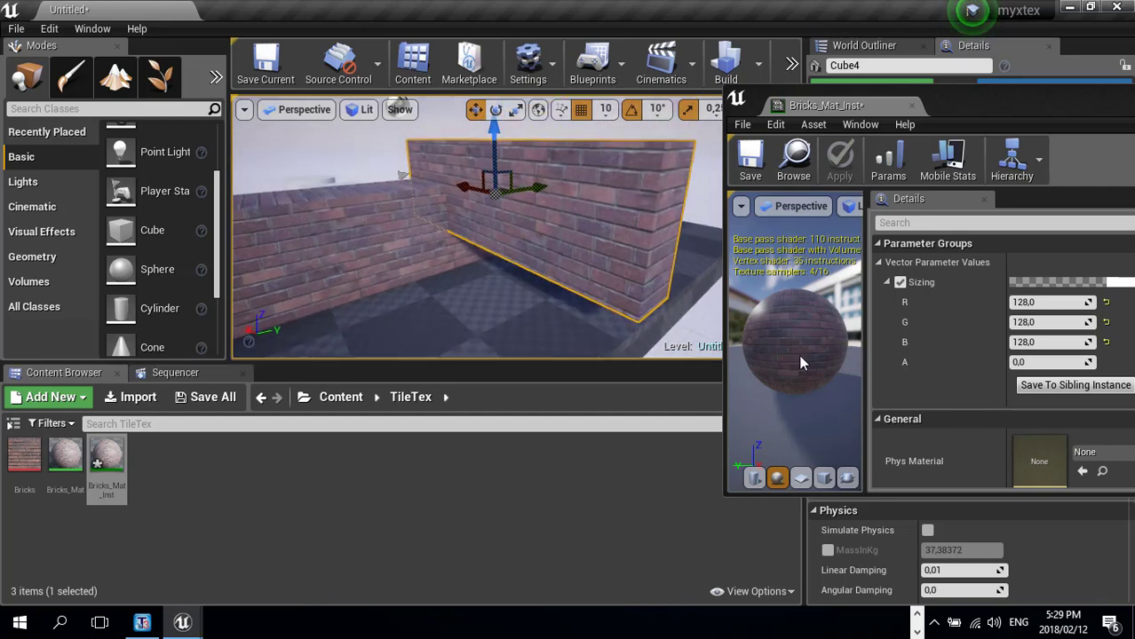
- Open the color picker for the Sizing parameter and pick a light purple on the color wheel
left_click_drag(1048, 120, 978, 109)
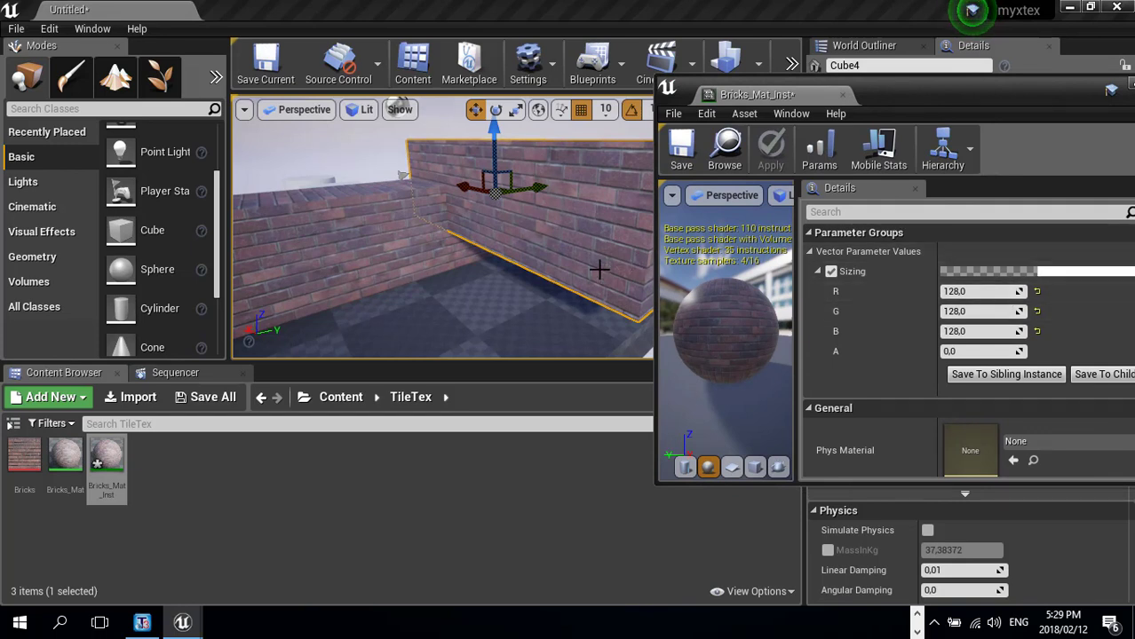
left_click(1053, 270)
left_click_drag(908, 172, 934, 158)
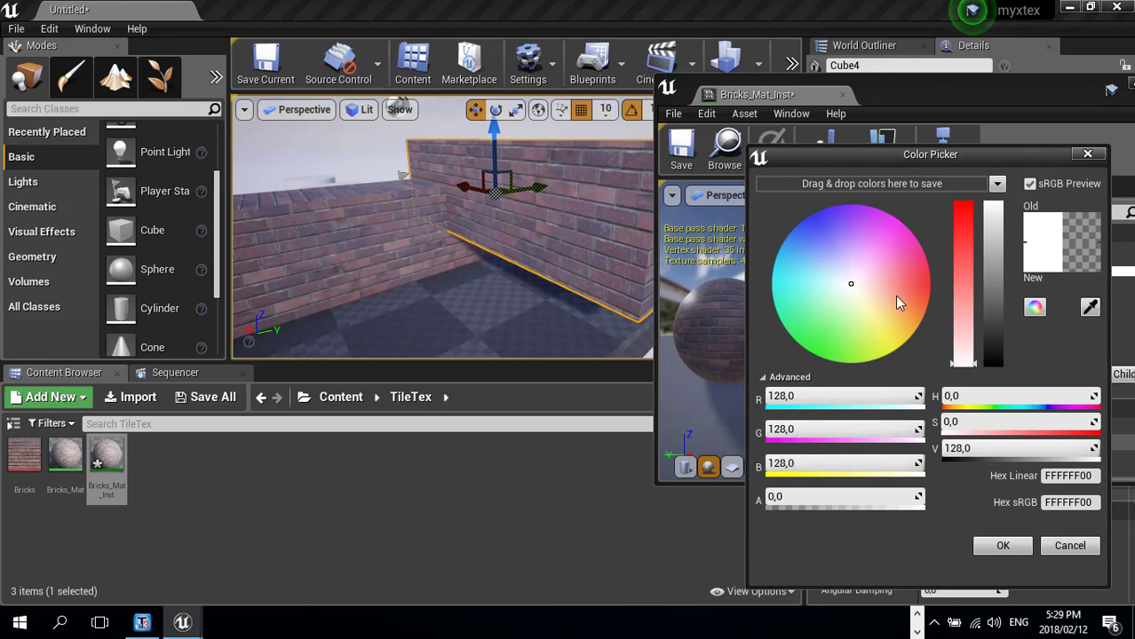
mouse_move(867, 299)
left_mouse_down()
mouse_move(863, 286)
mouse_move(876, 283)
mouse_move(851, 306)
mouse_move(846, 293)
mouse_move(884, 285)
mouse_move(834, 242)
mouse_move(833, 222)
mouse_move(882, 281)
mouse_move(901, 277)
mouse_move(857, 248)
left_mouse_up()
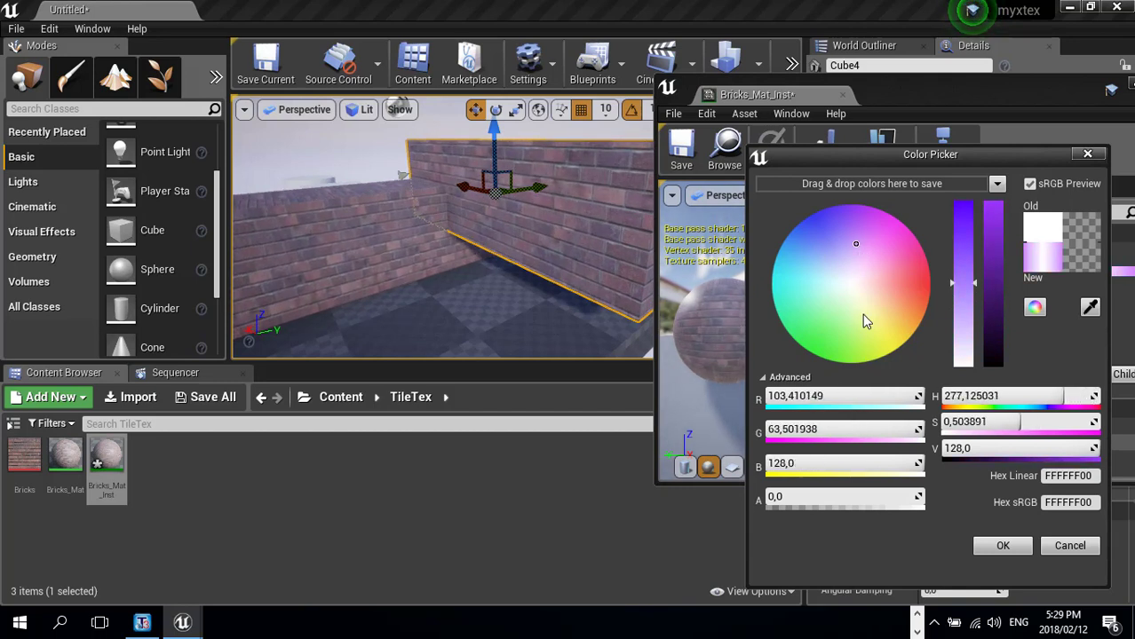
- Set the color picker's R, G and B values to 128 and accept the color
left_click(855, 398)
type("128")
key("Tab")
type("128")
key("Tab")
type("128")
key("Tab")
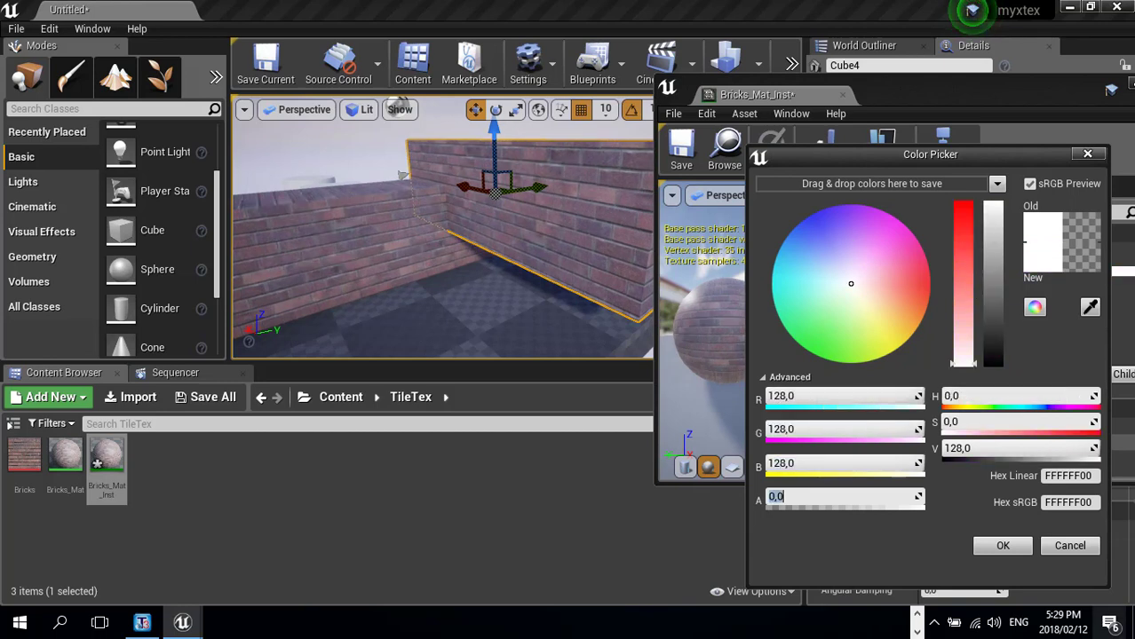
left_click(1012, 549)
- Duplicate the Bricks_Mat_Inst material instance and apply the copy to the long wall
right_click_drag(550, 317, 542, 317)
scroll(537, 315, "down", 5)
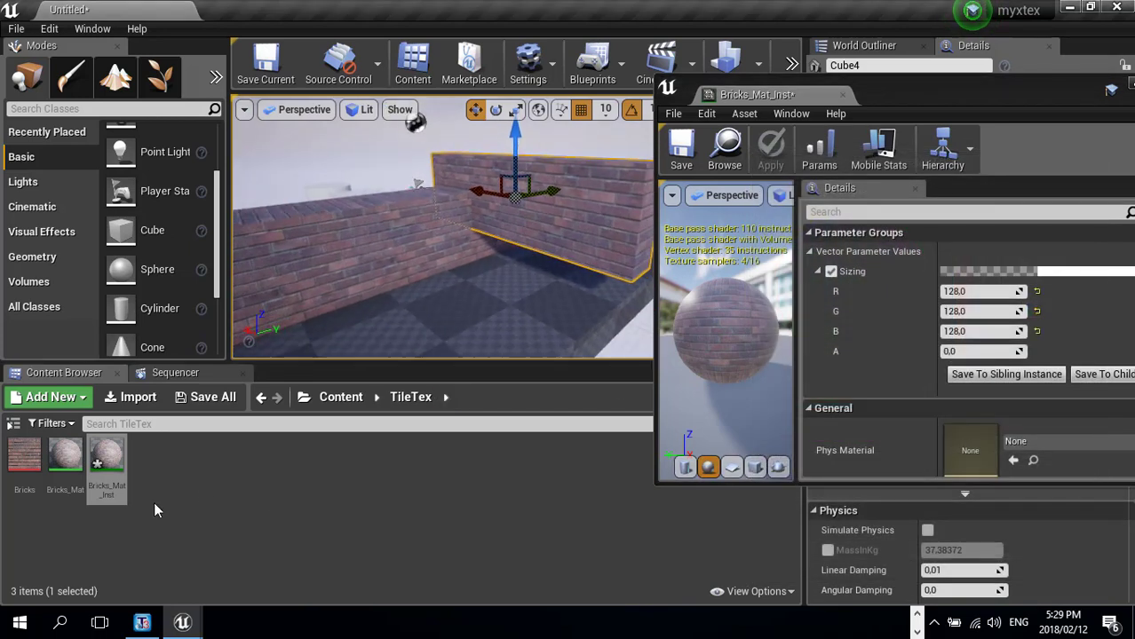
right_click(107, 463)
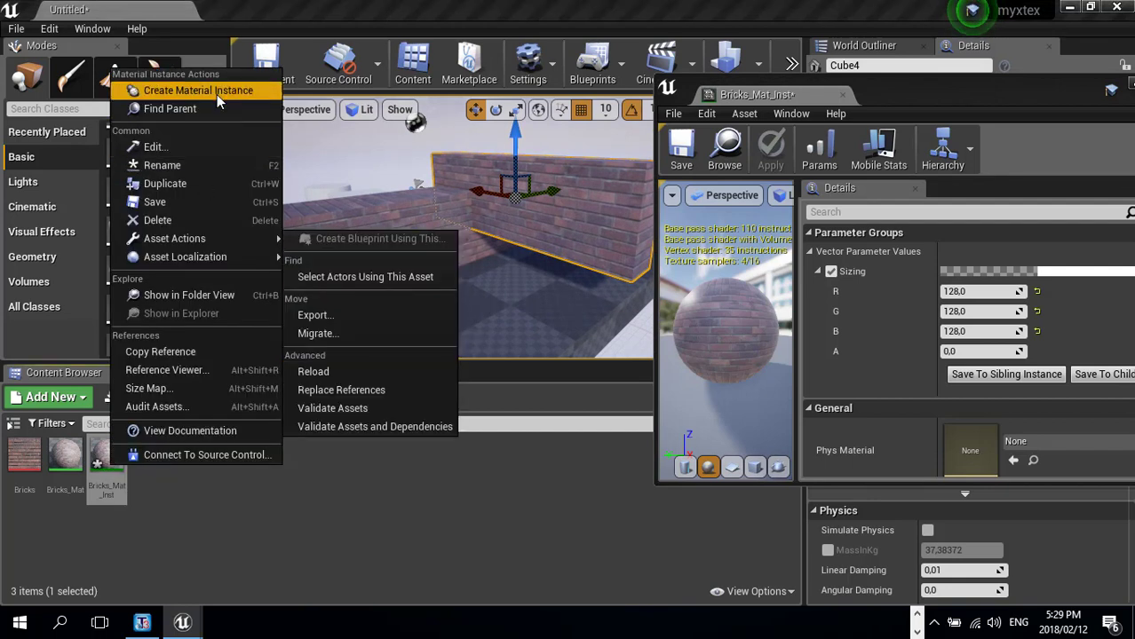
left_click(215, 182)
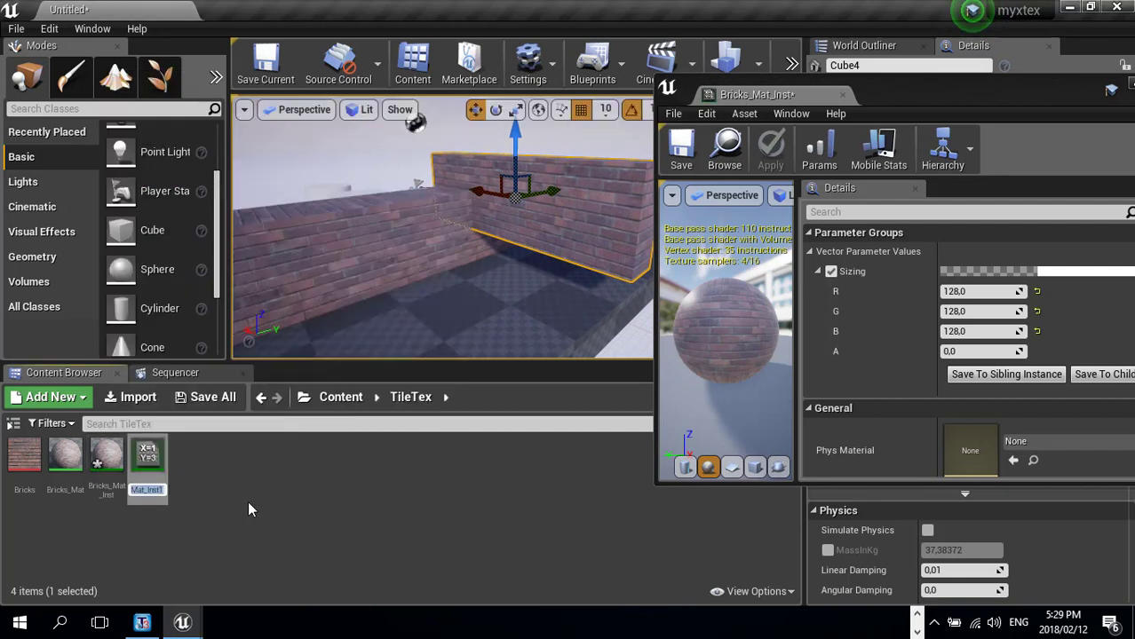
left_click_drag(159, 467, 298, 253)
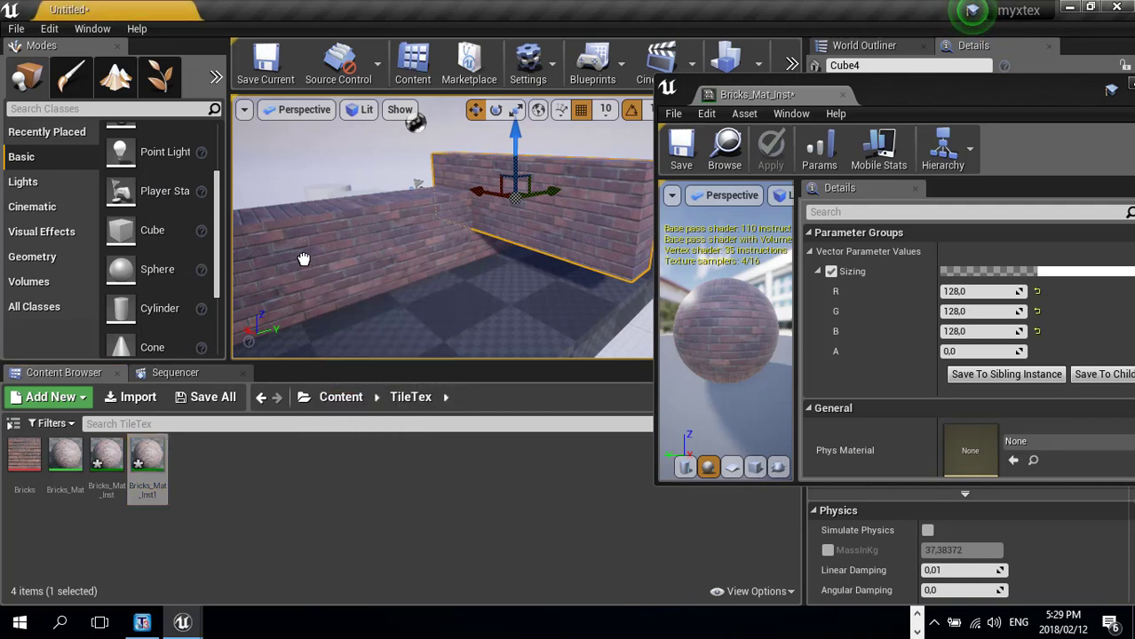
- Reduce the Sizing parameter's R value in Bricks_Mat_Inst to about 68.59
double_click(107, 455)
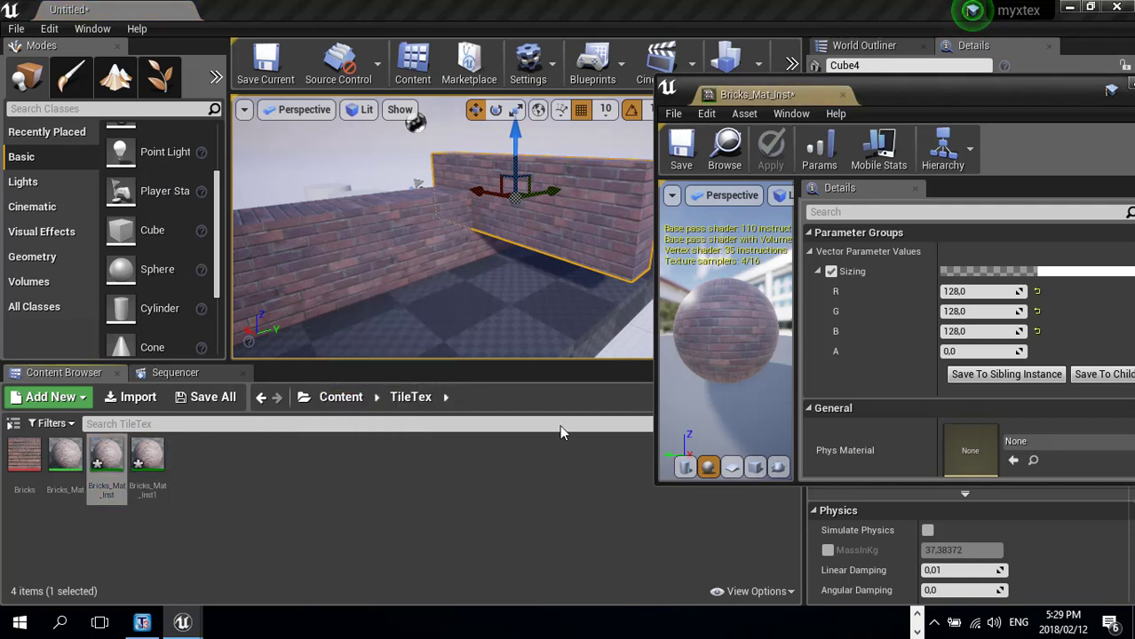
left_click_drag(972, 291, 923, 291)
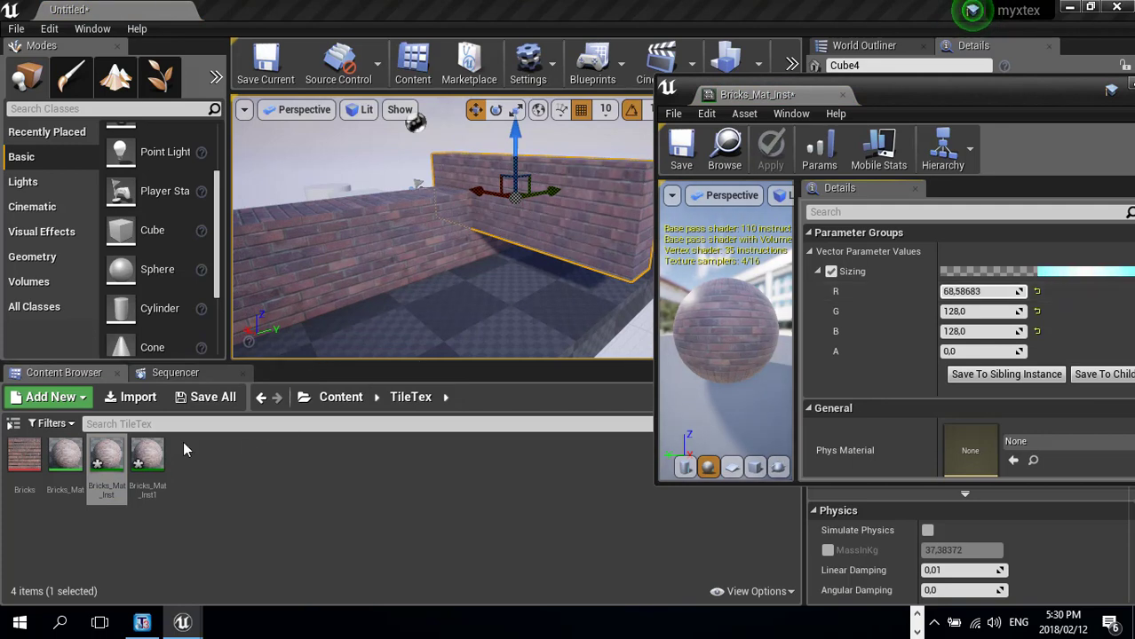
- Select the long wall and open the duplicated instance Bricks_Mat_Inst1 for editing
left_click(147, 457)
left_click_drag(197, 439, 418, 322)
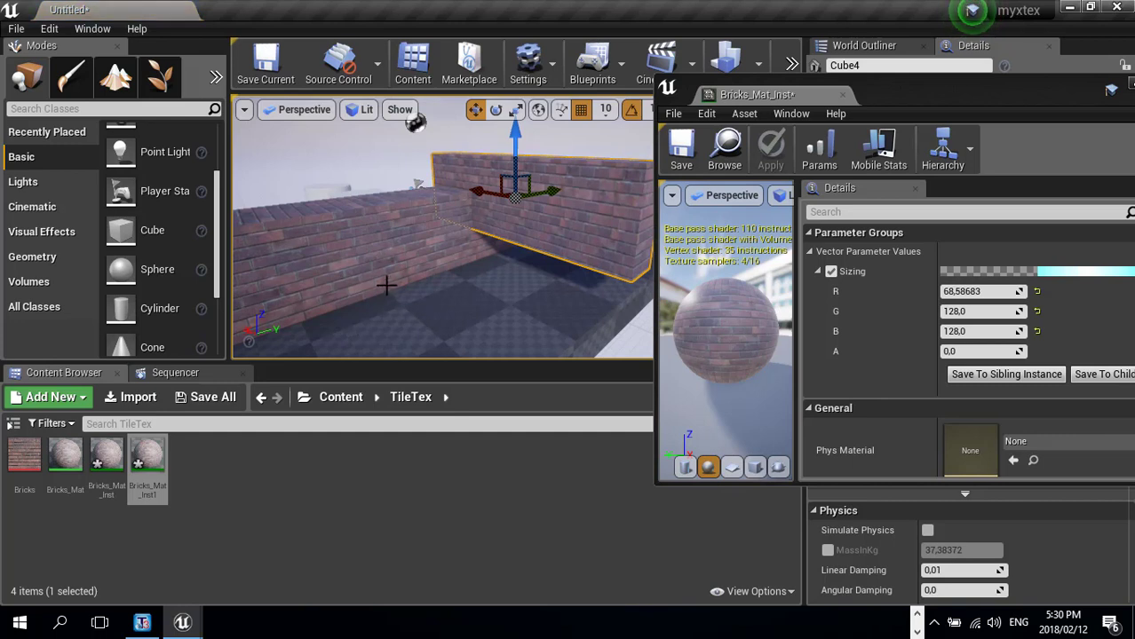
left_click(369, 251)
double_click(141, 459)
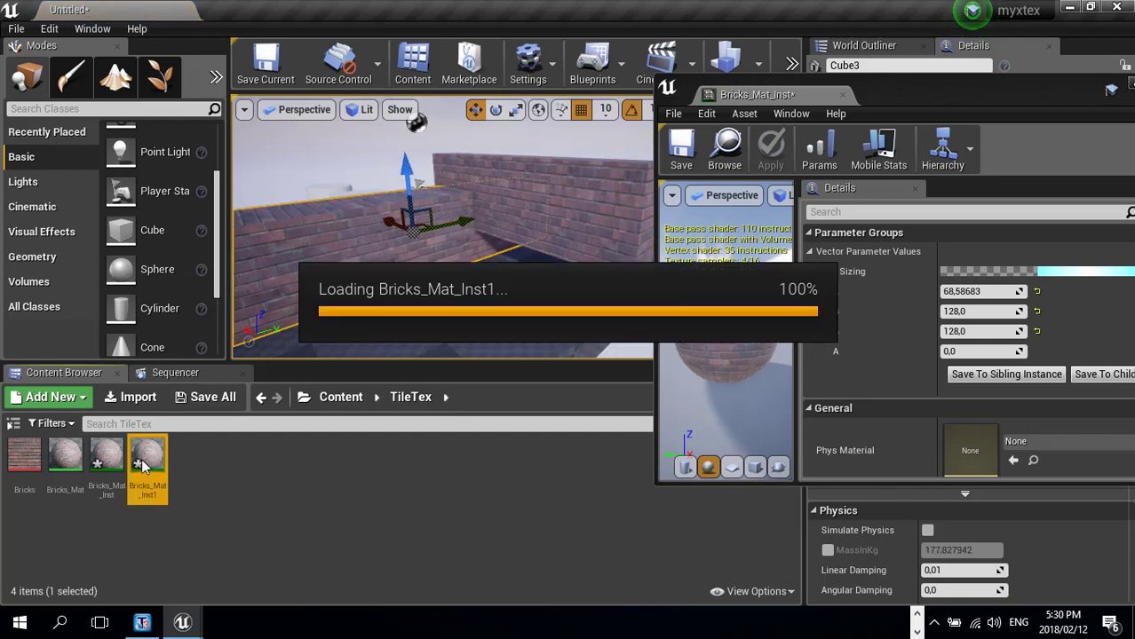
- Try different Sizing R and G values in Bricks_Mat_Inst1 and restore both to 128
left_click_drag(976, 292, 1021, 311)
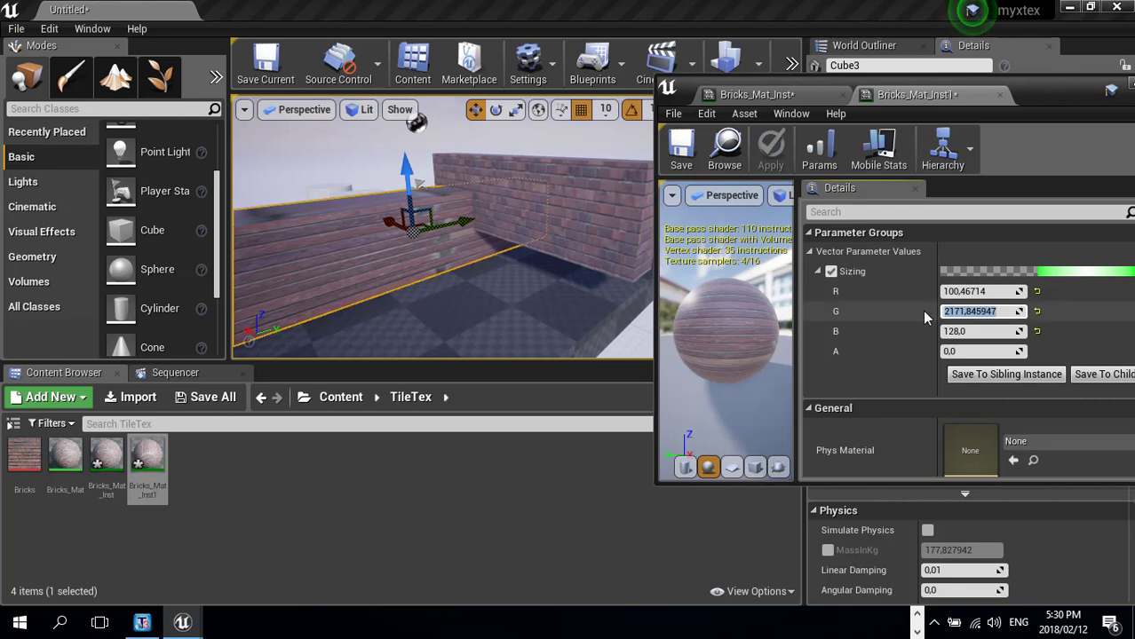
key("Tab")
type("128")
key("Tab")
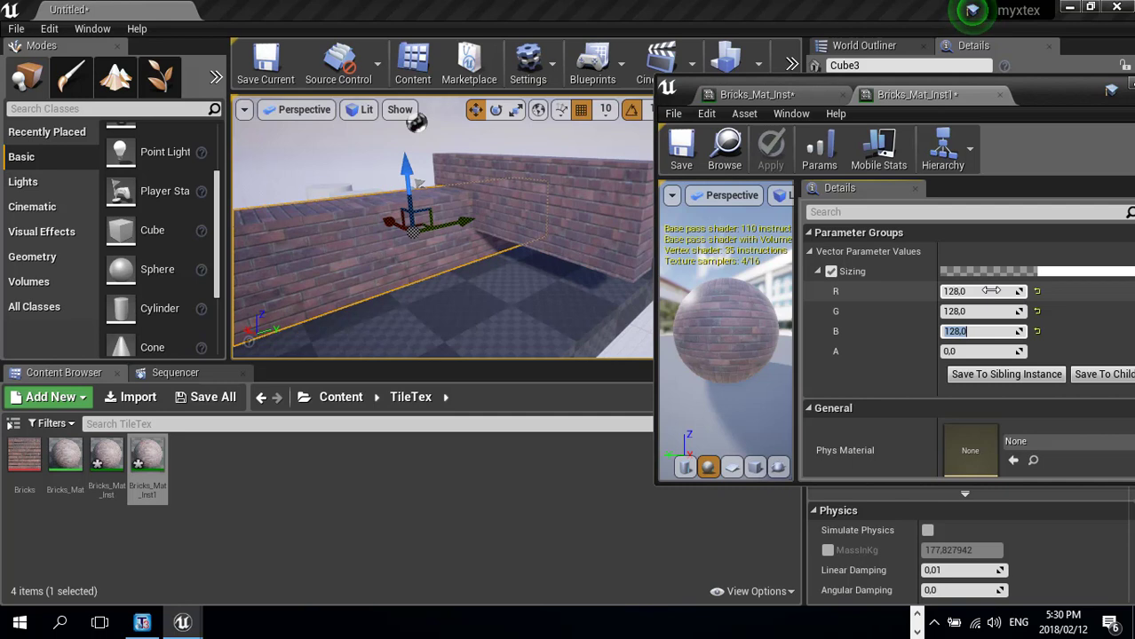
- Close the material instance editor and frame the long wall in the viewport to view it from several angles
left_click_drag(1069, 94, 932, 122)
left_click(977, 107)
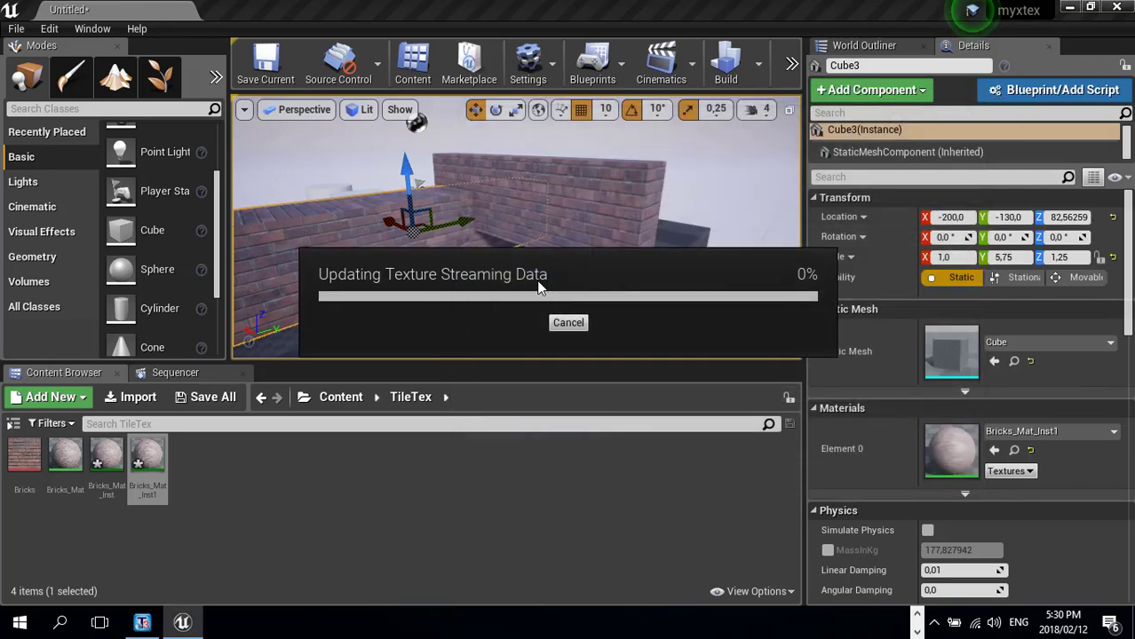
key("f")
right_click_drag(418, 282, 355, 300)
right_click_drag(487, 266, 536, 278)
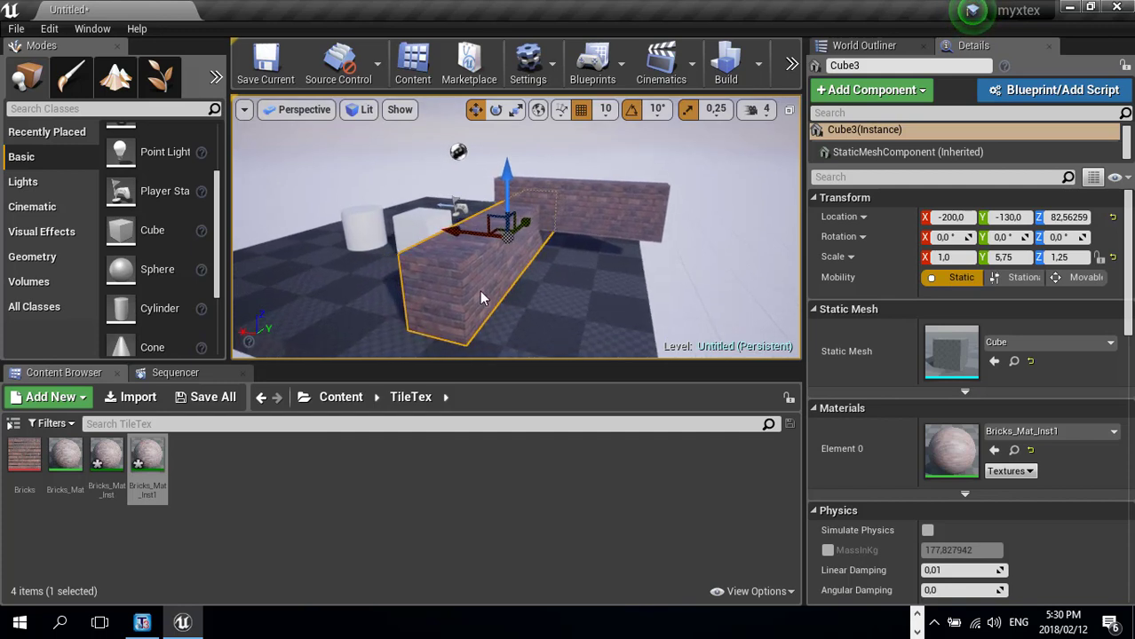
right_click_drag(380, 314, 426, 309)
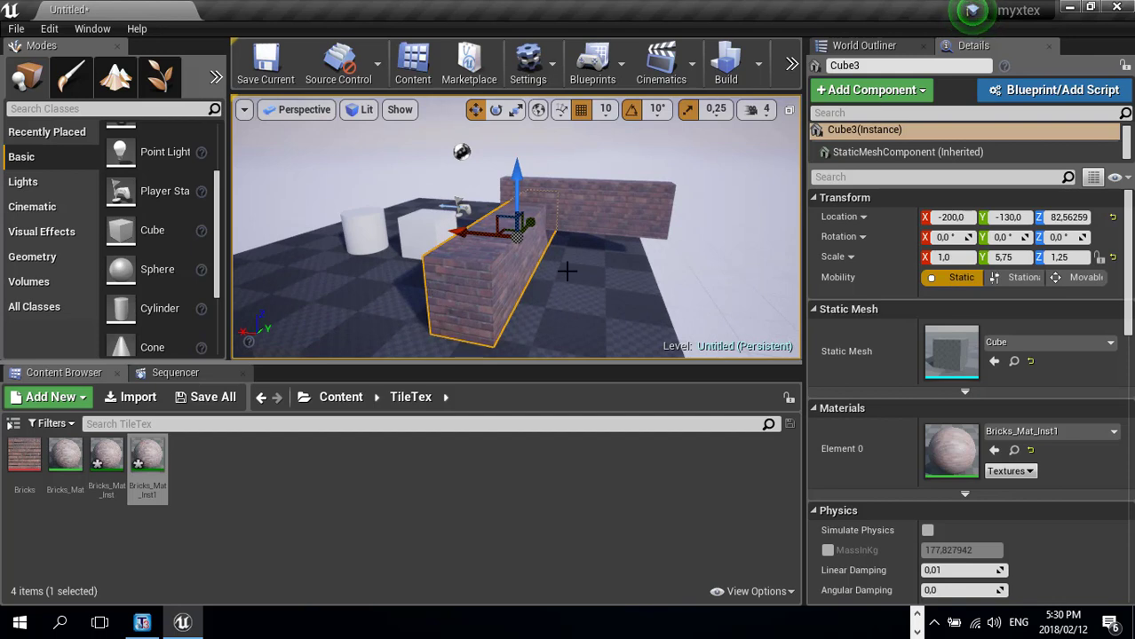
- Delete the selected long brick wall from the level
key("Delete")
right_click_drag(417, 263, 414, 285)
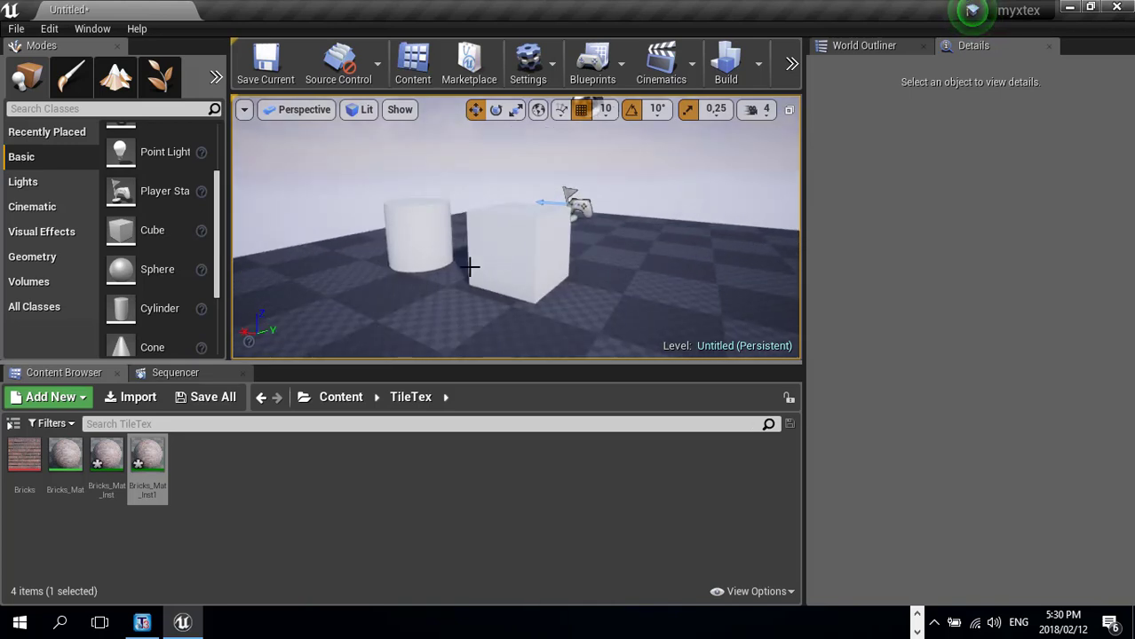
- Scale the white cube to 2.5 in X and 2.0 in Z, and move it to X -100 and Z about 120
left_click(553, 255)
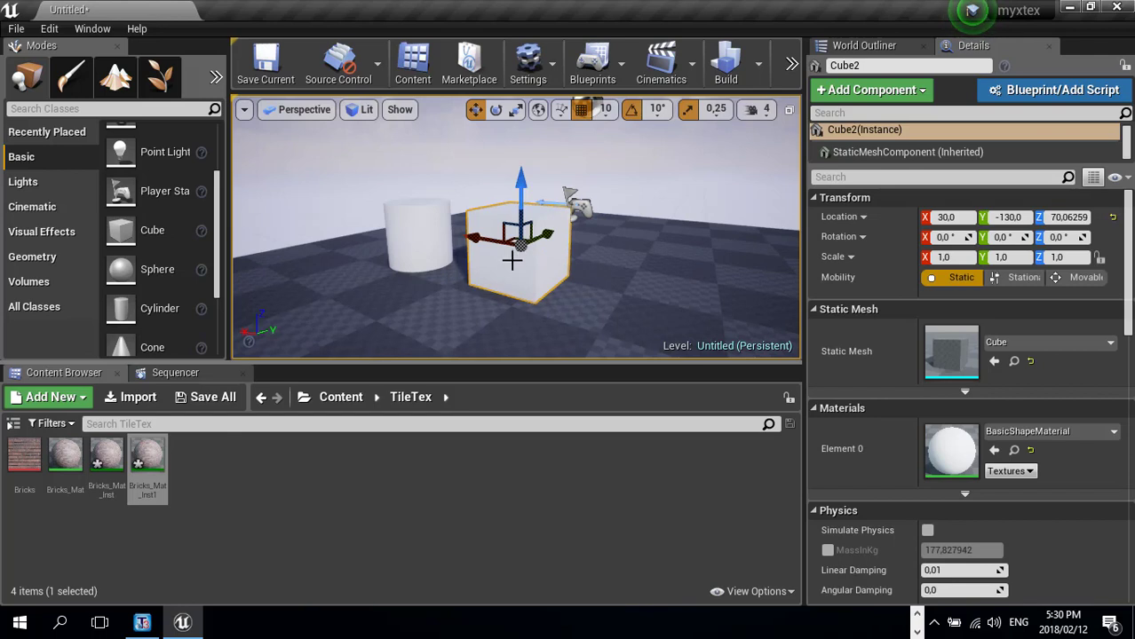
key("e")
key("r")
left_click_drag(515, 260, 540, 259)
key("w")
left_click_drag(453, 255, 548, 268)
left_click_drag(627, 209, 627, 134)
- Thin the enlarged cube into a wall panel by scaling it to 0.25 in Y
key("e")
key("r")
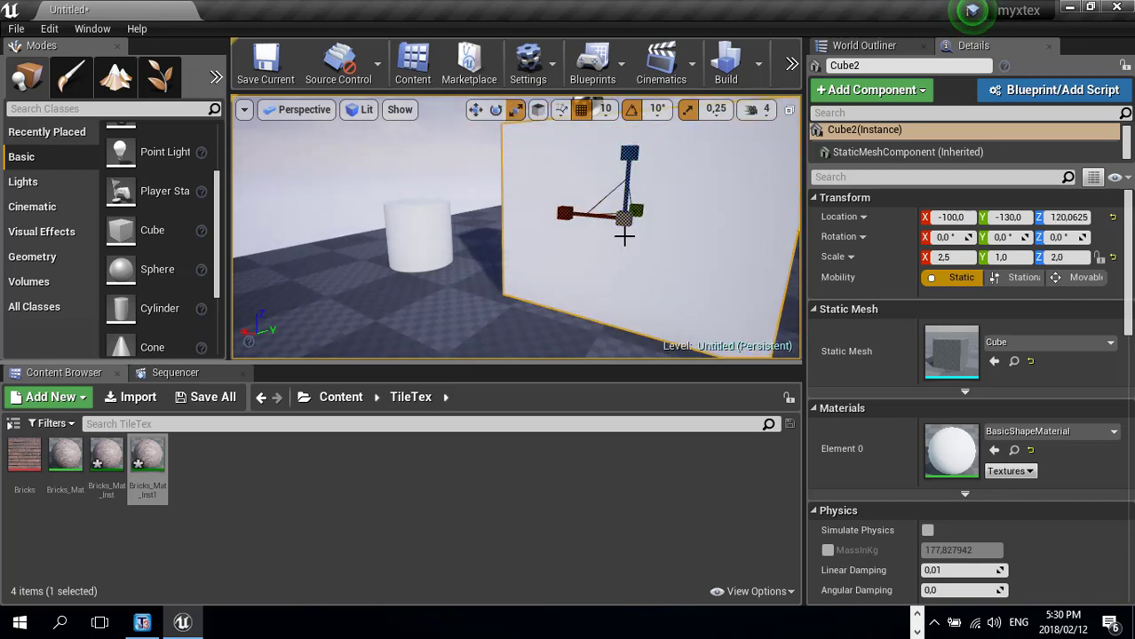
right_click_drag(612, 267, 639, 268)
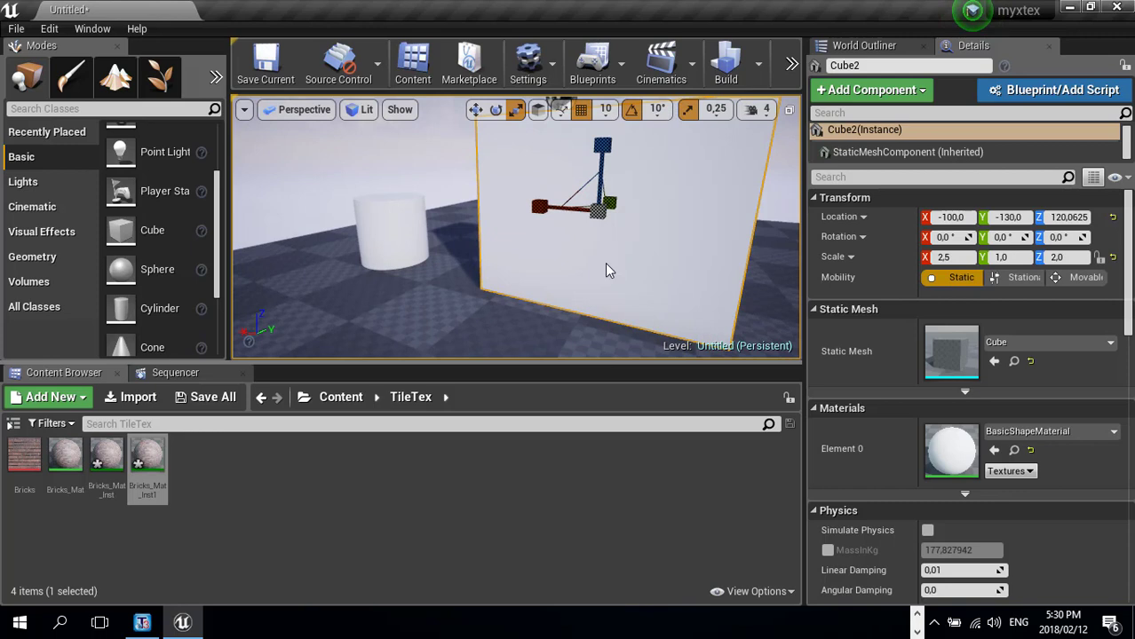
key("super")
left_click_drag(608, 244, 462, 247, "alt")
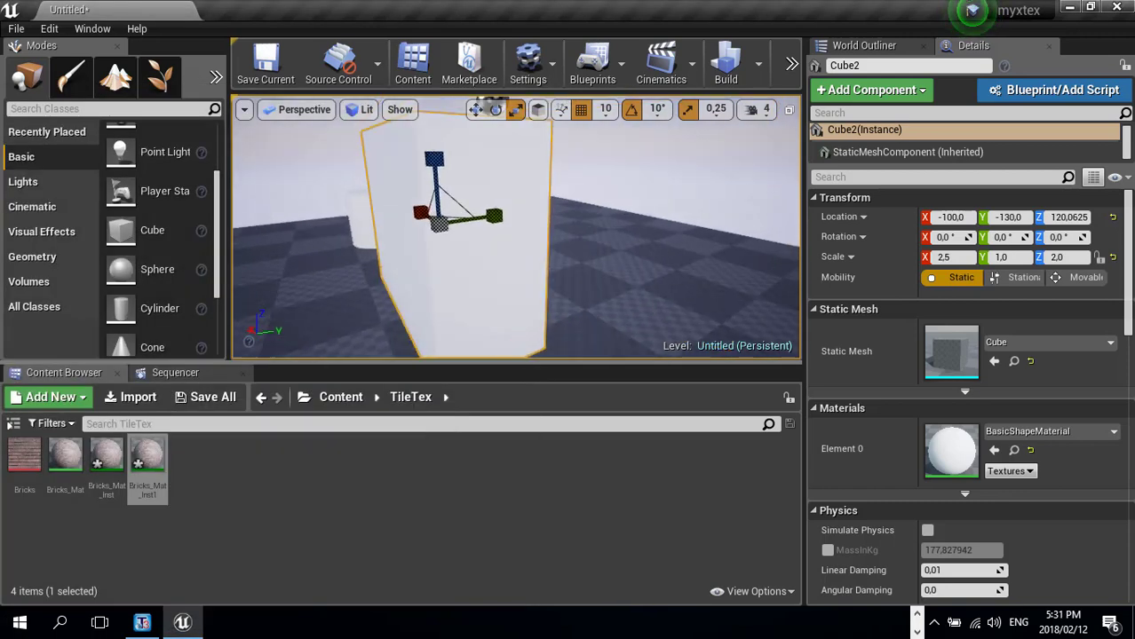
left_click_drag(510, 216, 486, 217)
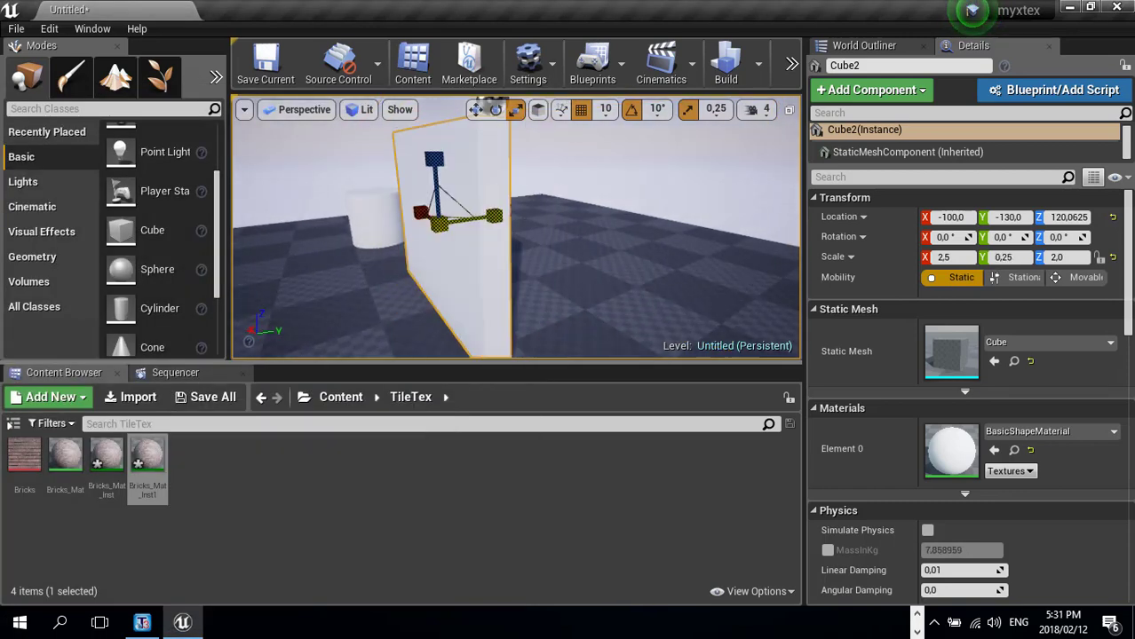
left_click_drag(451, 297, 507, 268, "alt")
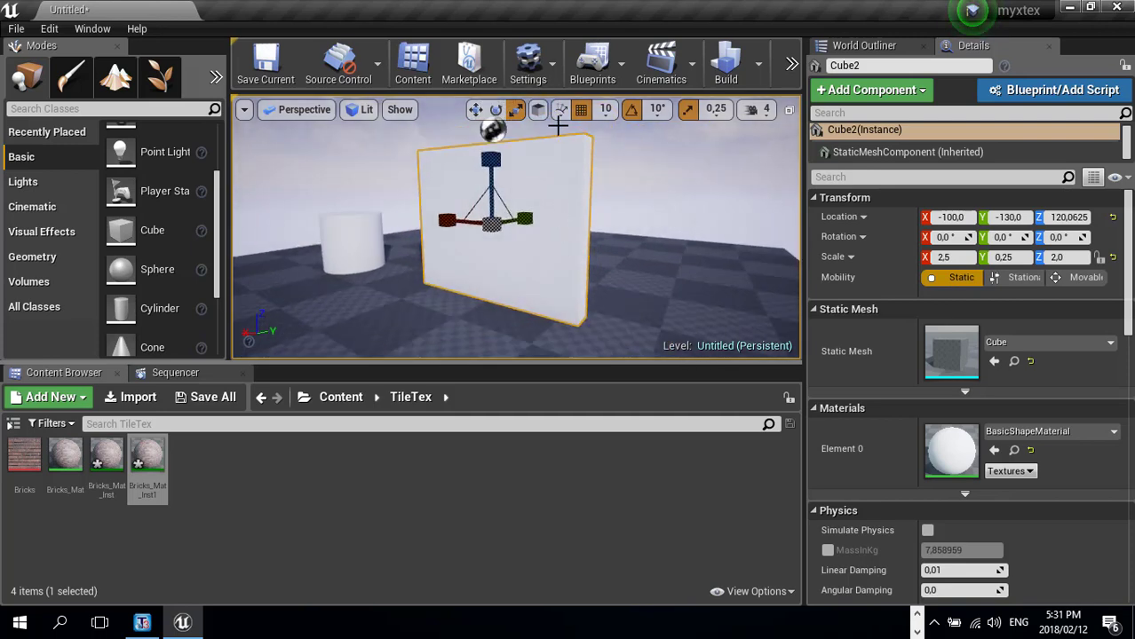
middle_click_drag(628, 127, 621, 149)
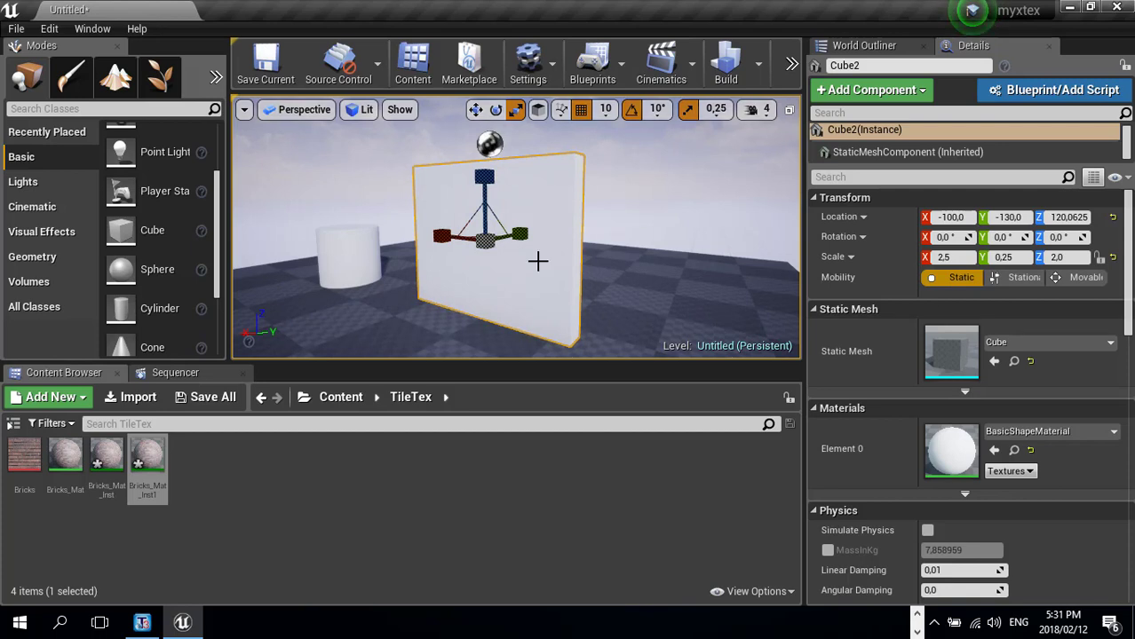
right_click_drag(538, 261, 559, 261)
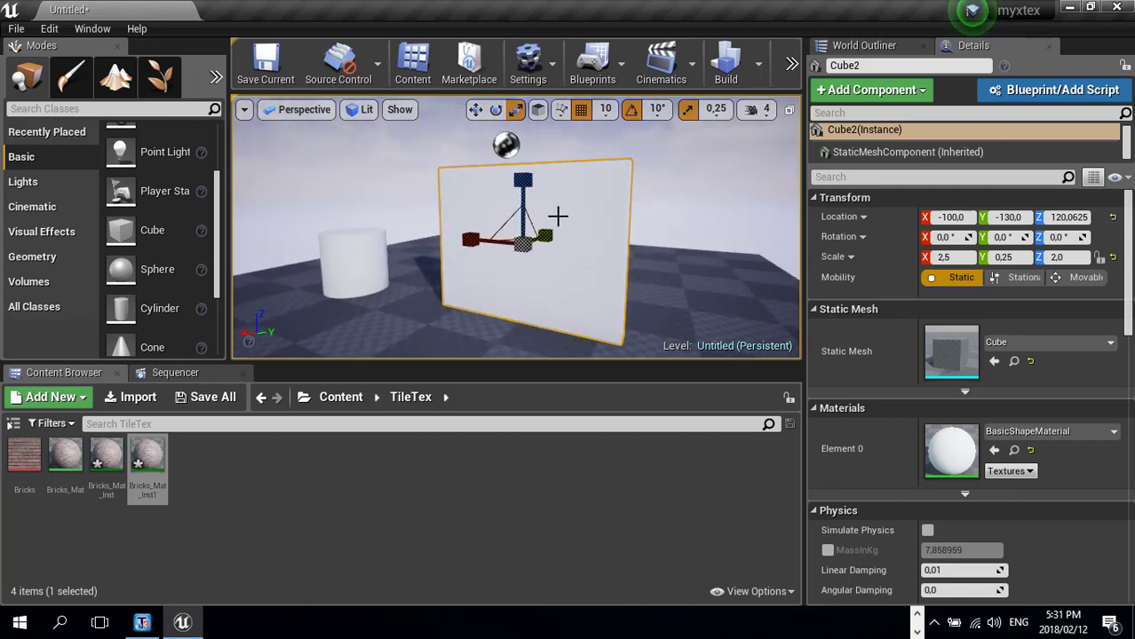
- Import ps4.jpg from the Revert ARt folder, under Pop Up Bar on drive D:, into the Text content folder
left_click(341, 397)
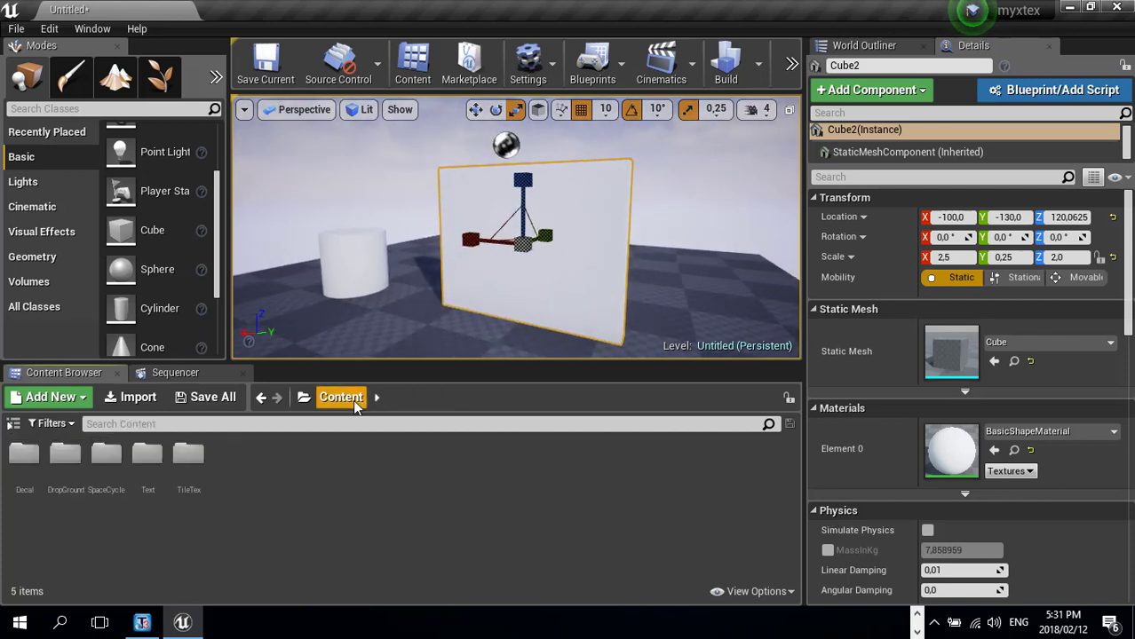
double_click(149, 460)
left_click(151, 401)
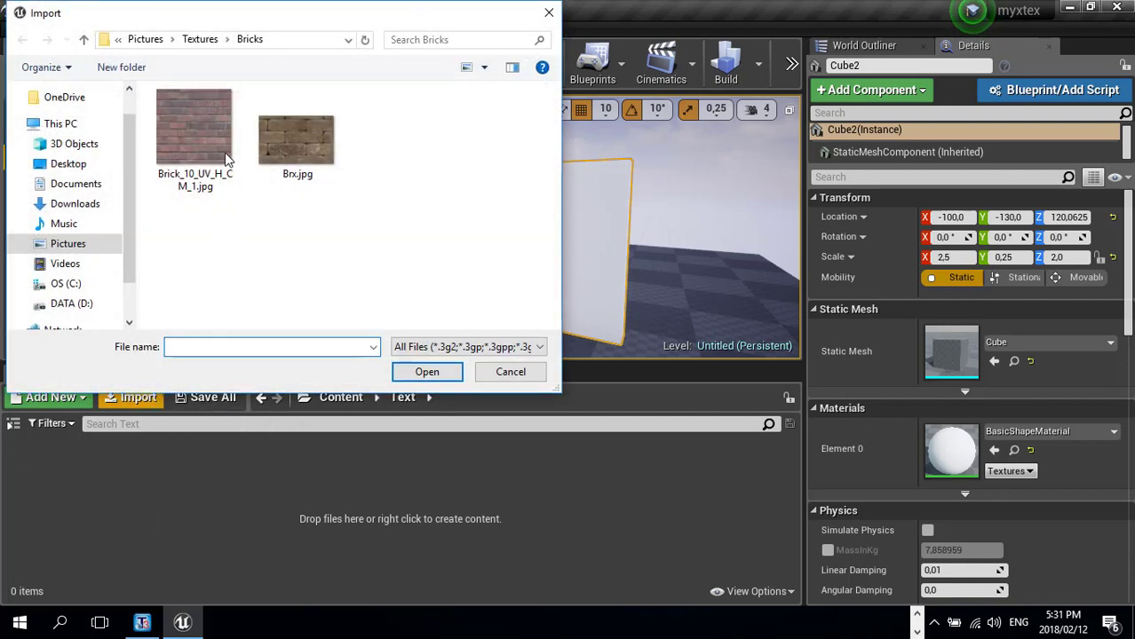
left_click(66, 303)
double_click(195, 136)
key("v")
key("Return")
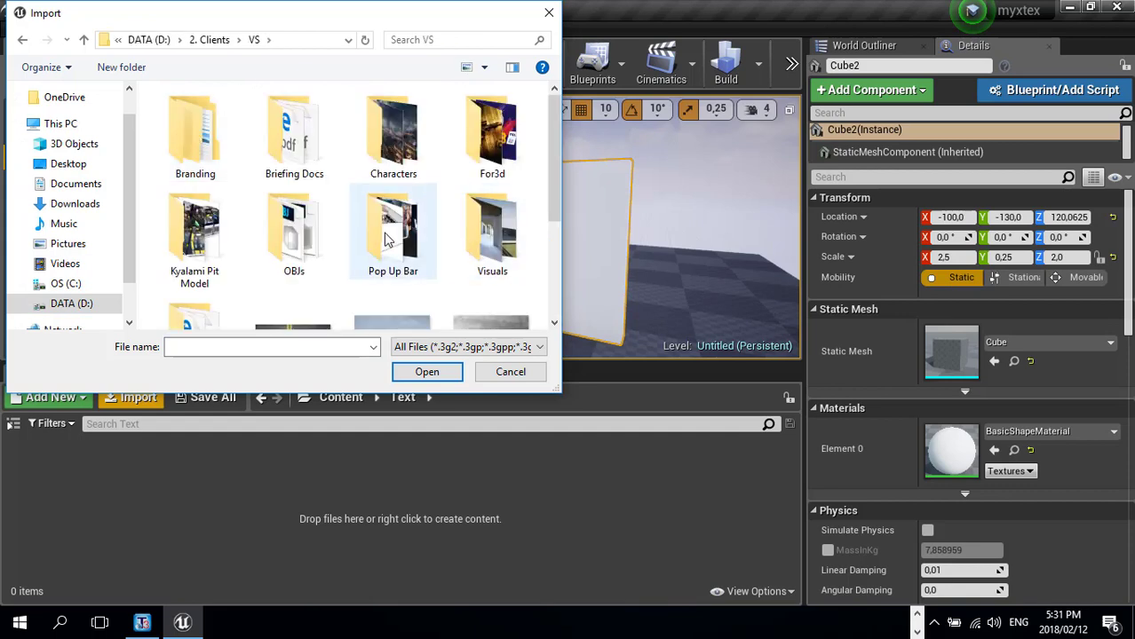
double_click(432, 238)
double_click(192, 185)
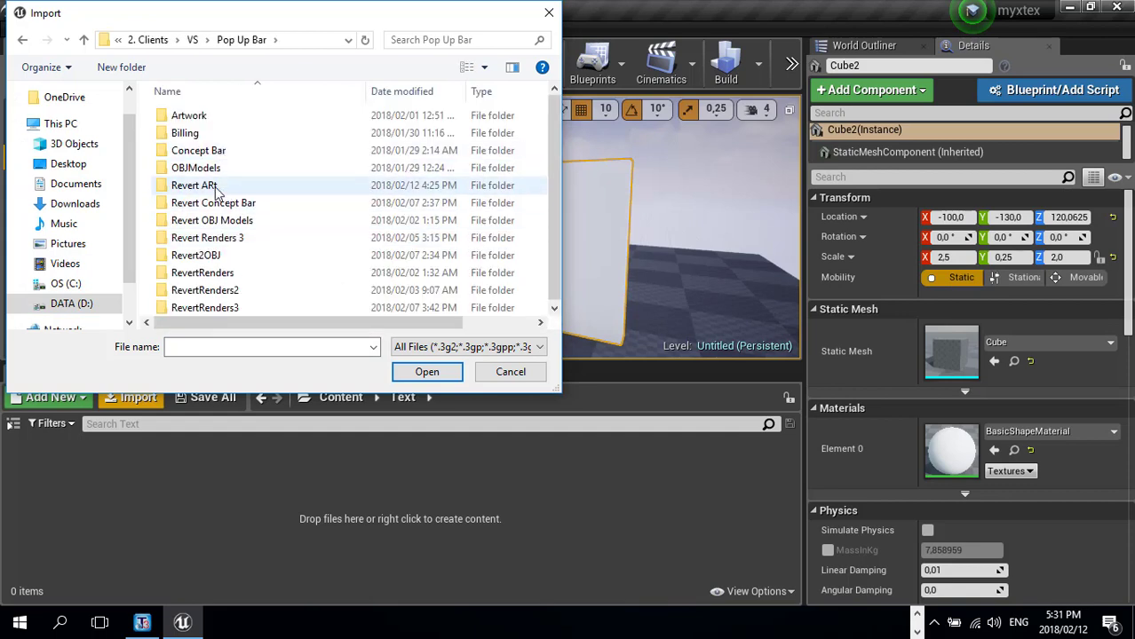
left_click(319, 230)
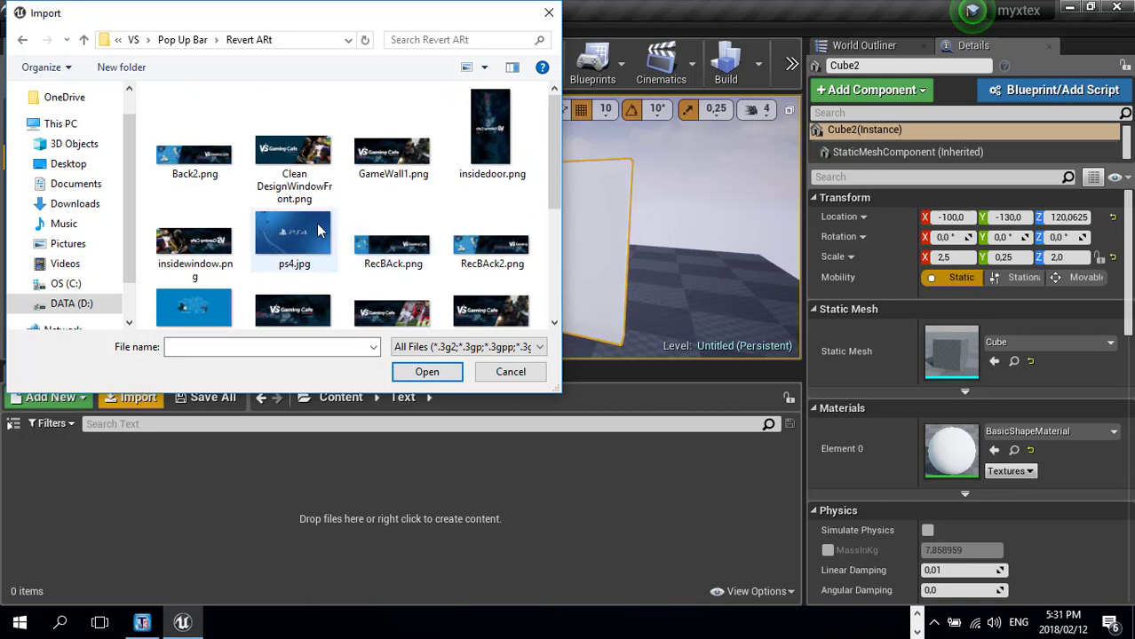
left_click(426, 371)
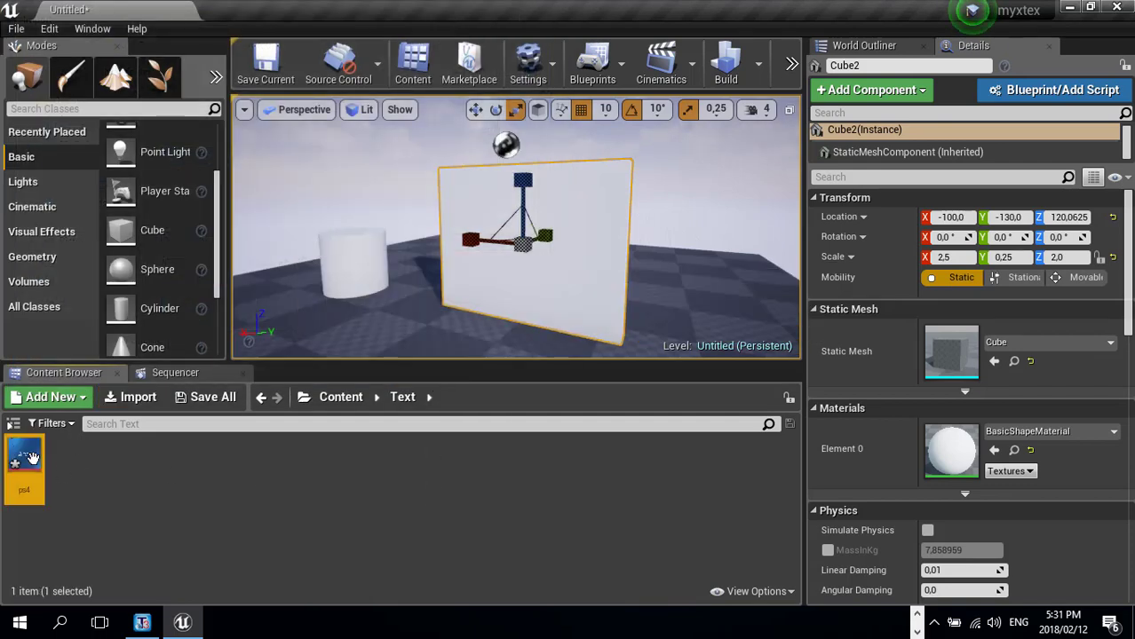
- Create a material from the ps4 texture with its default name, and create a material instance from that material
right_click(31, 458)
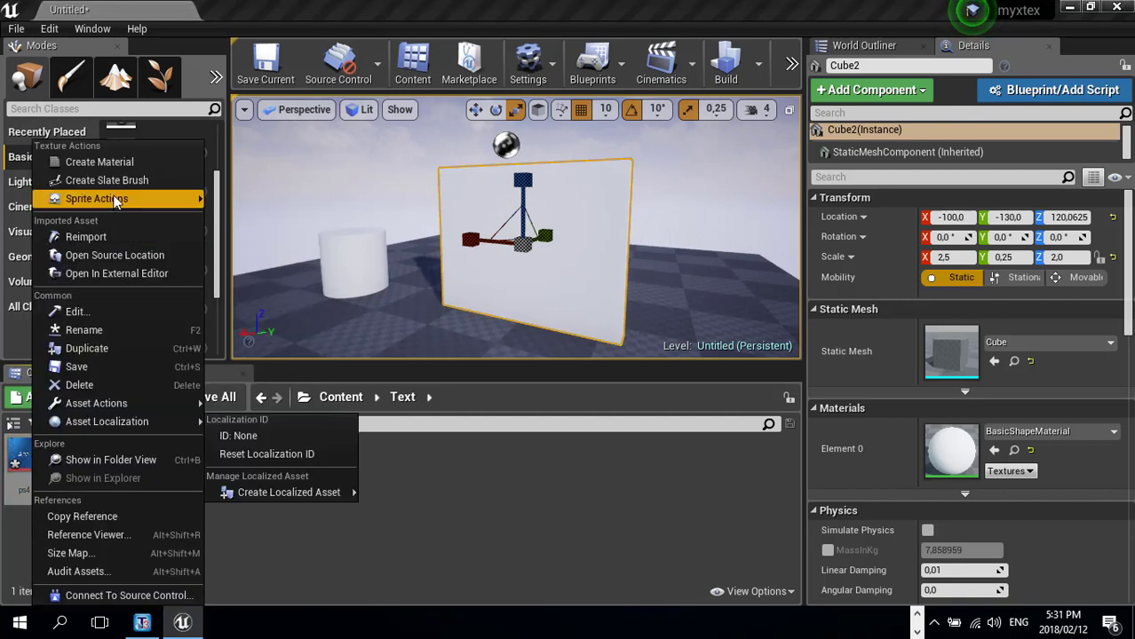
left_click(128, 162)
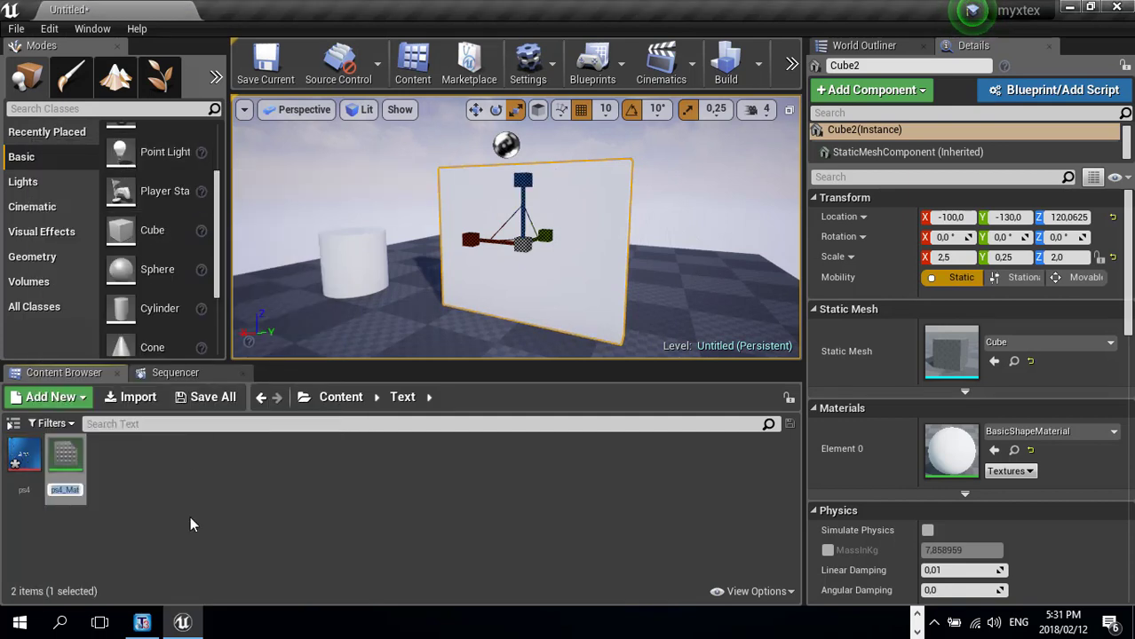
key("Return")
right_click(64, 457)
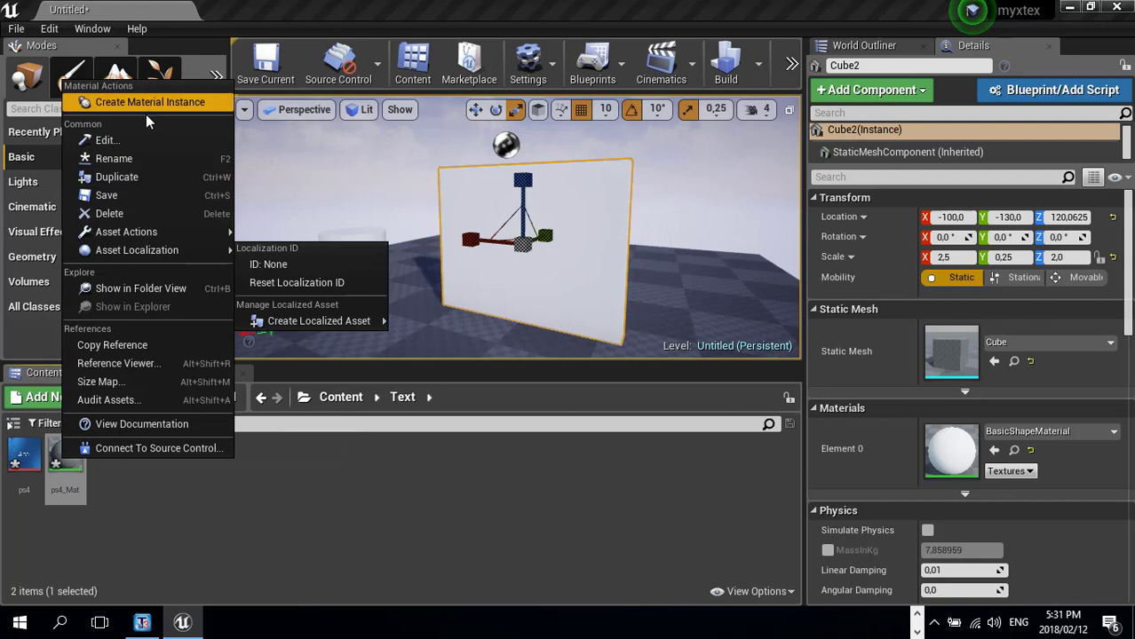
left_click(176, 104)
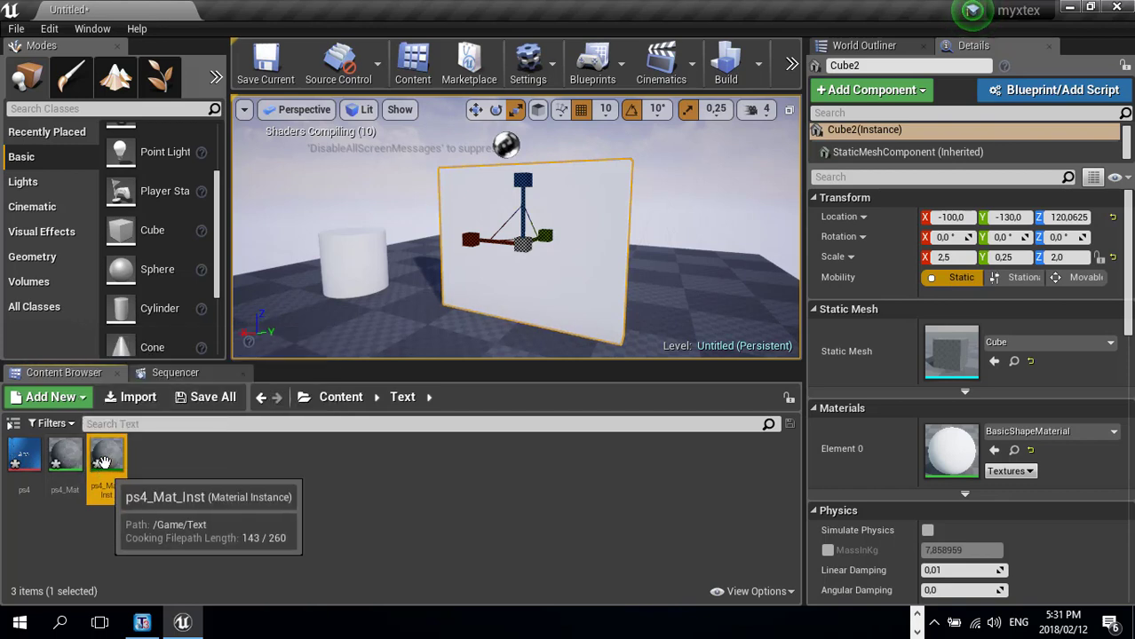
- Apply the ps4_Mat_Inst material instance to the wall panel and frame the textured face
left_click_drag(104, 462, 515, 255)
right_click_drag(514, 291, 471, 274)
scroll(486, 274, "up", 5)
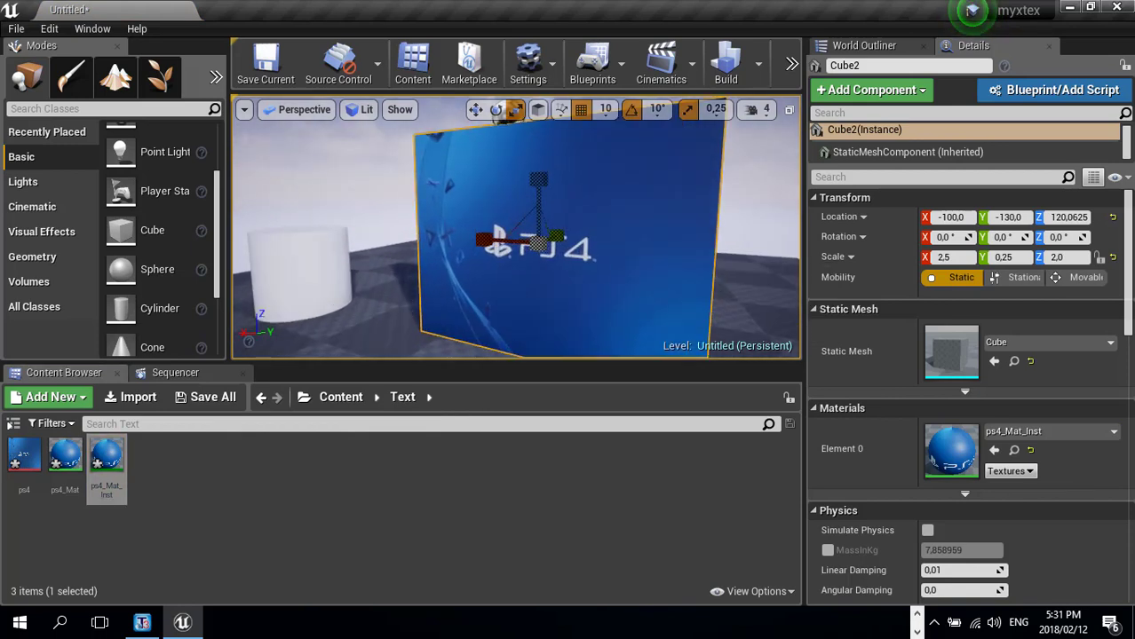
scroll(487, 275, "down", 2)
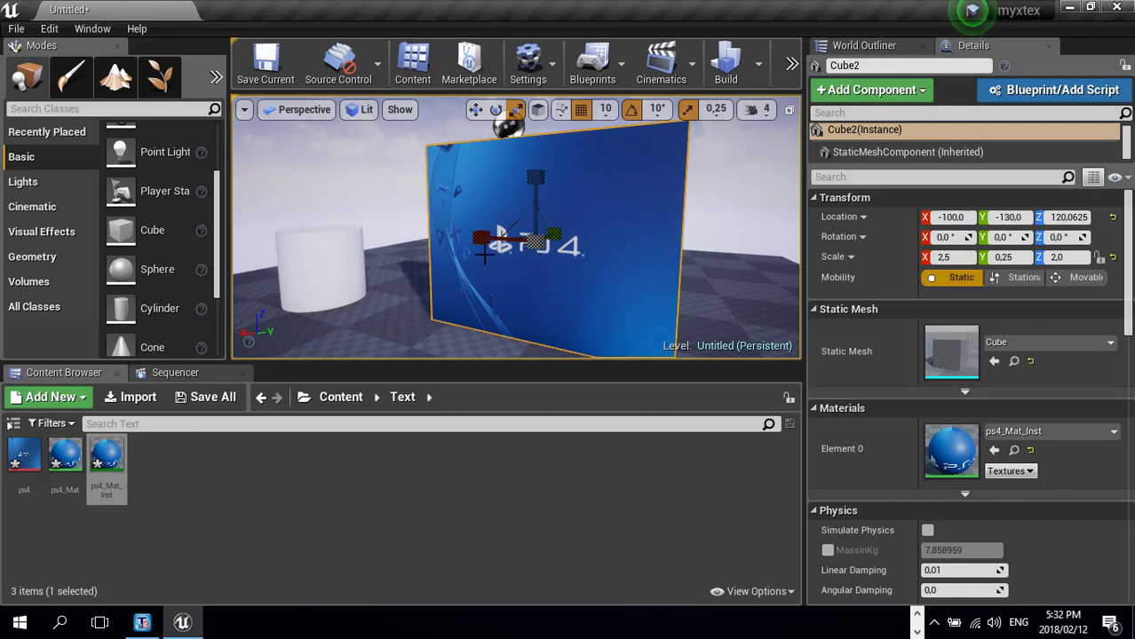
- Try rescaling the wall panel along its X axis, and undo the scaling
mouse_move(484, 241)
left_mouse_down()
mouse_move(451, 241)
mouse_move(515, 242)
mouse_move(488, 241)
left_mouse_up()
key("ctrl+z")
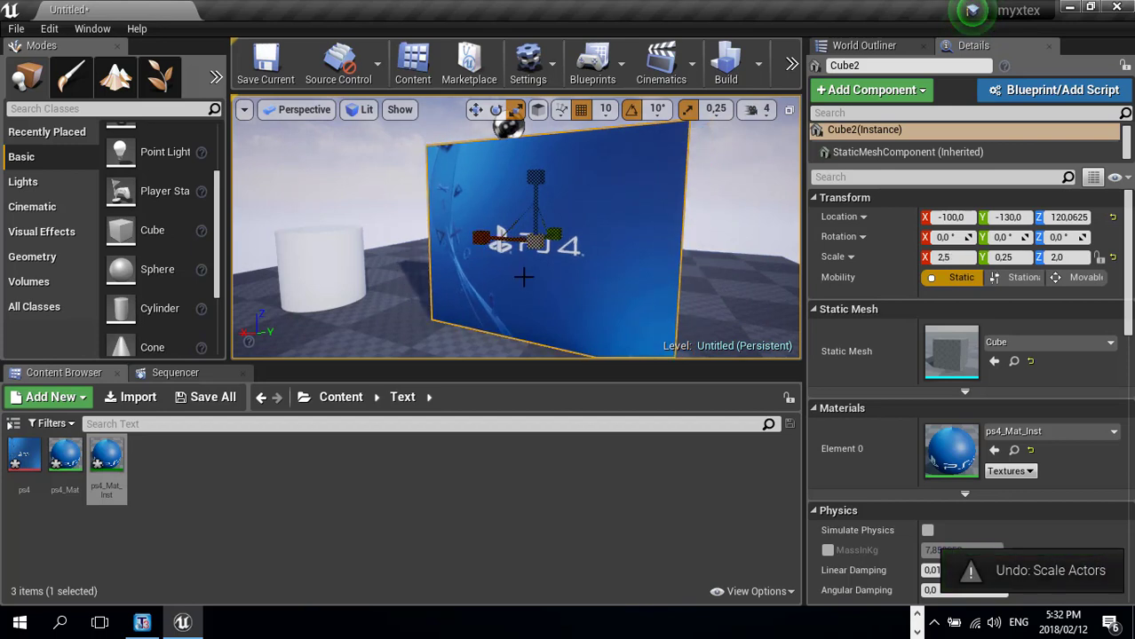
mouse_move(506, 257)
right_mouse_down()
mouse_move(466, 259)
mouse_move(522, 241)
right_mouse_up()
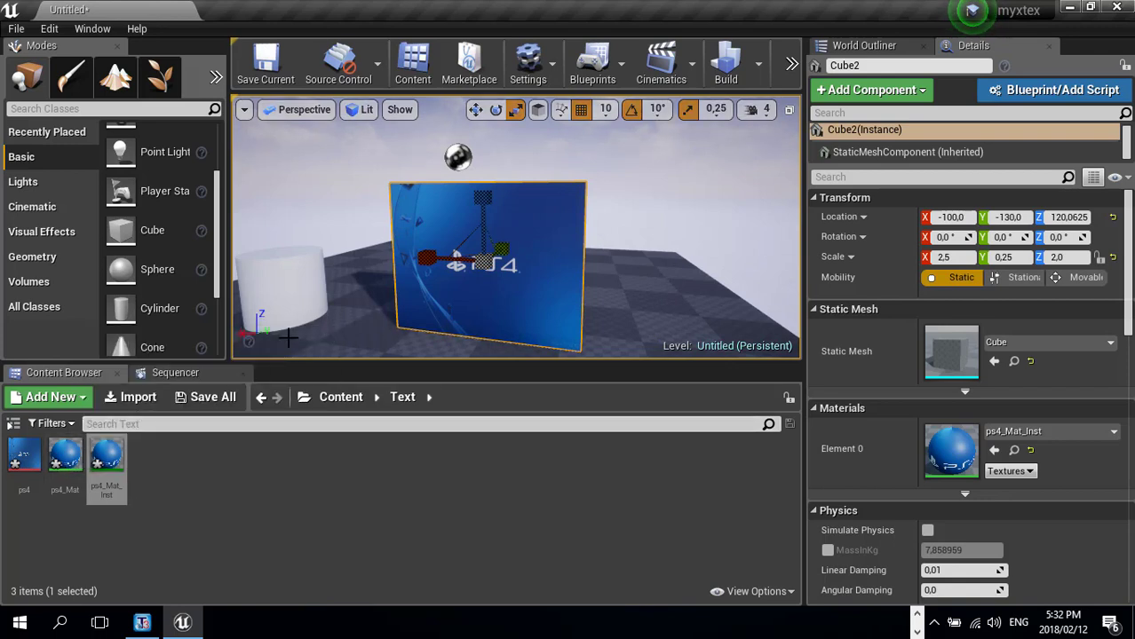
- Open the ps4_Mat material in a maximized editor and move the Texture Sample node farther from the material node
double_click(69, 453)
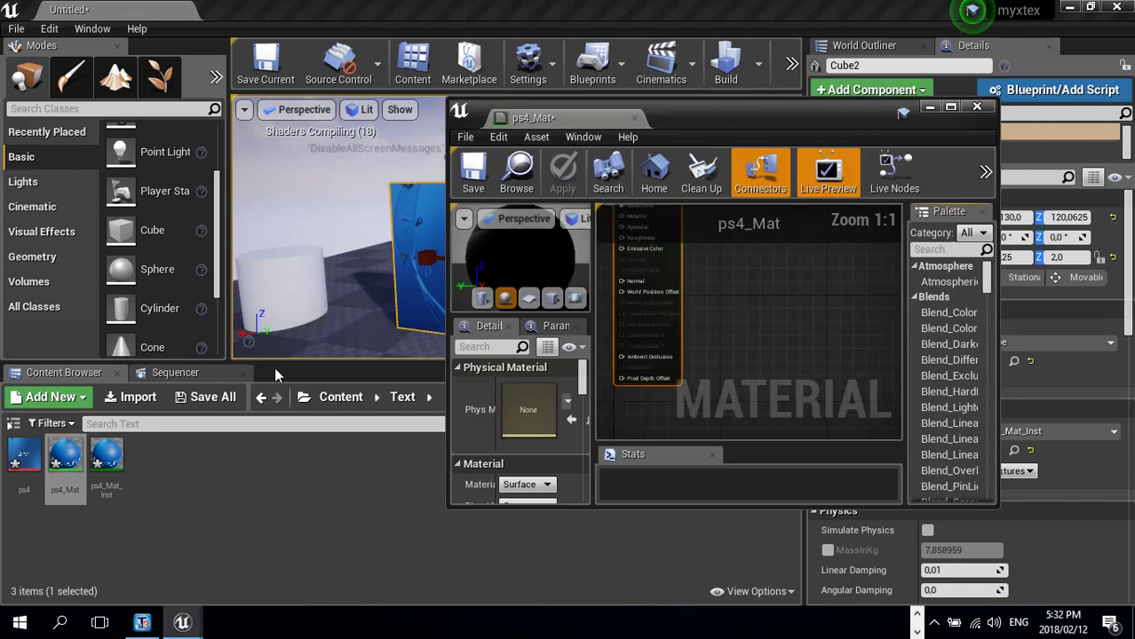
left_click(951, 115)
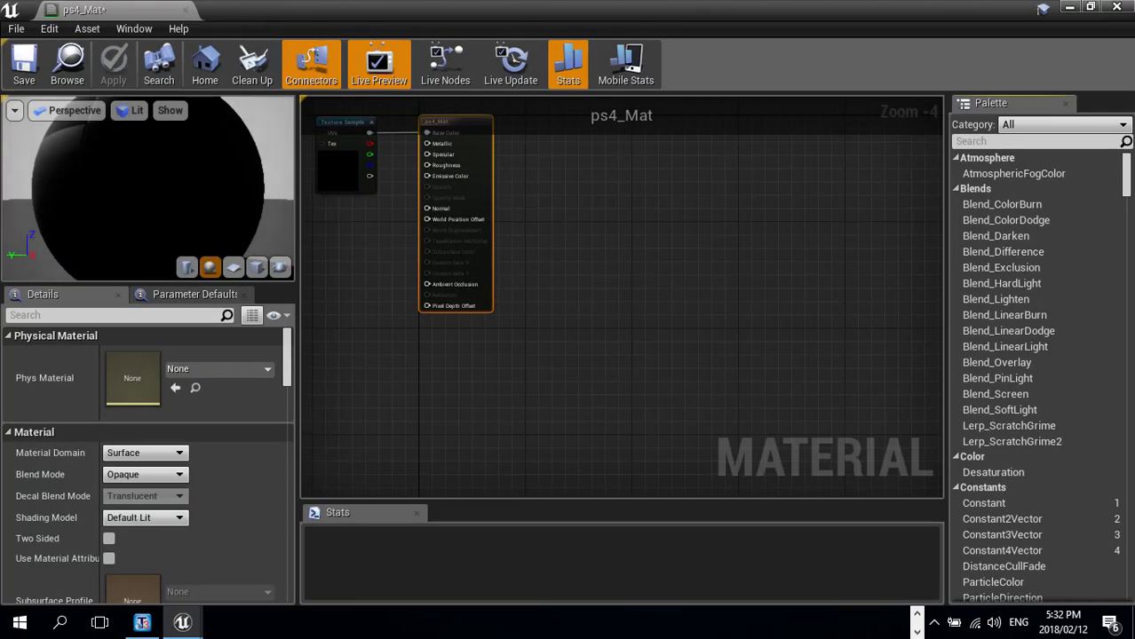
left_click_drag(641, 209, 572, 209)
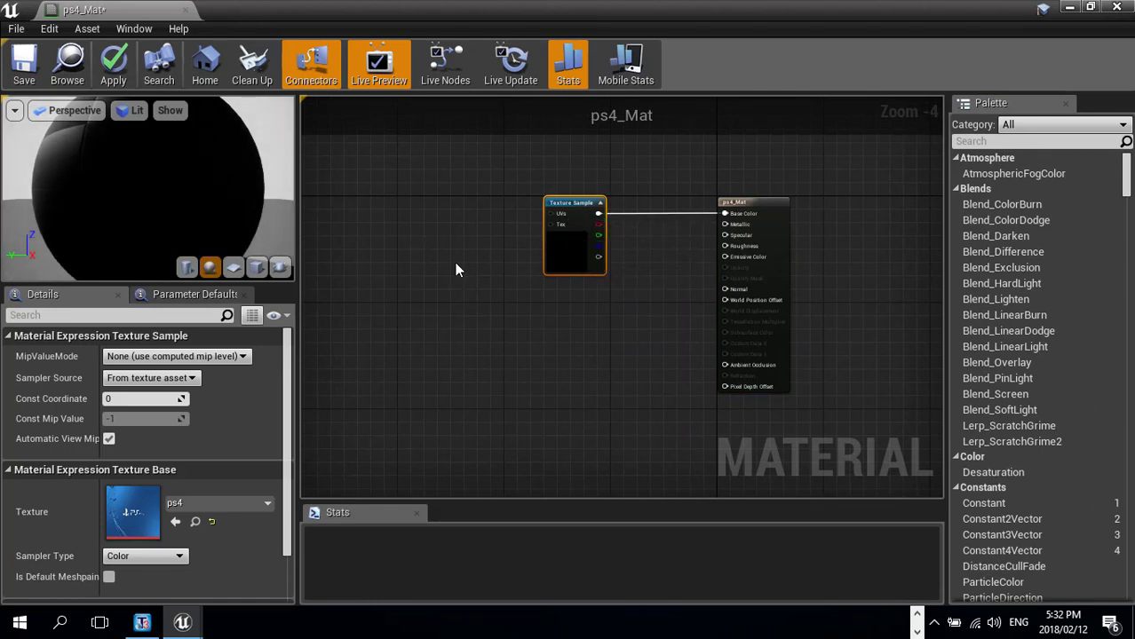
- Add two Multiply nodes below the Texture Sample and a Texture Coordinate node beside it
left_click(505, 310)
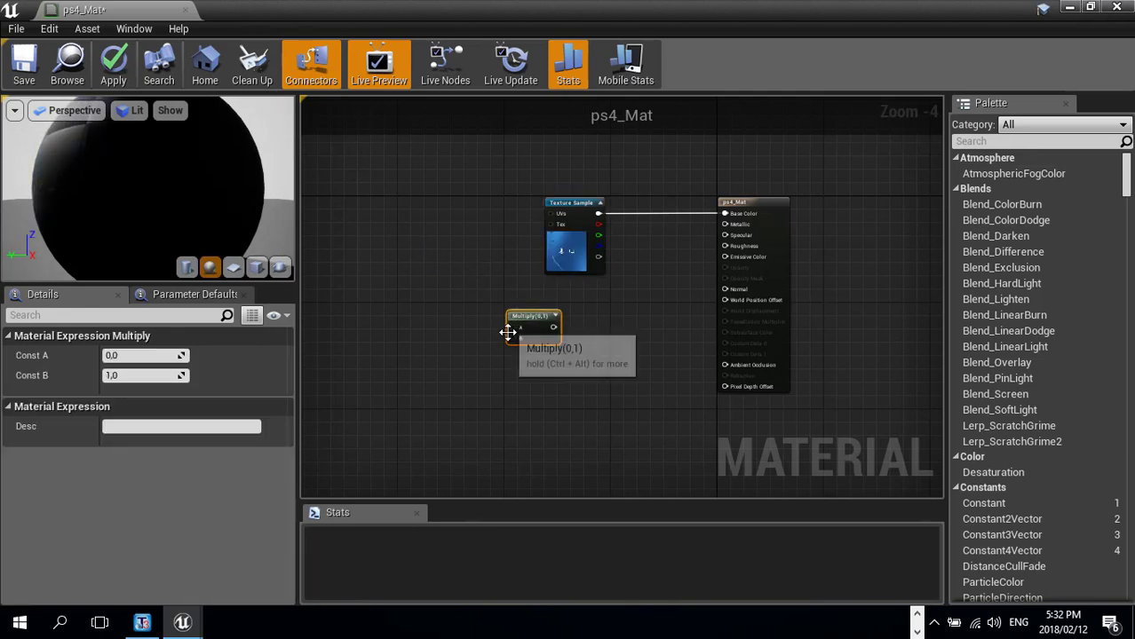
left_click(522, 390)
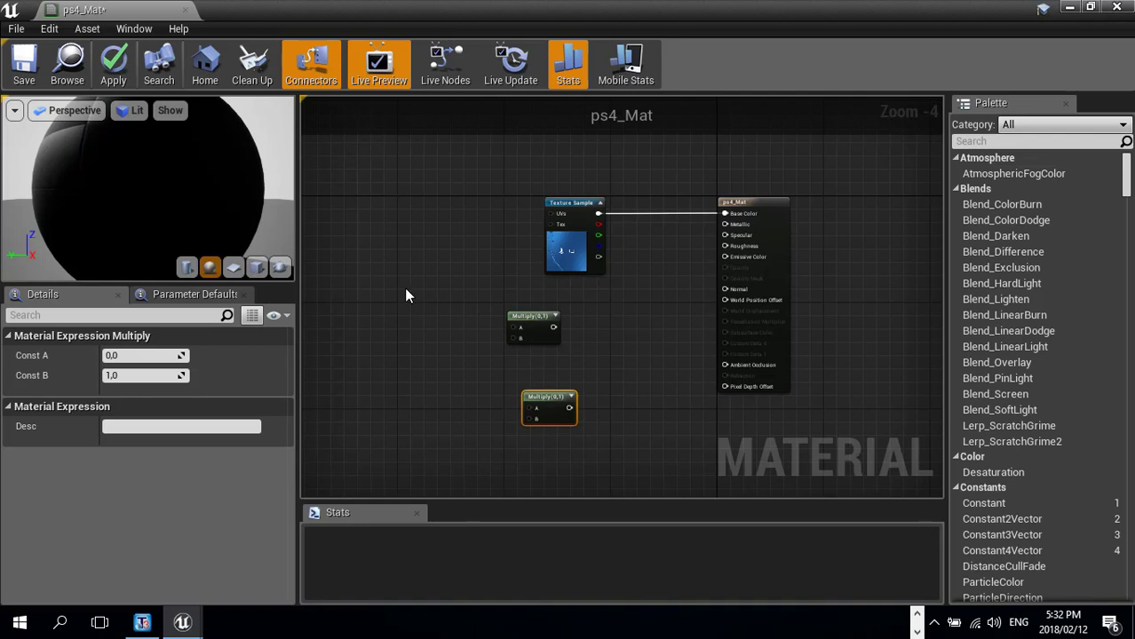
left_click(408, 215)
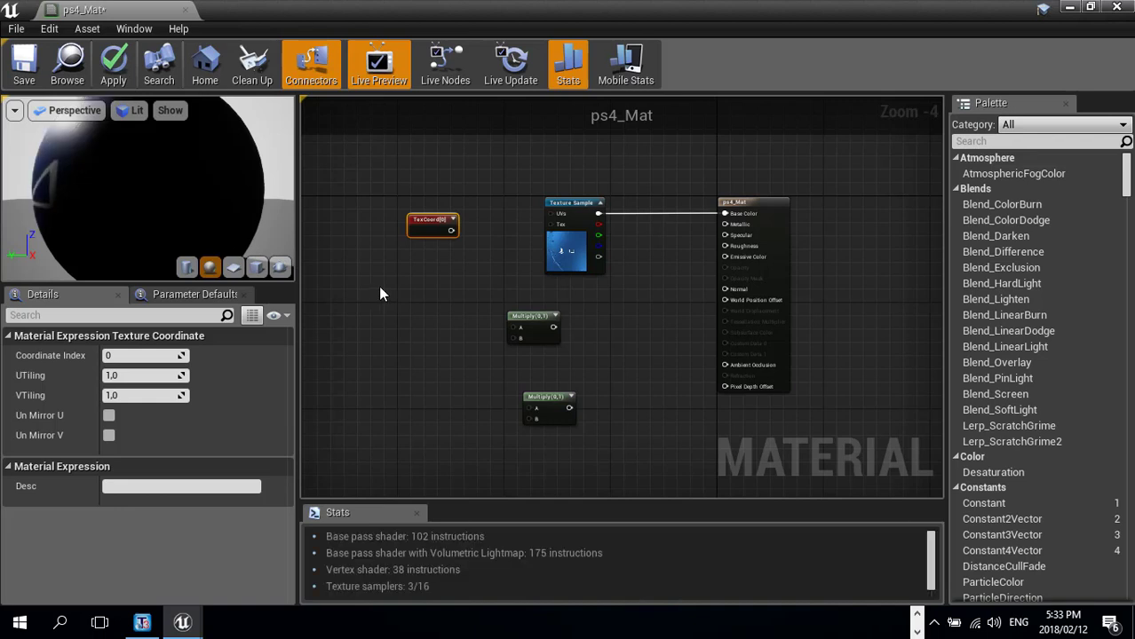
- Add a Constant node below the TexCoord node and convert it to a parameter named Length
left_click(380, 288)
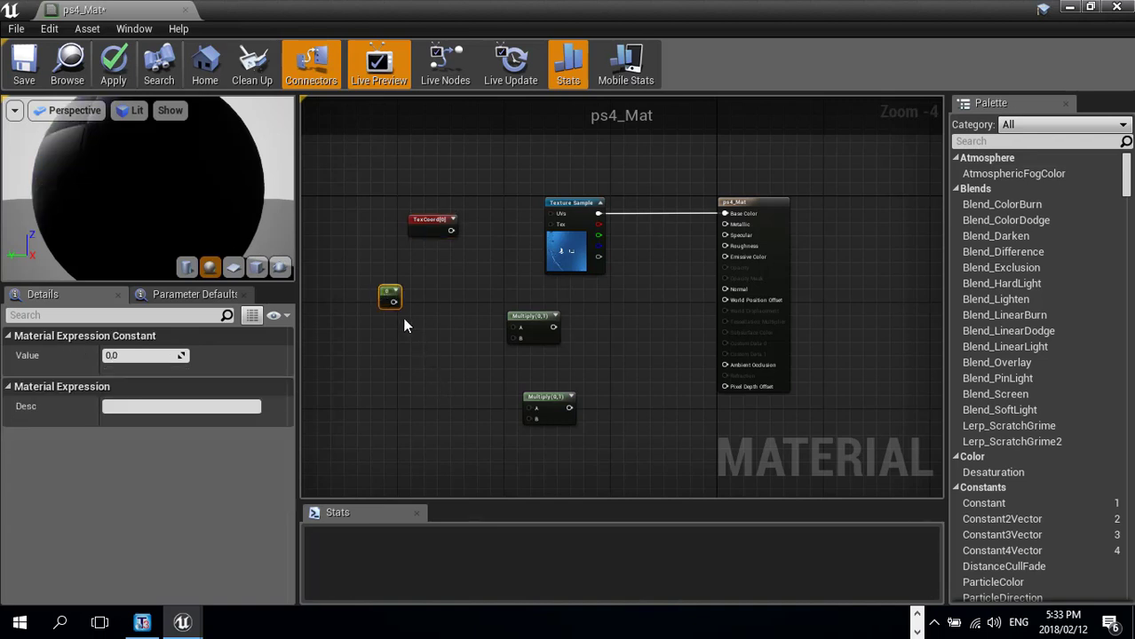
right_click(391, 297)
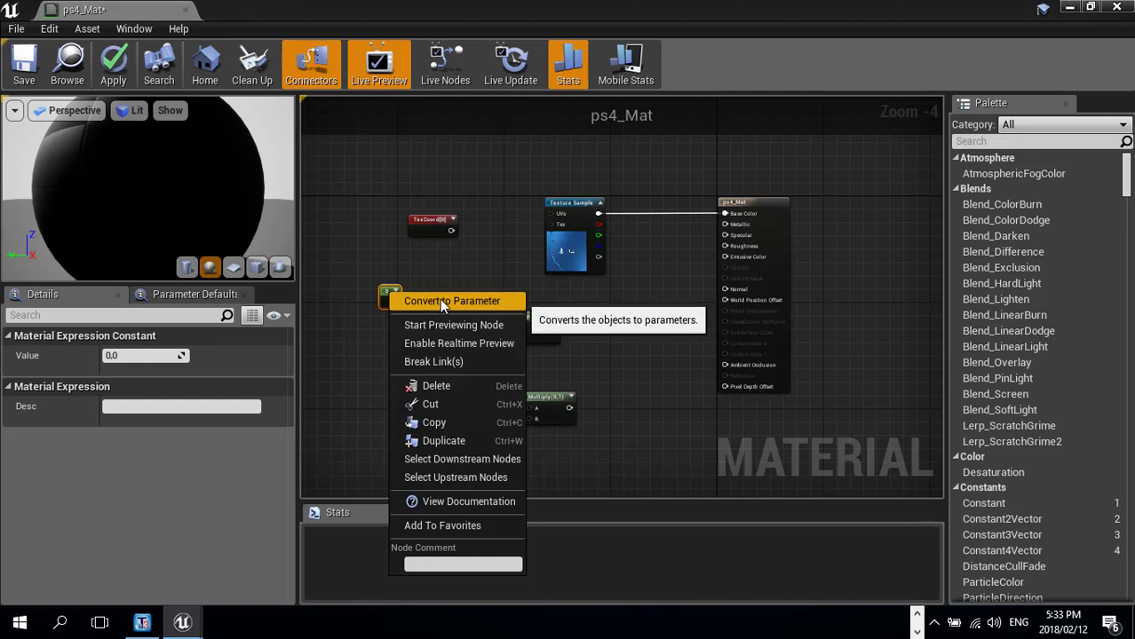
left_click(441, 302)
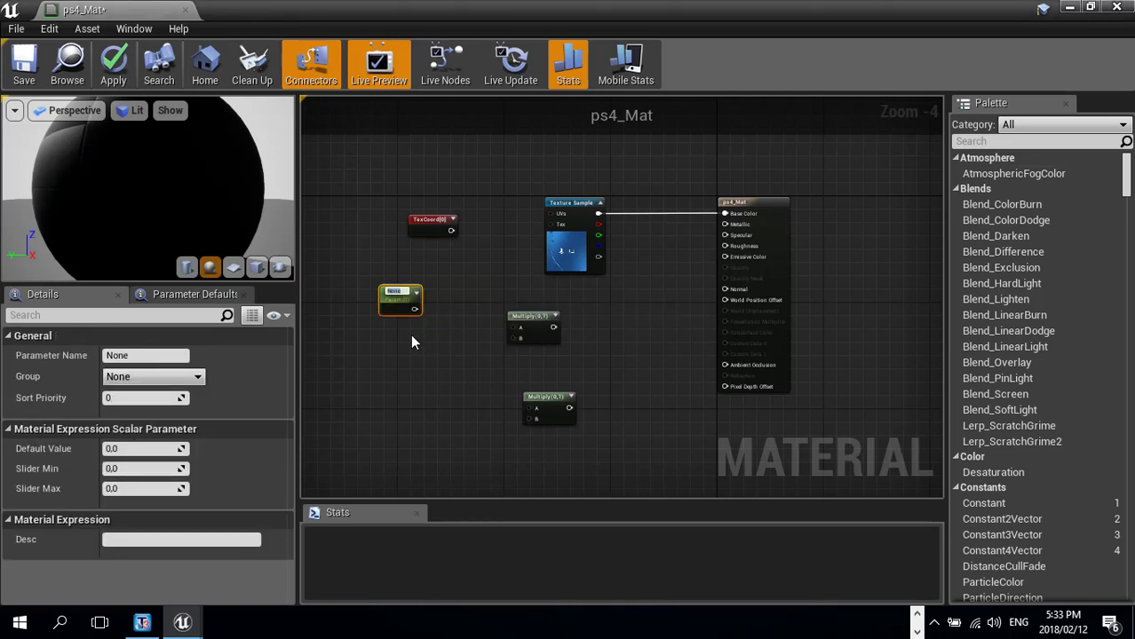
type("Length")
key("Return")
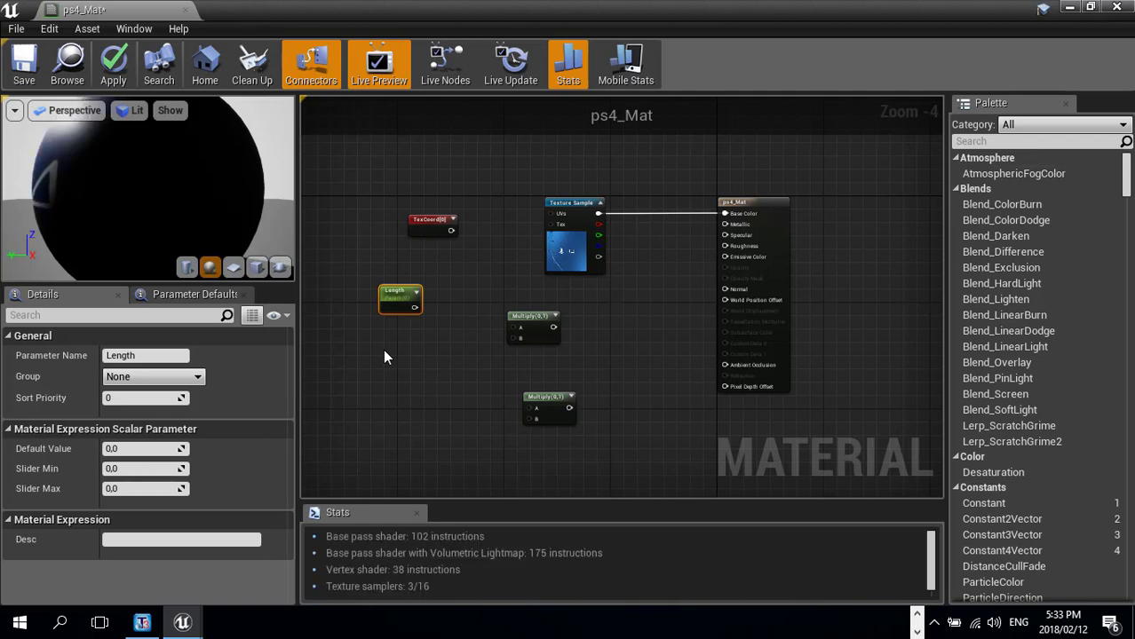
- Add a Constant node below Length, convert it to a parameter named Width, and line up the two parameter nodes closely
left_click(385, 352)
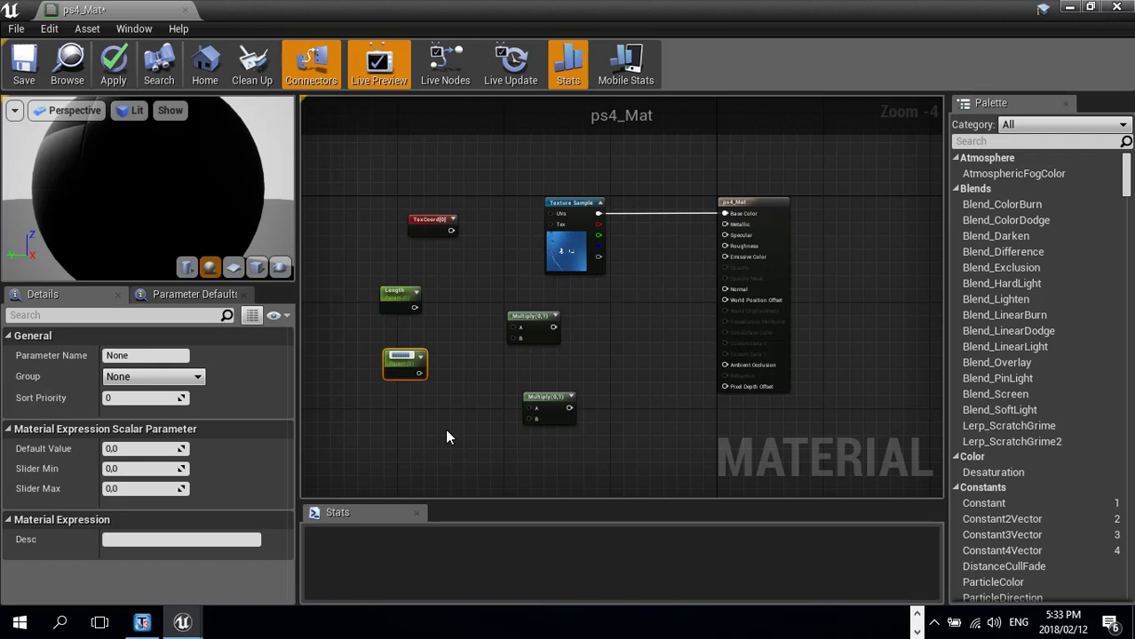
type("Width")
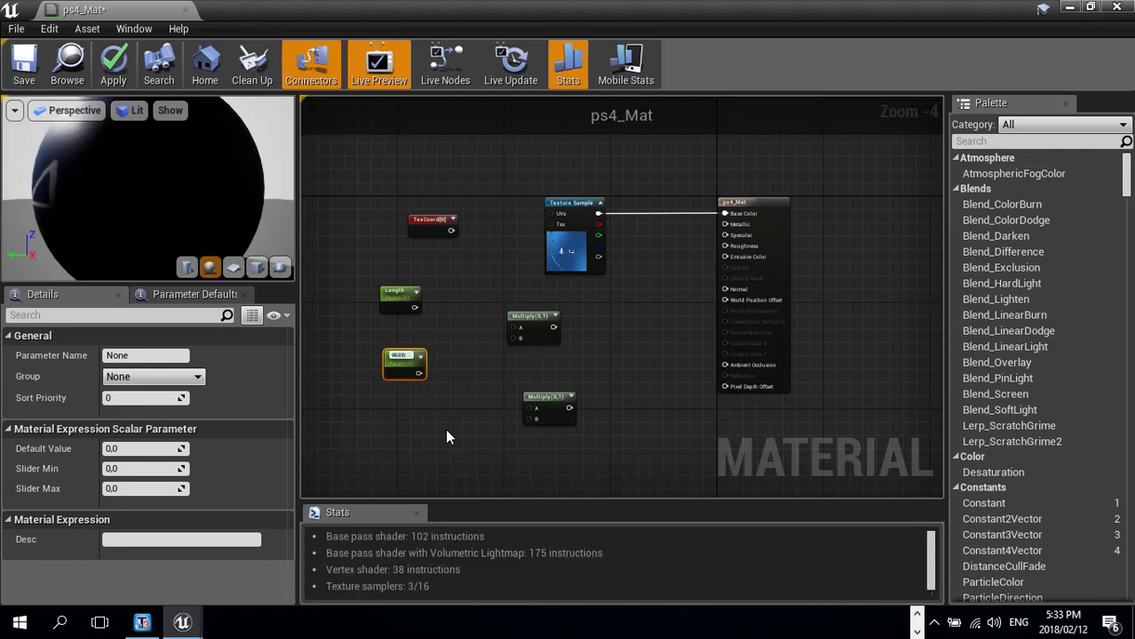
key("Return")
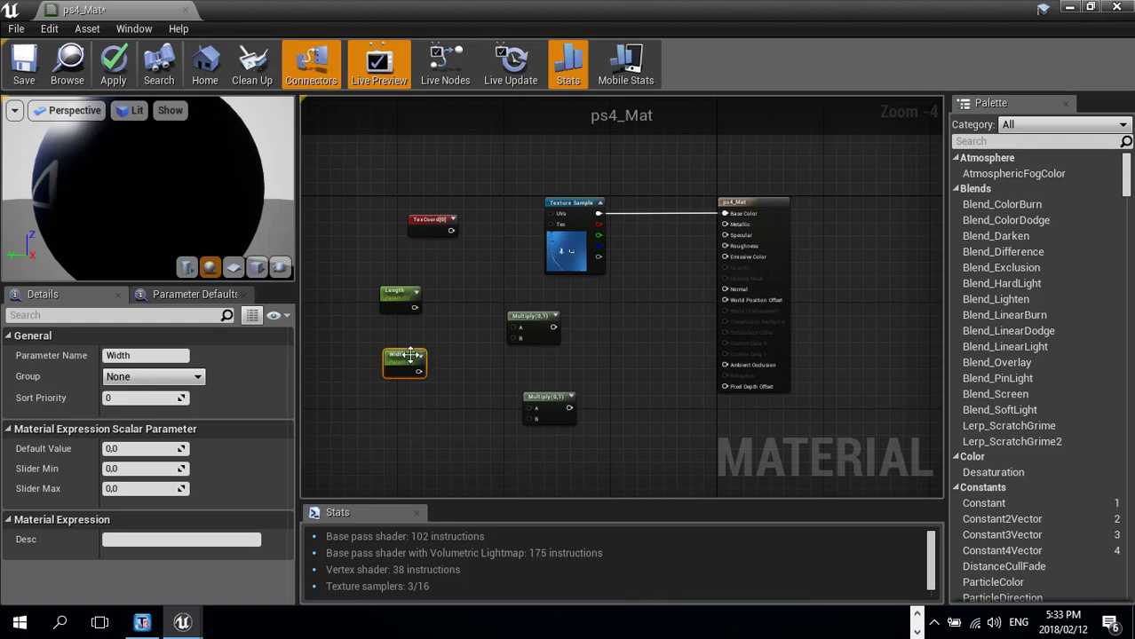
left_click(399, 297)
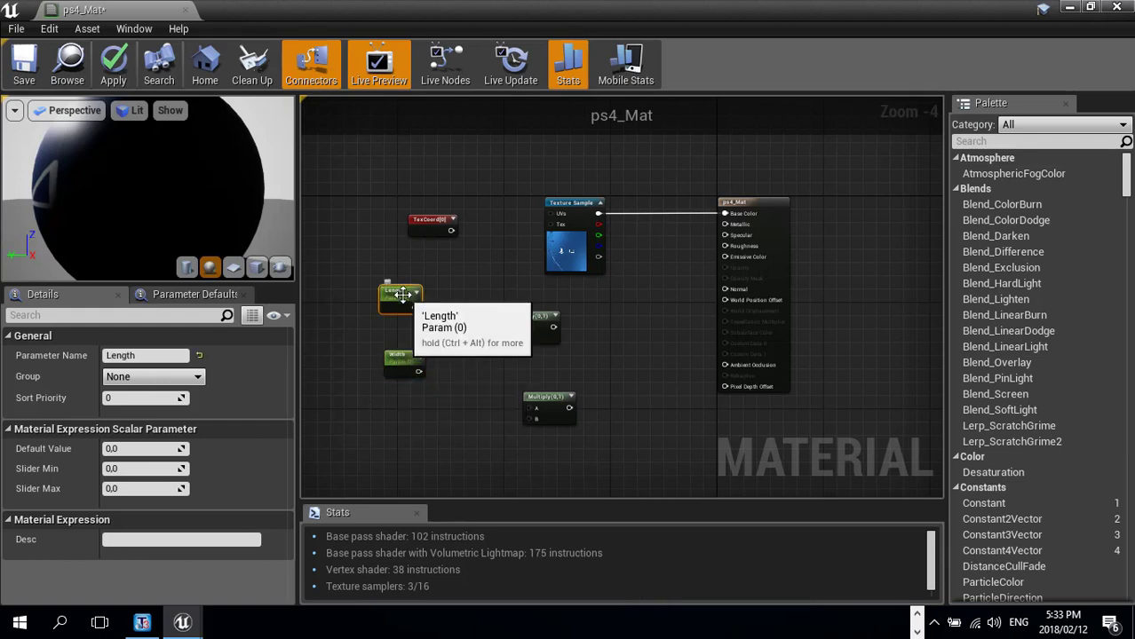
left_click_drag(401, 364, 395, 357)
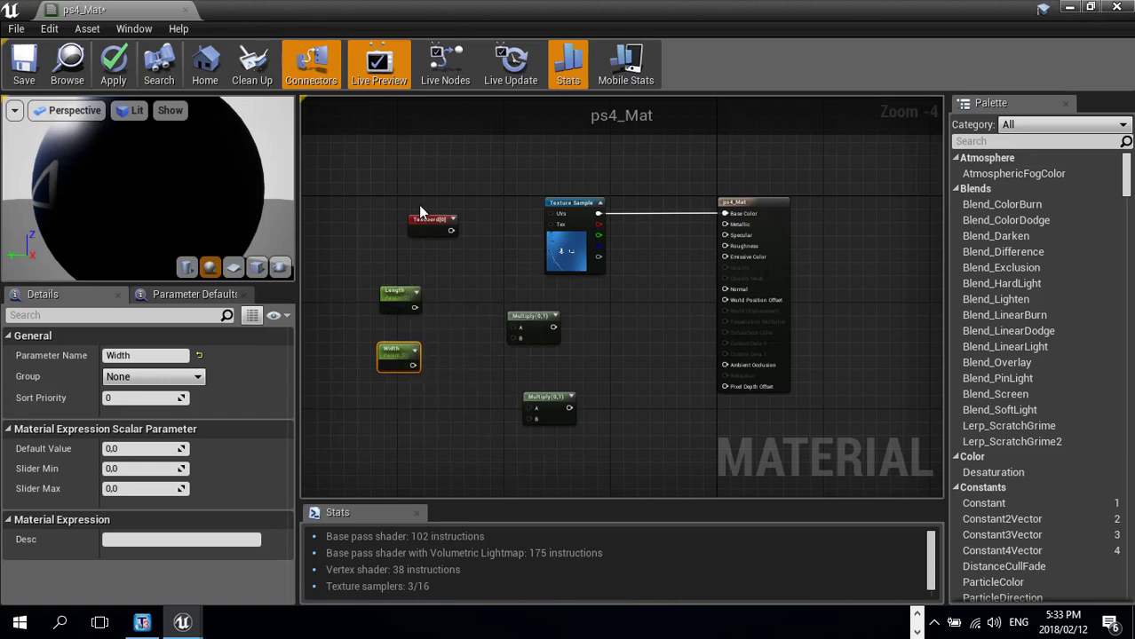
left_click_drag(401, 300, 401, 311)
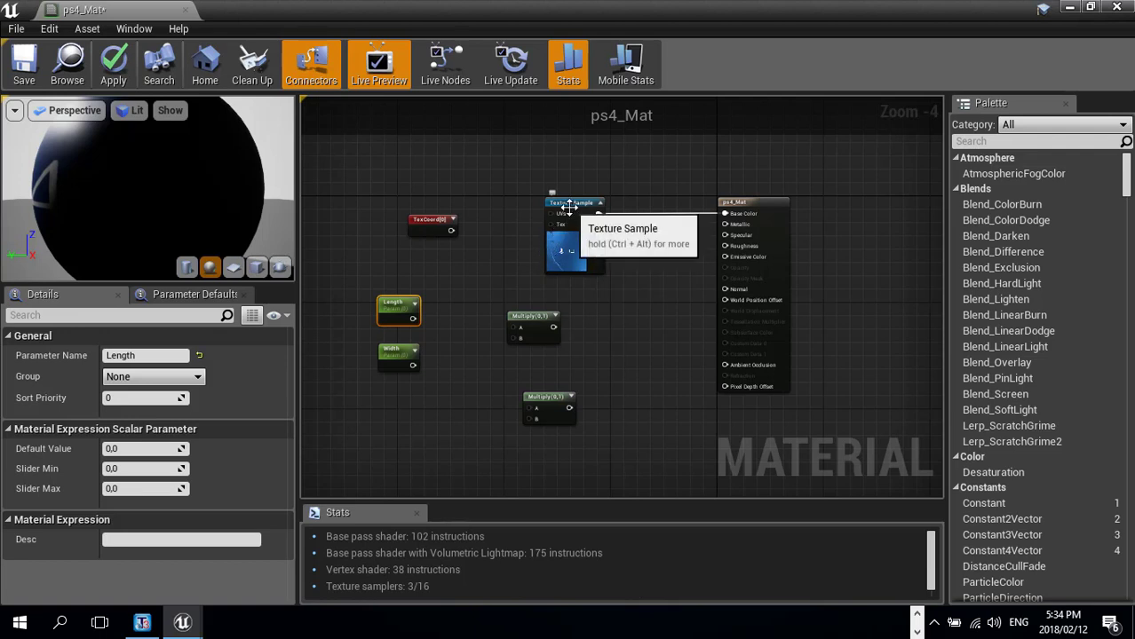
- Spread out the Texture Sample, TexCoord and first Multiply nodes, and connect TexCoord to that Multiply's A input
left_click_drag(559, 218, 598, 226)
left_click_drag(415, 218, 398, 205)
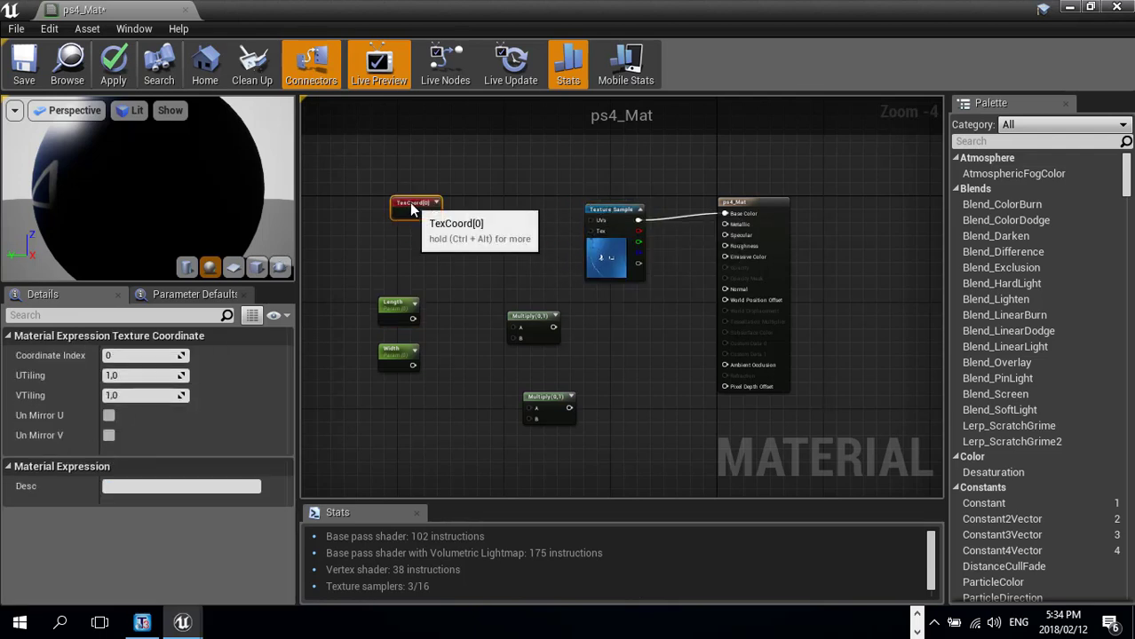
left_click_drag(529, 315, 487, 271)
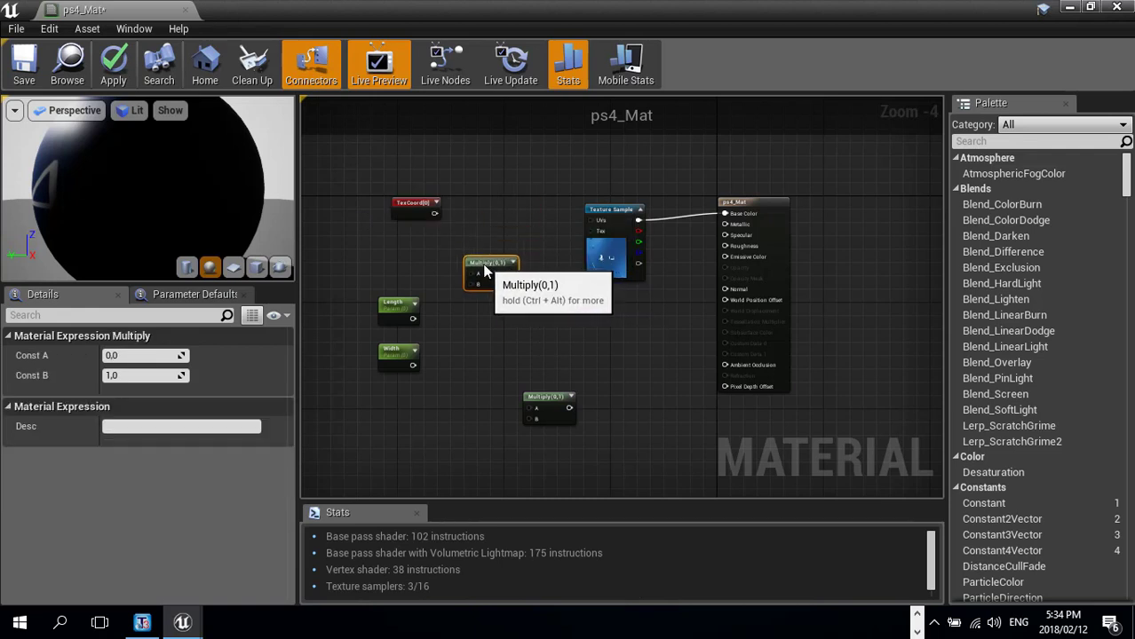
left_click_drag(433, 213, 472, 284)
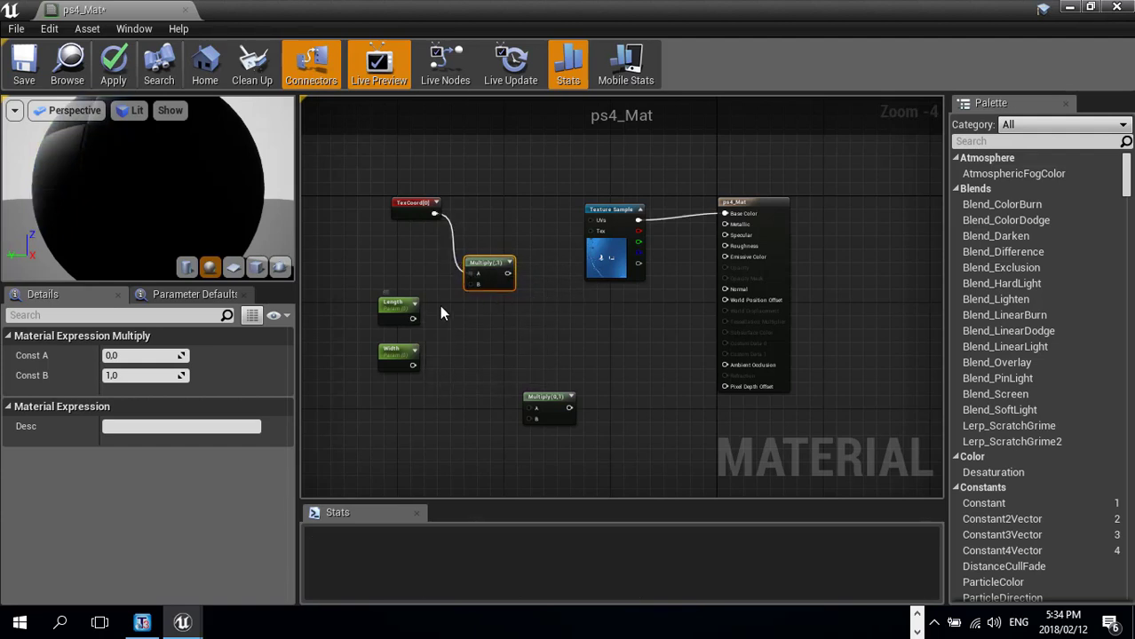
left_click_drag(493, 264, 512, 264)
- Move both parameters and the second Multiply together, feed Length and Width into it, and connect its output to the first Multiply's B input
left_click(416, 305)
left_click_drag(431, 390, 432, 392)
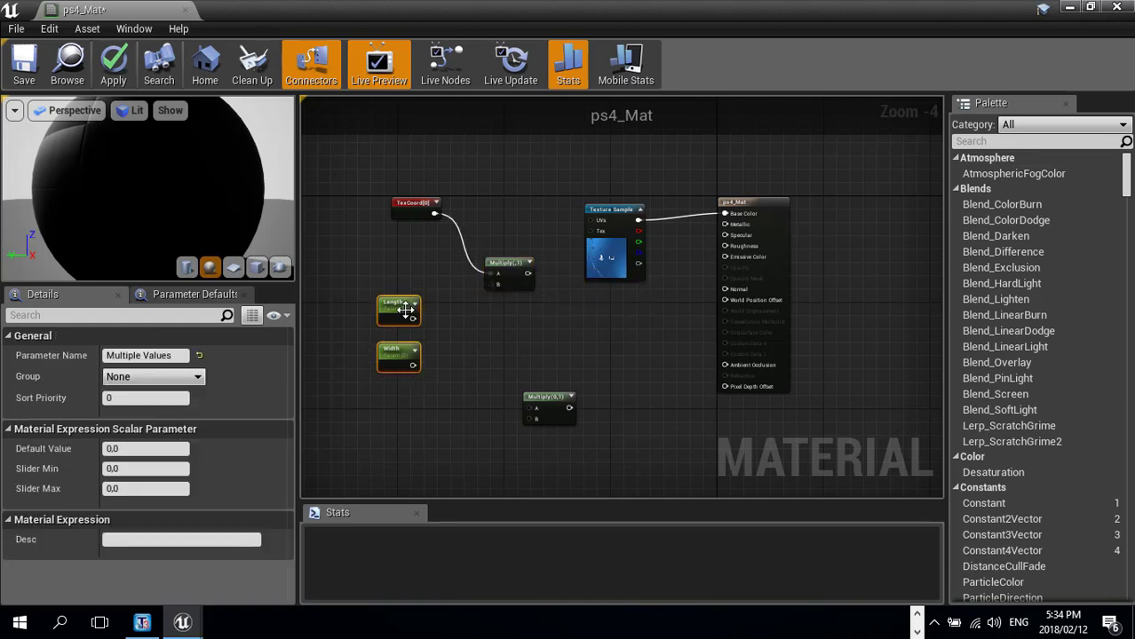
left_click_drag(405, 309, 365, 310)
left_click_drag(518, 396, 409, 333)
left_click_drag(371, 365, 491, 273)
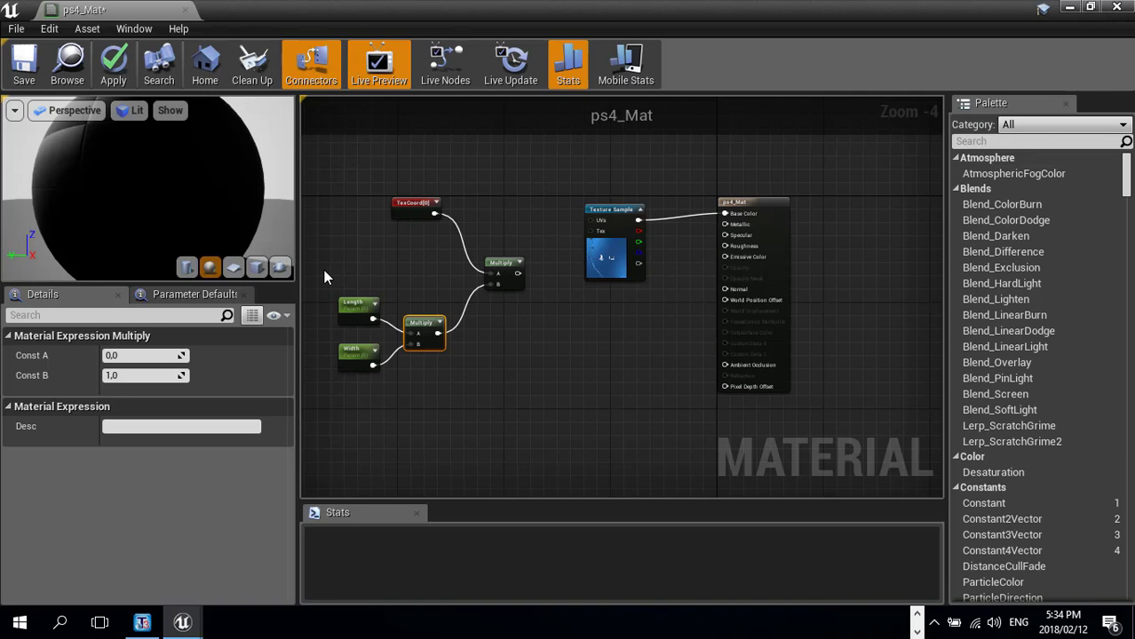
- Connect the final Multiply's output to the Texture Sample's UVs input and select the TexCoord node
left_click_drag(329, 269, 459, 351)
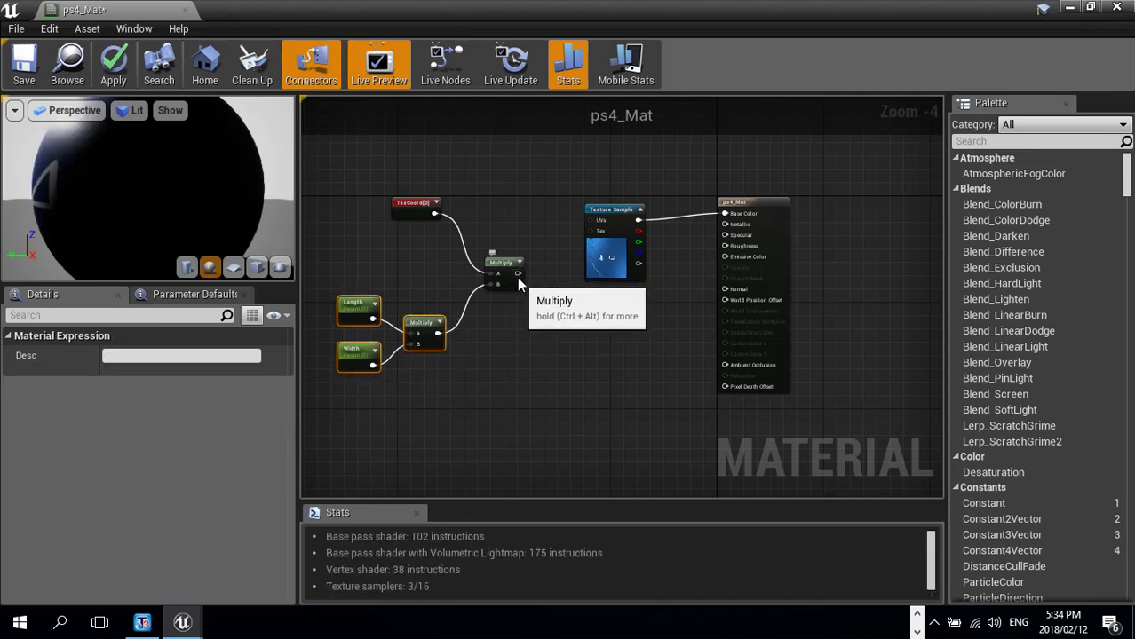
left_click_drag(544, 264, 592, 221)
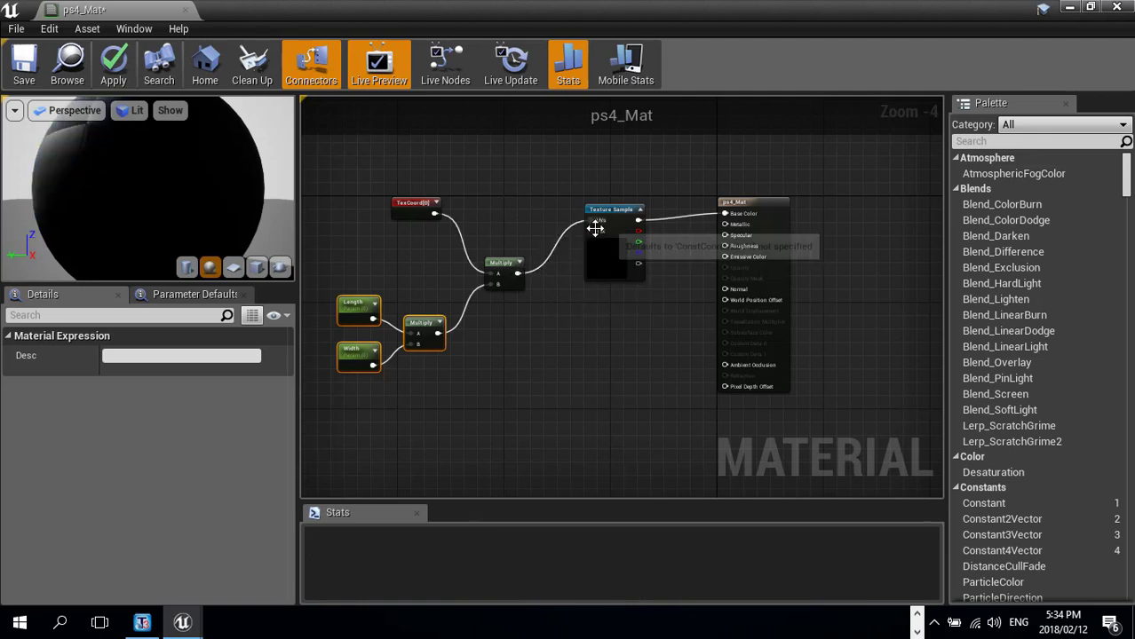
left_click_drag(380, 156, 444, 222)
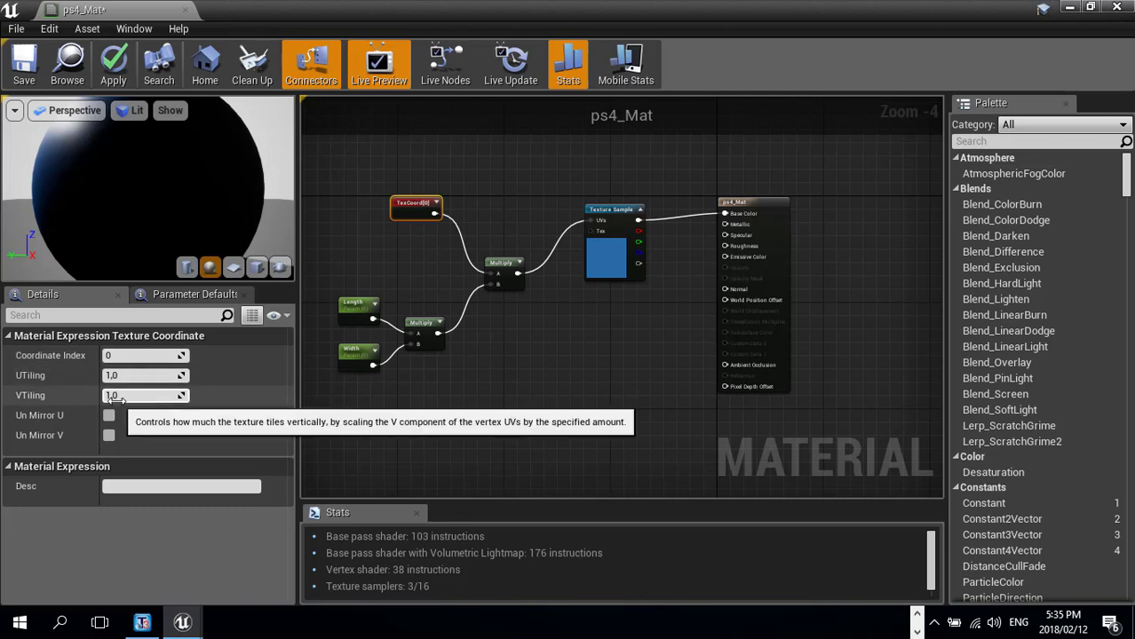
- Set the default values of the Length and Width parameters to 1 and turn the preview sphere to view the ps4 texture
left_click(359, 311)
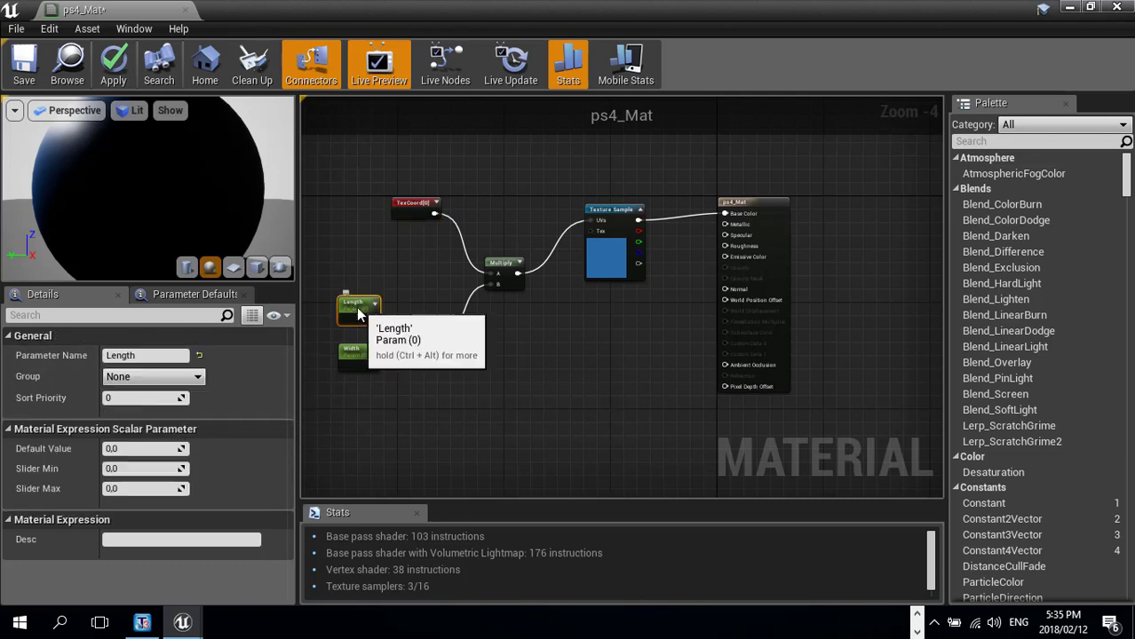
left_click(142, 448)
type("1")
left_click(355, 353)
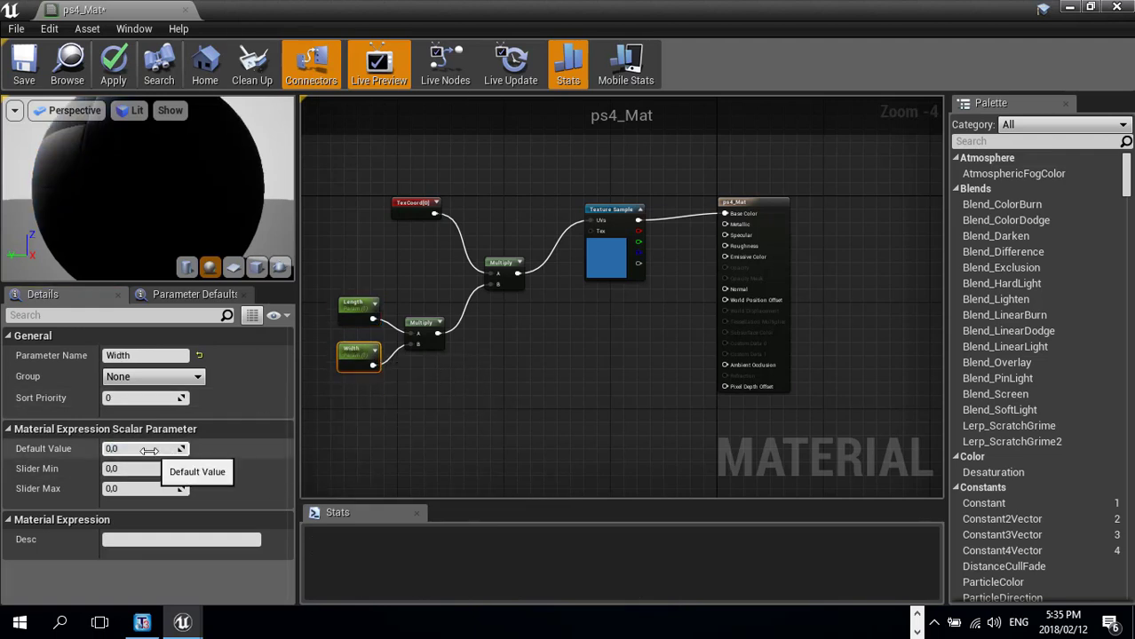
left_click(386, 435)
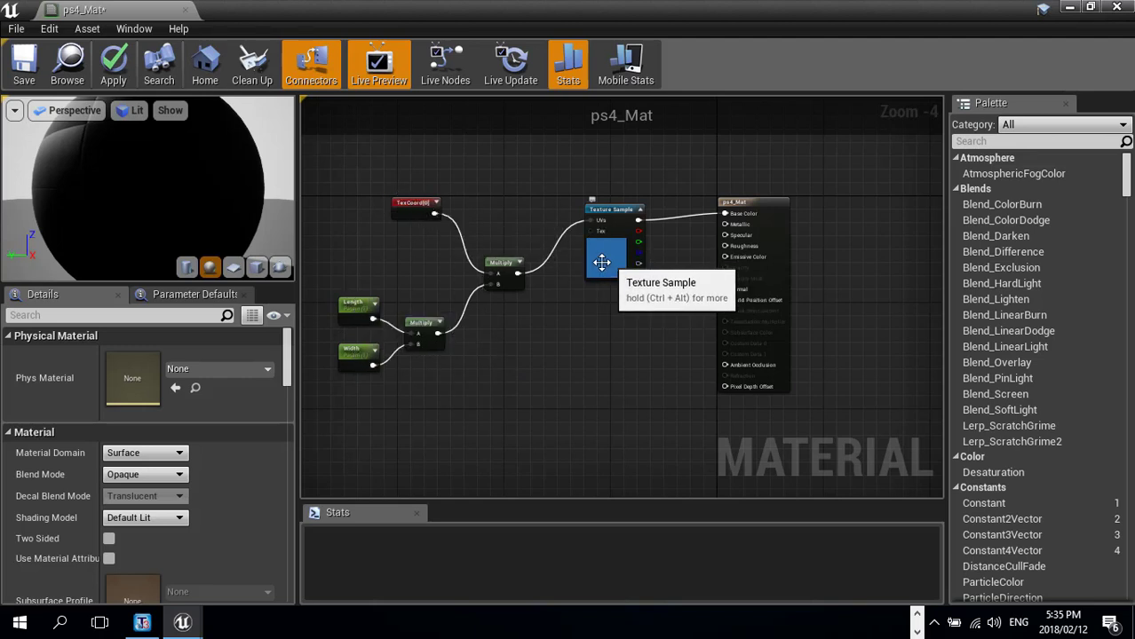
left_click_drag(166, 172, 237, 153)
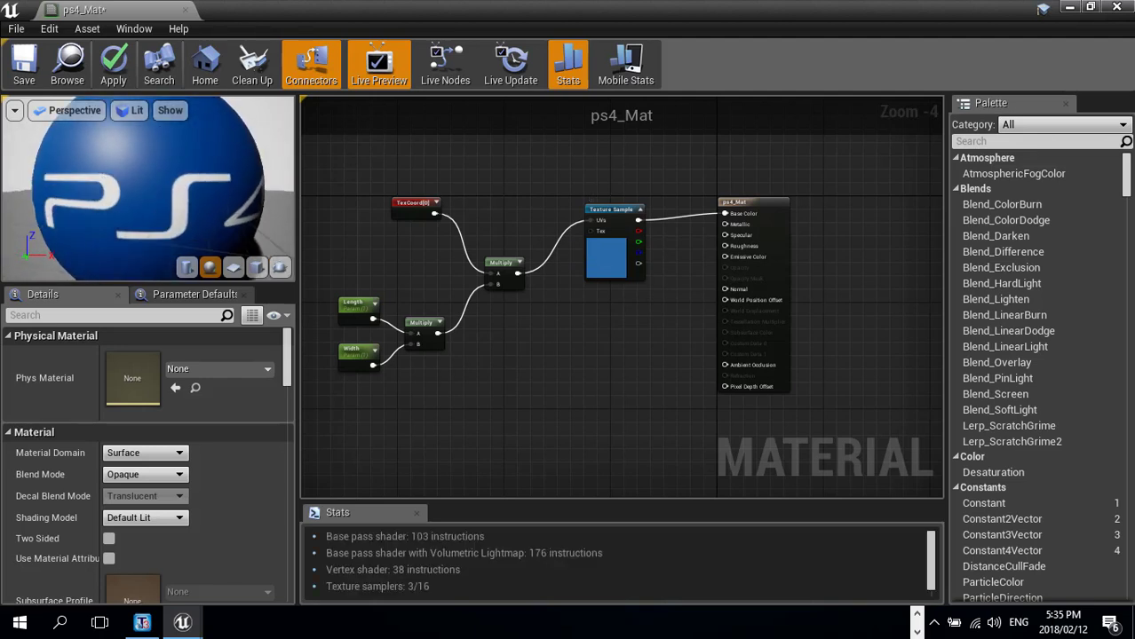
- Set the default values of Length and Width to 0 and inspect the texture on the preview sphere from several angles
left_click(352, 304)
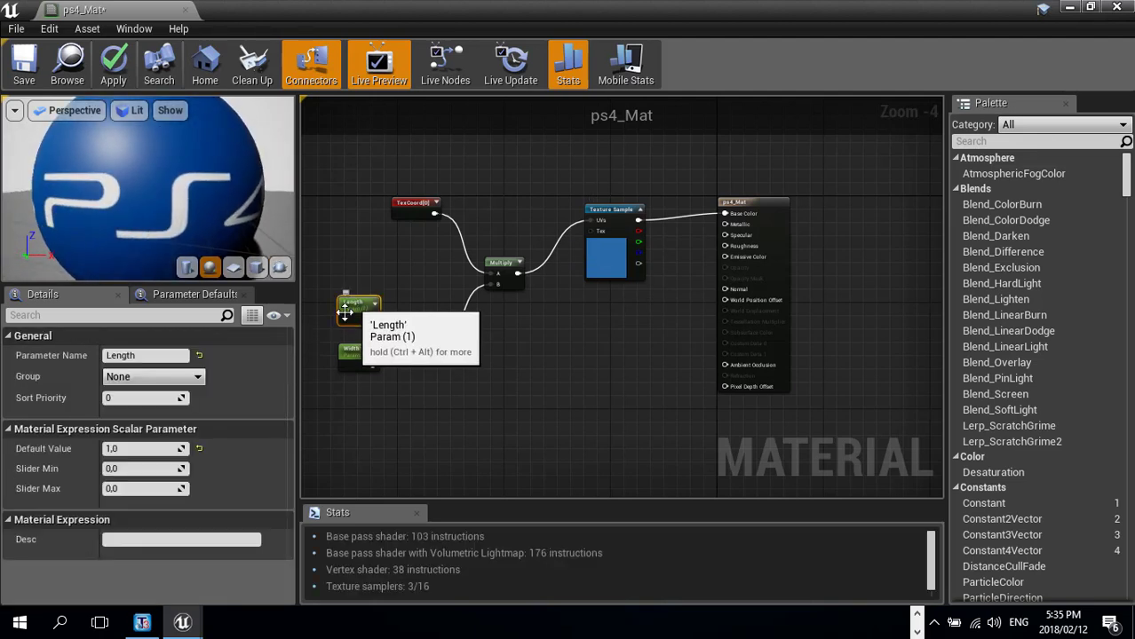
left_click(142, 449)
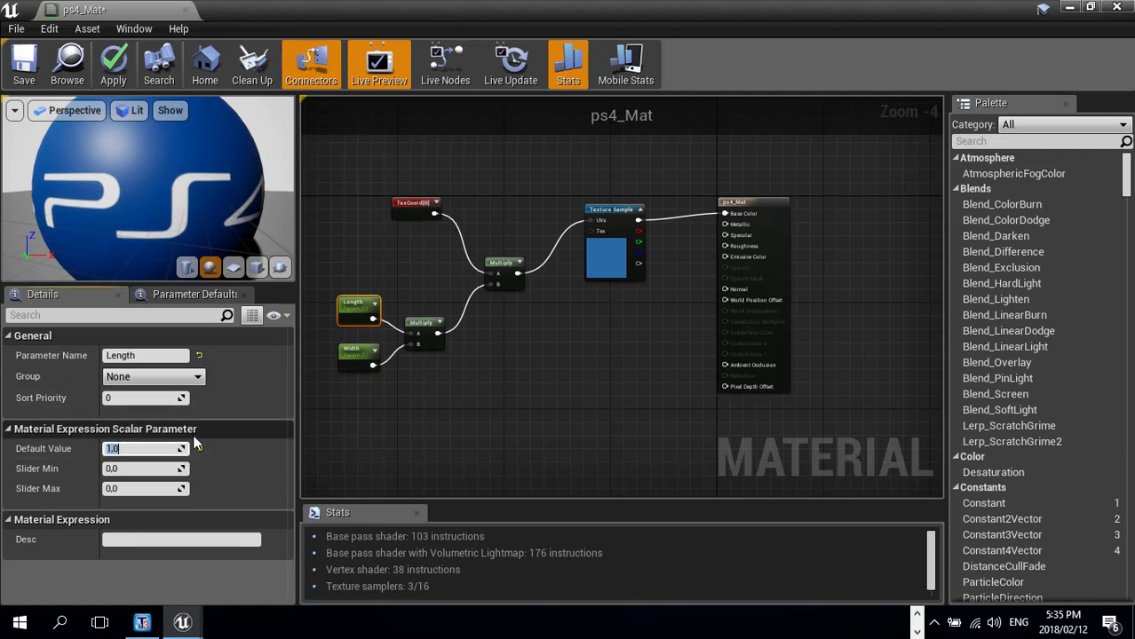
type("0")
key("Tab")
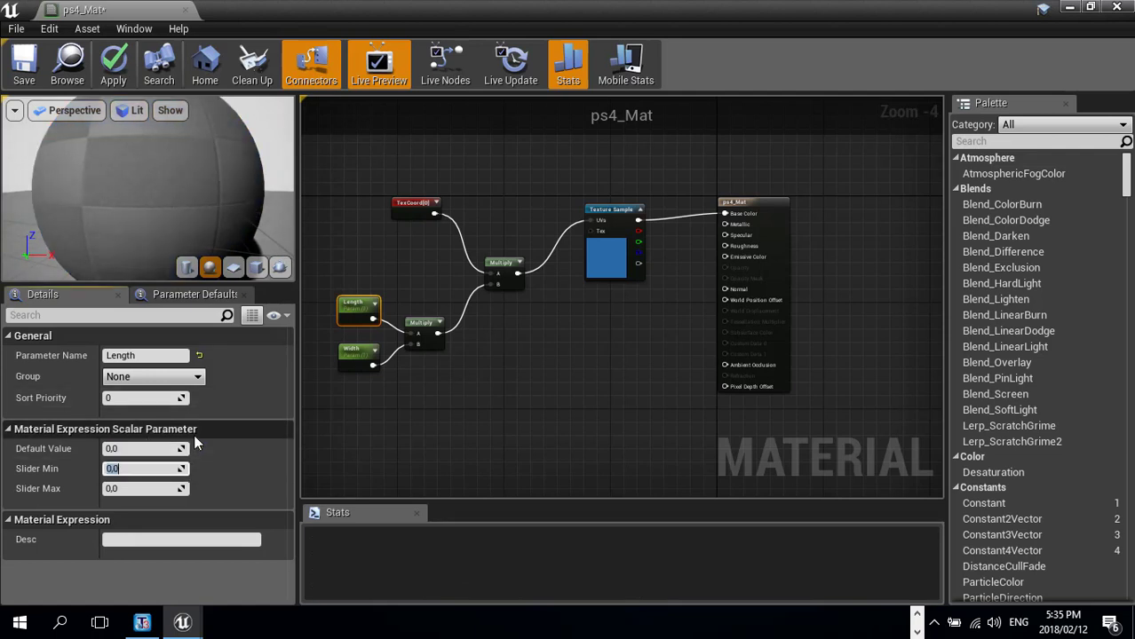
left_click(358, 350)
left_click(158, 450)
mouse_move(79, 148)
left_mouse_down()
mouse_move(149, 158)
mouse_move(156, 189)
mouse_move(124, 187)
mouse_move(196, 177)
left_mouse_up()
right_click_drag(123, 169, 124, 213)
right_click_drag(160, 169, 160, 135)
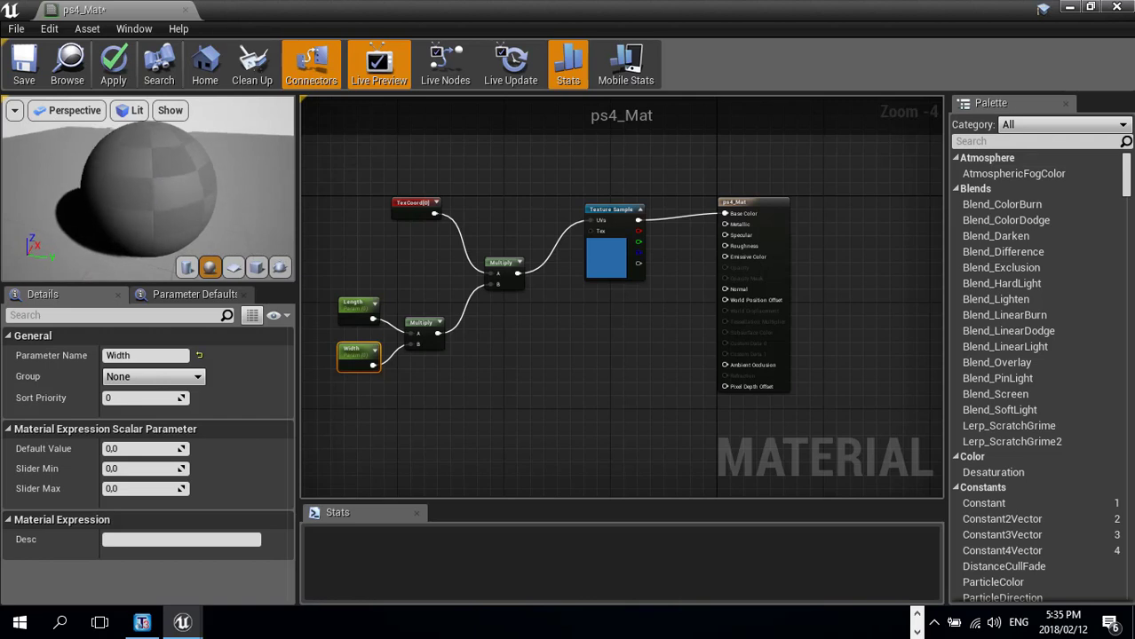
left_click_drag(254, 218, 186, 216)
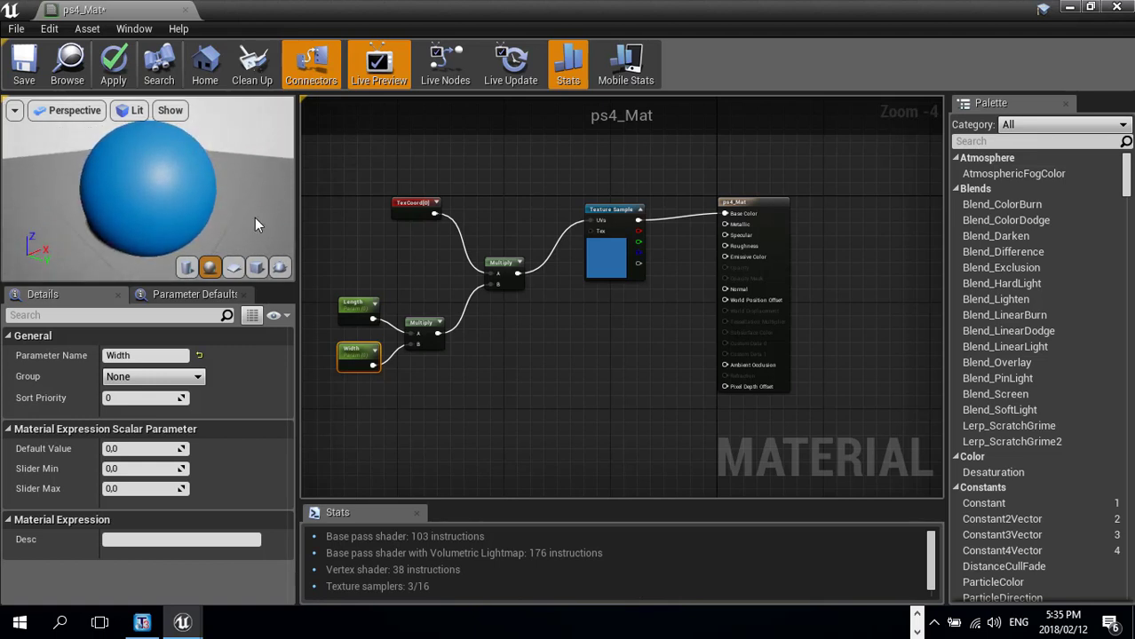
- Set the default values of Length and Width back to 1
left_click(357, 304)
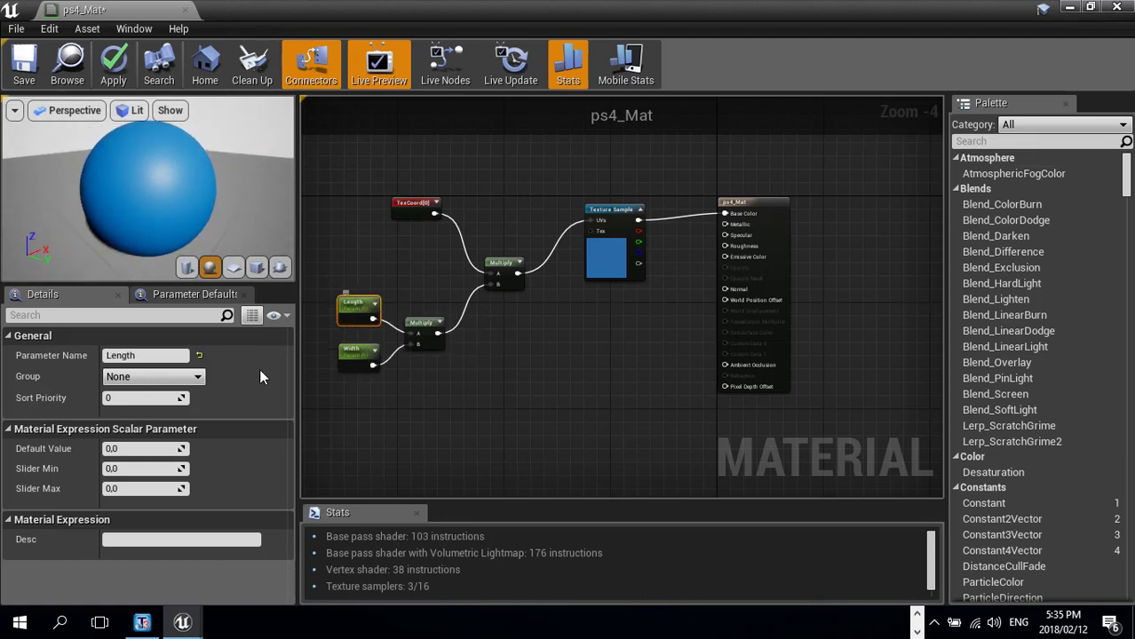
left_click(151, 450)
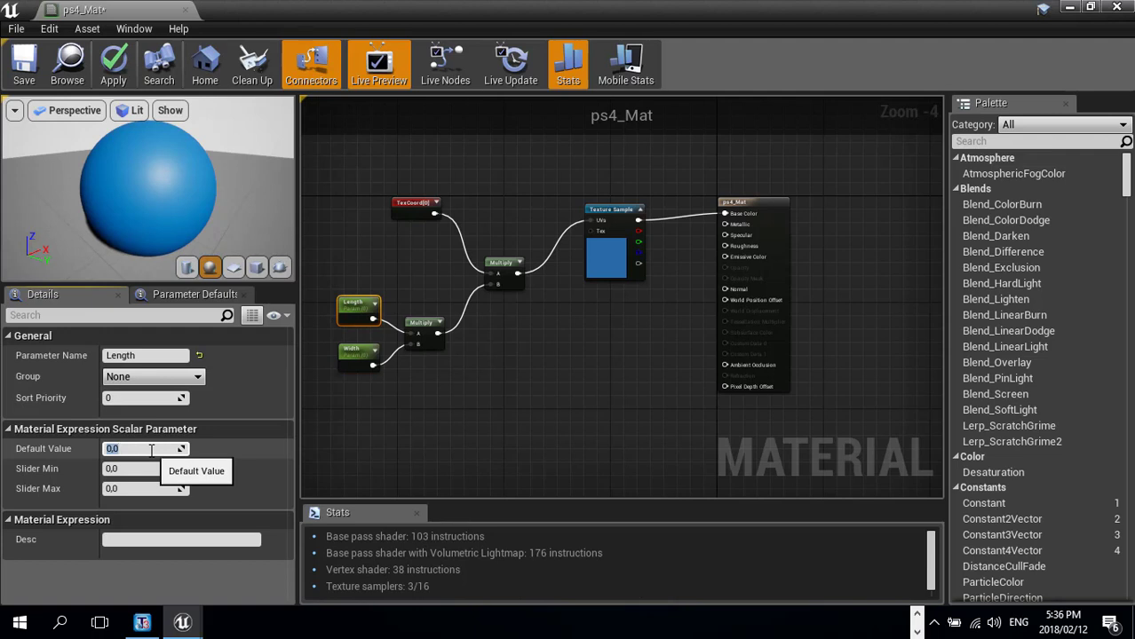
left_click(358, 352)
left_click(138, 448)
type("1")
key("Tab")
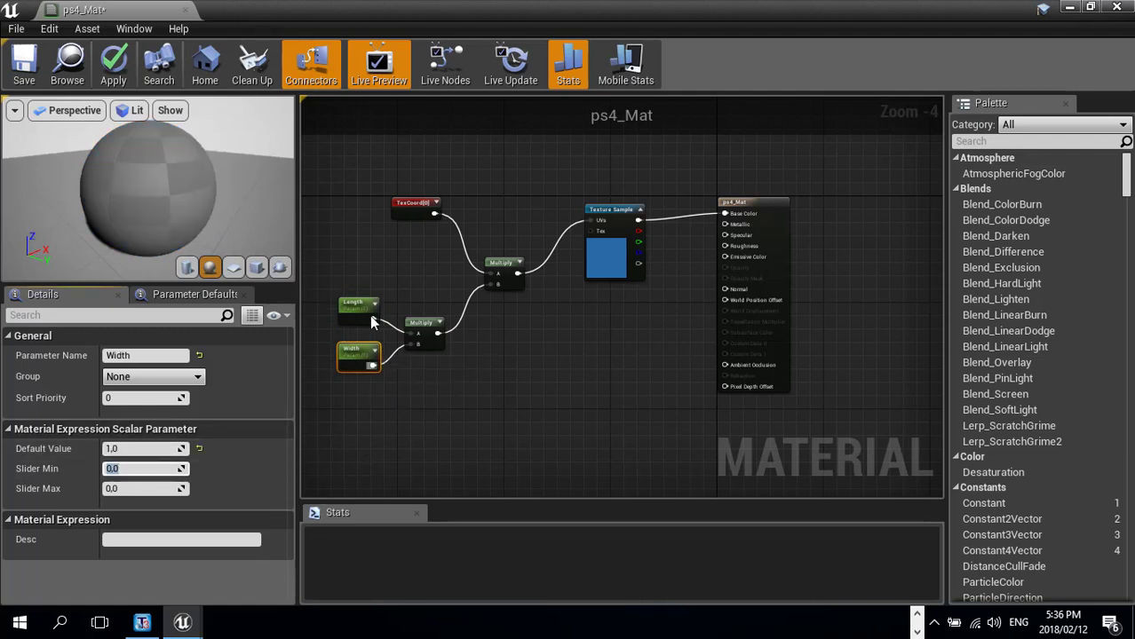
left_click(515, 416)
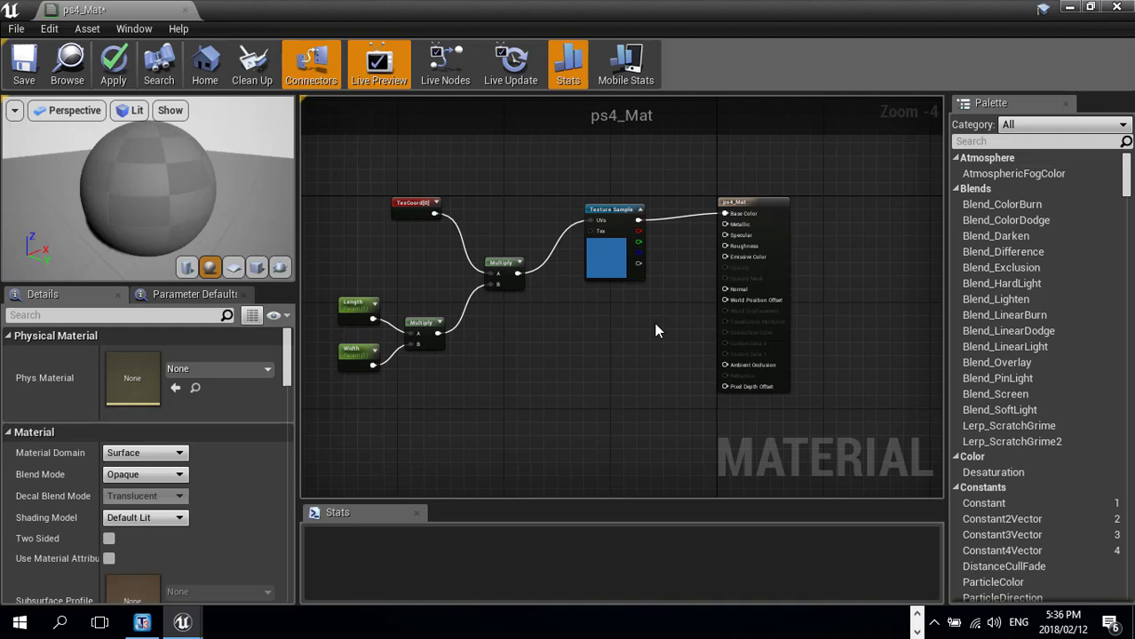
right_click_drag(744, 317, 755, 311)
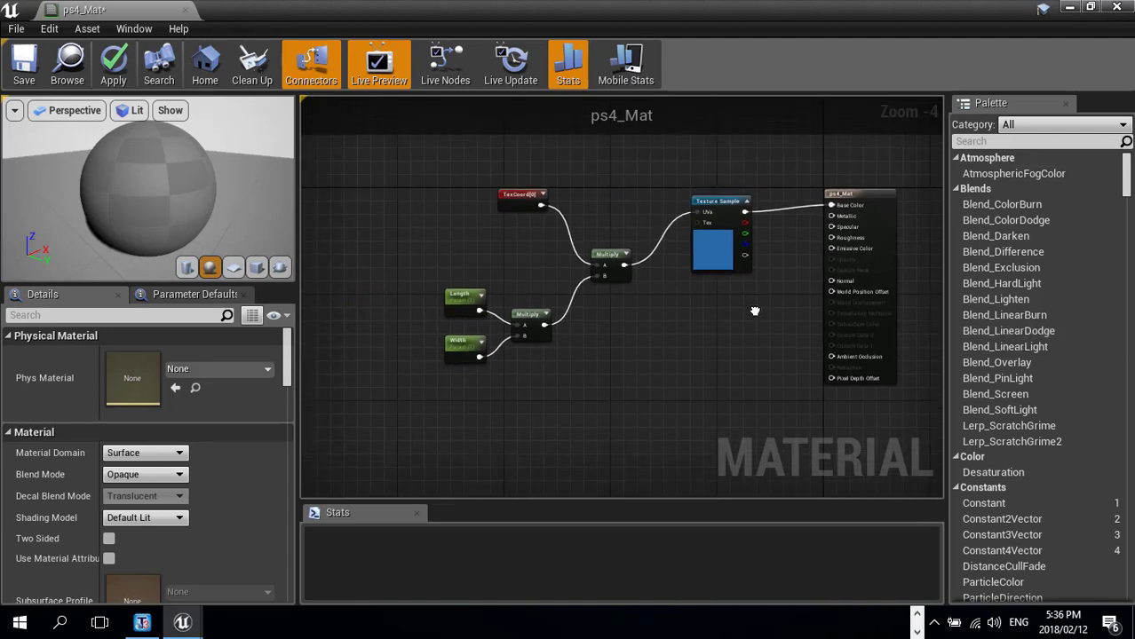
left_click_drag(377, 162, 671, 448)
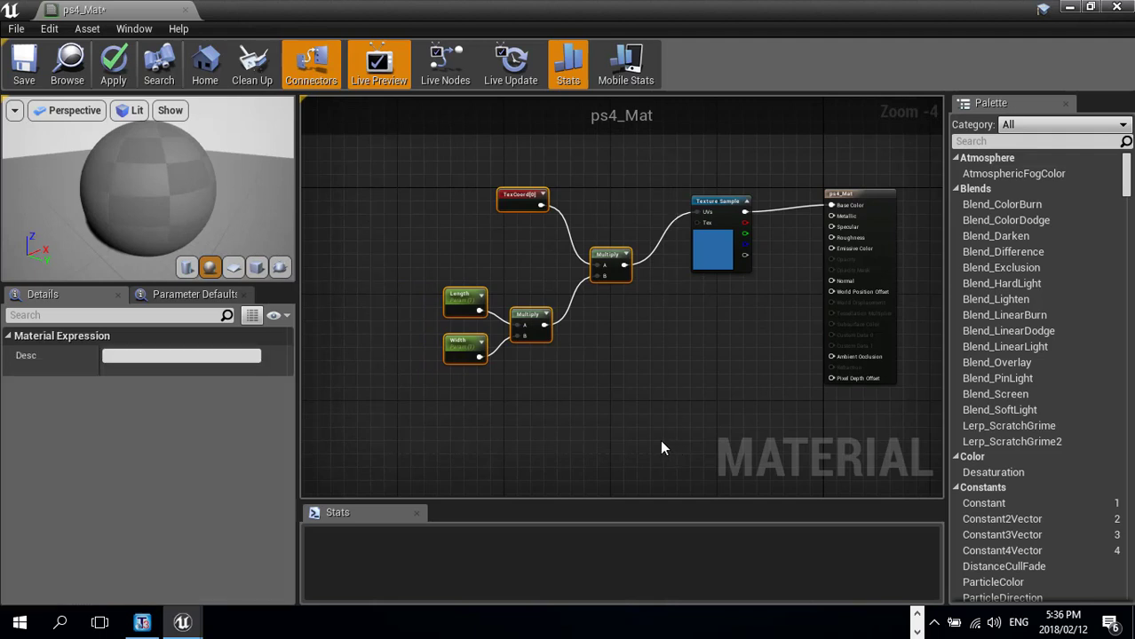
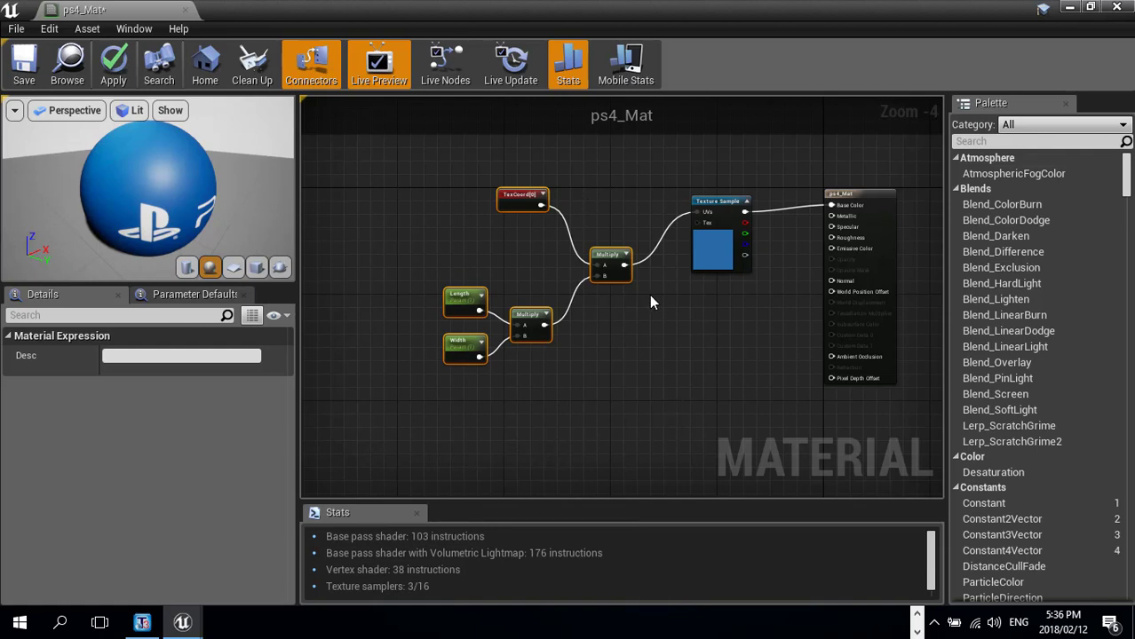
left_click(695, 320)
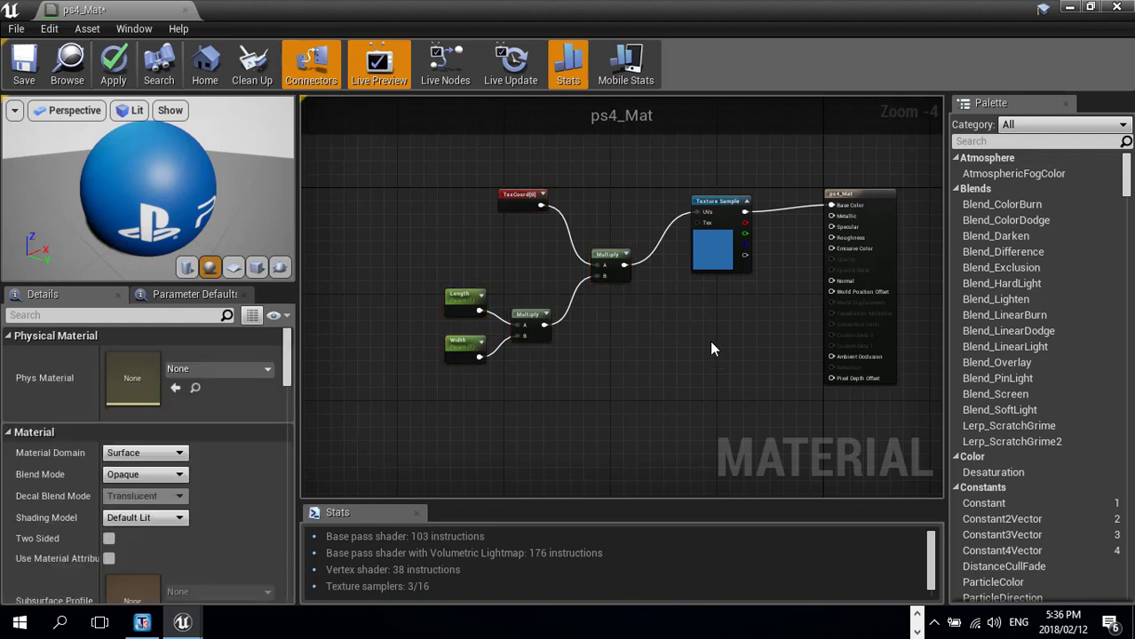
- Add a Constant node connected to the material's Roughness input, convert it to a parameter named Roughness, and place it below the Texture Sample
left_click(689, 321)
left_click_drag(700, 332, 831, 237)
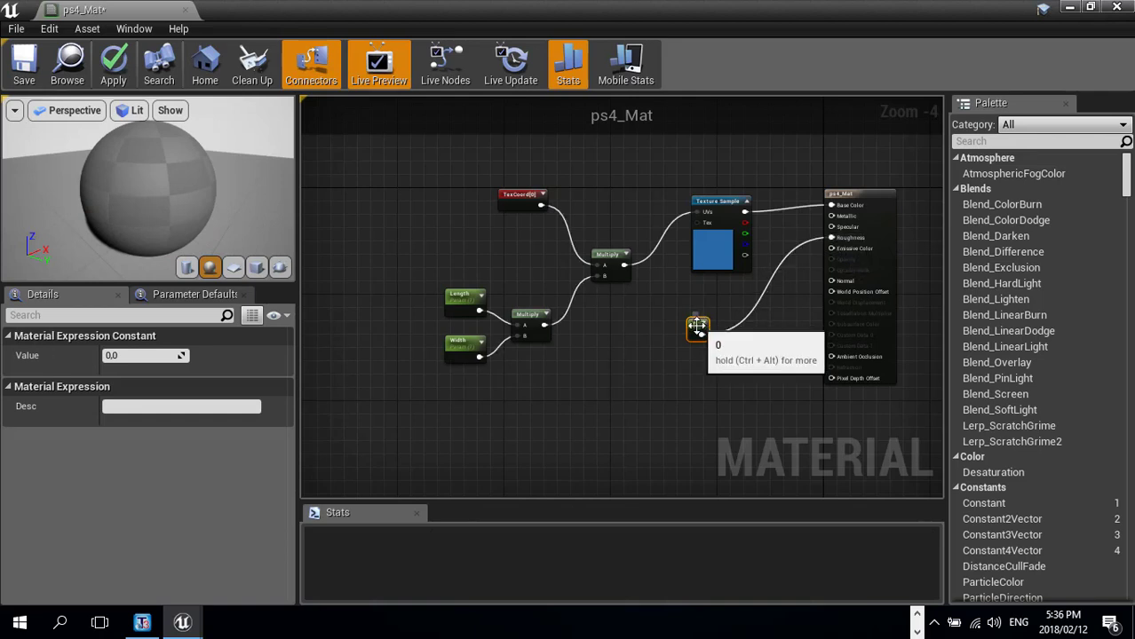
right_click(700, 329)
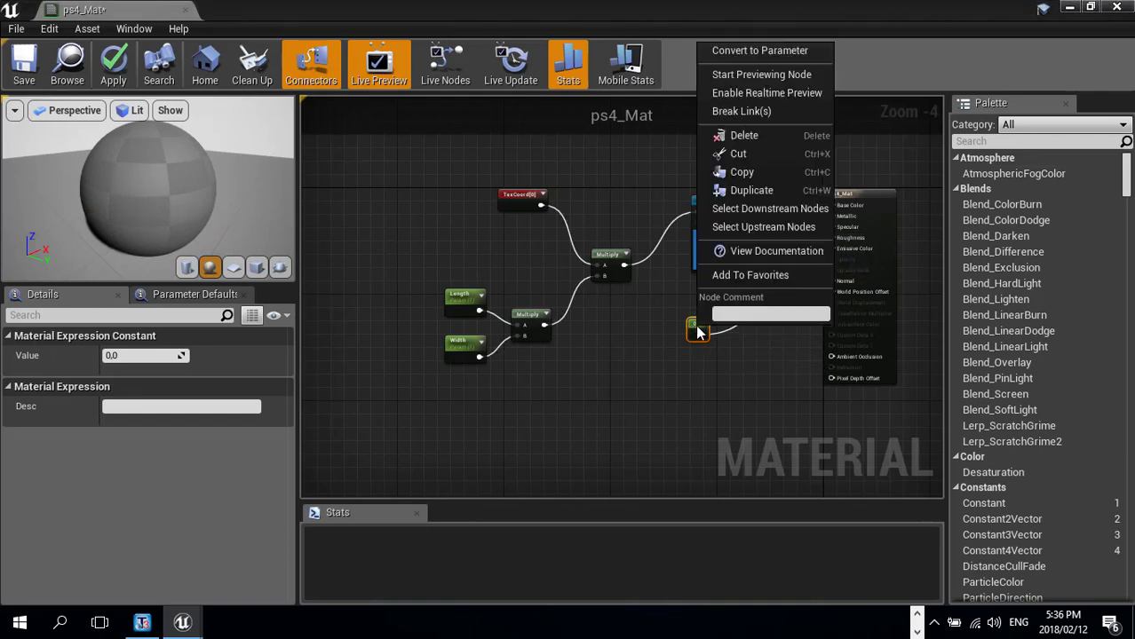
left_click(789, 51)
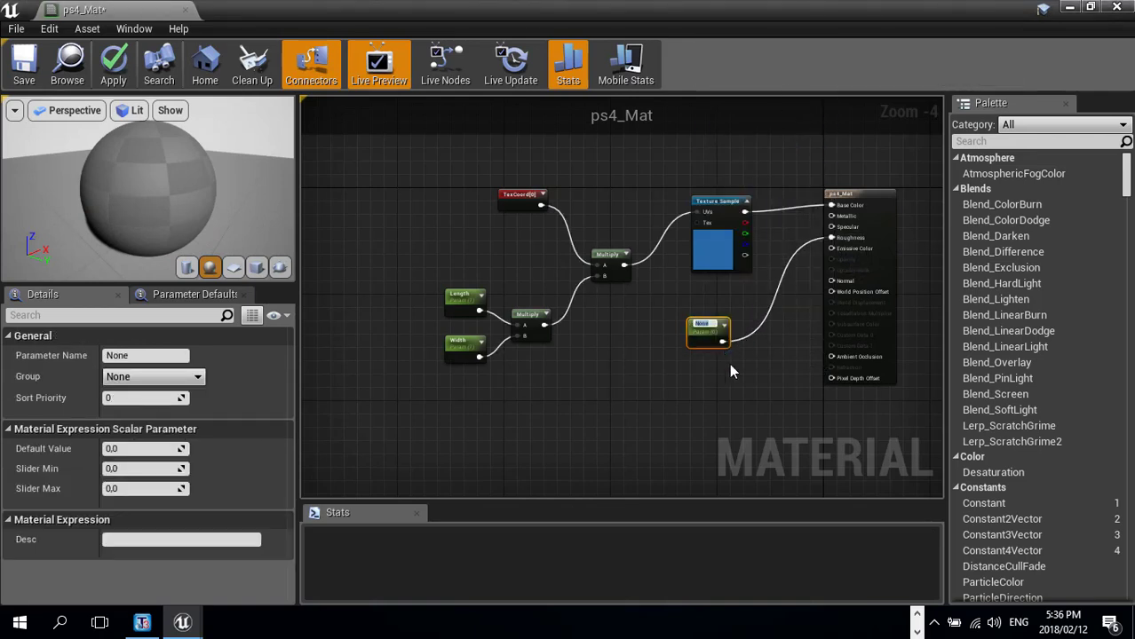
type("Roughness")
key("Return")
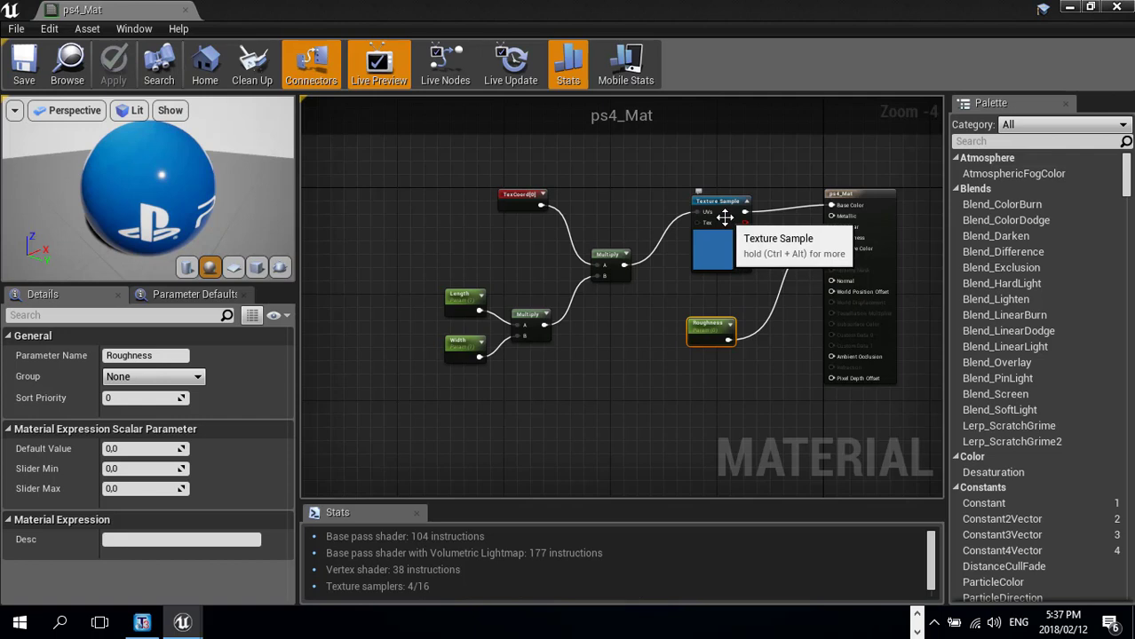
left_click_drag(711, 324, 728, 302)
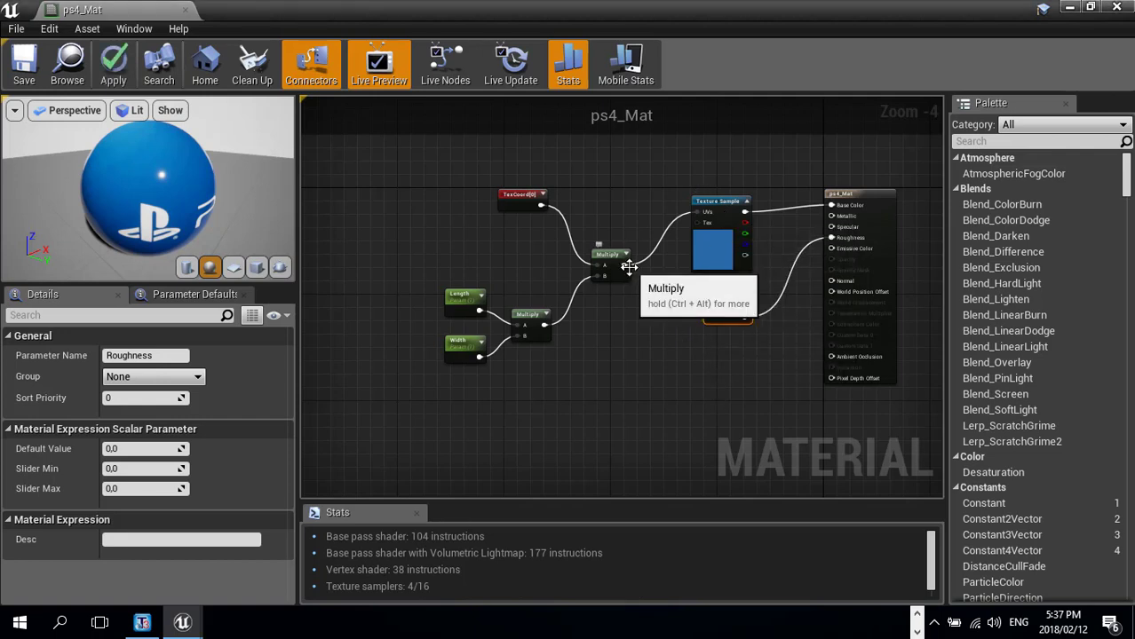
- Duplicate the ps4 Texture Sample node
left_click_drag(624, 264, 671, 351)
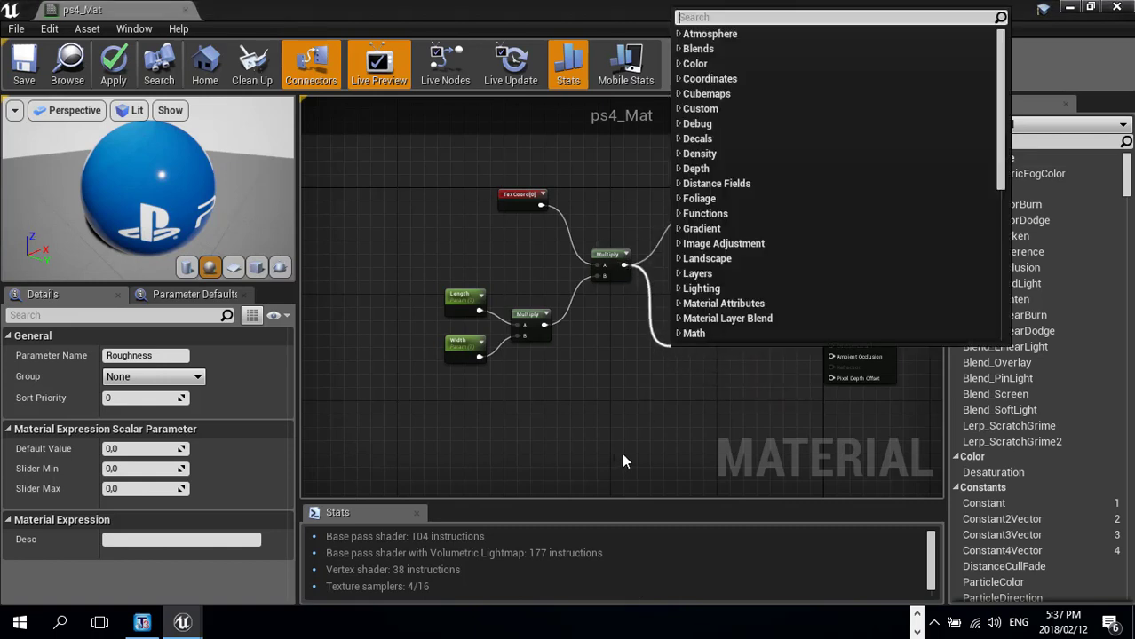
left_click(633, 383)
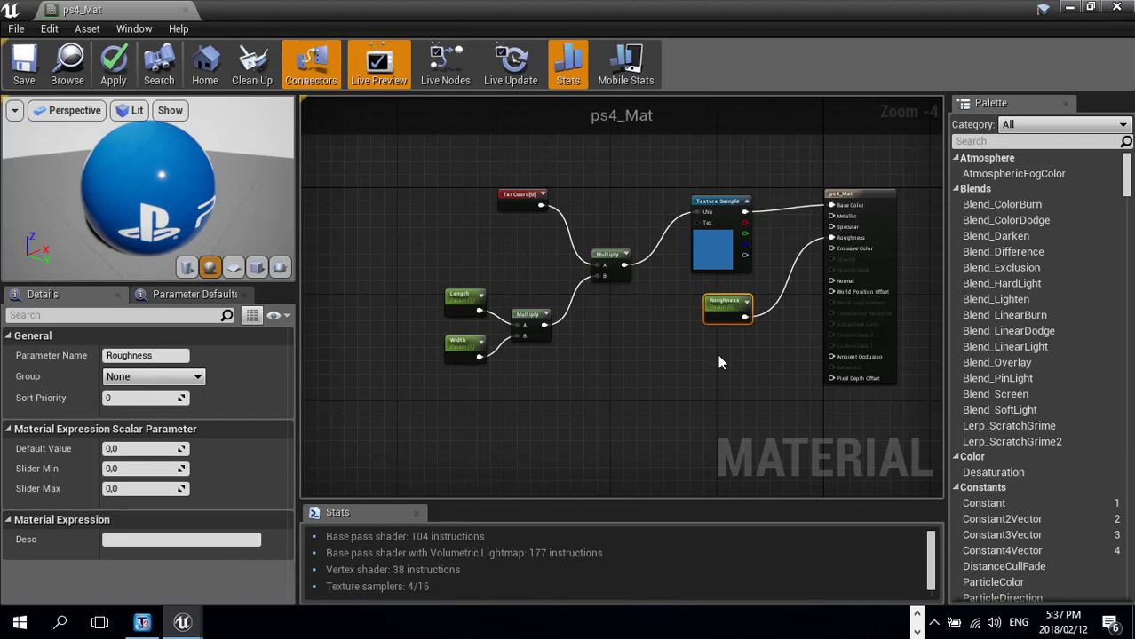
left_click(715, 263)
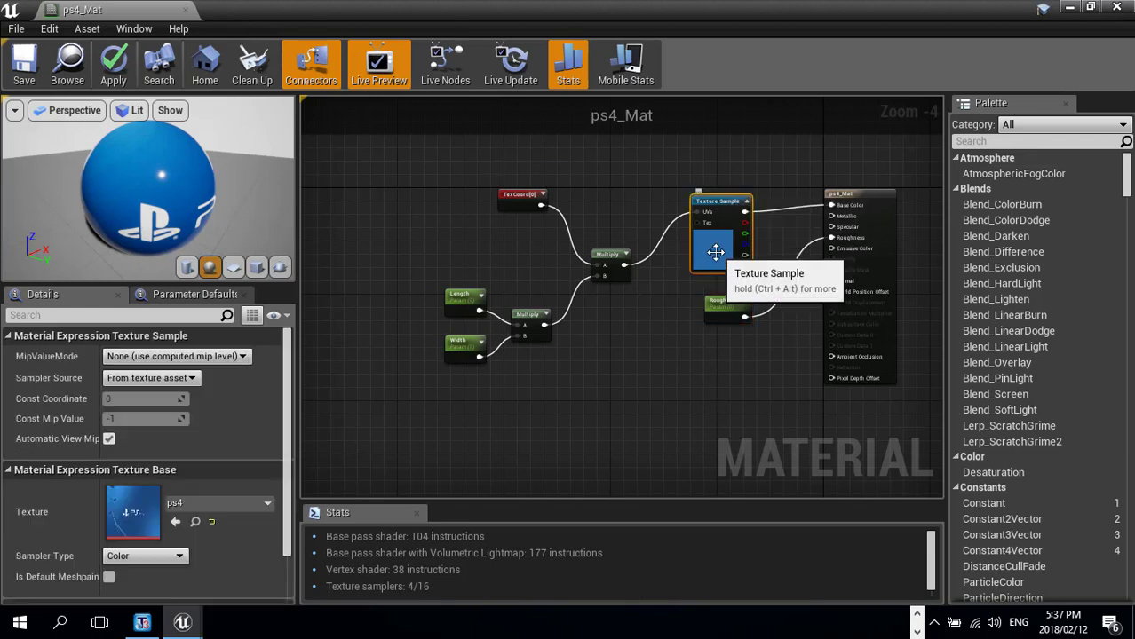
key("ctrl+v")
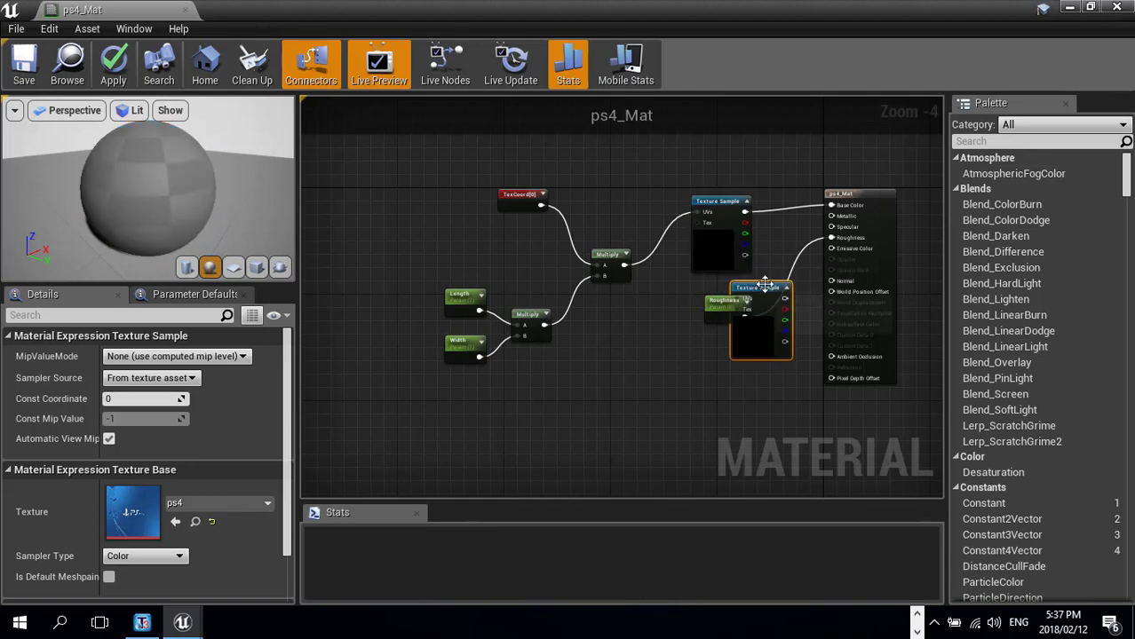
- Place the second Texture Sample below the Roughness parameter and wire it between the last Multiply output and the material's Normal input
left_click_drag(767, 285, 744, 364)
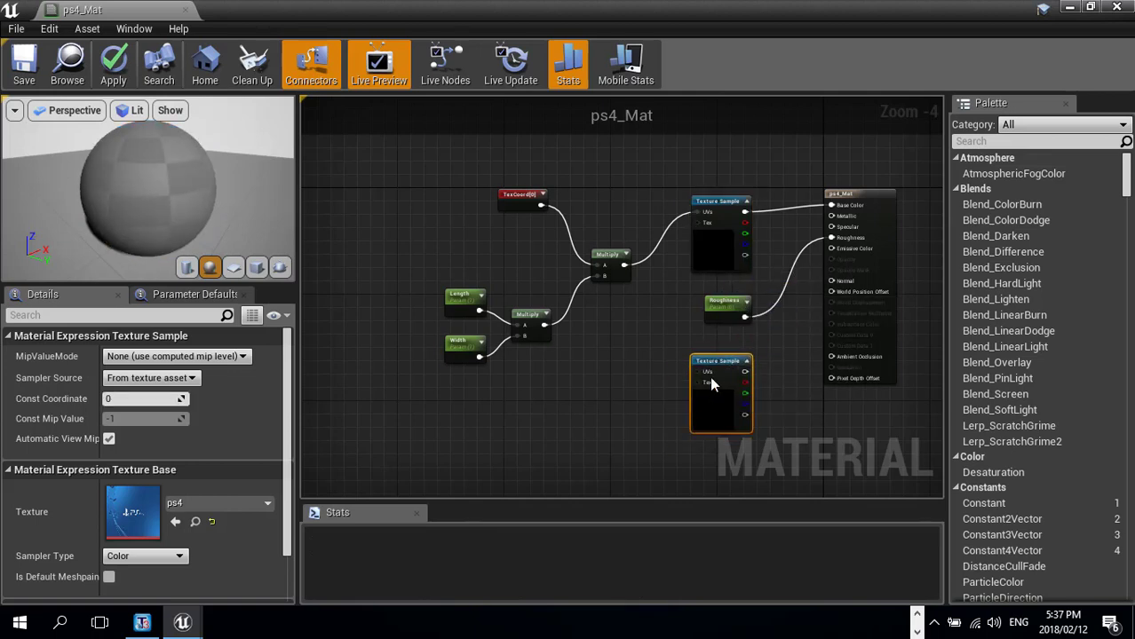
left_click_drag(623, 265, 831, 280)
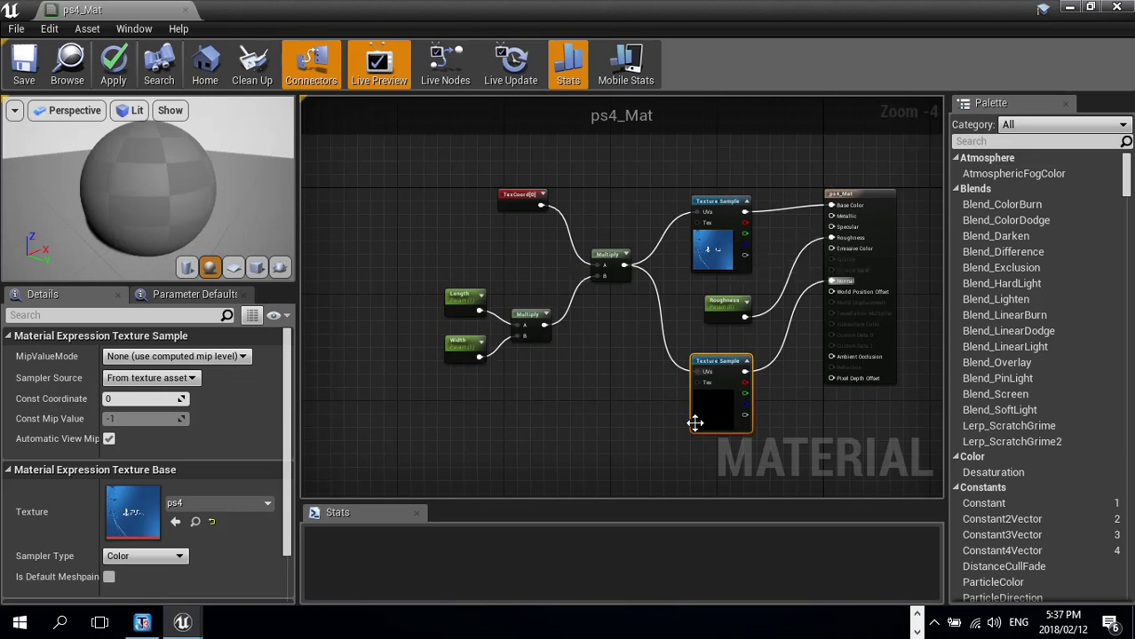
- Delete the second Texture Sample node, and save and close the ps4_Mat material
key("Delete")
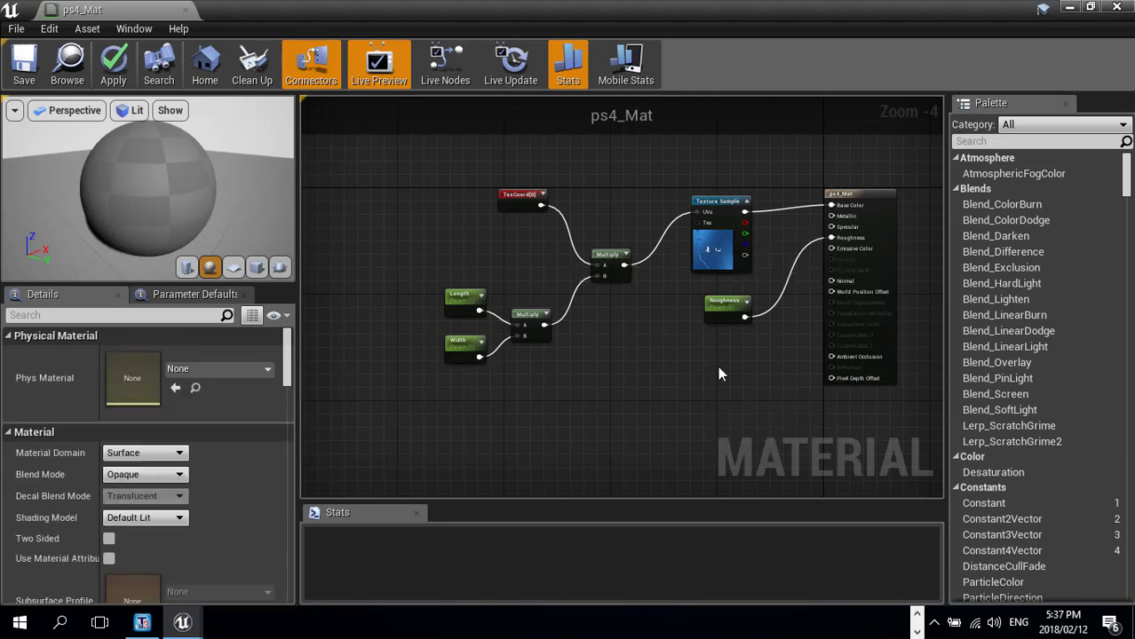
left_click(24, 66)
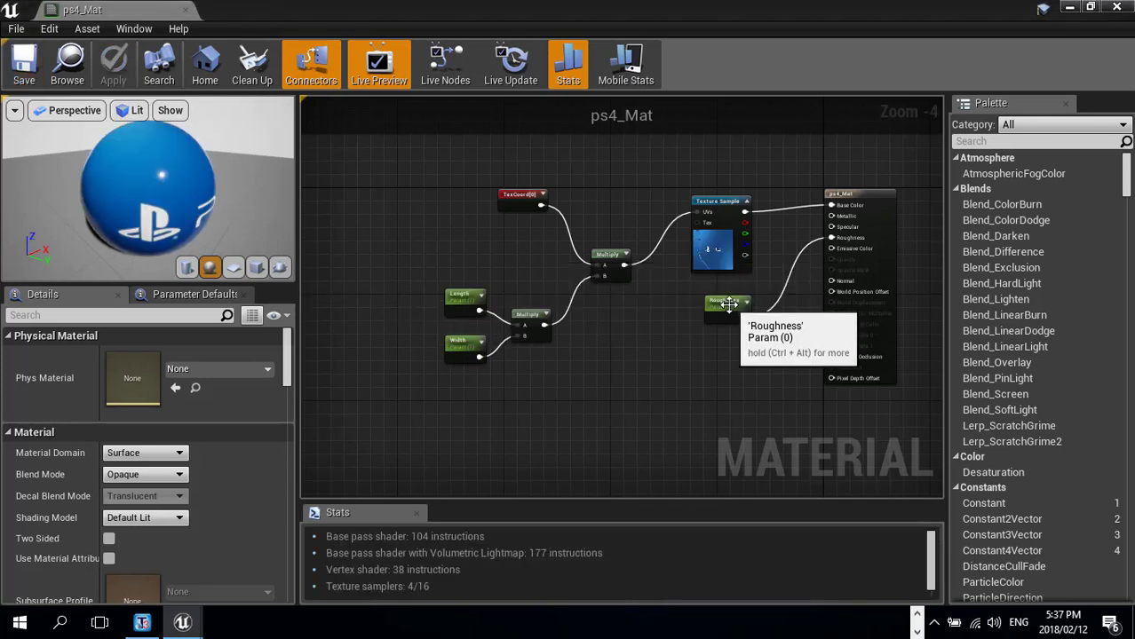
left_click(1115, 9)
- Apply ps4_Mat_Inst to the box in the level and open the instance's editor as a floating window beside the box
mouse_move(530, 318)
right_mouse_down()
mouse_move(511, 319)
mouse_move(529, 316)
right_mouse_up()
left_click_drag(107, 455, 470, 300)
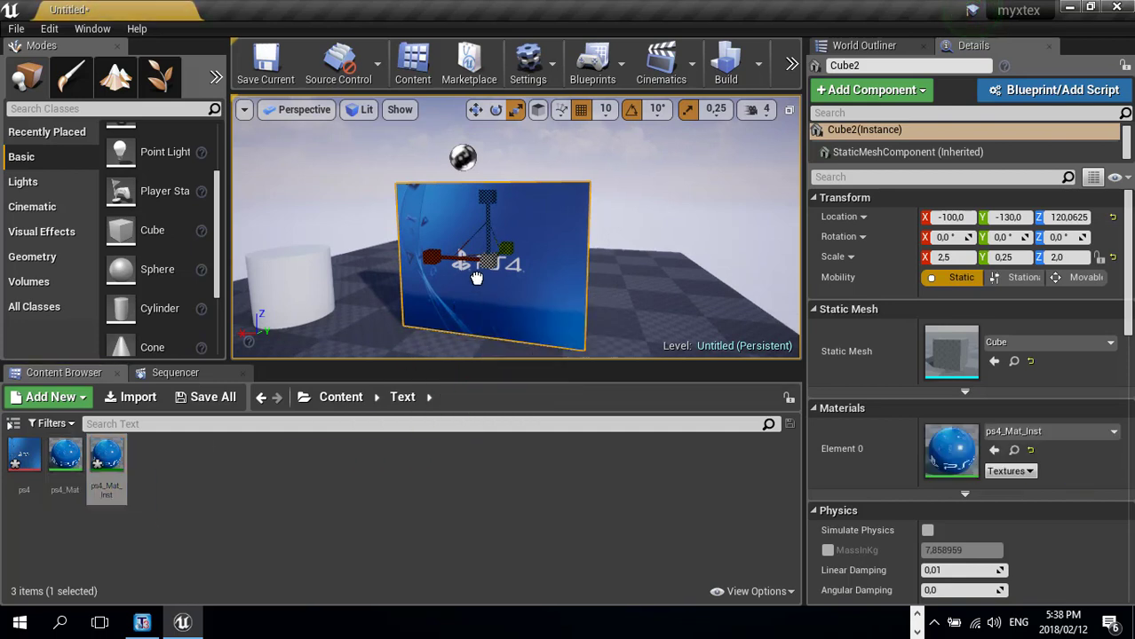
left_click(105, 457)
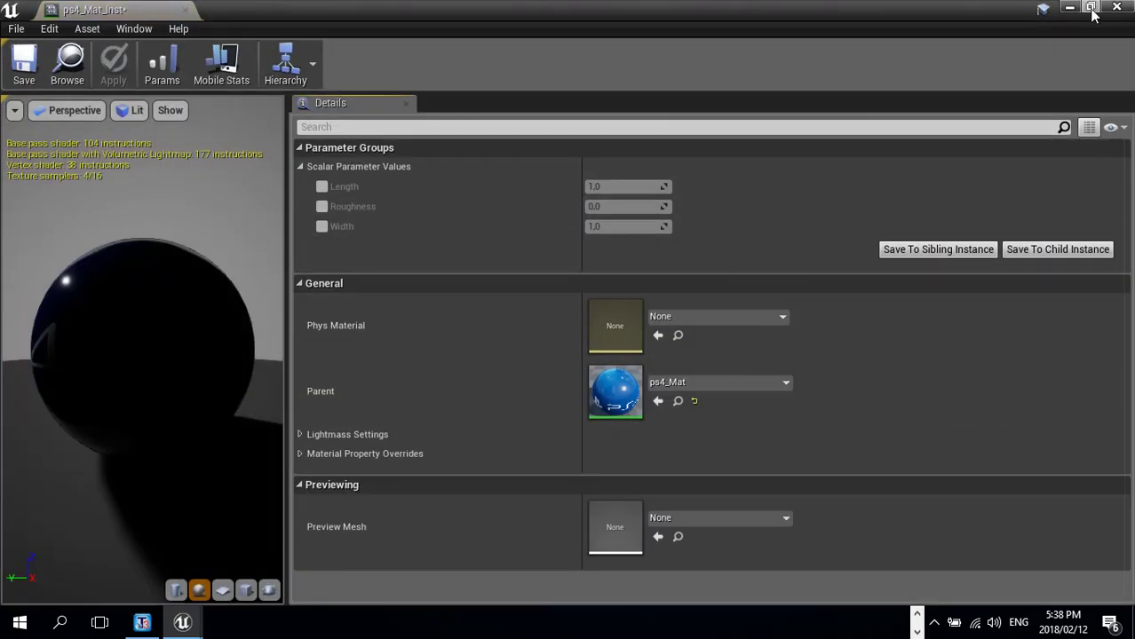
left_click(1089, 7)
left_click_drag(736, 119, 850, 98)
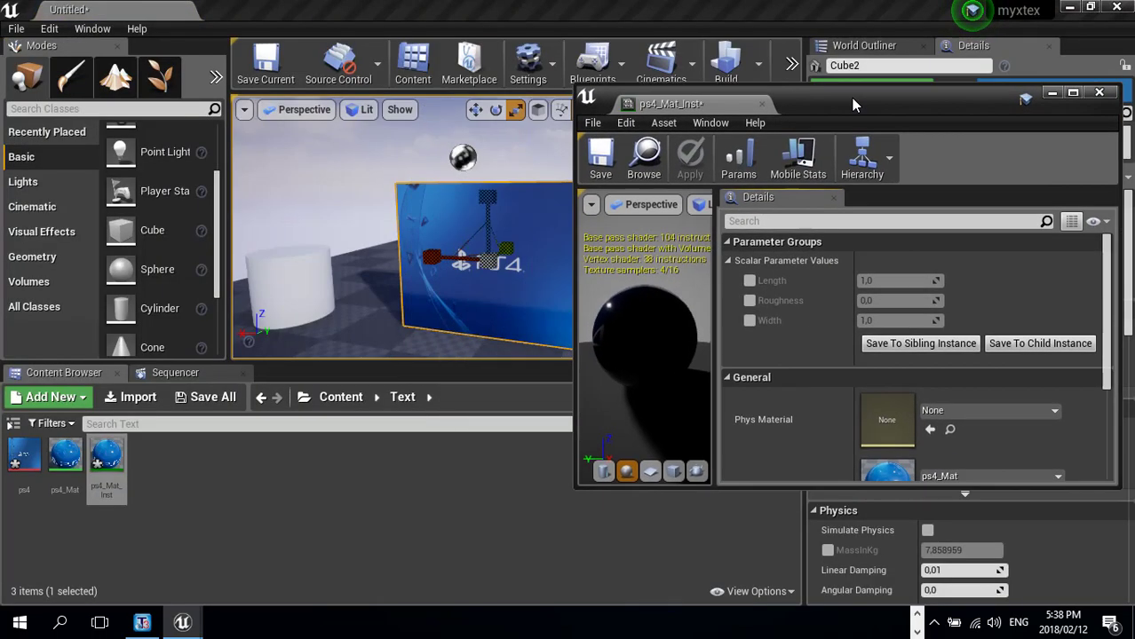
- Enlarge the viewport to full screen and examine the textured box from several angles and distances
left_click(471, 151)
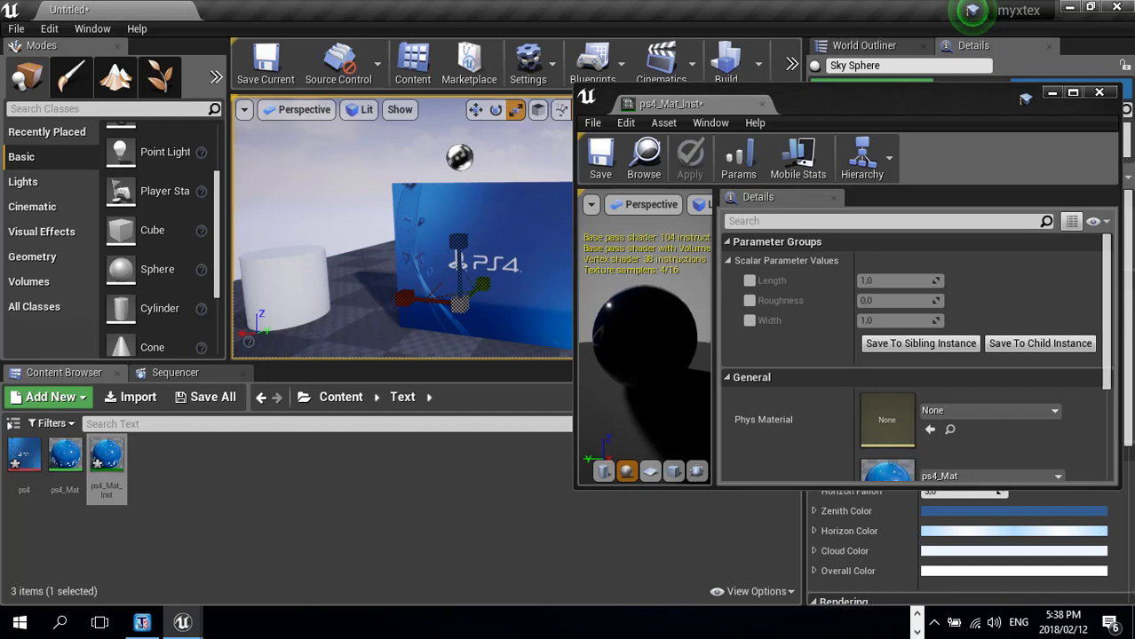
key("F11")
key("d")
right_click_drag(483, 284, 451, 243)
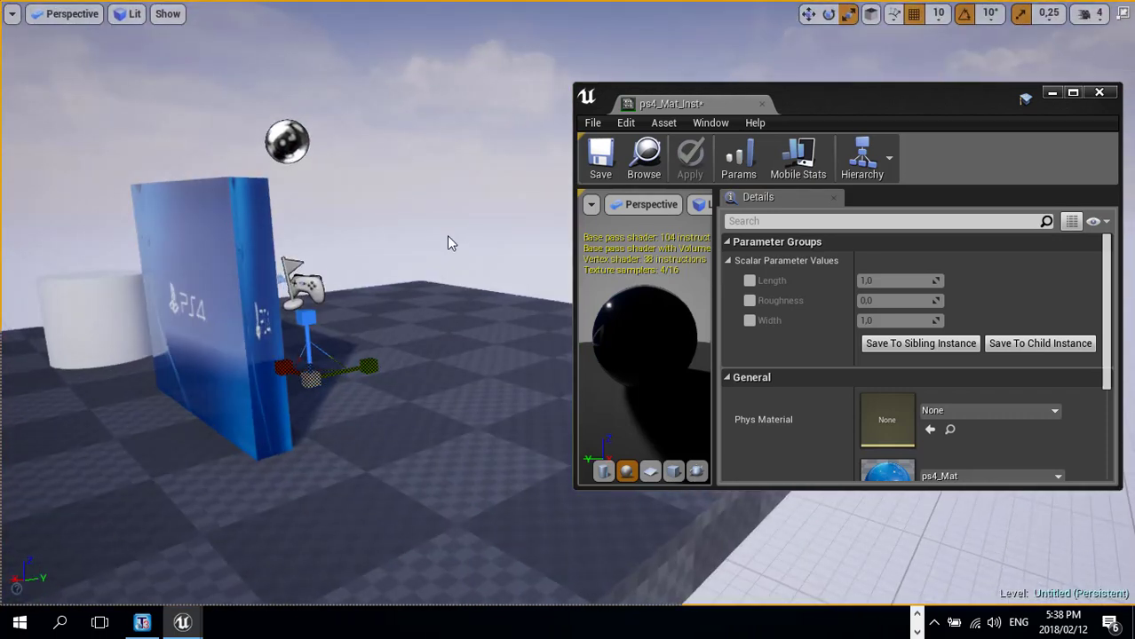
key("f")
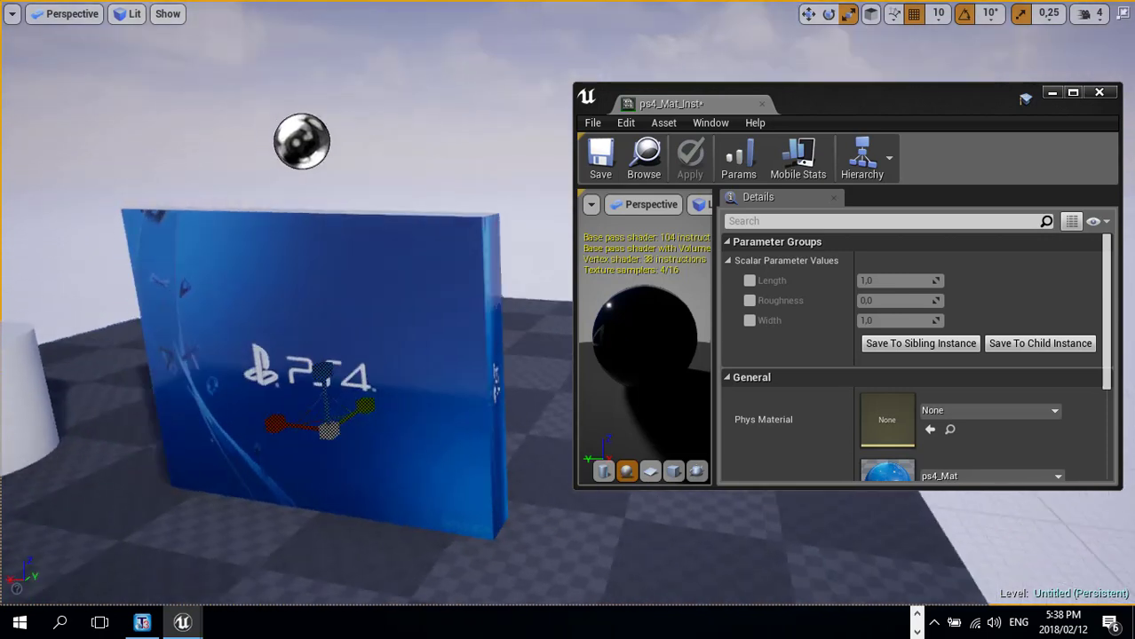
right_click_drag(293, 339, 220, 337)
key("d")
key("s")
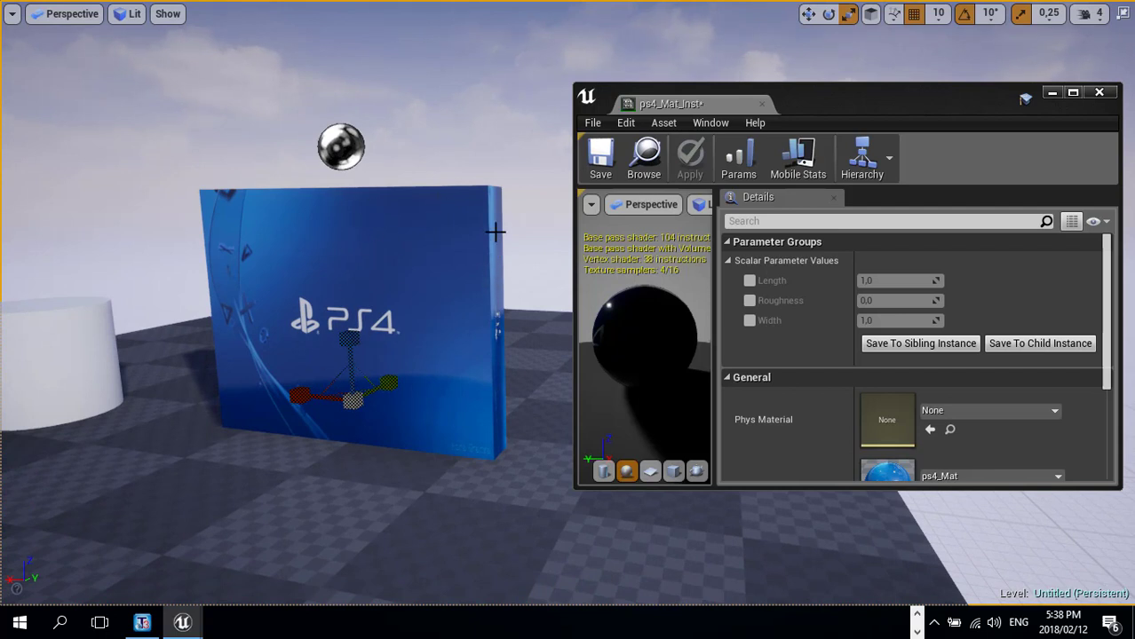
mouse_move(412, 266)
left_mouse_down("alt")
mouse_move(408, 293)
mouse_move(431, 262)
left_mouse_up("alt")
key("w")
mouse_move(396, 206)
right_mouse_down()
mouse_move(398, 232)
mouse_move(417, 211)
right_mouse_up()
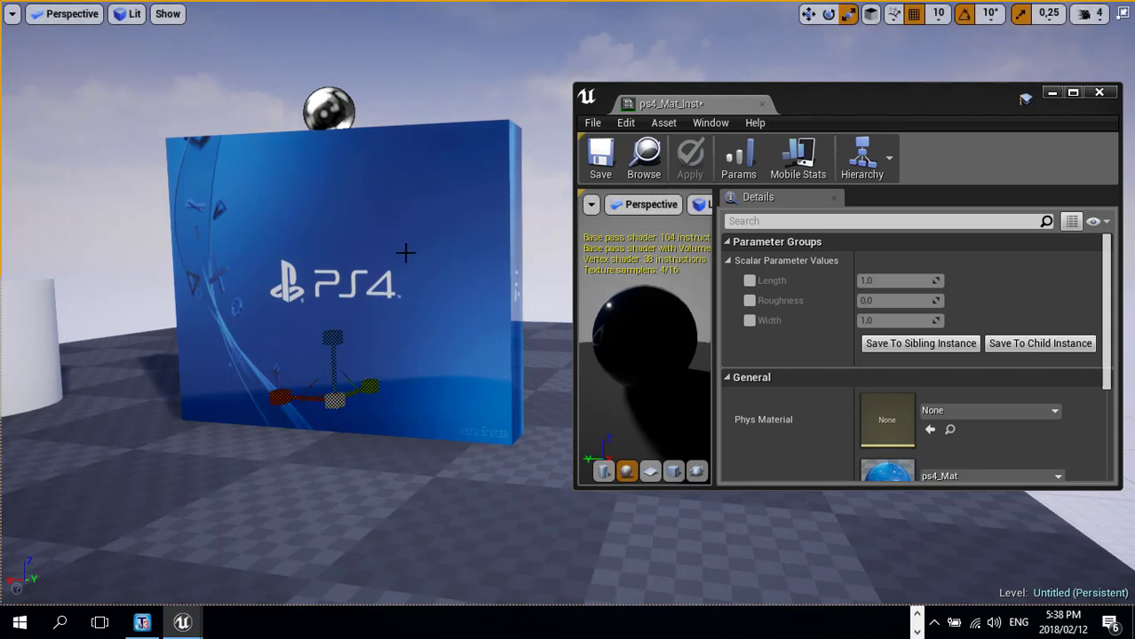
middle_click_drag(380, 293, 331, 280)
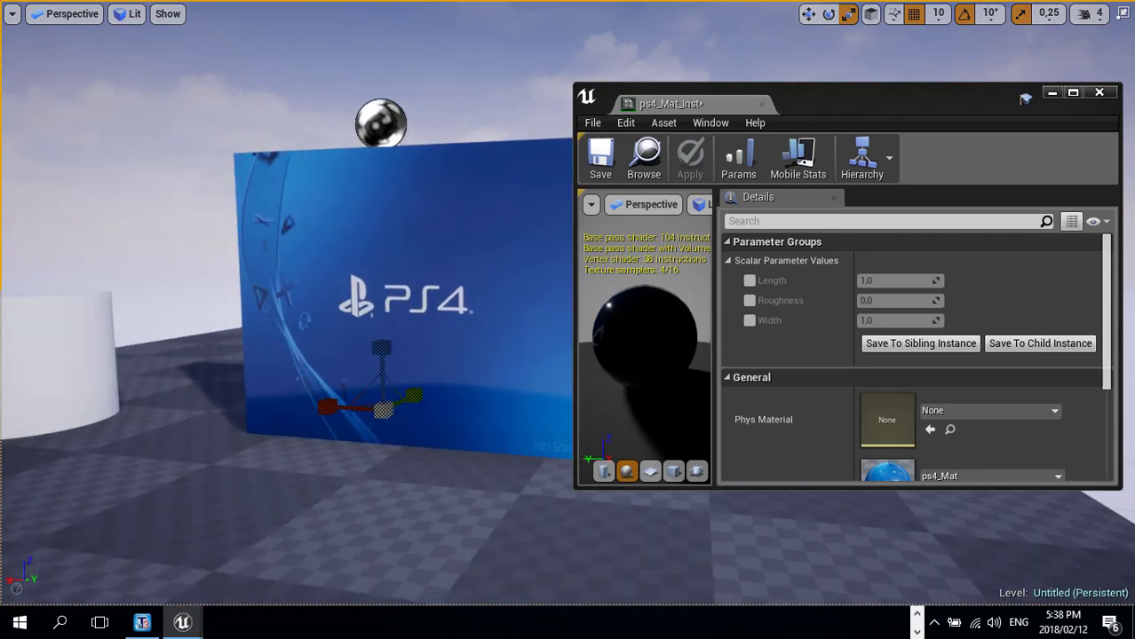
key("d")
key("s")
- Enable the Length, Roughness and Width parameter overrides in the ps4_Mat_Inst material instance
left_click(748, 280)
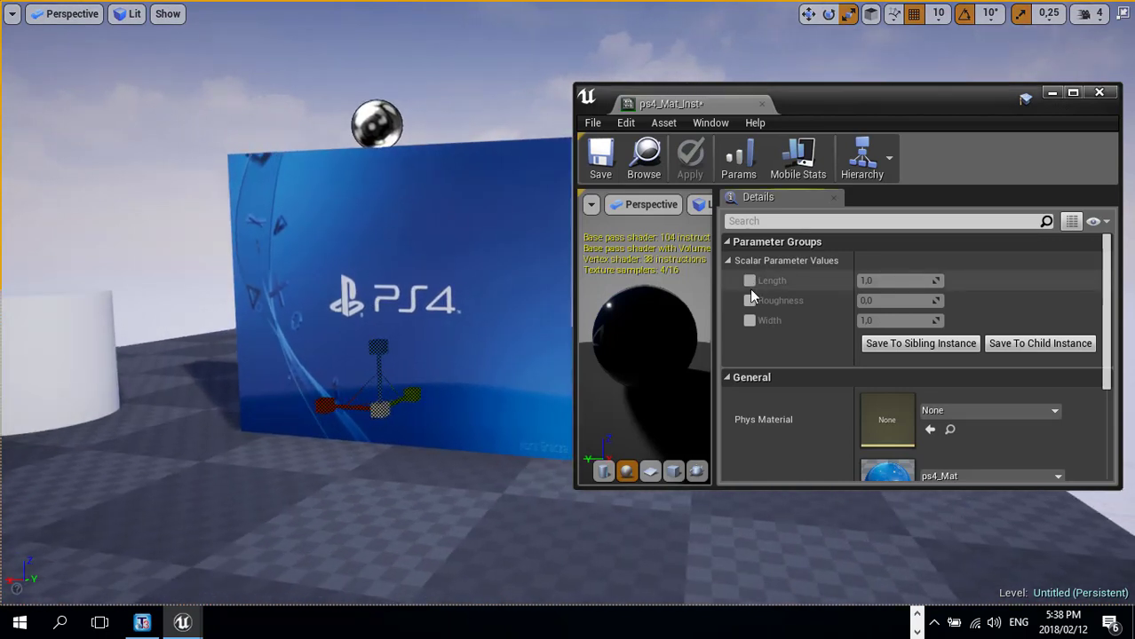
left_click(750, 281)
left_click(749, 300)
left_click(750, 321)
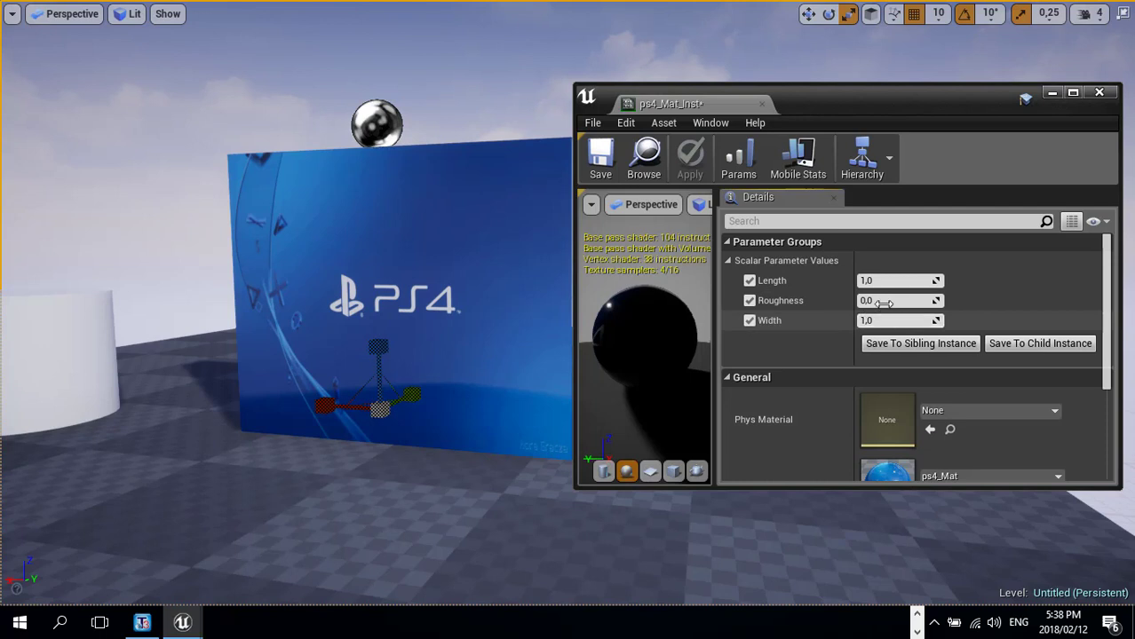
- Try Roughness at 0,161905 on the box and disable the Roughness override again
key("d")
right_click_drag(532, 329, 442, 382)
left_click_drag(874, 300, 765, 300)
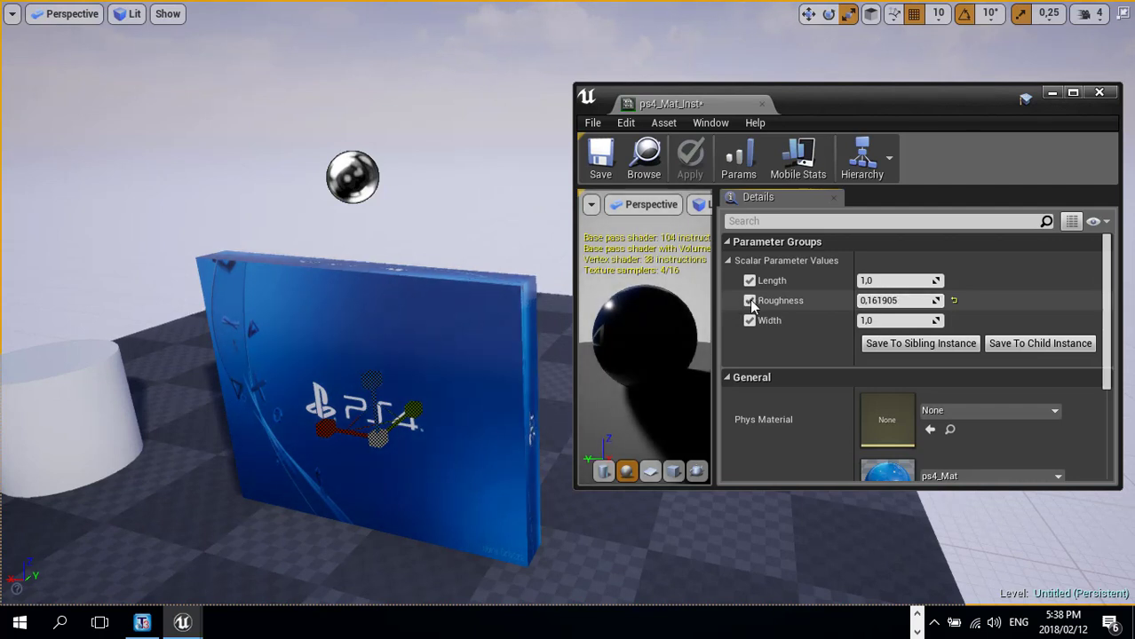
left_click(749, 300)
right_click_drag(484, 369, 480, 384)
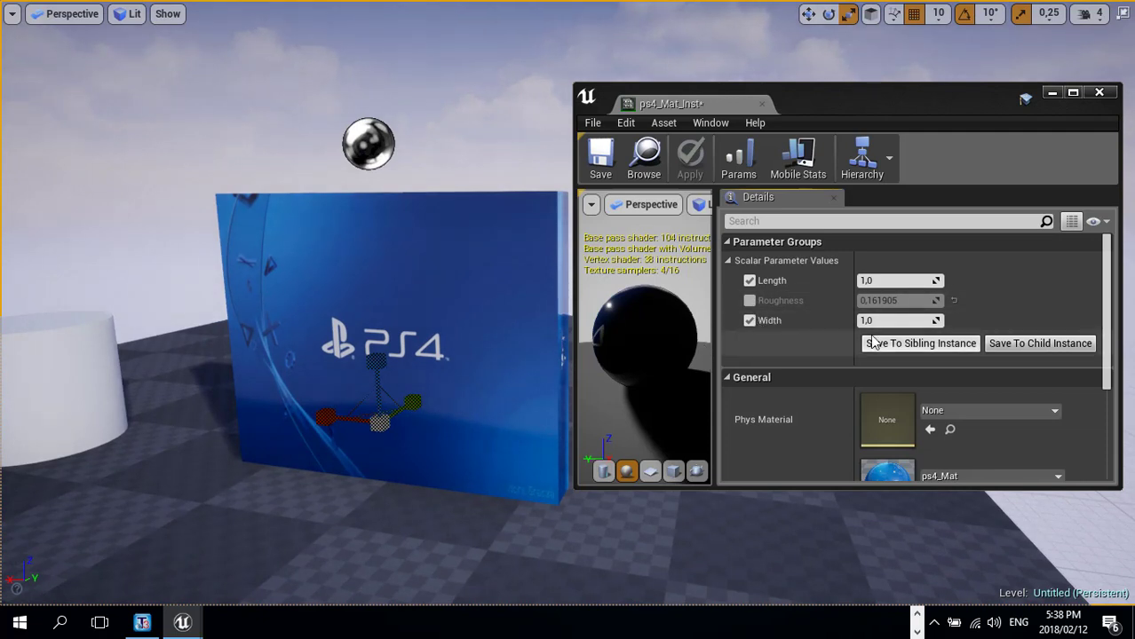
- Set both the Length and Width parameters to 2 to tile the PS4 texture more densely
left_click(894, 281)
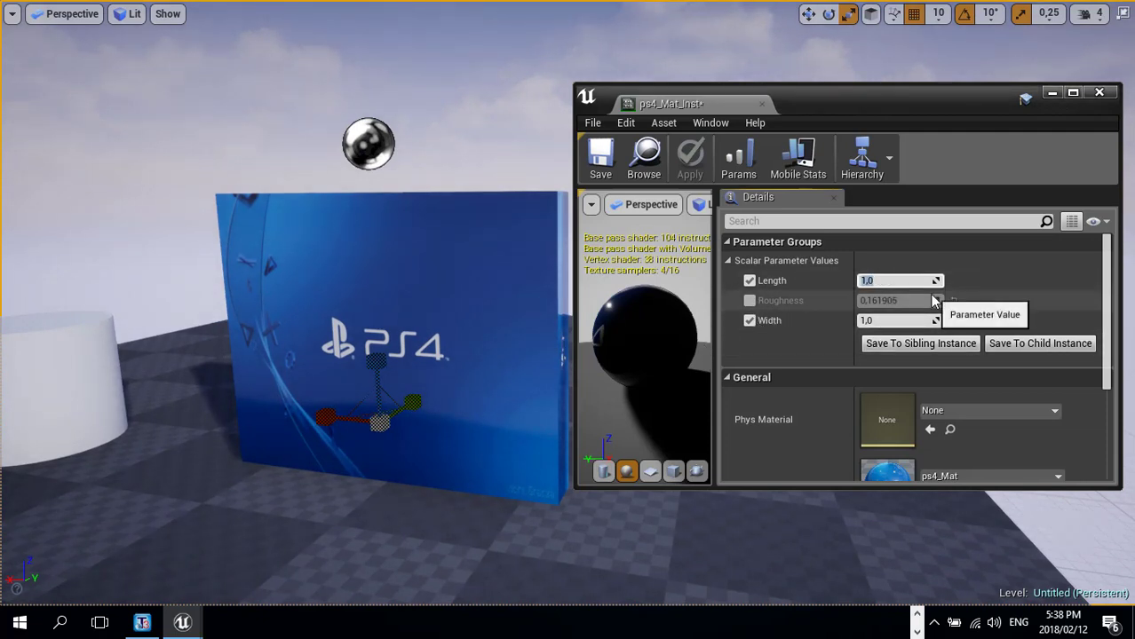
type("2")
key("Return")
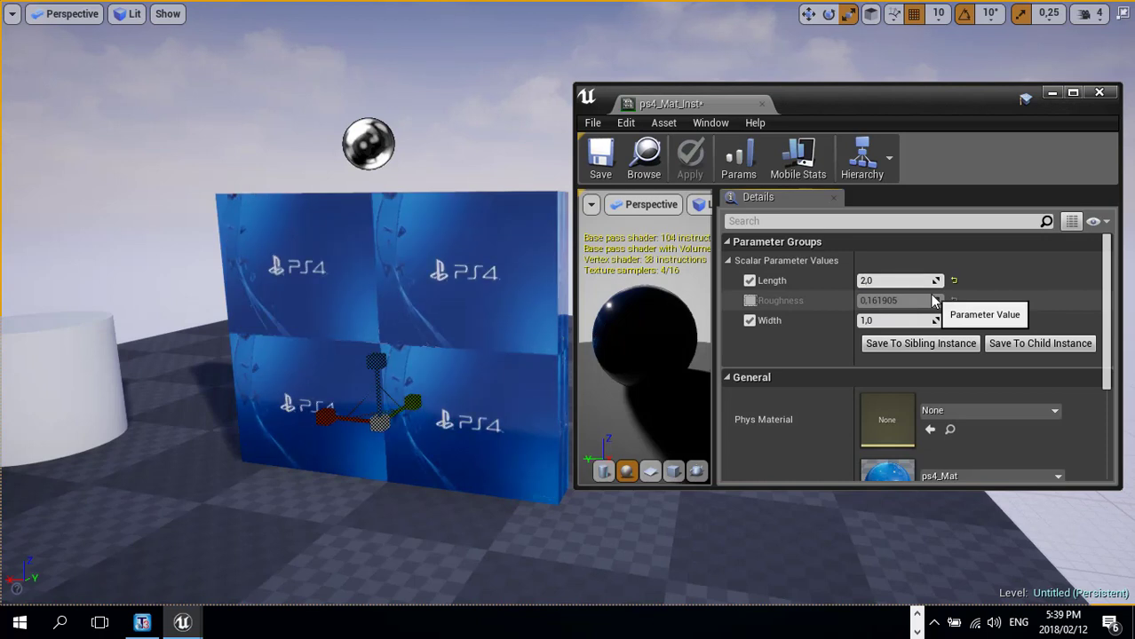
key("Tab")
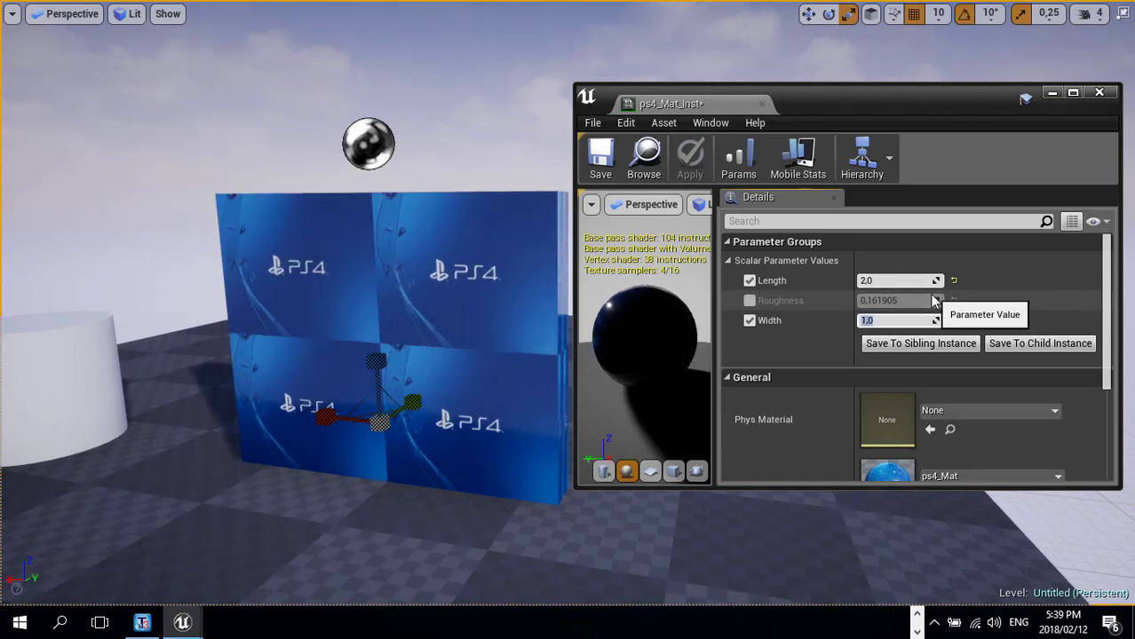
type("2")
key("Return")
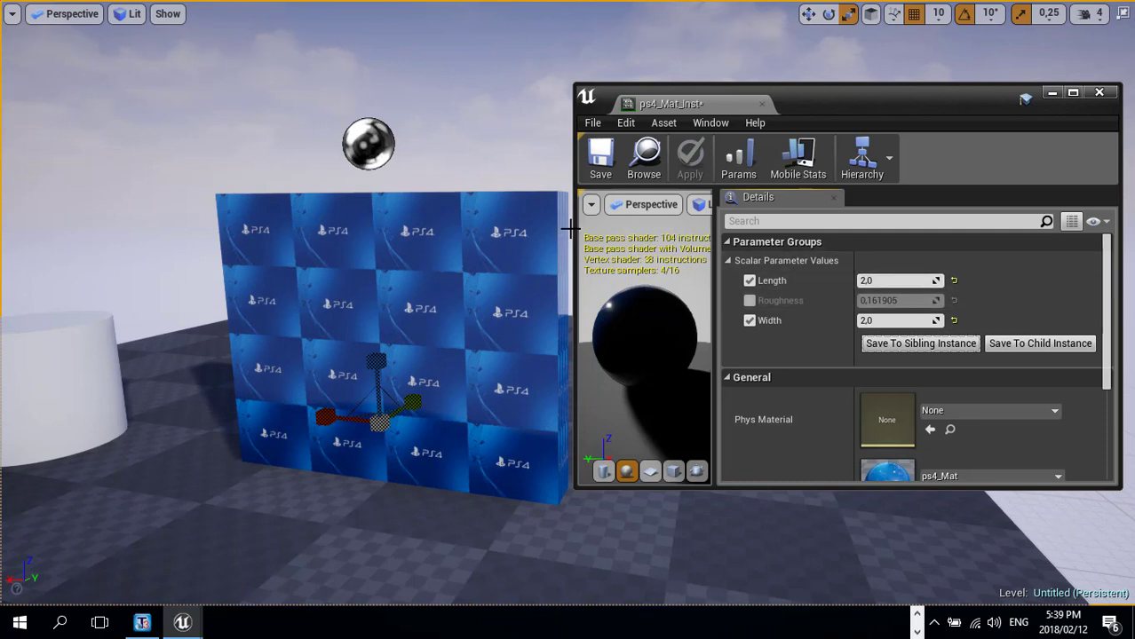
- Set both the Length and Width parameters to 0,5 to enlarge the texture on the box
left_click(882, 283)
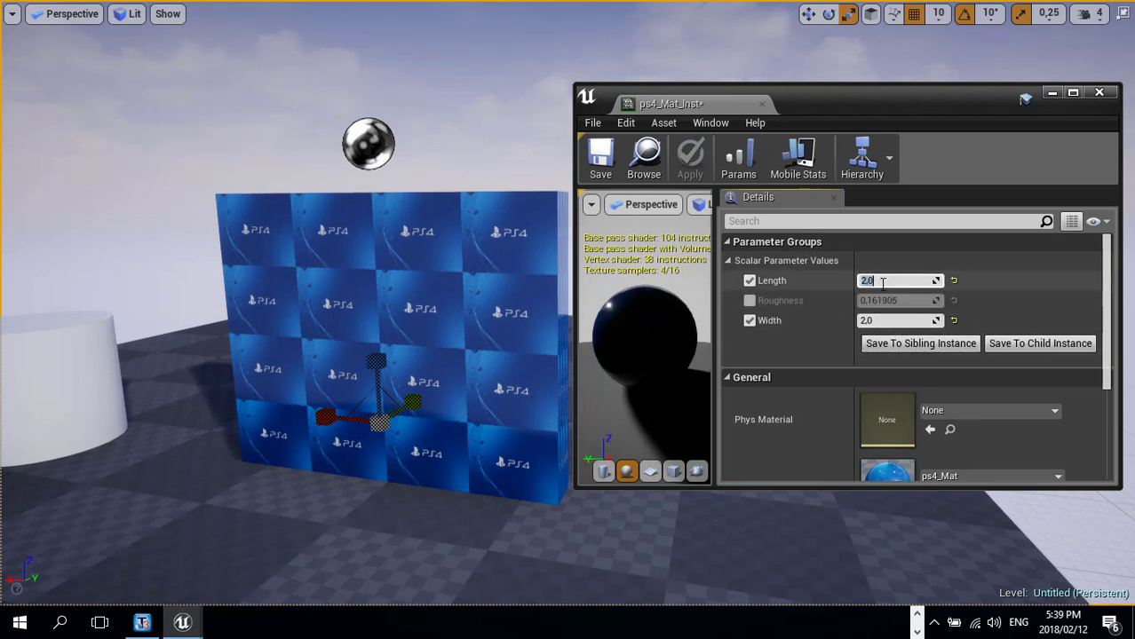
type("0,5")
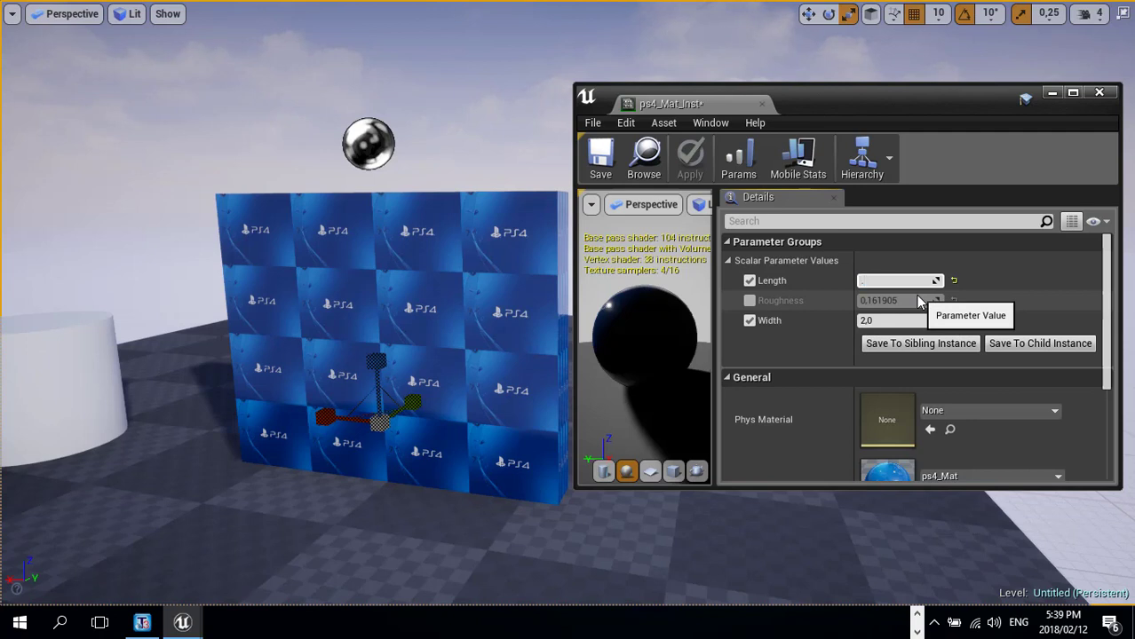
key("Tab")
type("0,5")
key("Tab")
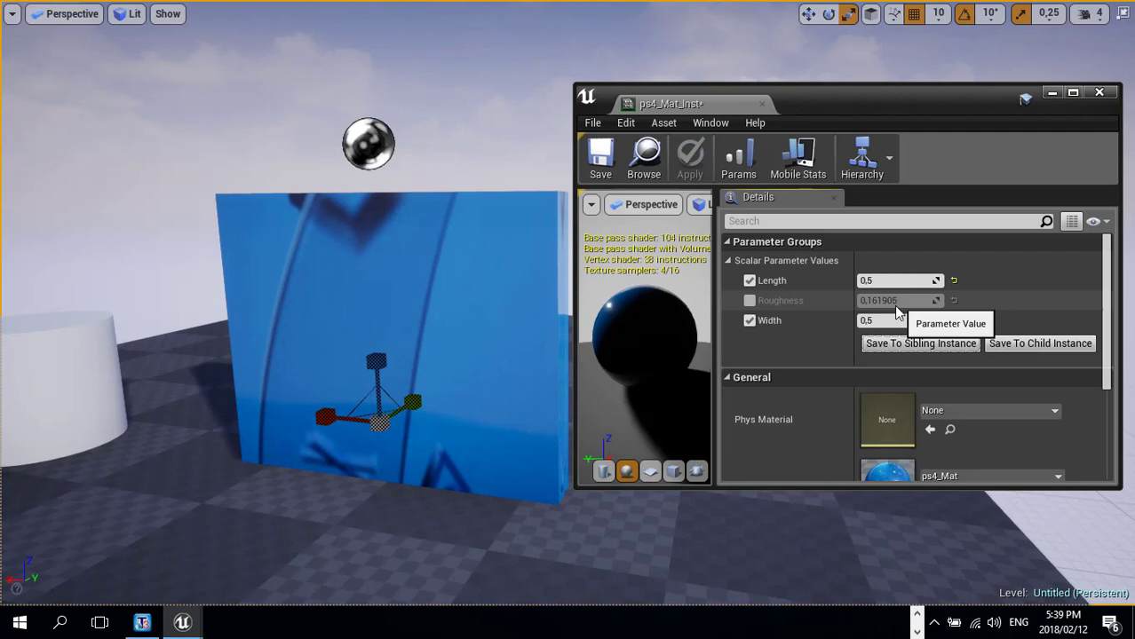
- Restore the texture's normal tiling by setting Length and Width to 1,0
left_click(878, 280)
type("1,0")
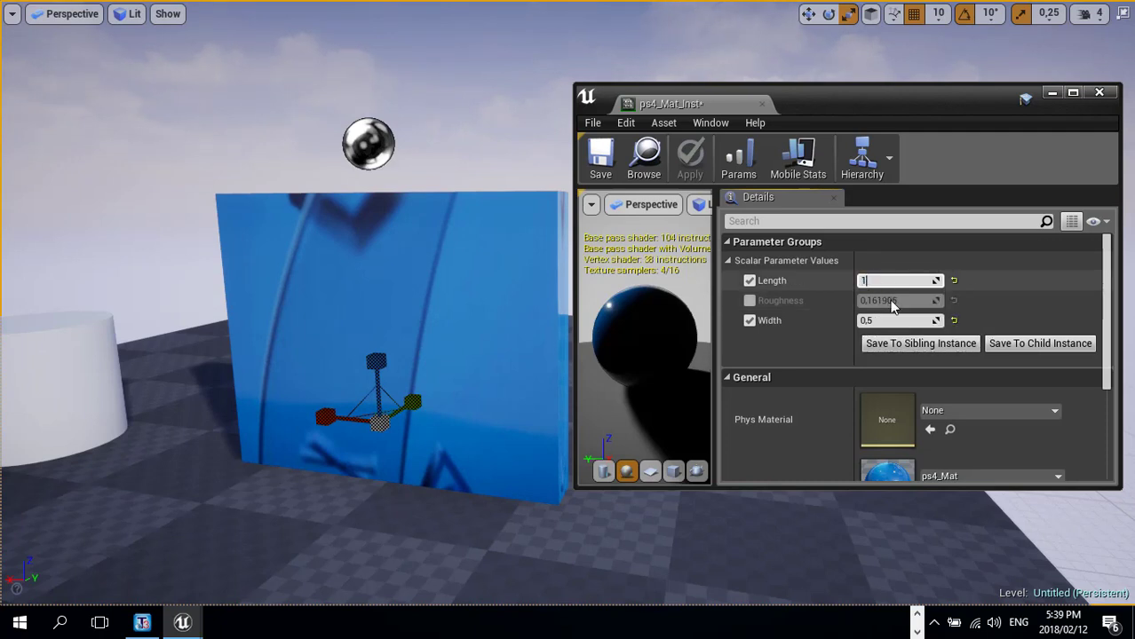
left_click(887, 322)
type("1,0")
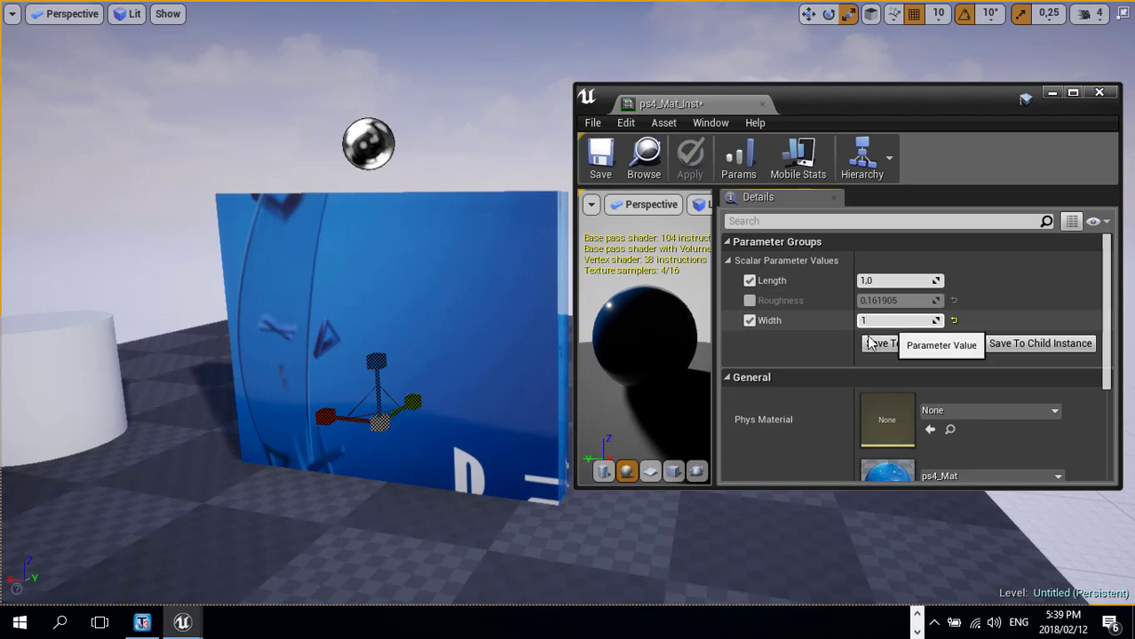
key("Return")
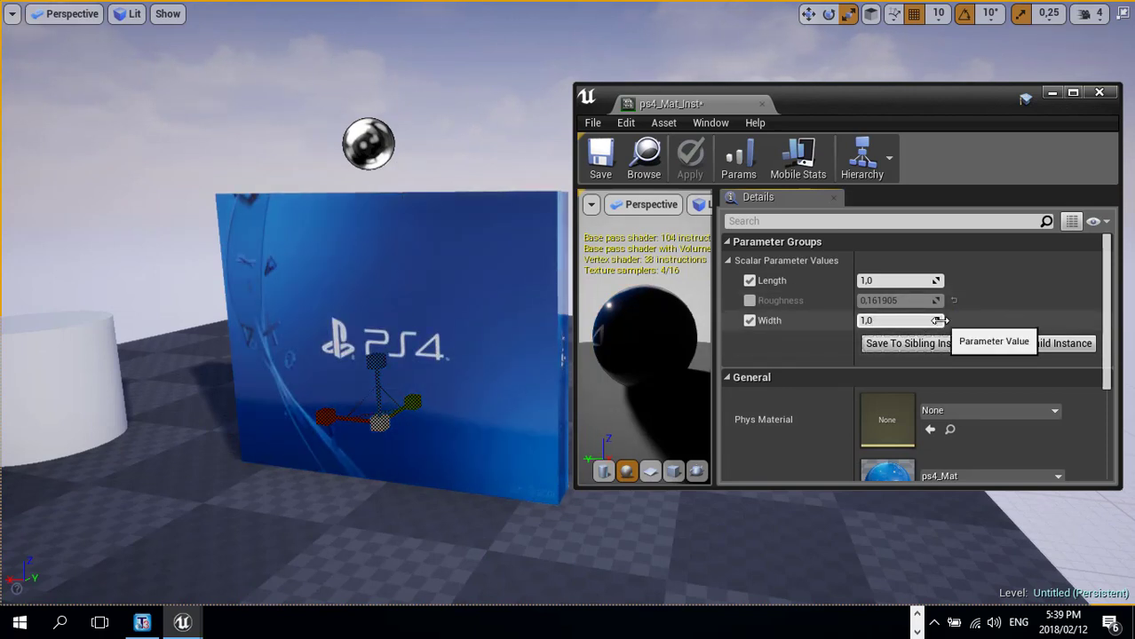
- Vary the texture tiling interactively, bringing Length to 2,510603 and Width to 0,412143
mouse_move(939, 320)
left_mouse_down()
mouse_move(971, 320)
mouse_move(960, 320)
left_mouse_up()
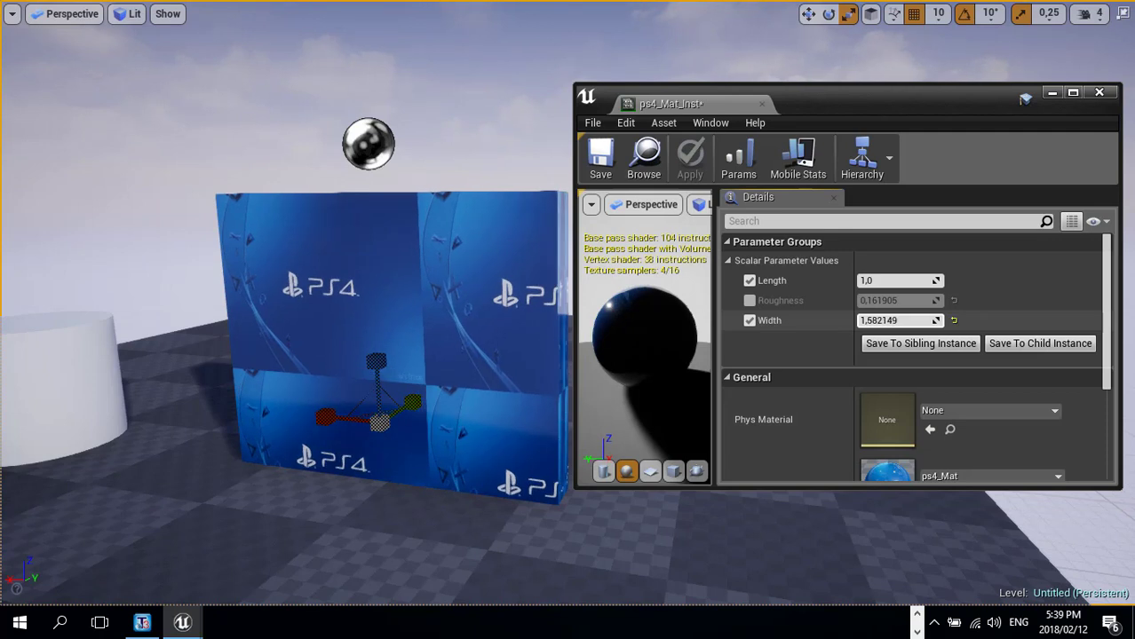
left_click_drag(960, 321, 948, 321)
left_click_drag(897, 281, 928, 281)
mouse_move(934, 321)
left_mouse_down()
mouse_move(914, 320)
mouse_move(932, 321)
left_mouse_up()
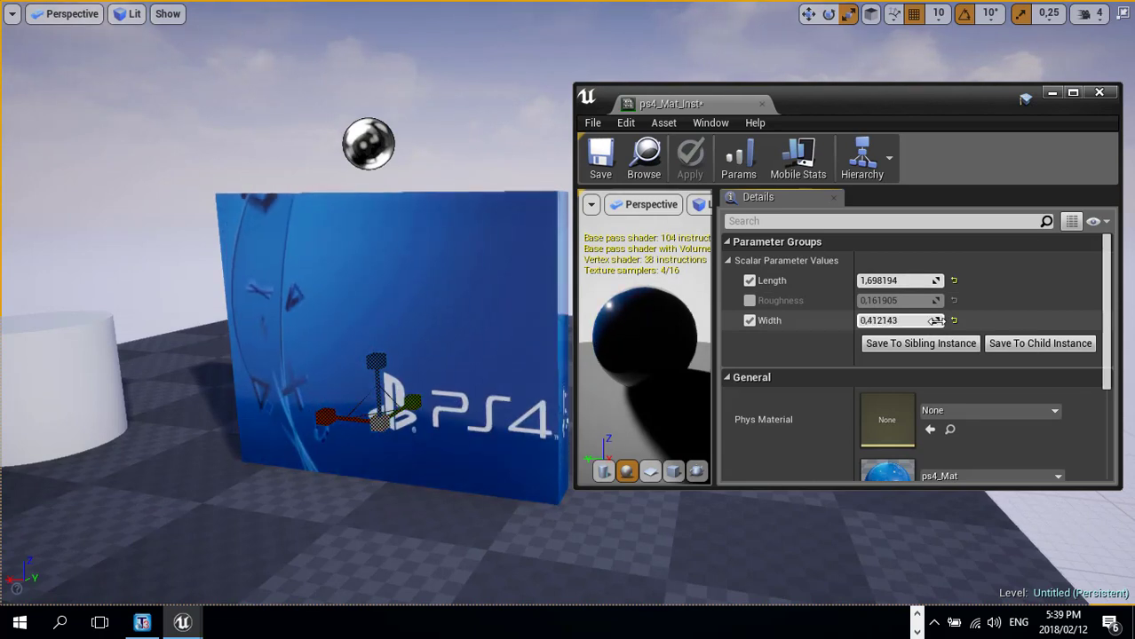
left_click_drag(932, 280, 964, 281)
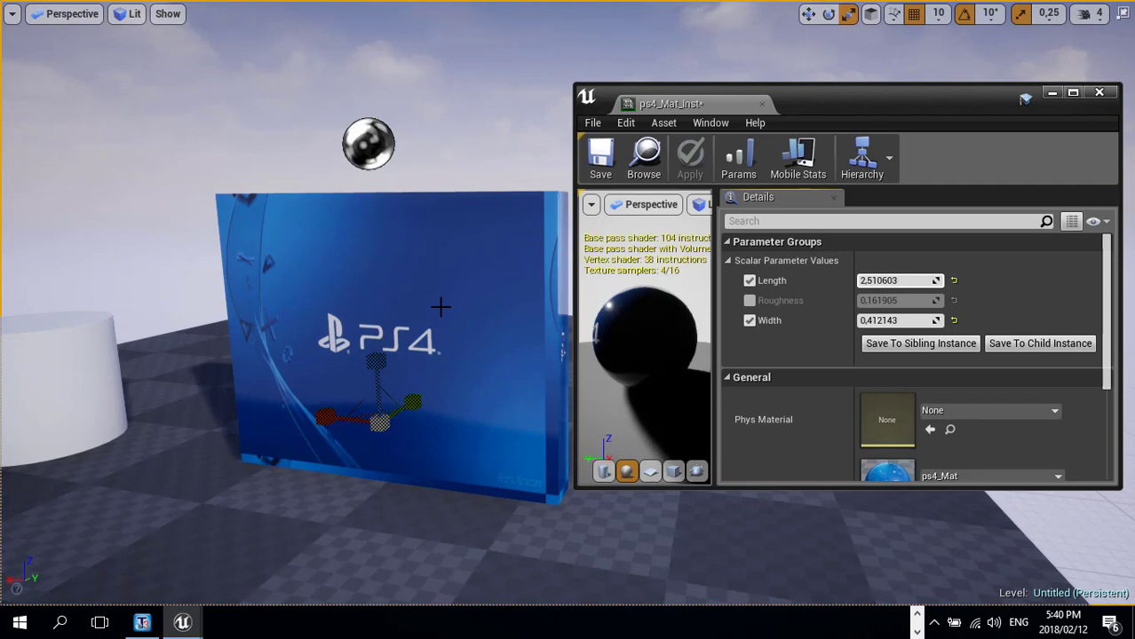
- Set Length and Width back to 1 and close the material instance editor
right_click_drag(432, 356, 402, 363)
key("s")
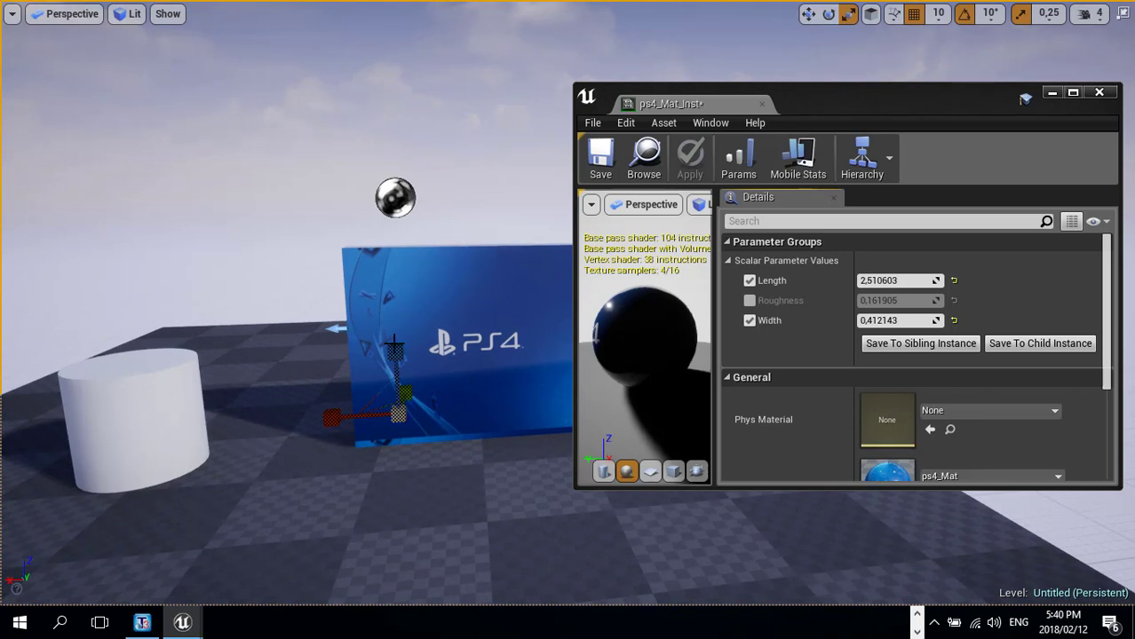
right_click_drag(486, 317, 504, 314)
key("s")
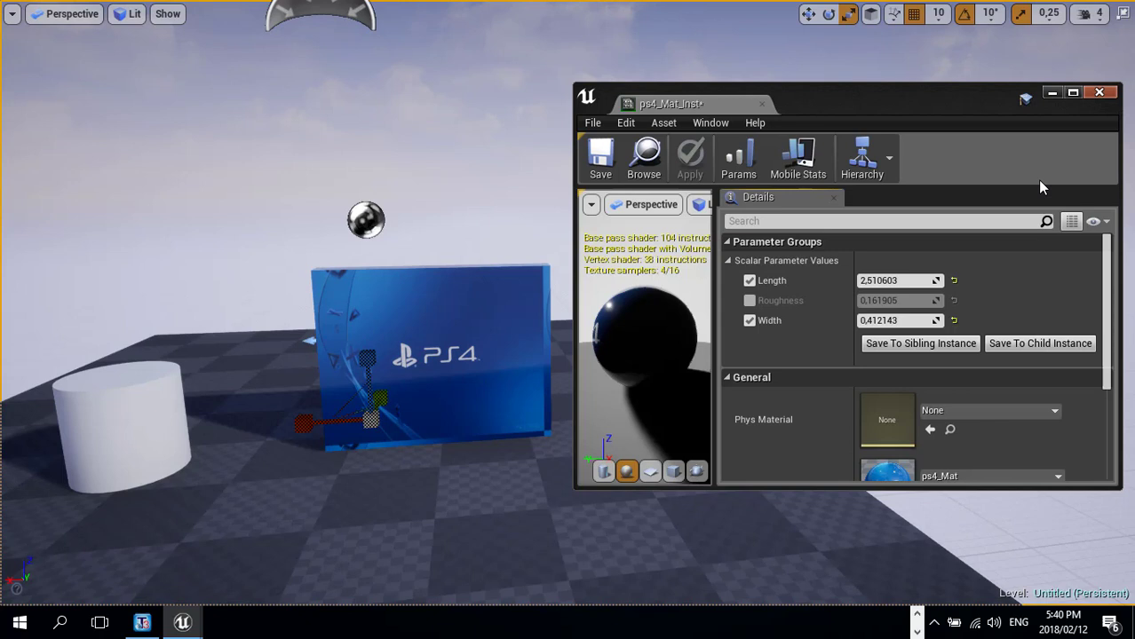
left_click(907, 282)
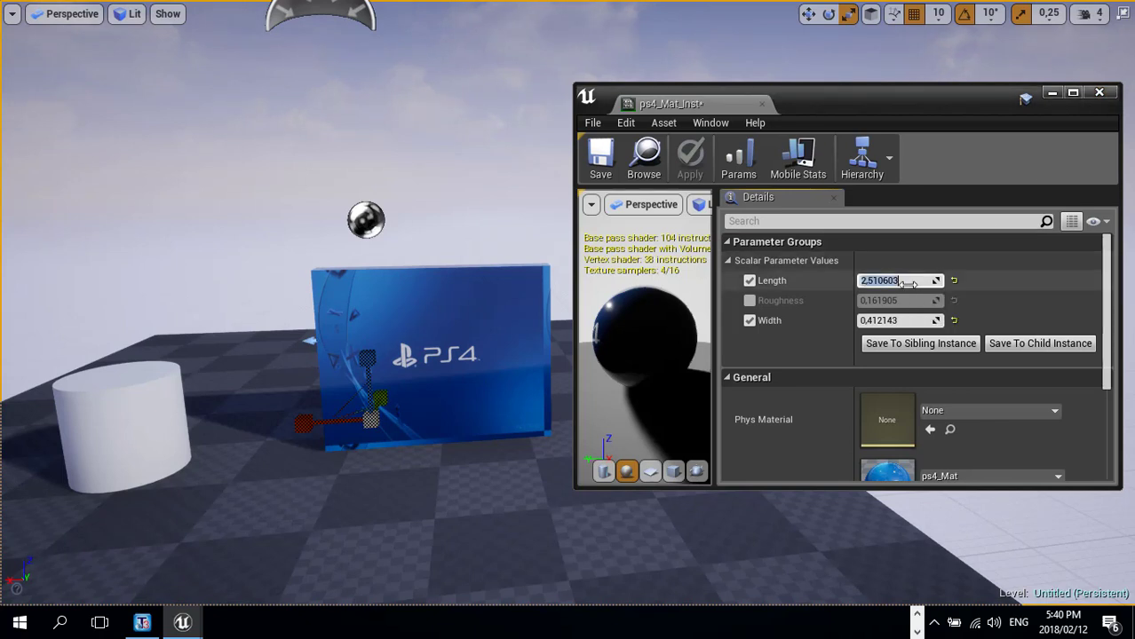
type("1")
key("Tab")
key("Tab")
key("Tab")
type("1")
key("Return")
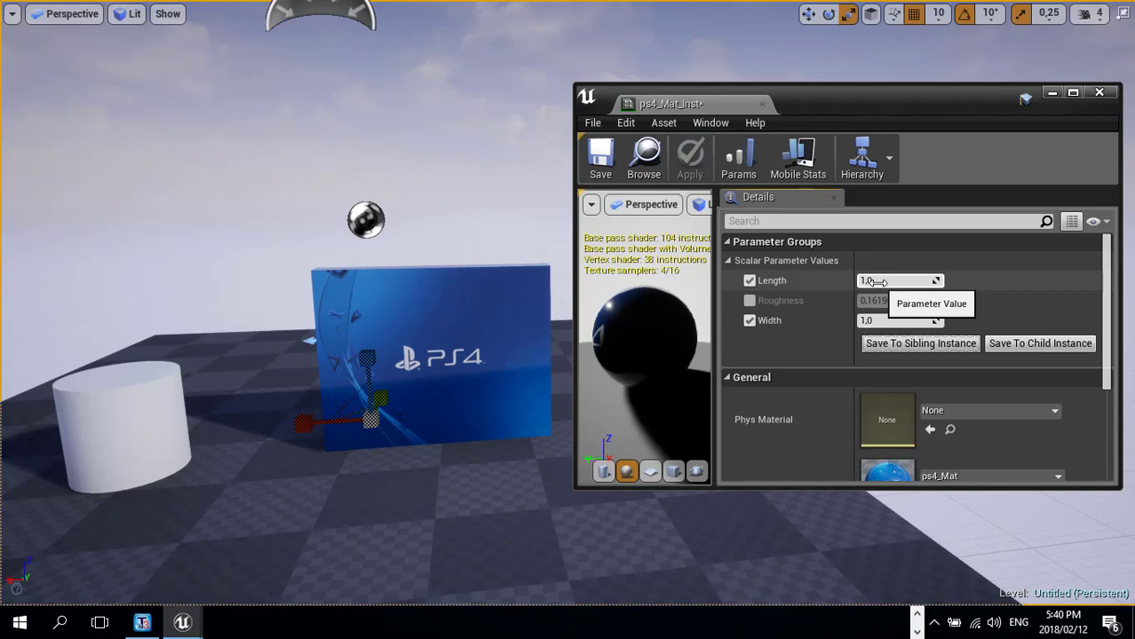
left_click(1099, 93)
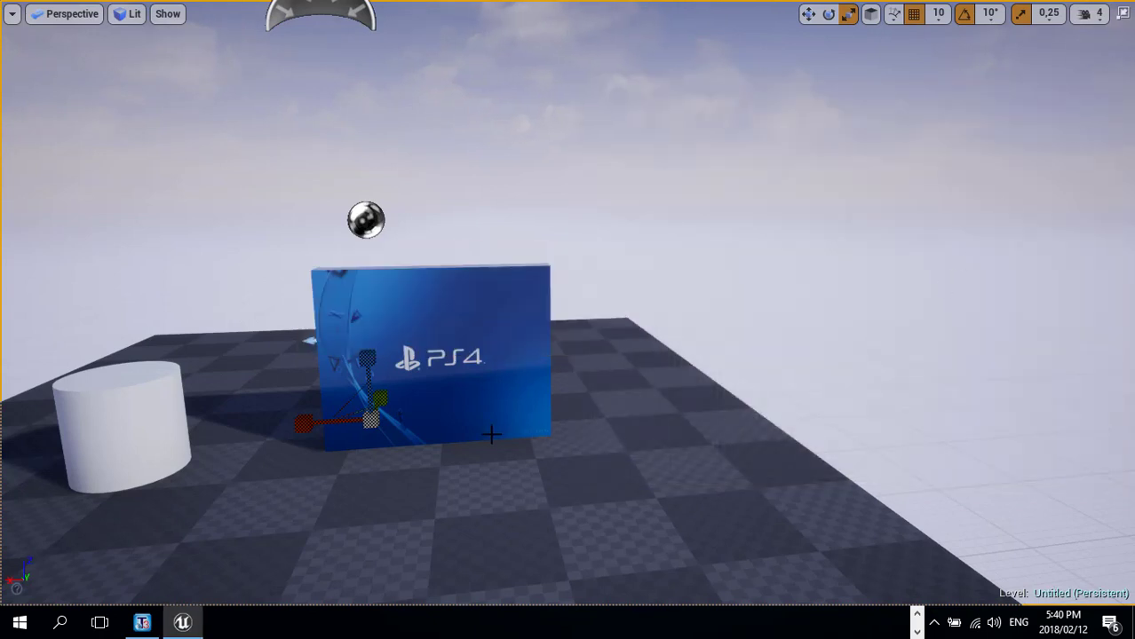
- Leave the full-screen viewport and open the empty Decal folder in the project content
middle_click_drag(455, 375, 337, 389)
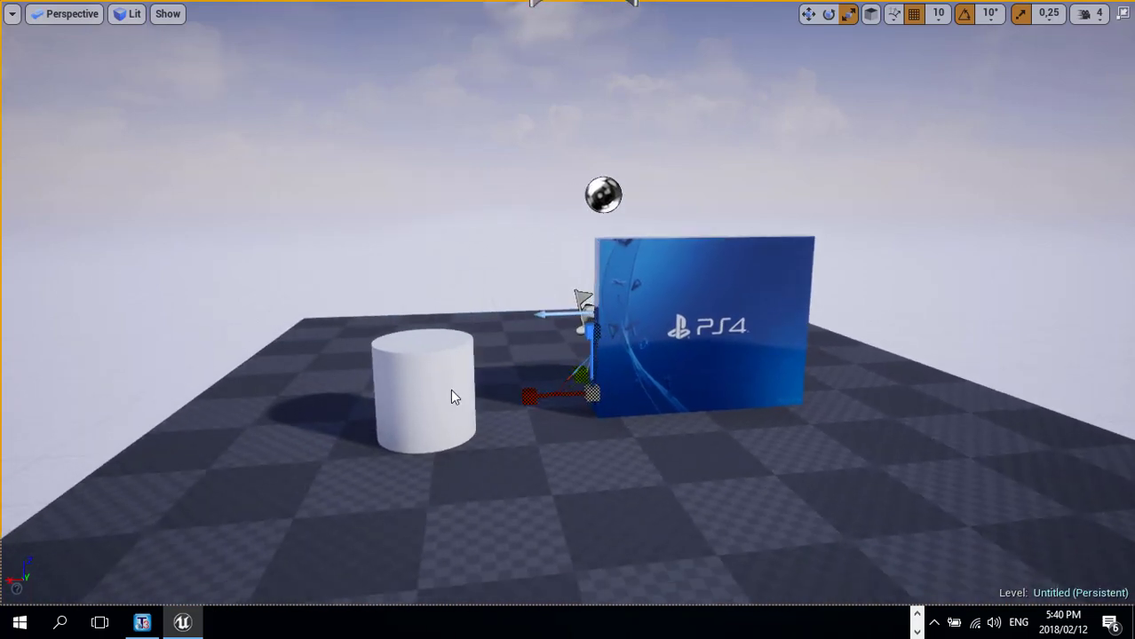
key("F11")
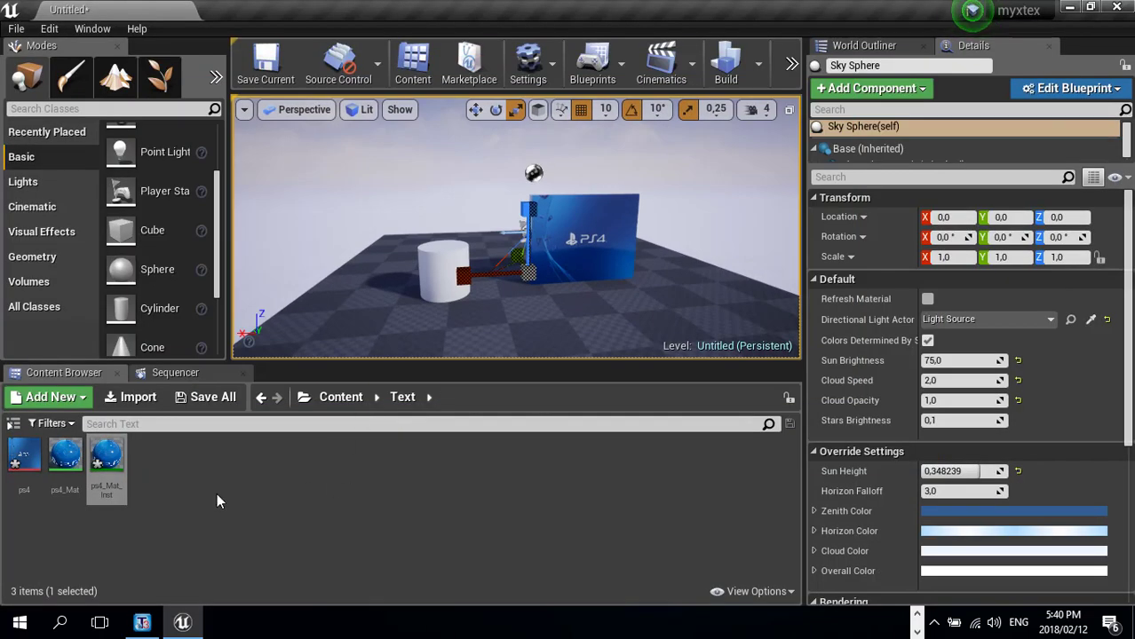
left_click(336, 397)
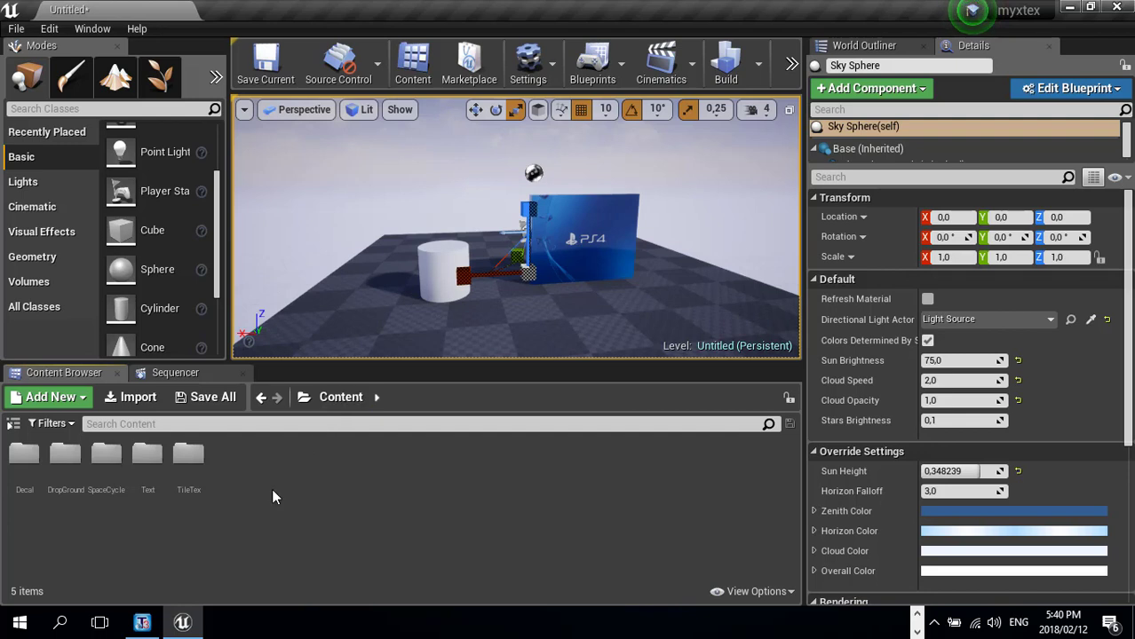
double_click(26, 454)
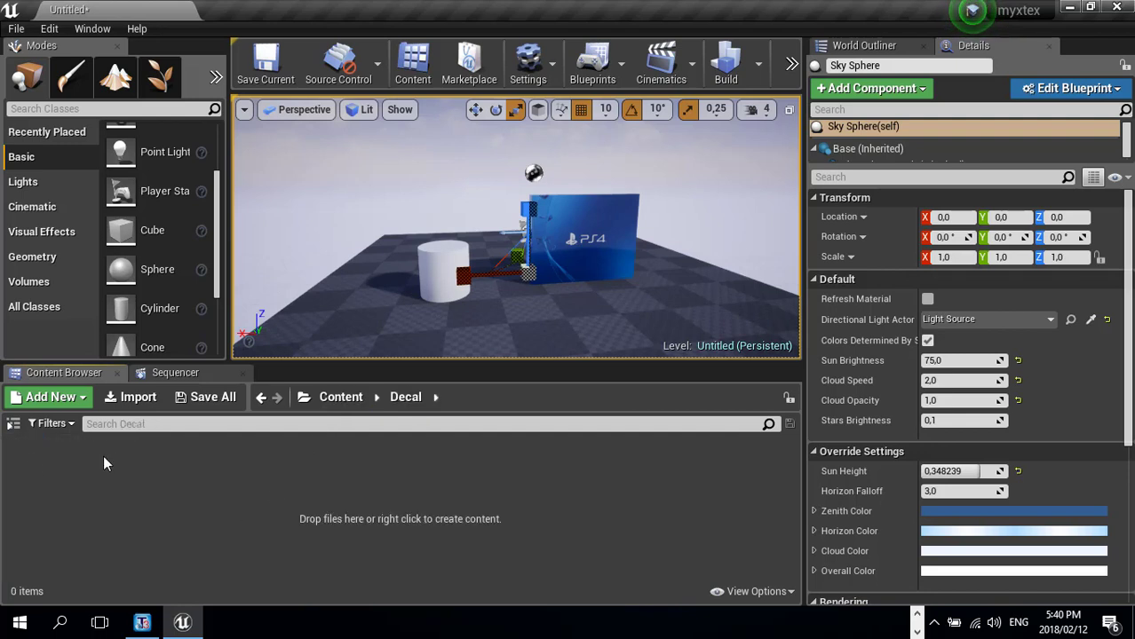
- Look through the Pictures folder and the VS folder in 2. Clients on DATA (D:) for an image to import as a decal
left_click(118, 400)
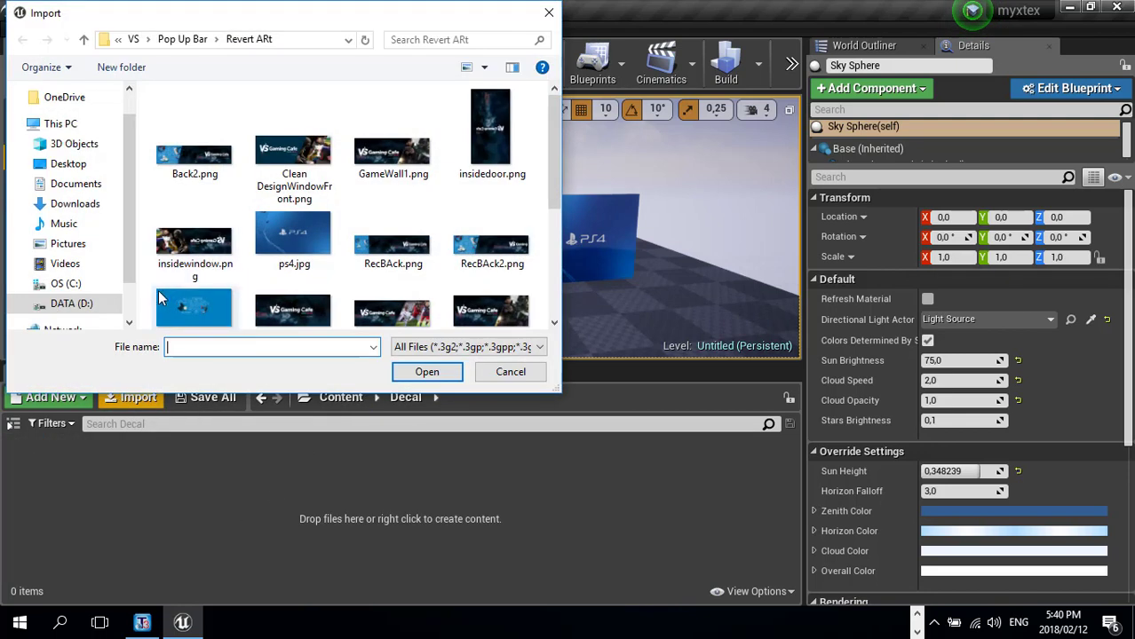
left_click(71, 304)
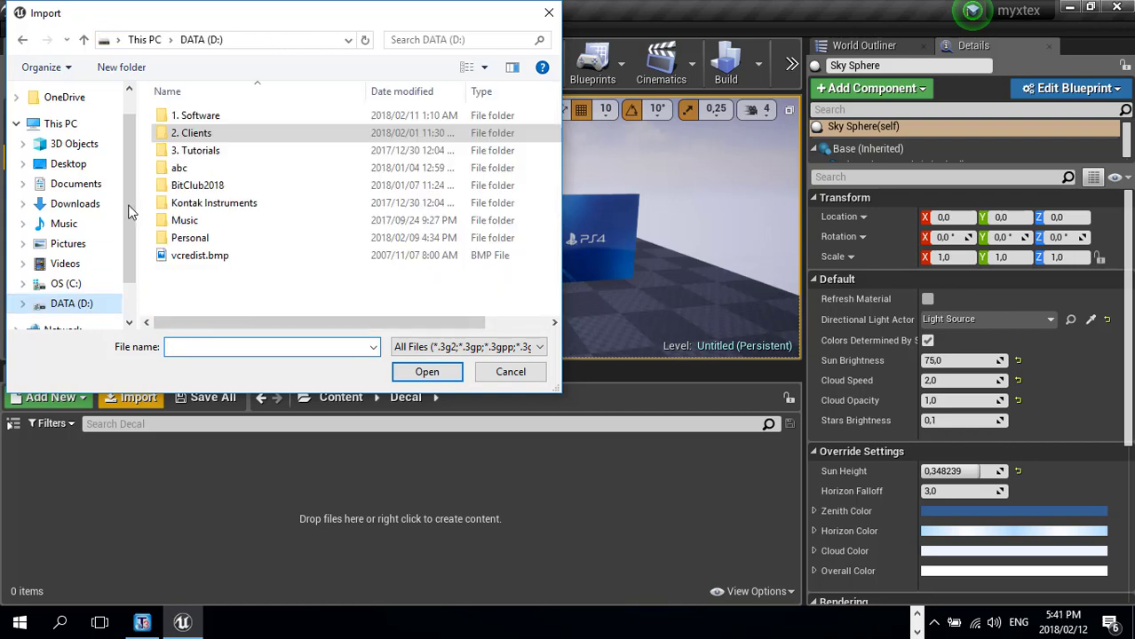
double_click(202, 134)
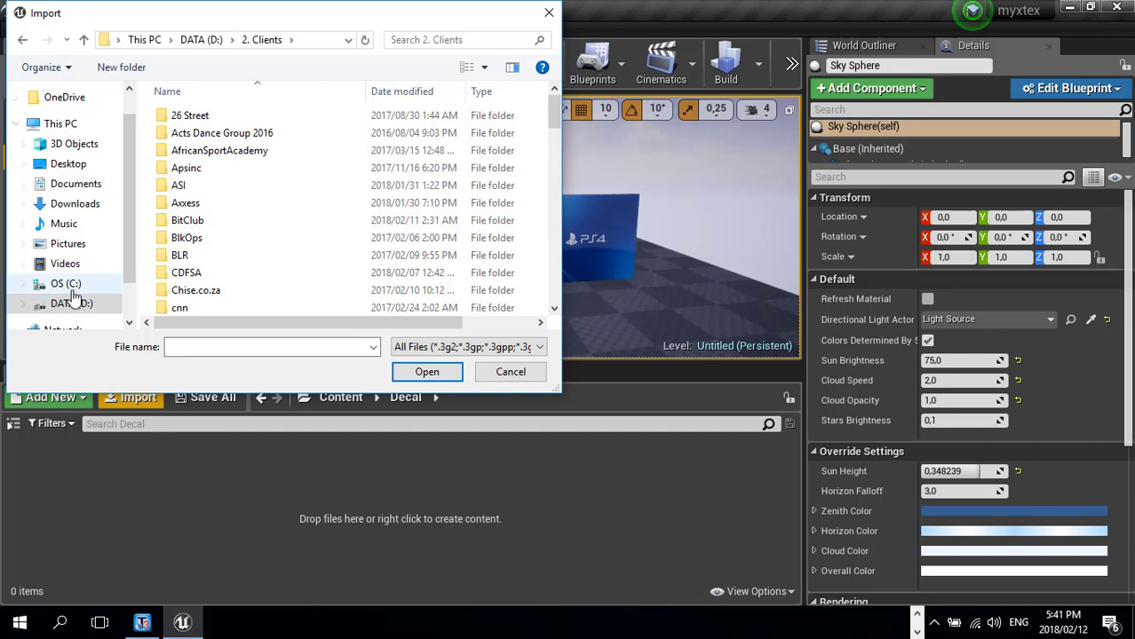
left_click(69, 245)
scroll(246, 252, "down", 5)
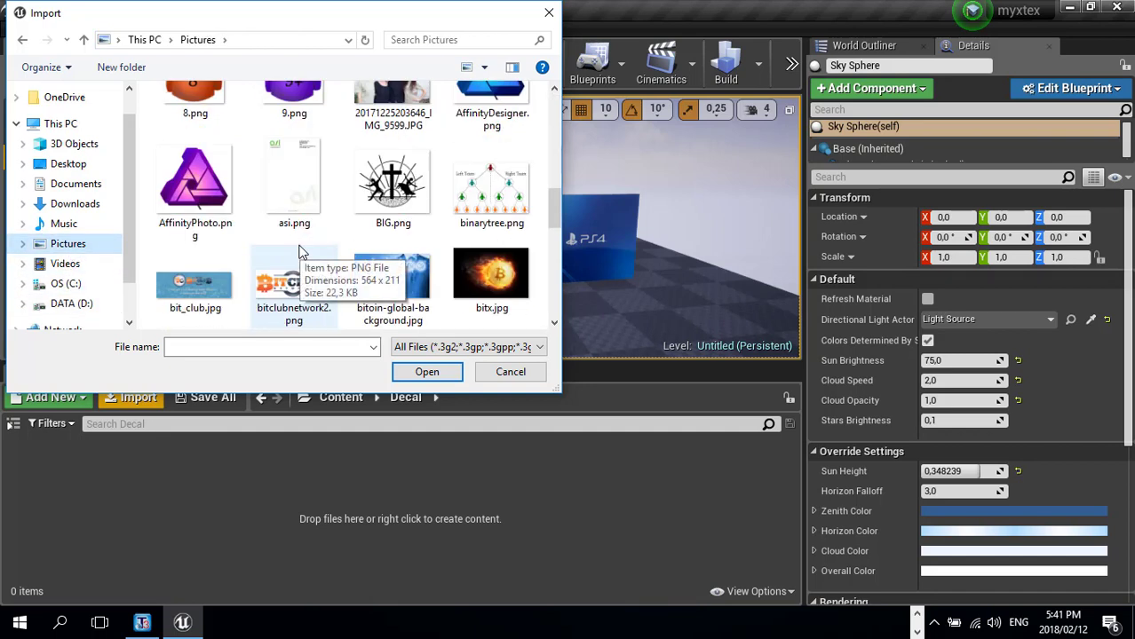
scroll(298, 252, "down", 2)
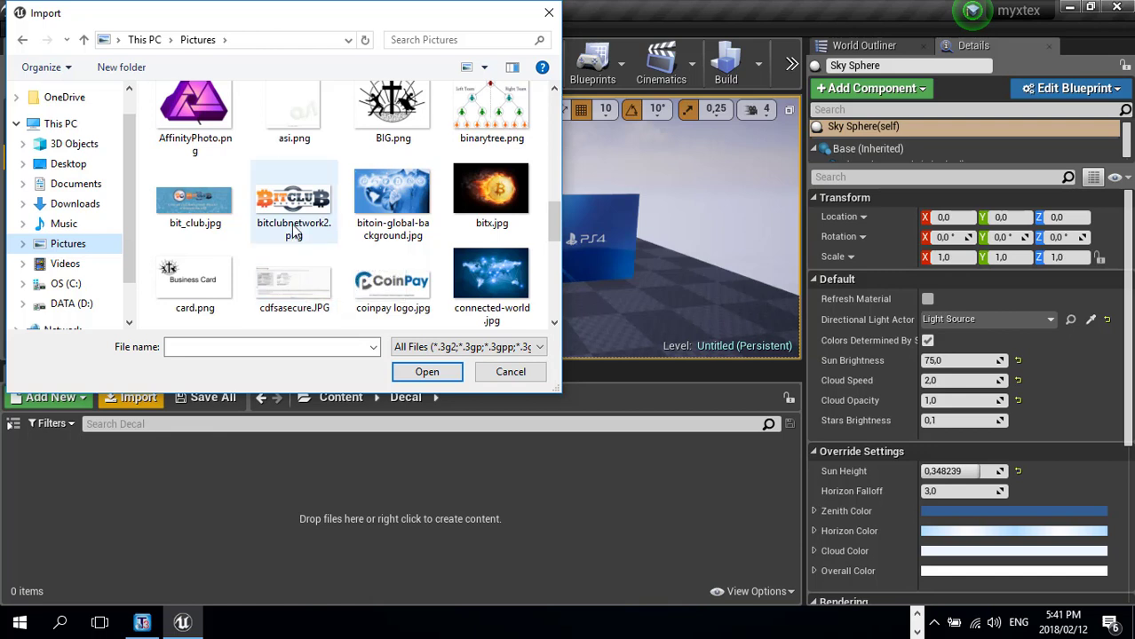
scroll(302, 227, "down", 3)
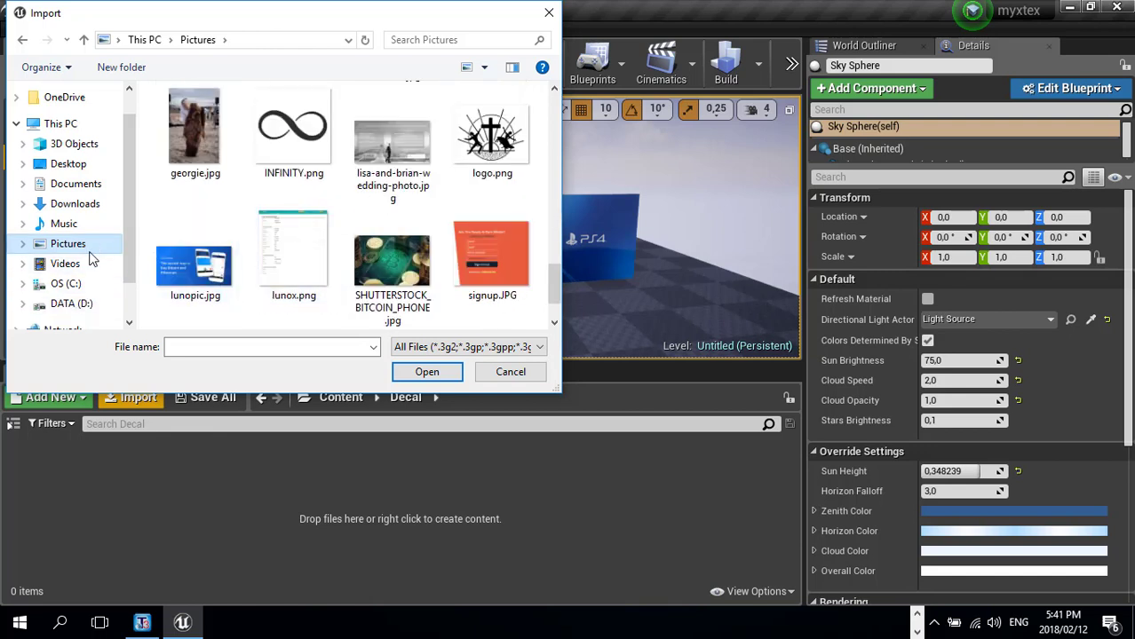
left_click(81, 305)
double_click(191, 133)
scroll(190, 178, "down", 10)
double_click(186, 240)
left_click(406, 238)
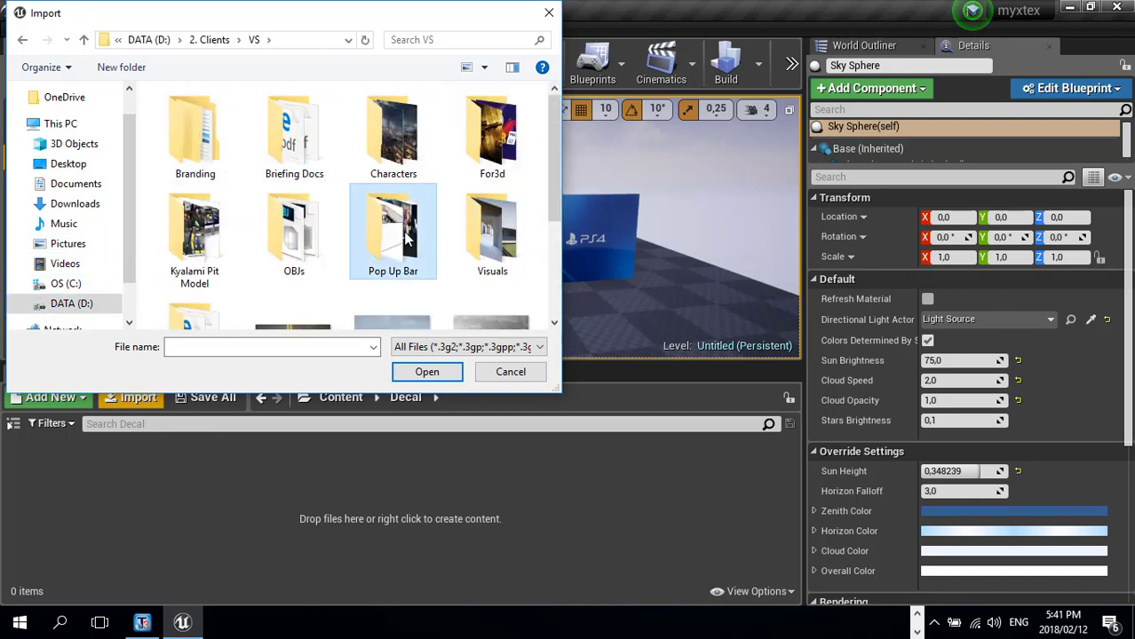
scroll(397, 238, "down", 3)
scroll(390, 238, "up", 3)
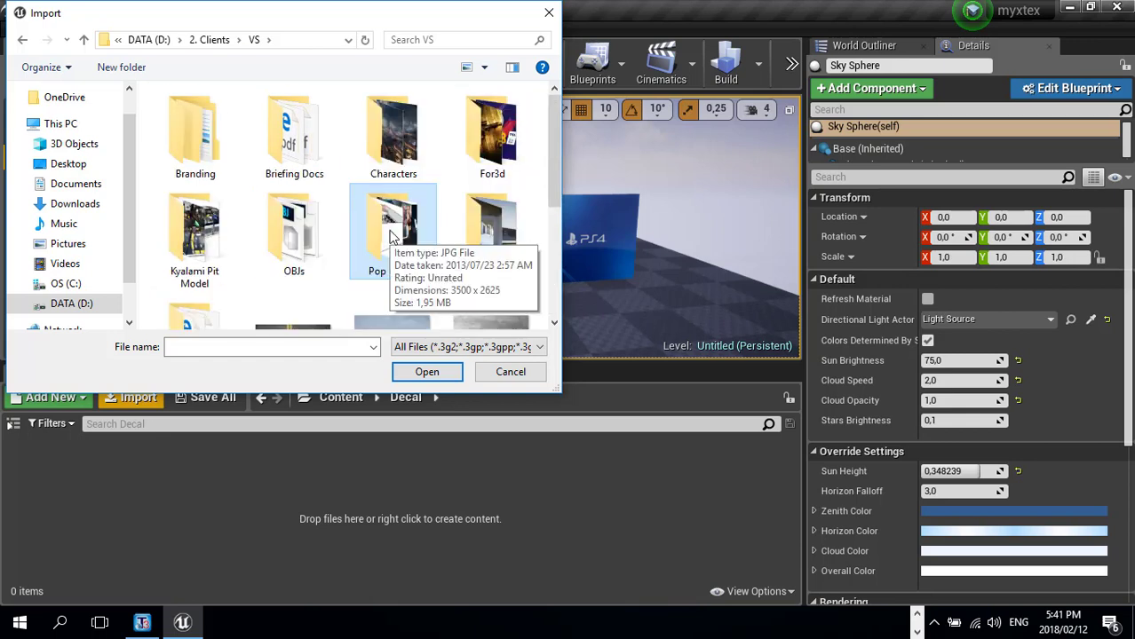
- Try to import BIG.png from the Pictures folder, declining to proceed with the oversized texture
left_click(67, 245)
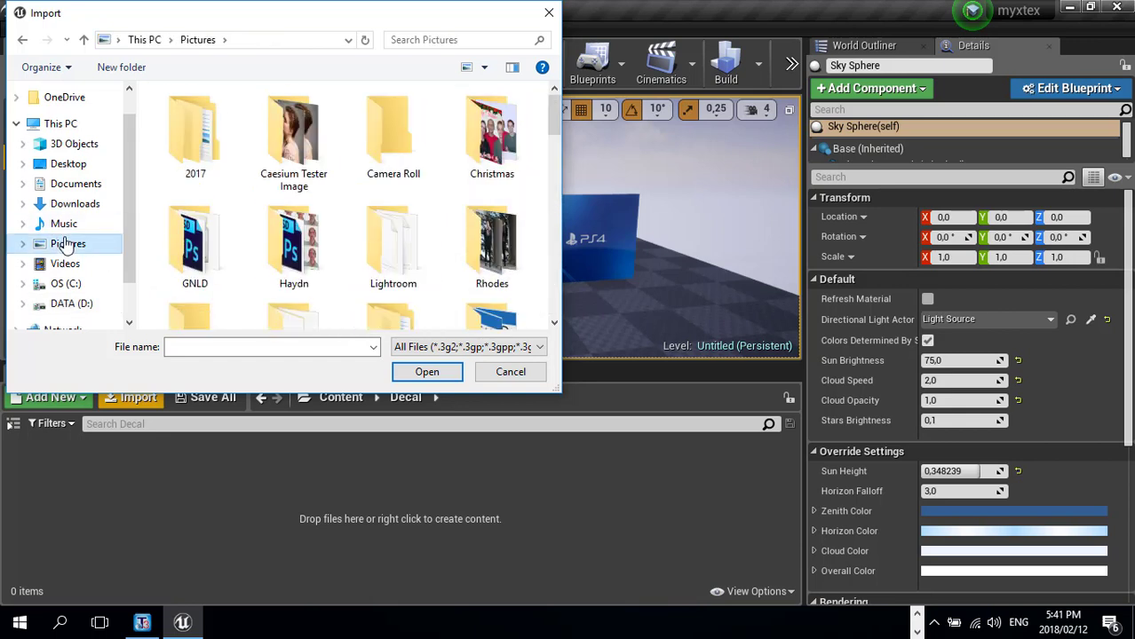
scroll(302, 217, "down", 3)
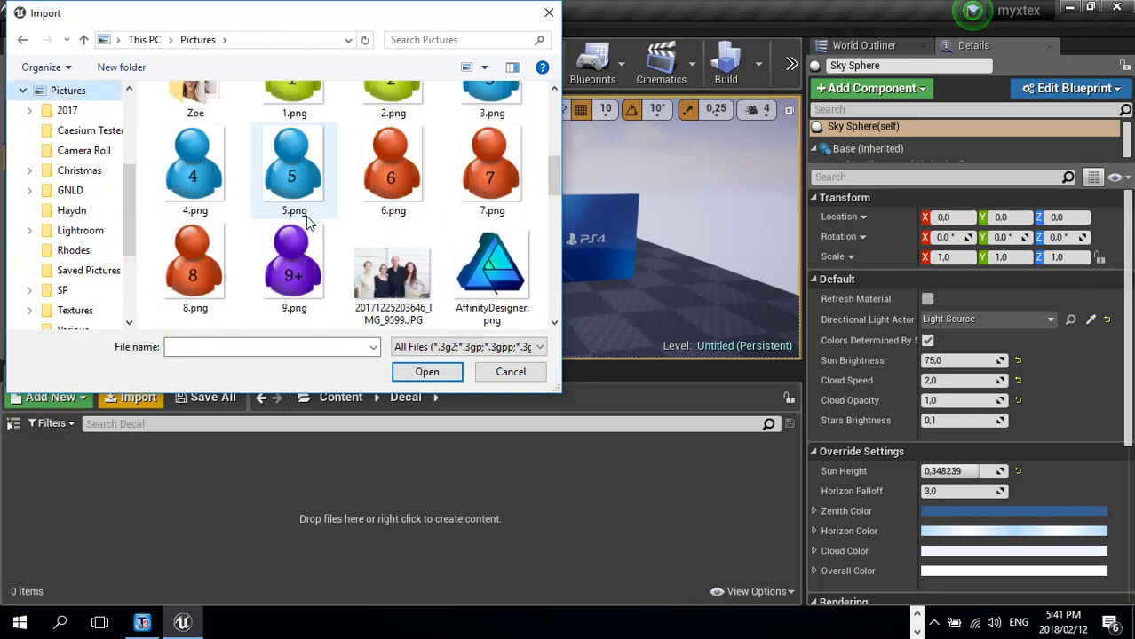
scroll(305, 216, "up", 3)
scroll(293, 218, "down", 3)
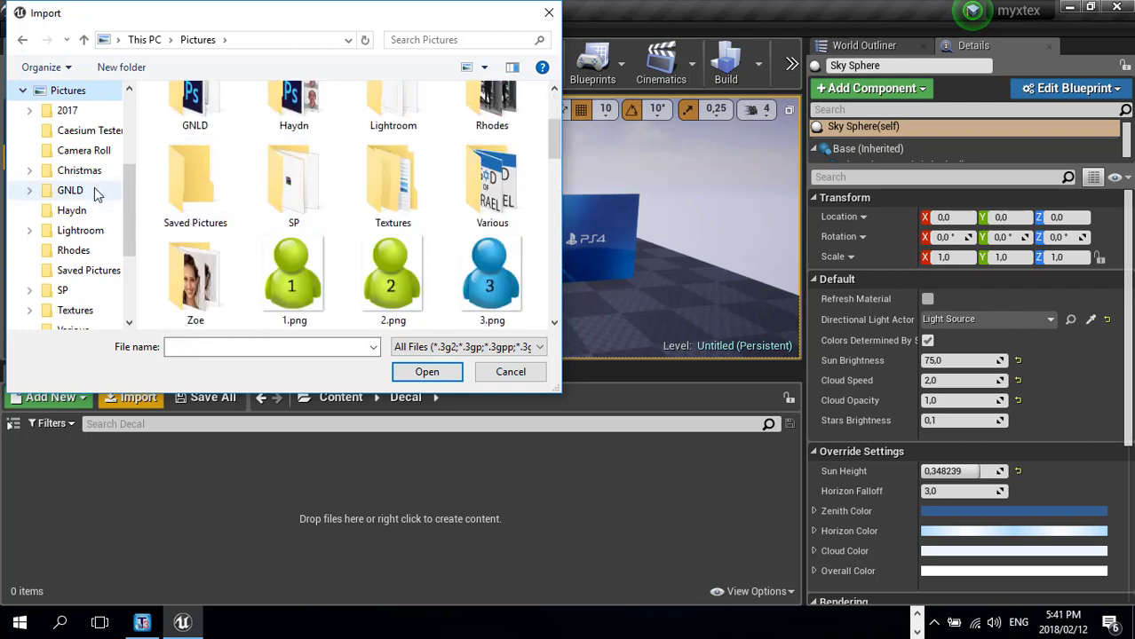
scroll(67, 204, "up", 3)
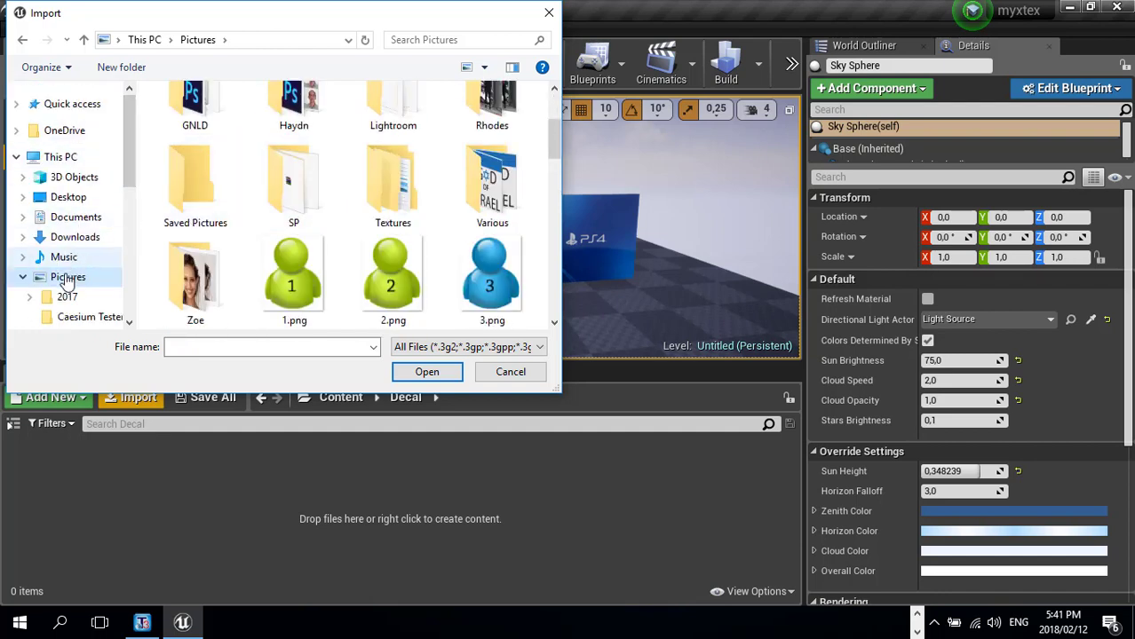
scroll(301, 253, "up", 2)
scroll(355, 228, "down", 8)
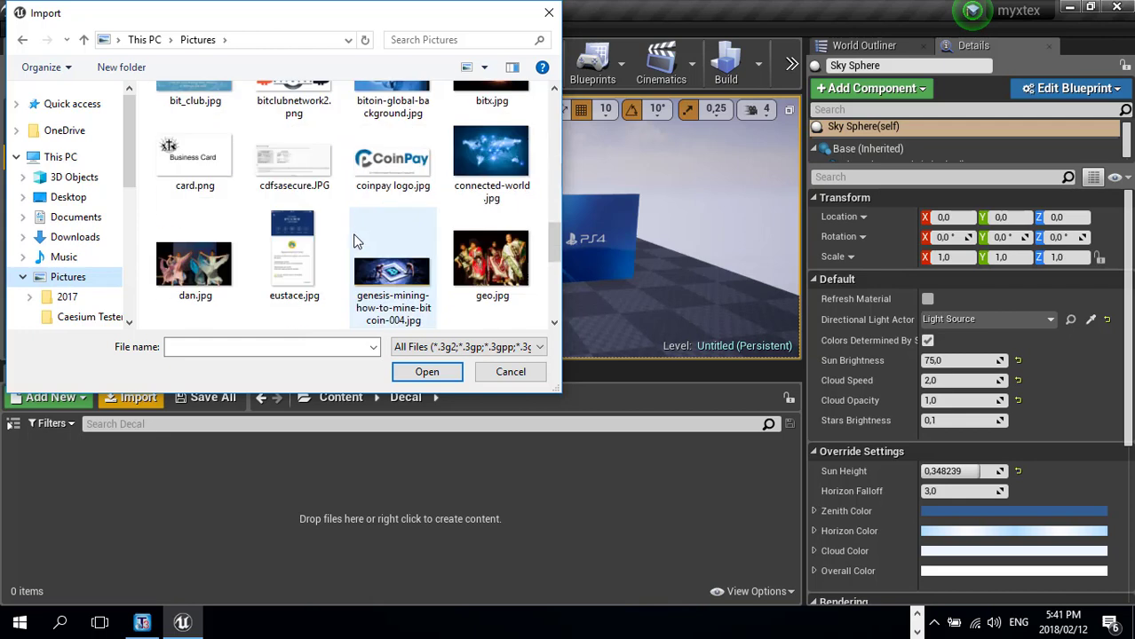
scroll(390, 178, "up", 3)
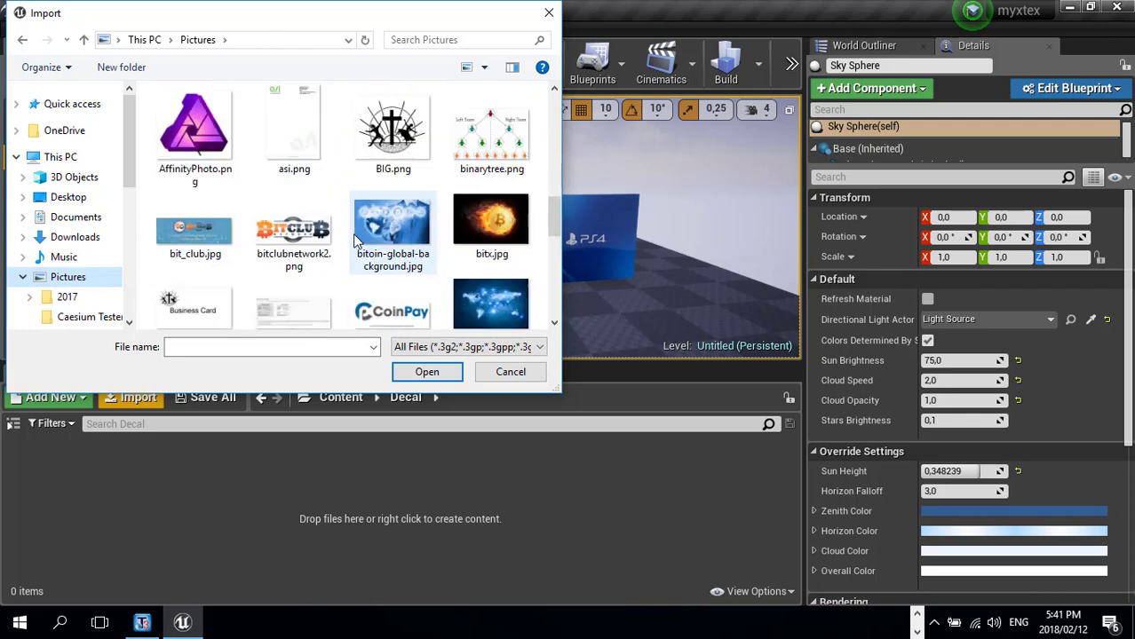
double_click(401, 142)
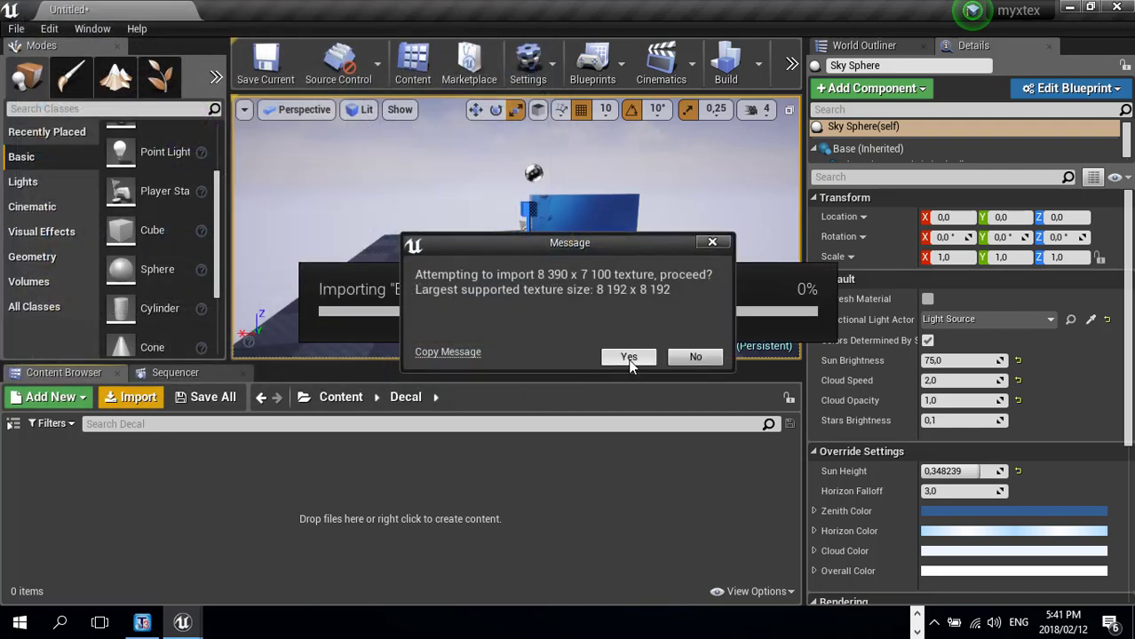
left_click(692, 357)
left_click(755, 365)
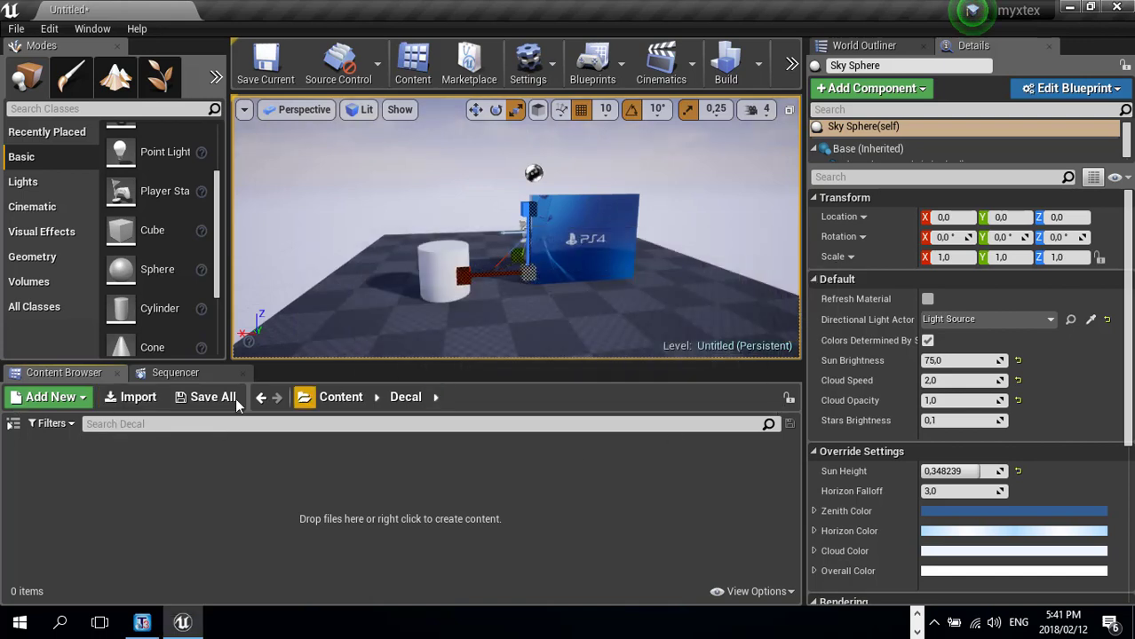
- Import logo.png from the Pictures folder into the Decal folder
left_click(142, 398)
scroll(408, 293, "down", 3)
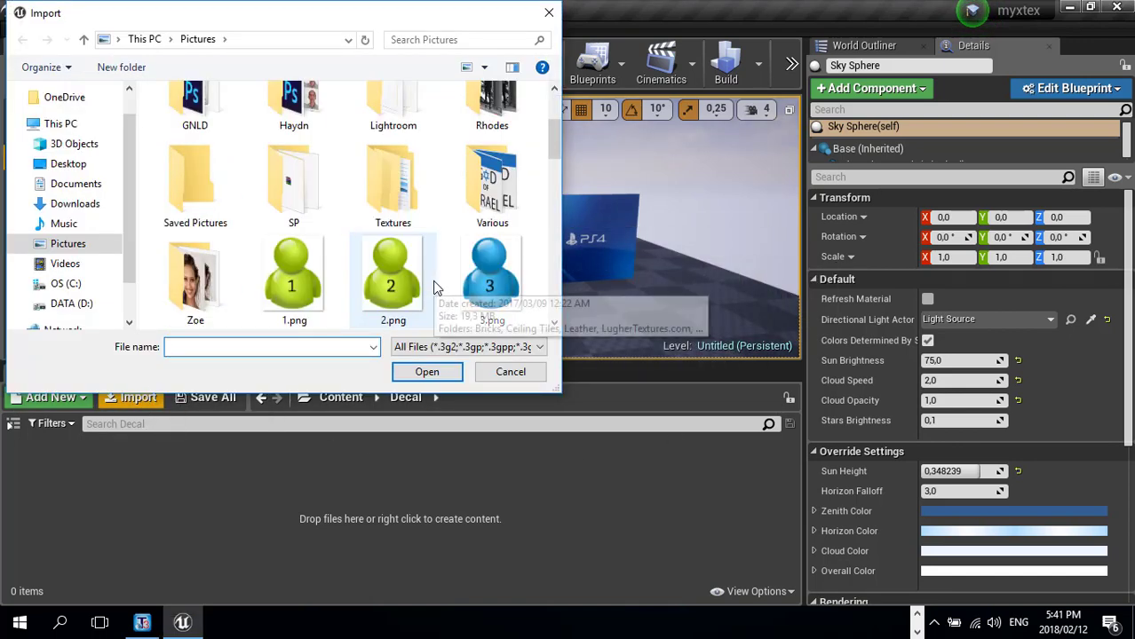
scroll(433, 287, "down", 3)
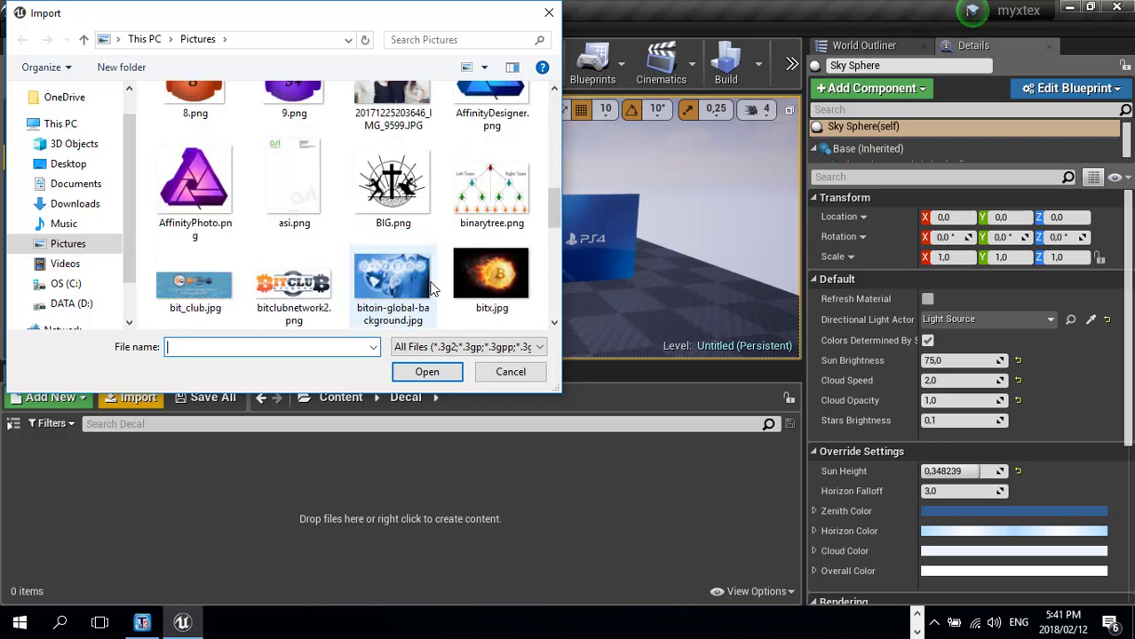
scroll(413, 249, "down", 3)
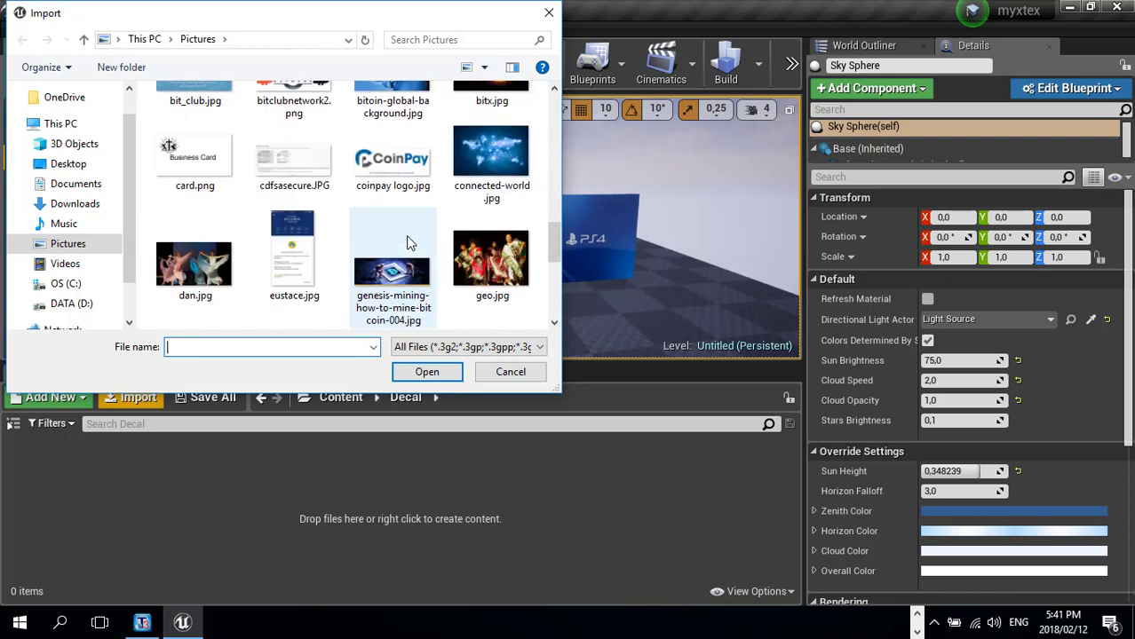
scroll(405, 235, "down", 2)
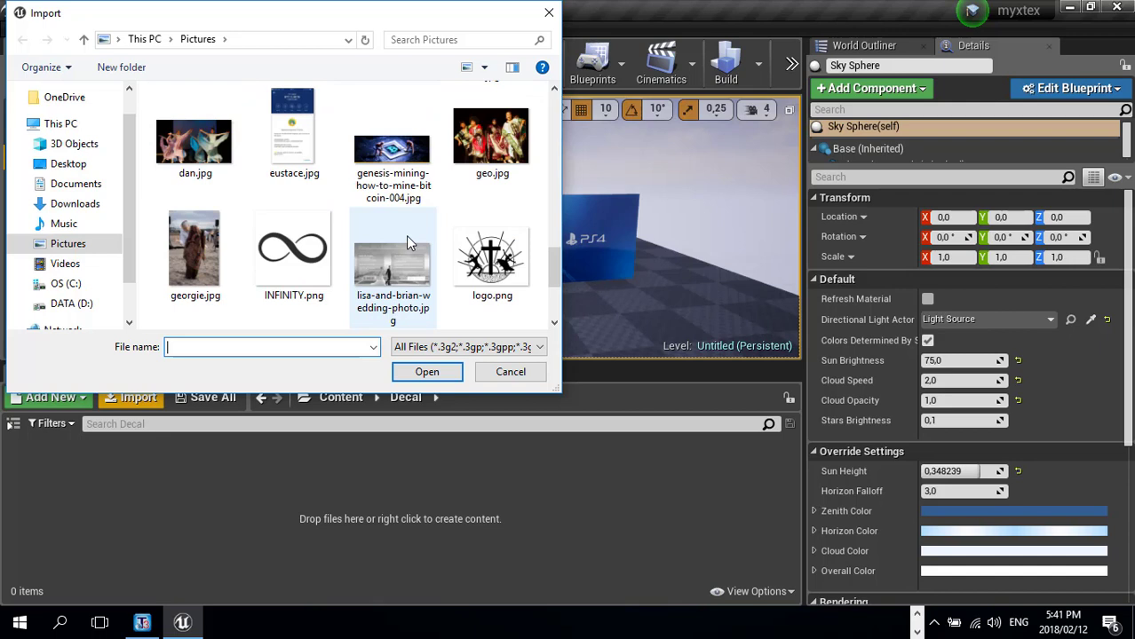
scroll(405, 236, "down", 2)
left_click(491, 138)
left_click(426, 371)
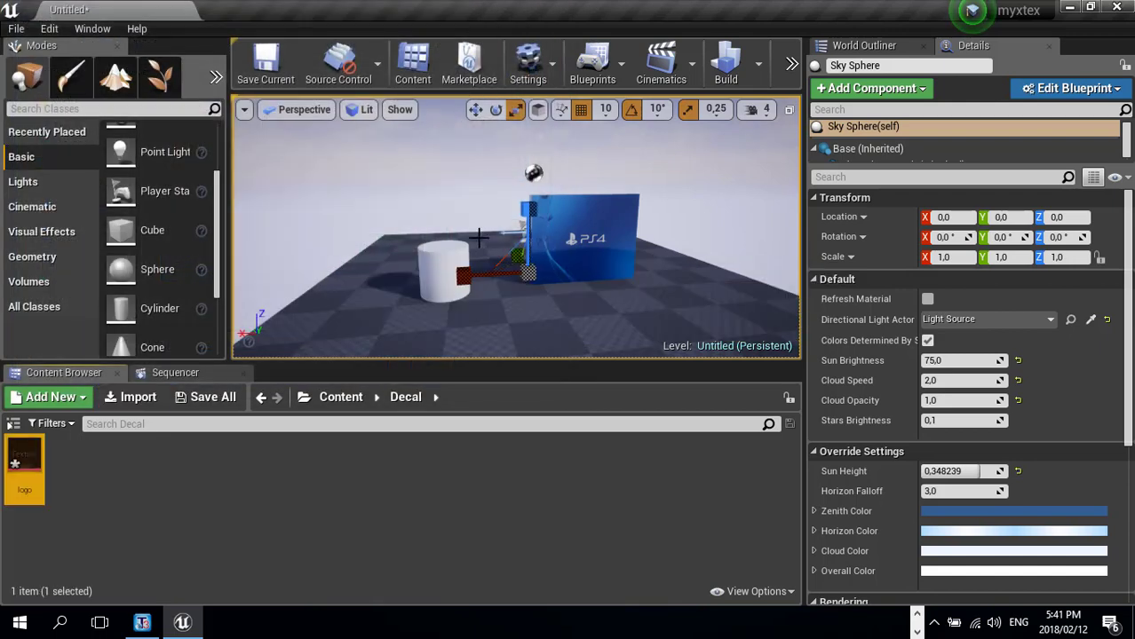
mouse_move(27, 455)
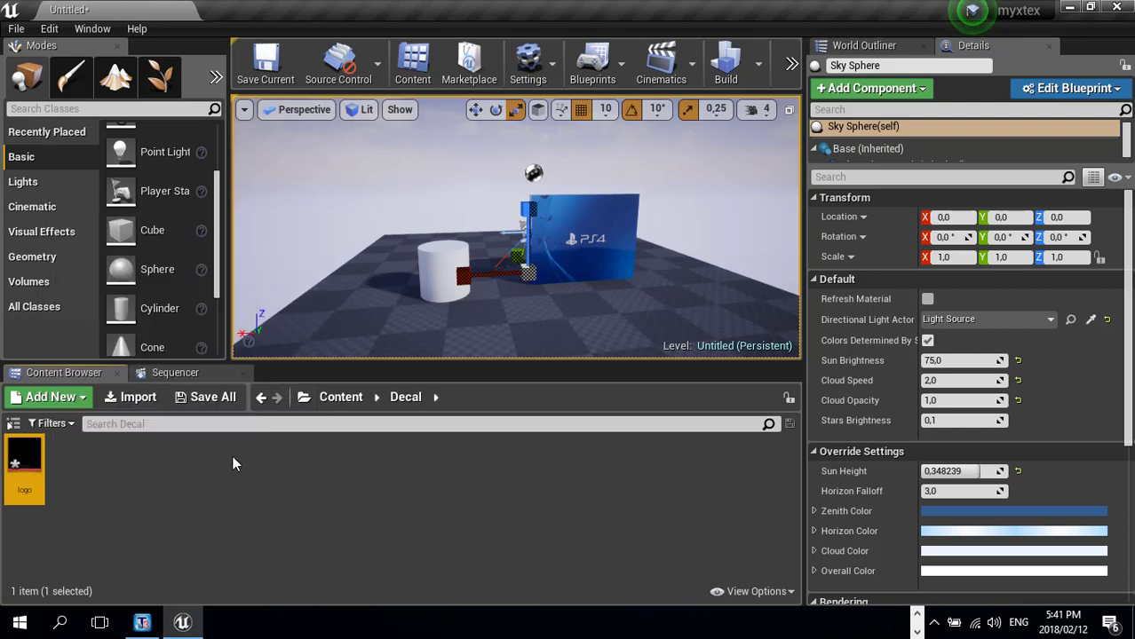
- Delete the PS4 box from the level and select the white cylinder in a closer view
left_click_drag(428, 294, 427, 267)
right_click_drag(449, 293, 474, 284)
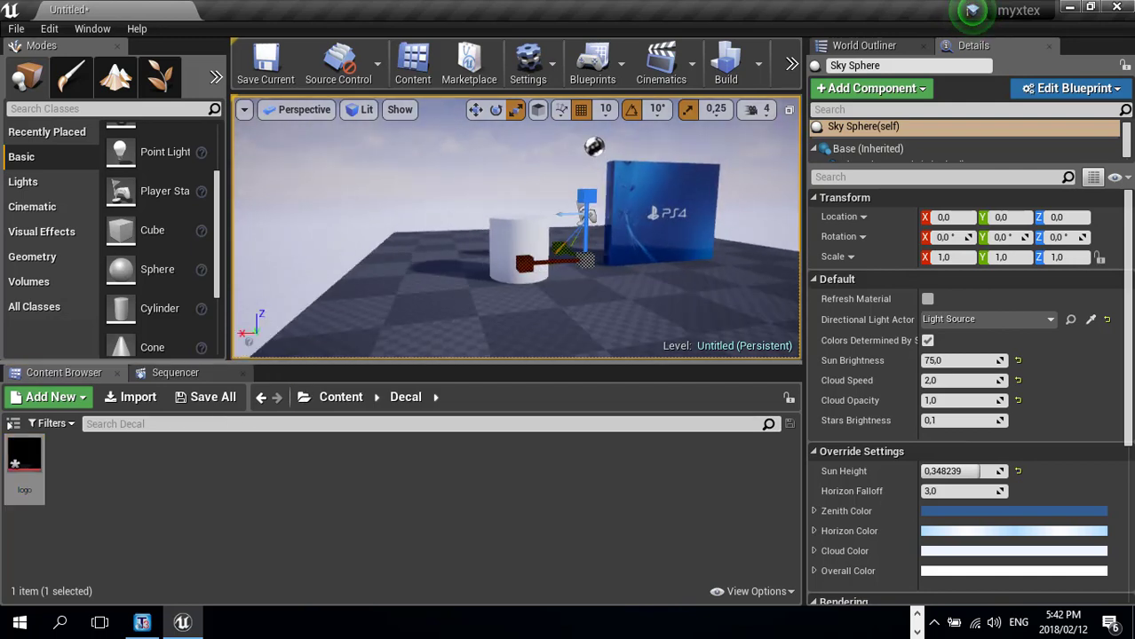
left_click(647, 208)
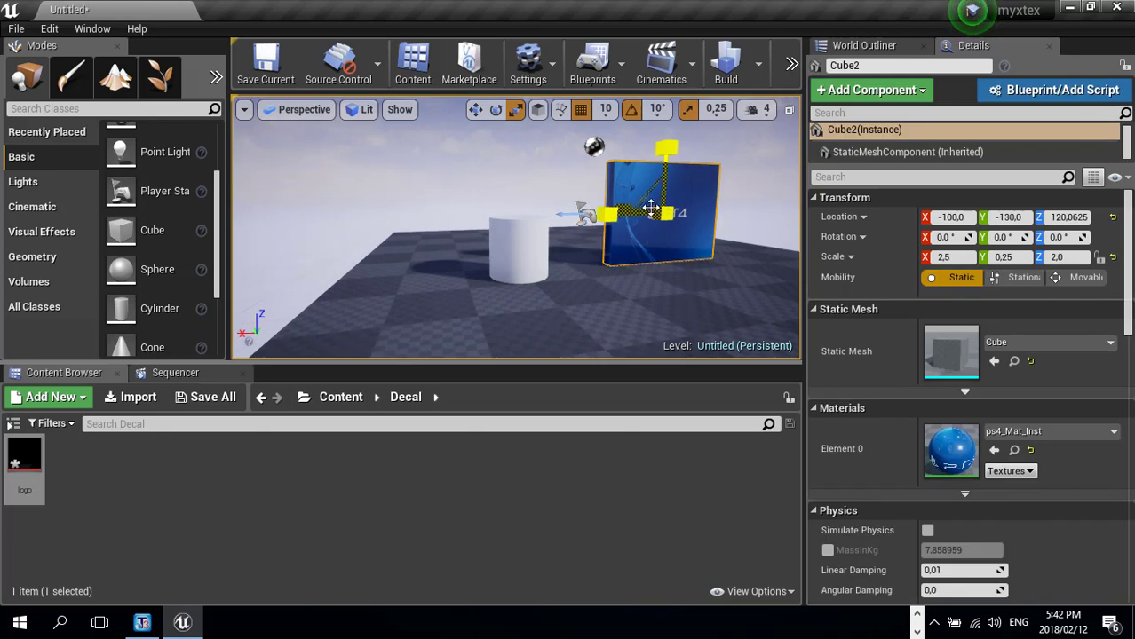
key("Delete")
left_click(508, 259)
scroll(490, 284, "up", 4)
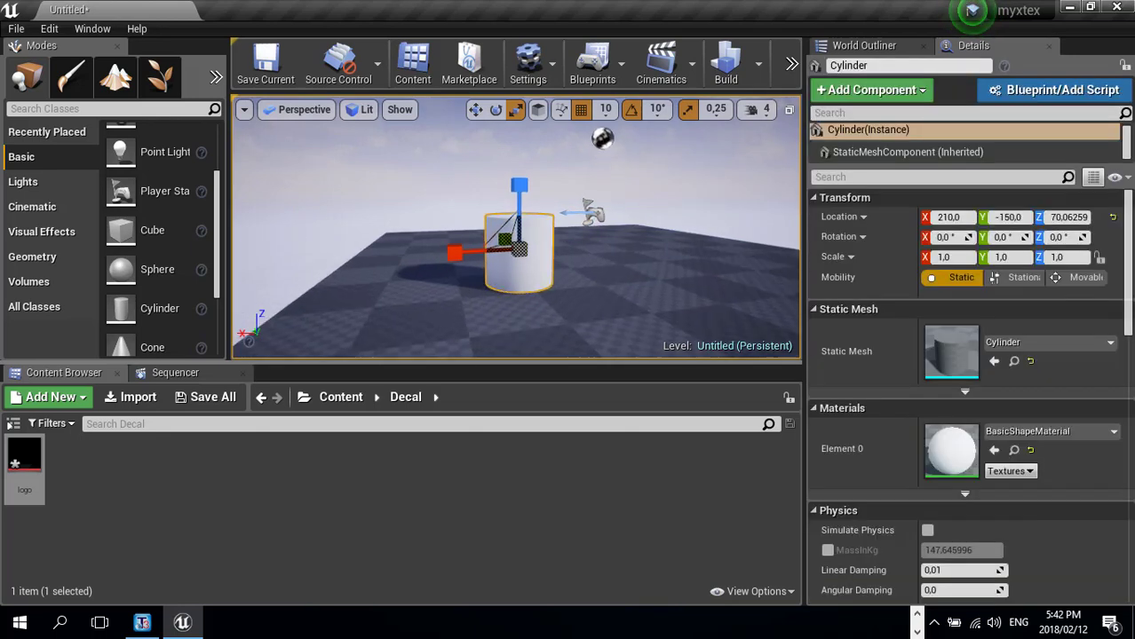
left_click_drag(485, 293, 466, 284, "alt")
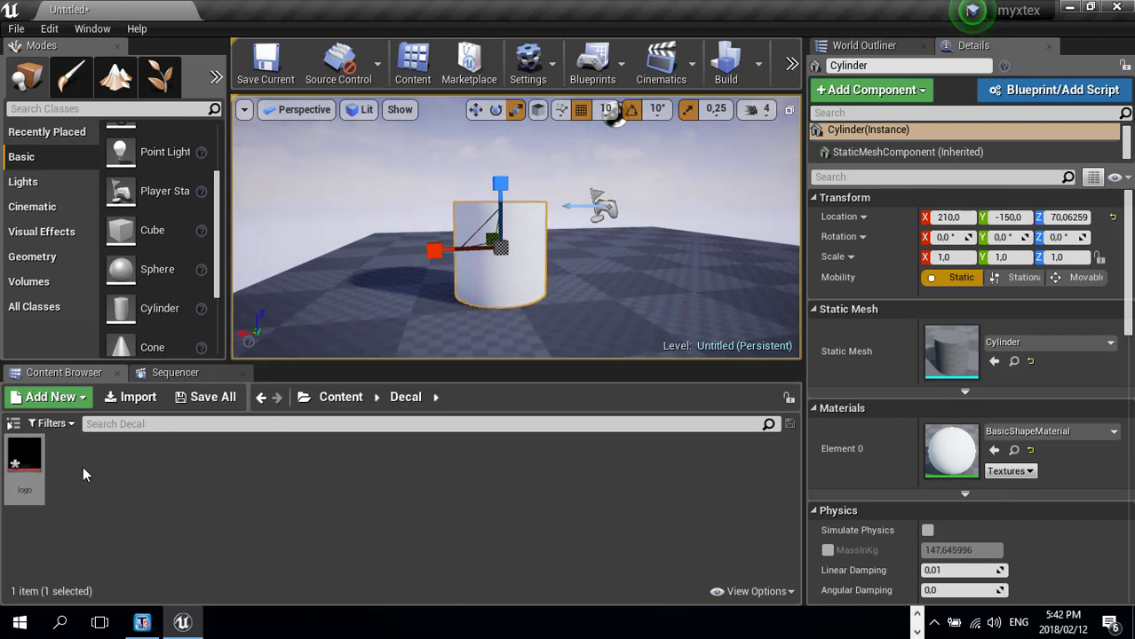
- Create a material from the logo texture, keeping its suggested name
right_click(28, 455)
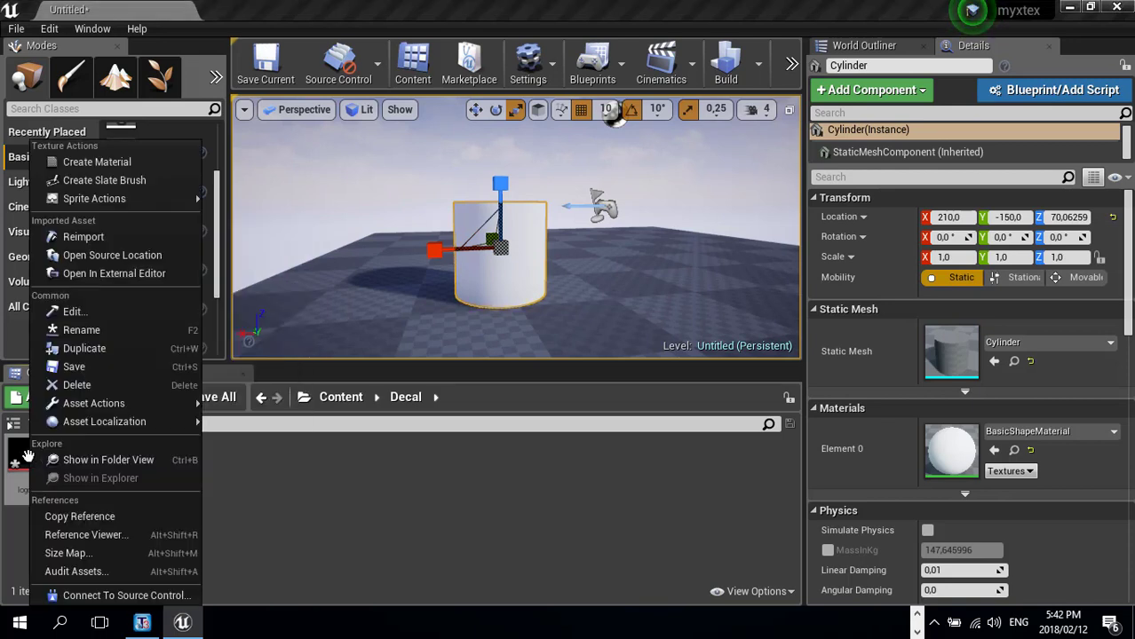
left_click(149, 158)
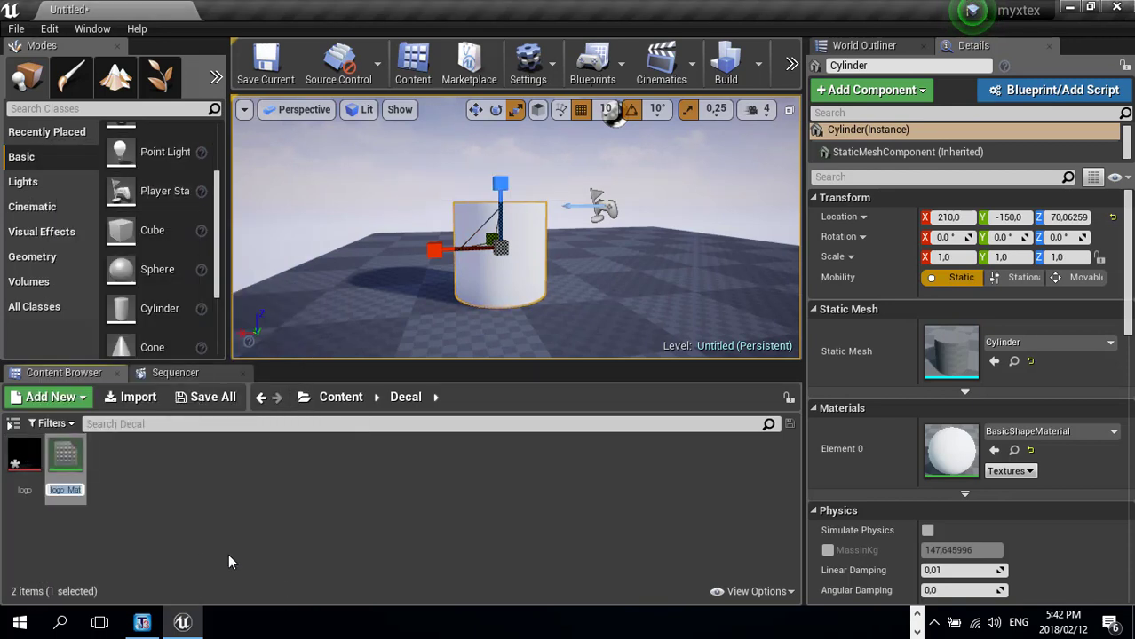
key("Return")
- Create a material instance from the logo material and cancel the pending autosave
right_click(68, 456)
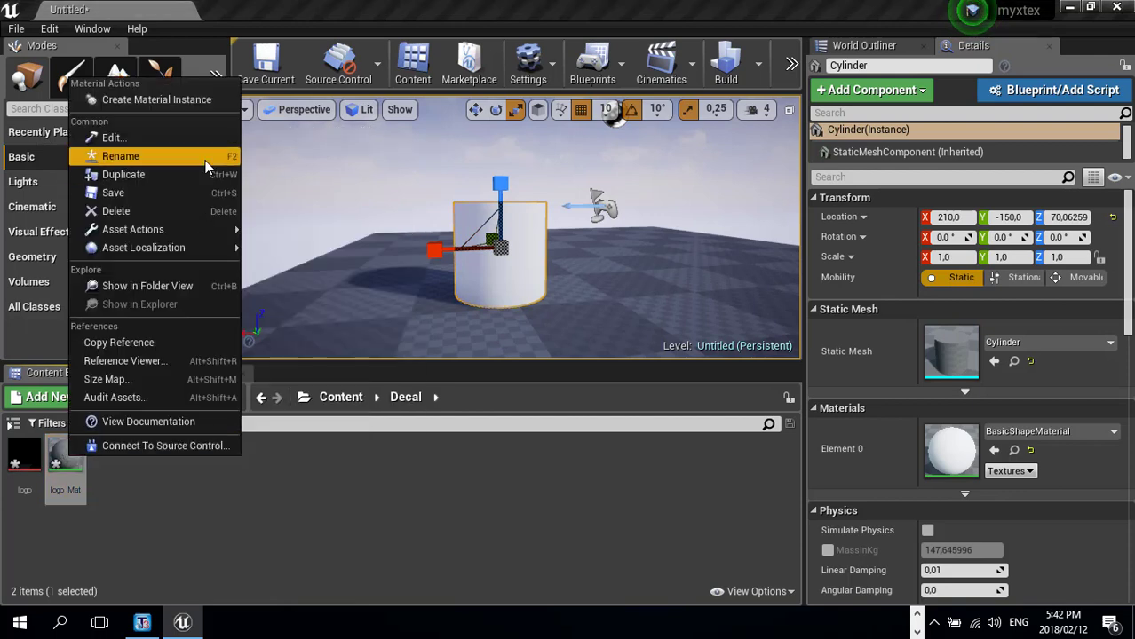
left_click(186, 462)
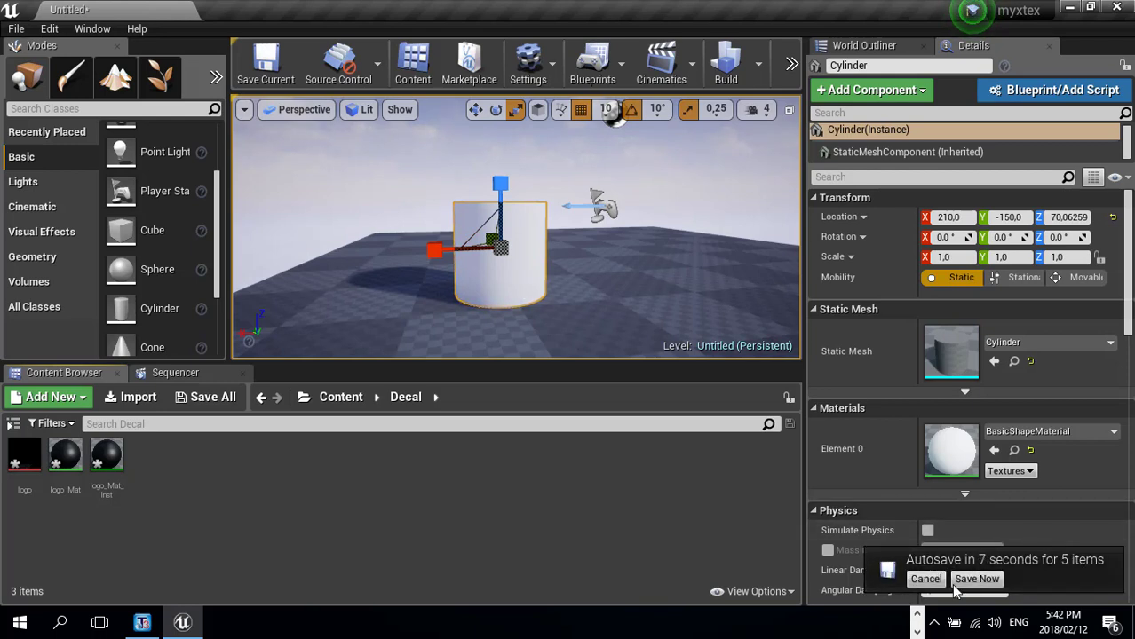
left_click(925, 579)
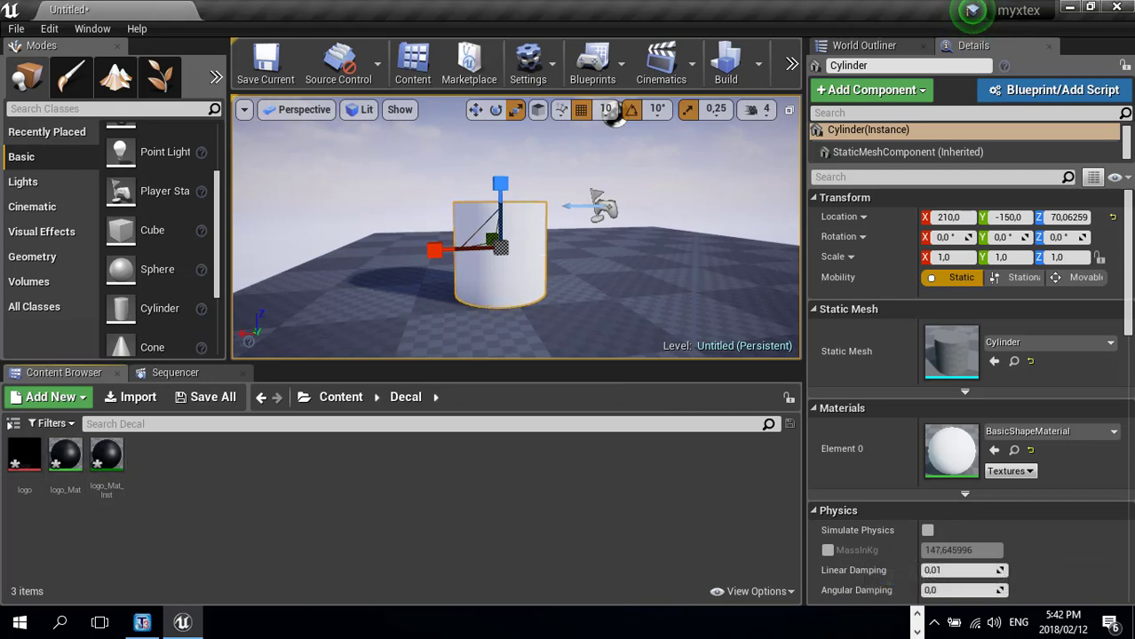
- Search the placeable classes for "dec" and place a Deferred Decal actor at the white cylinder
scroll(155, 302, "down", 2)
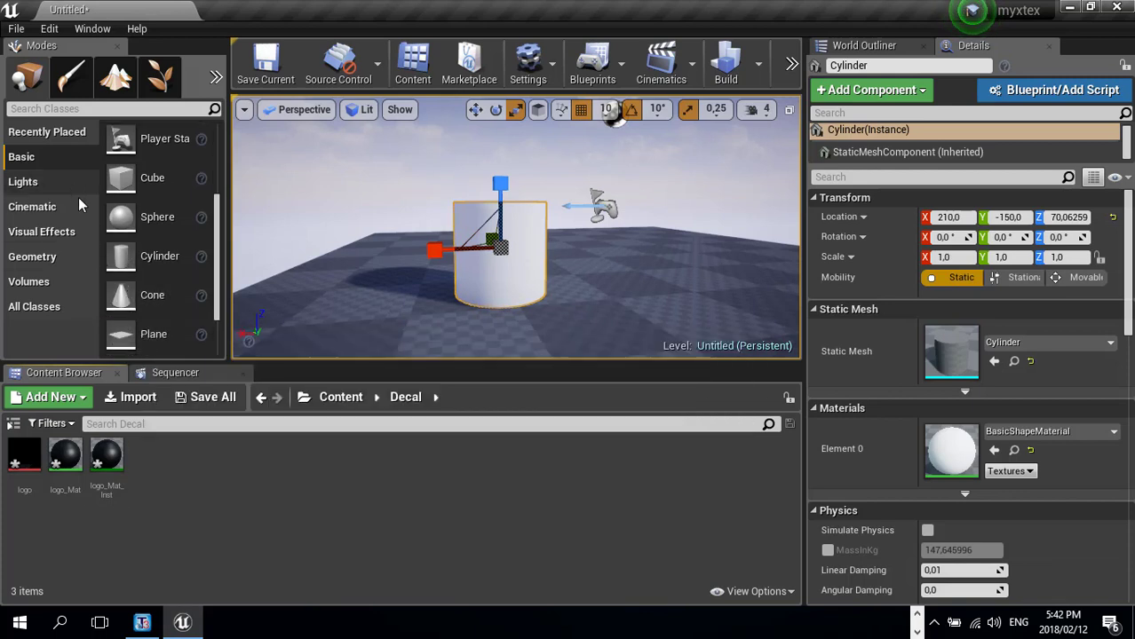
left_click_drag(215, 231, 220, 167)
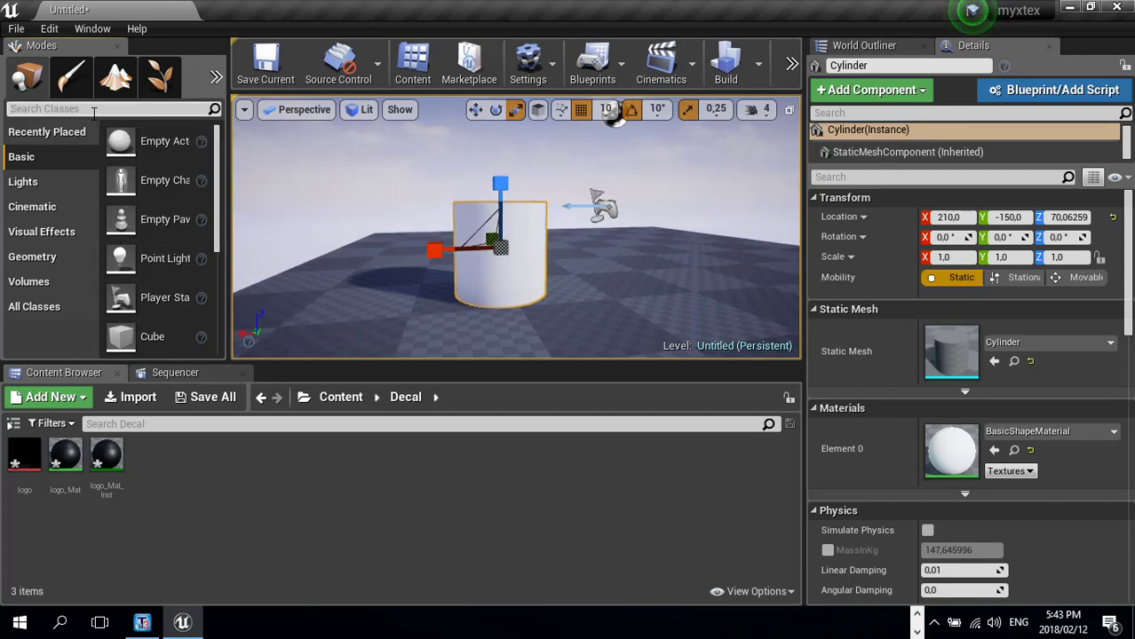
left_click(93, 108)
type("dec")
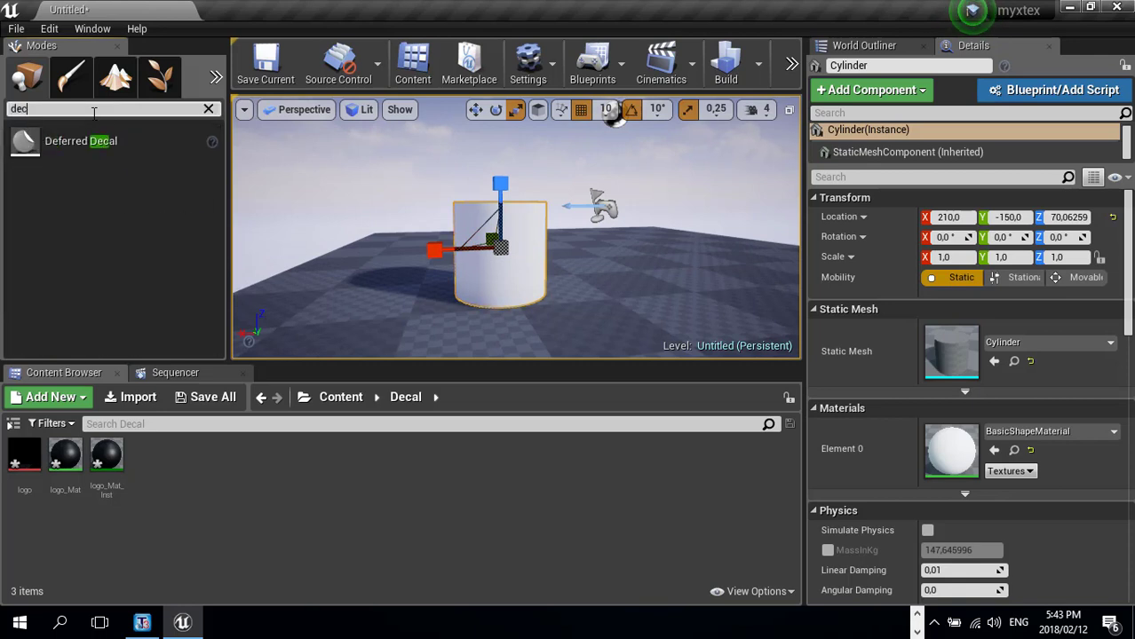
left_click_drag(51, 147, 541, 238)
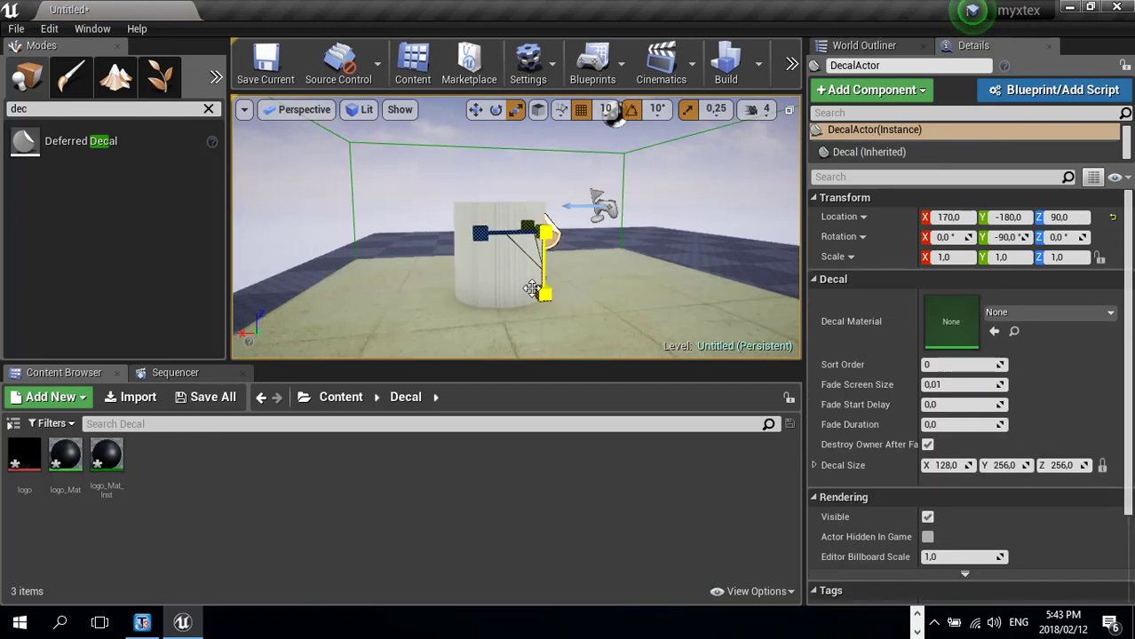
- Scale the decal actor down to about 0.67 in X and 0.79 in Y and Z
scroll(628, 275, "down", 5)
mouse_move(628, 276)
right_mouse_down()
mouse_move(699, 306)
mouse_move(620, 282)
right_mouse_up()
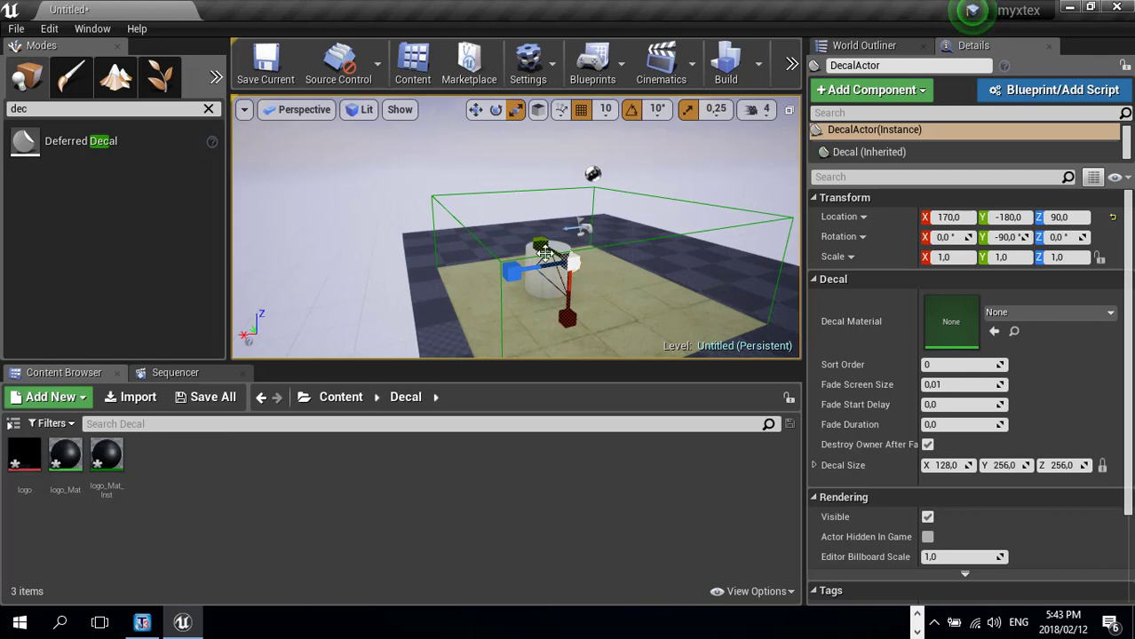
key("w")
right_click_drag(602, 327, 634, 407)
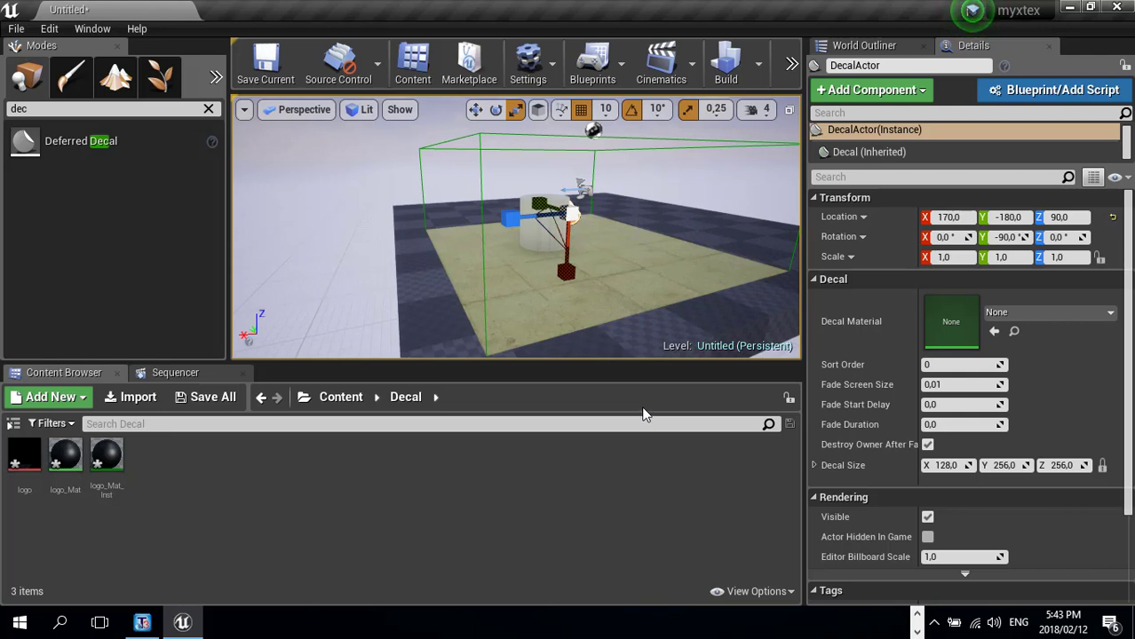
mouse_move(571, 214)
left_mouse_down()
mouse_move(586, 202)
mouse_move(563, 220)
left_mouse_up()
key("w")
right_click_drag(580, 252, 580, 253)
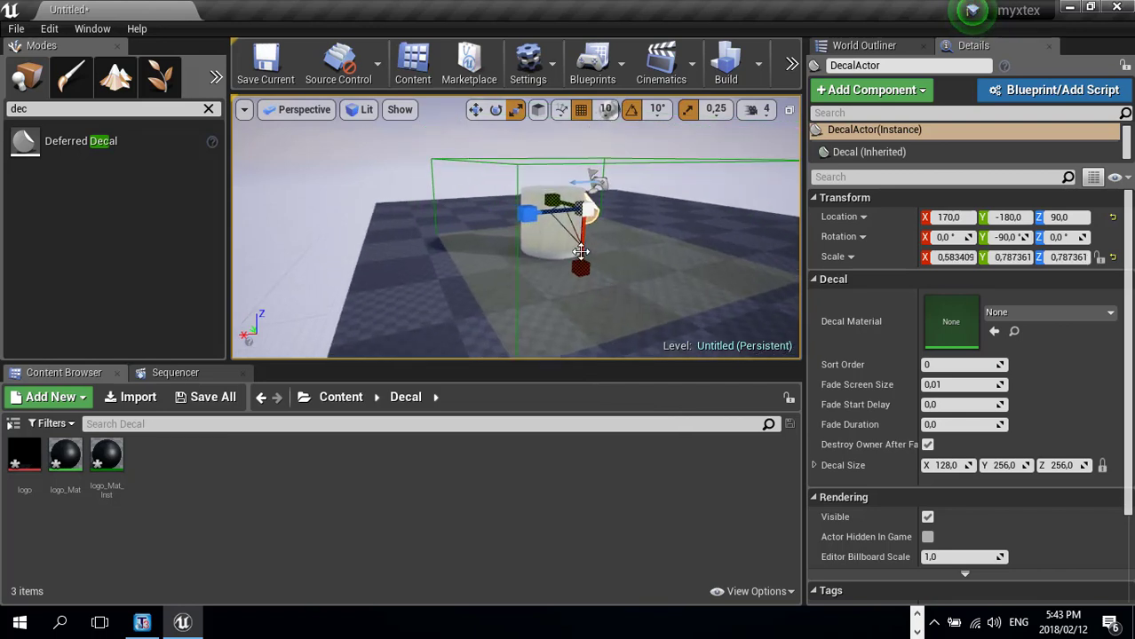
left_click_drag(586, 210, 537, 348)
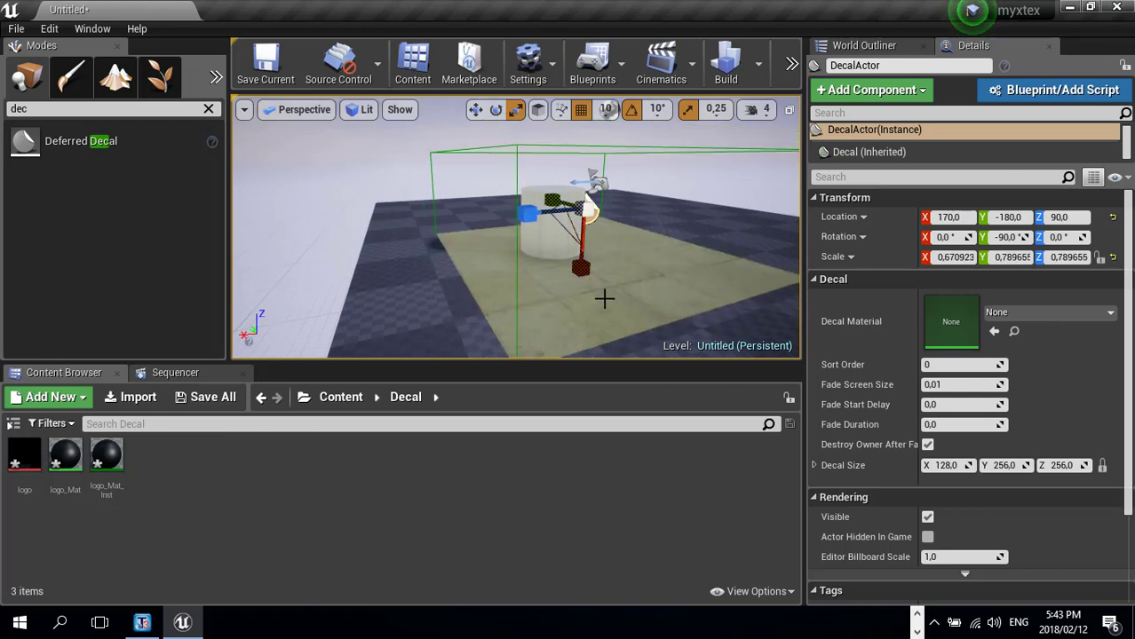
- Lower the decal actor to Z 80 and rotate it by about 90° so that it projects onto the cylinder's side
right_click_drag(630, 287, 605, 323)
key("w")
left_click_drag(600, 206, 629, 155)
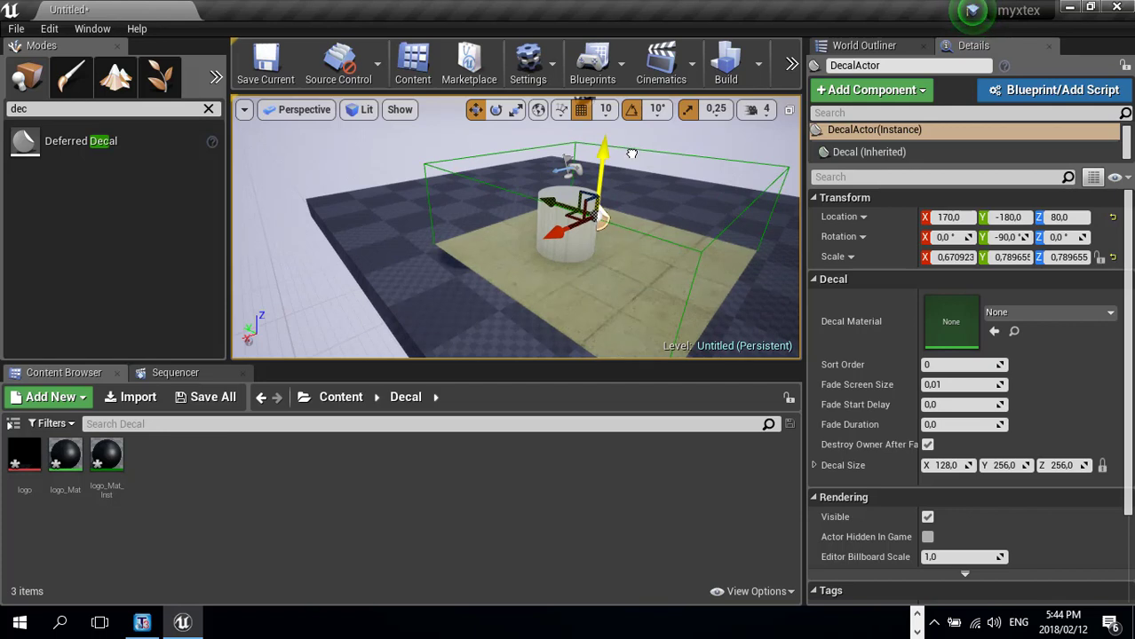
key("e")
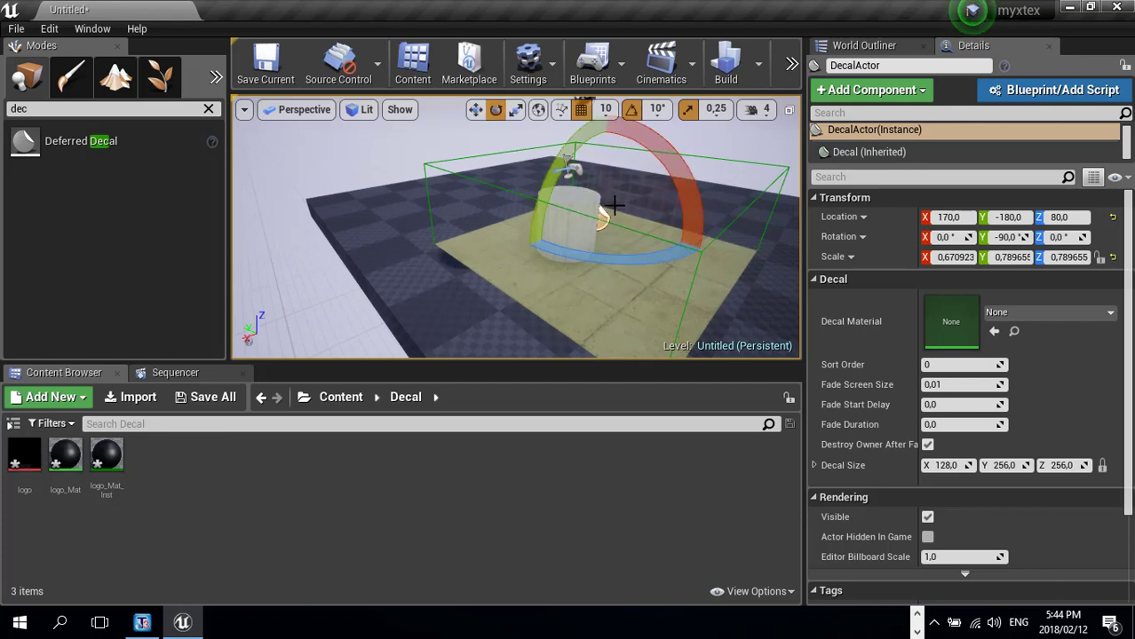
left_click_drag(617, 134, 657, 182)
- Shrink the decal's projection box to a scale of about 0.40, 0.24 and 0.19 in X, Y and Z
key("r")
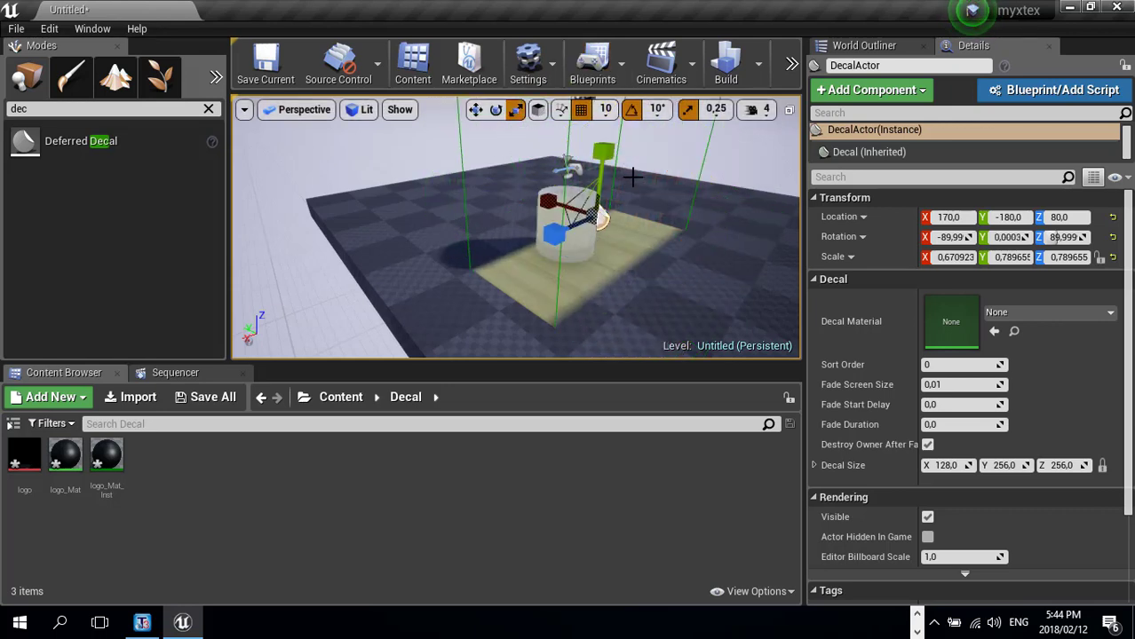
mouse_move(588, 243)
left_mouse_down()
mouse_move(555, 258)
mouse_move(571, 250)
left_mouse_up()
right_click_drag(576, 284, 576, 284)
mouse_move(505, 235)
right_mouse_down()
mouse_move(480, 239)
mouse_move(485, 228)
right_mouse_up()
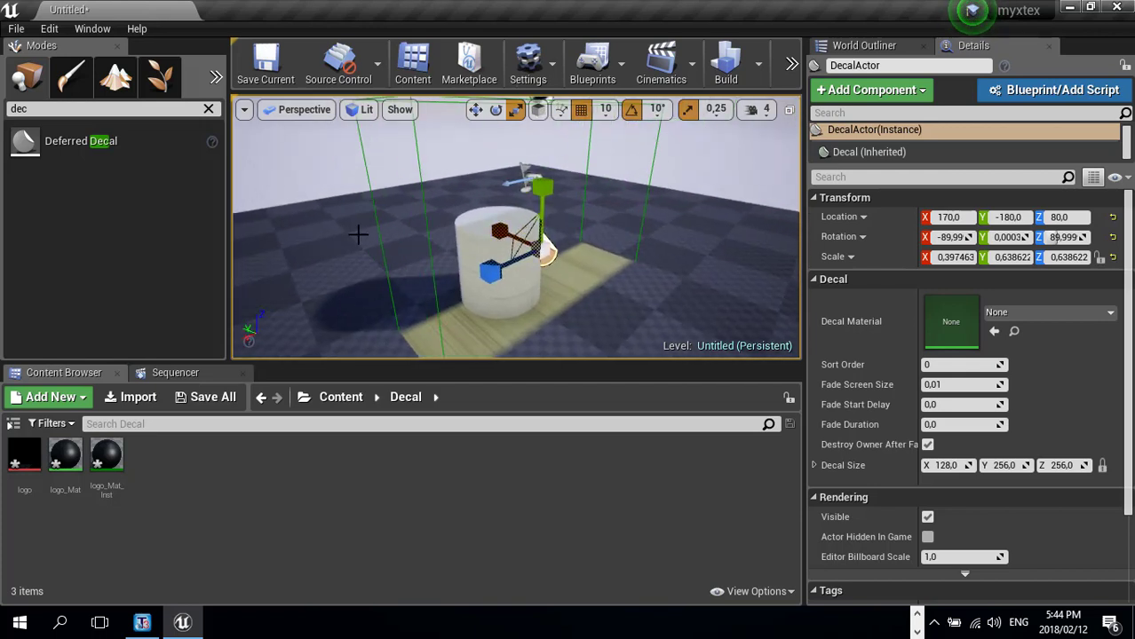
left_click_drag(543, 197, 497, 277)
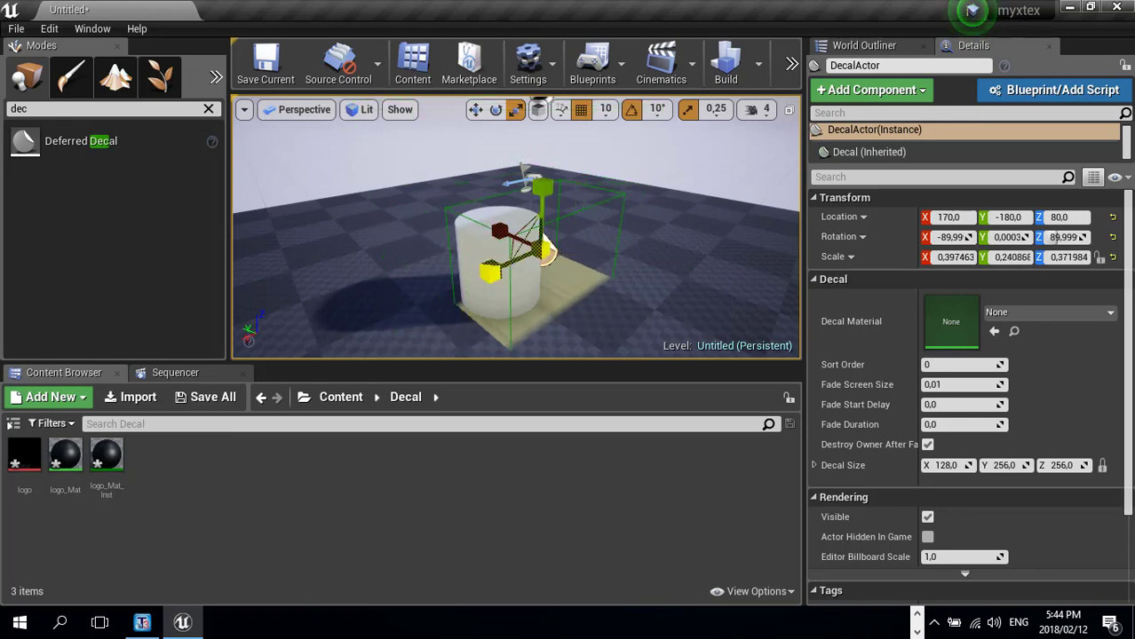
right_click_drag(541, 264, 435, 264)
left_click_drag(371, 252, 322, 256)
- Move the decal actor to X 210 and Y -190 so that its box lines up with the cylinder's front
key("w")
right_click_drag(379, 292, 355, 305)
right_click_drag(413, 247, 390, 232)
mouse_move(468, 232)
right_mouse_down()
mouse_move(439, 245)
mouse_move(466, 250)
mouse_move(481, 233)
mouse_move(465, 218)
right_mouse_up()
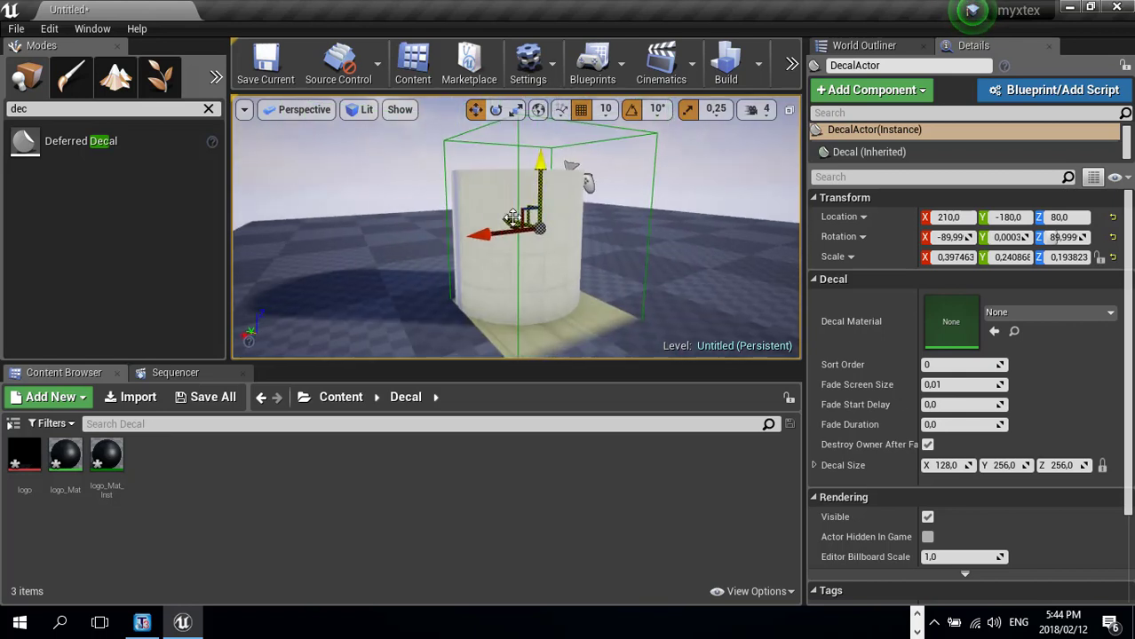
left_click_drag(501, 220, 521, 276)
key("w")
right_click_drag(570, 275, 570, 276)
key("s")
mouse_move(529, 299)
middle_mouse_down()
mouse_move(604, 303)
mouse_move(522, 301)
middle_mouse_up()
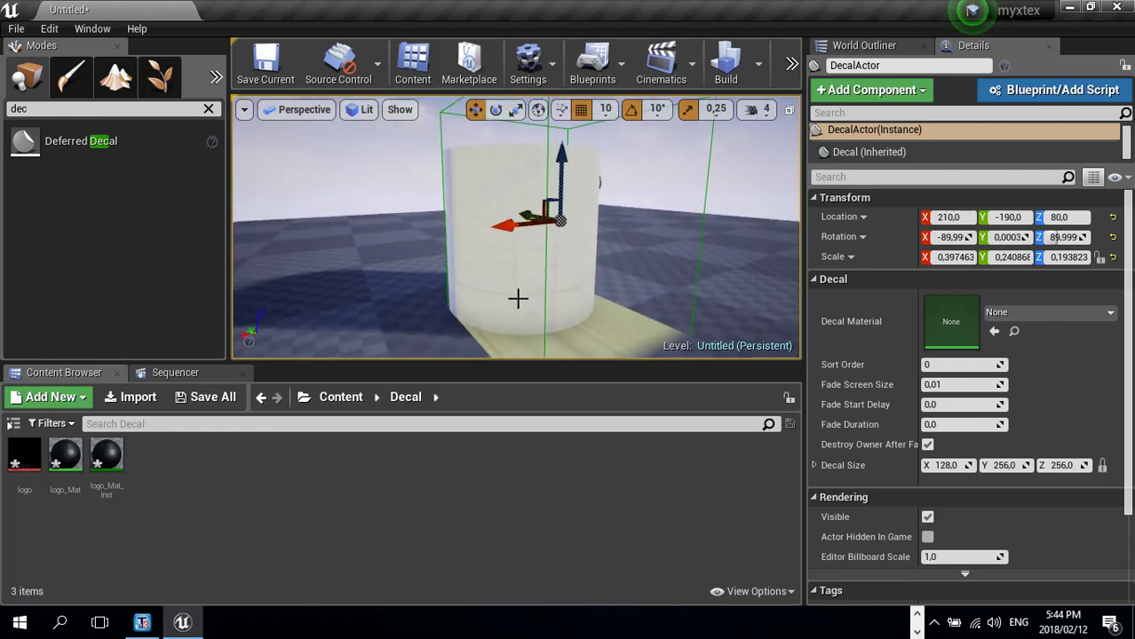
- In the full-screen viewport, reduce the decal box's height and lower the decal actor to Z 70
key("F11")
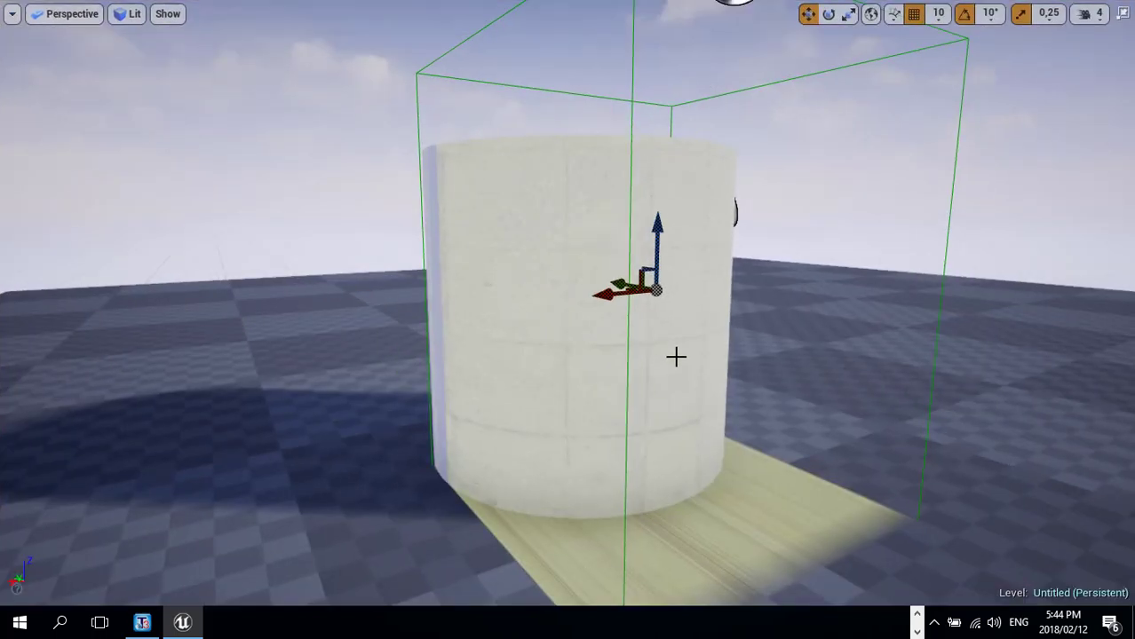
left_click_drag(655, 290, 621, 356)
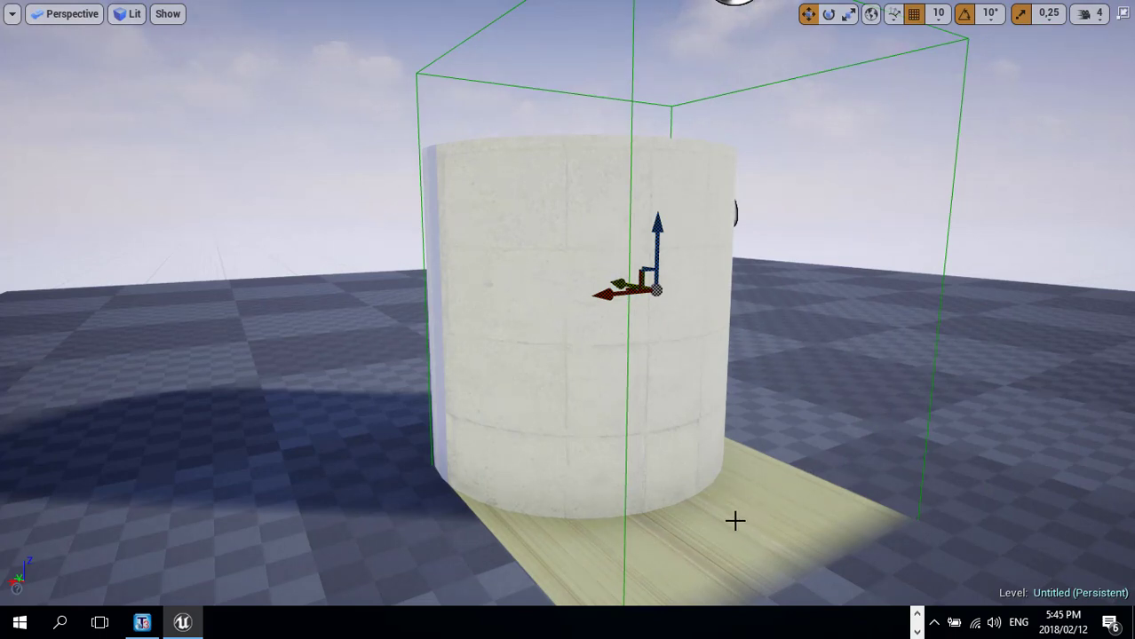
right_click_drag(721, 518, 640, 483)
key("s")
right_click_drag(535, 391, 535, 391)
key("a")
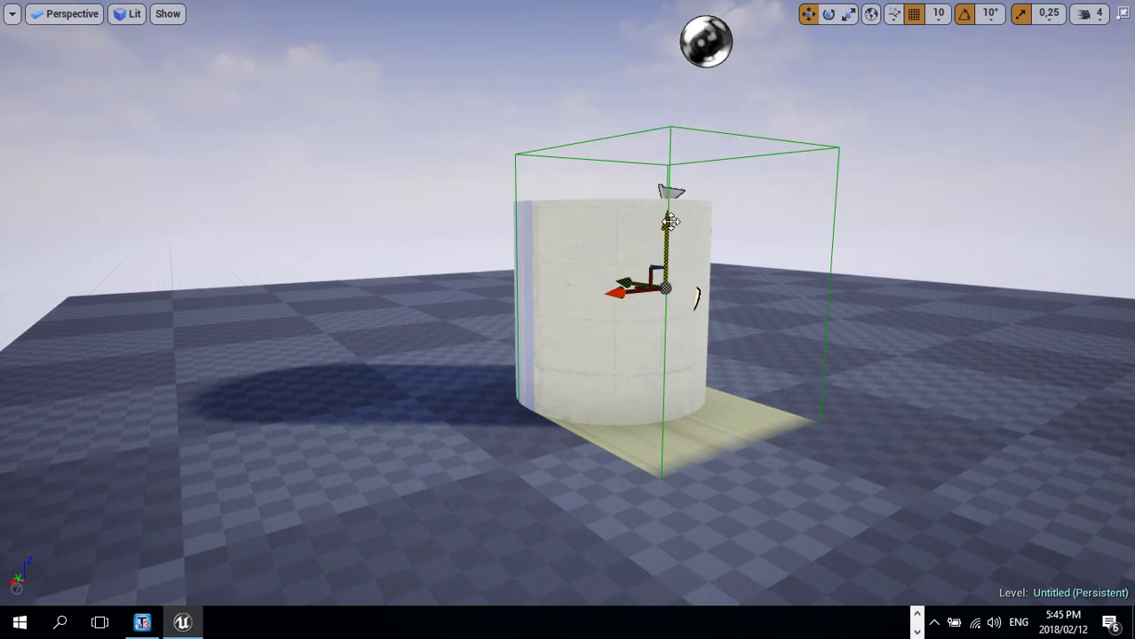
left_click_drag(669, 222, 673, 204)
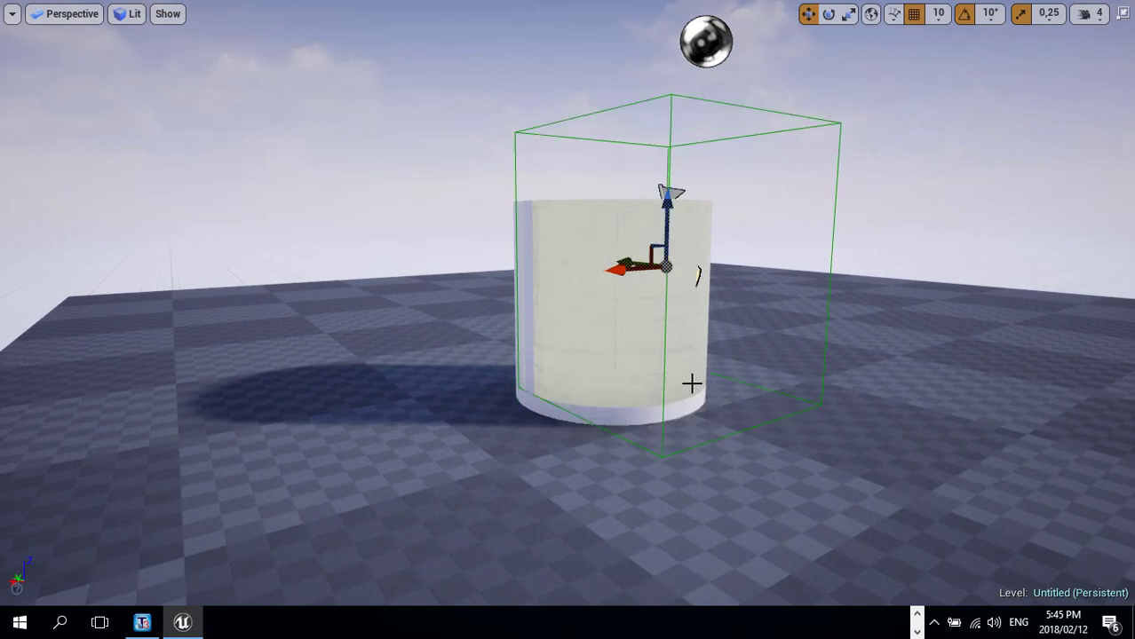
key("e")
key("r")
left_click_drag(659, 186, 664, 242)
key("w")
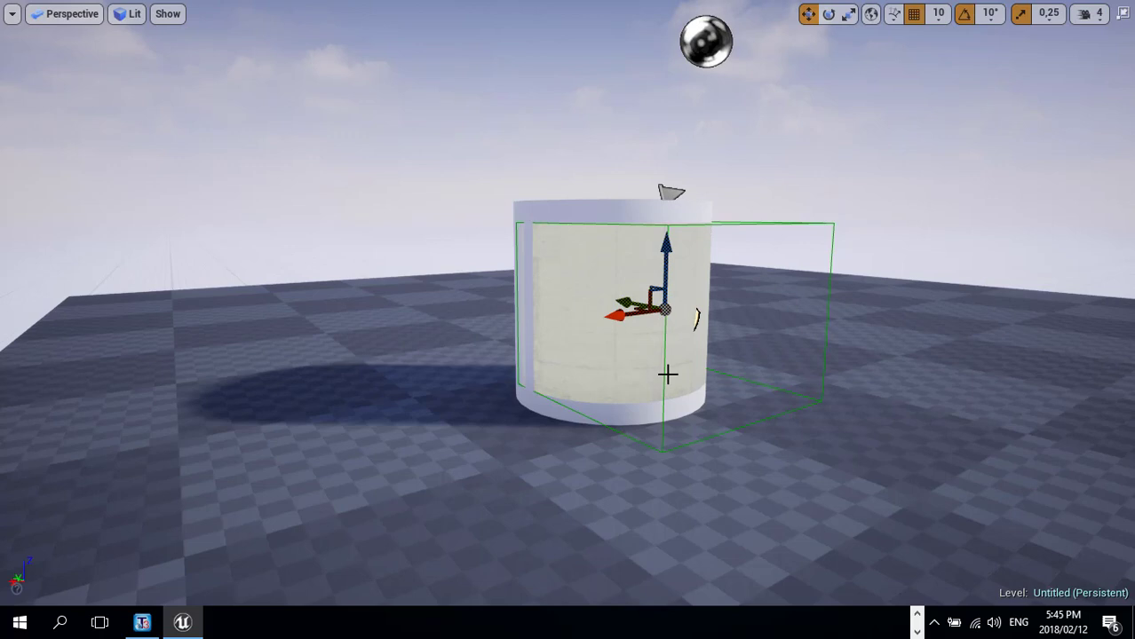
- Increase the decal's Y scale to about 0.22 so that its box covers the cylinder's height, and restore the full editor layout
key("e")
key("r")
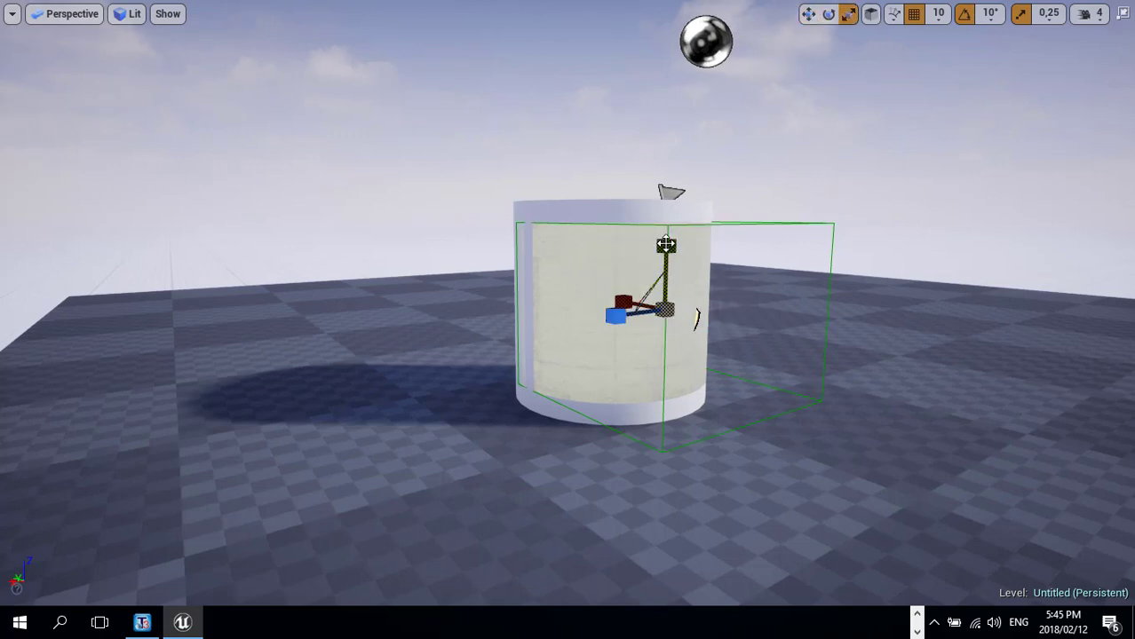
left_click_drag(665, 246, 666, 222)
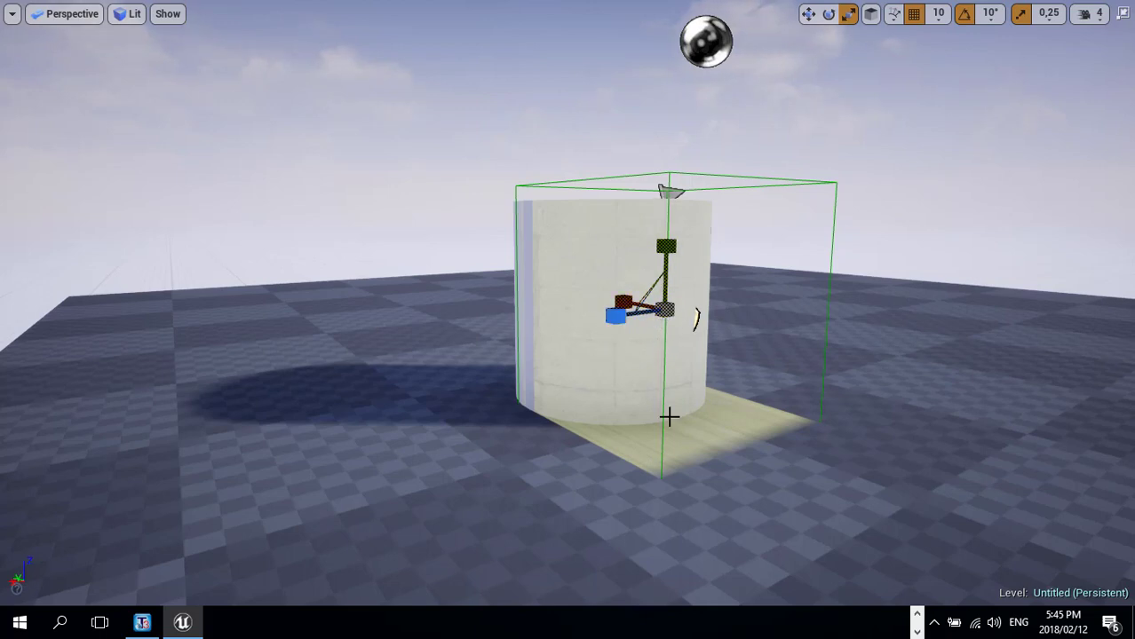
right_click_drag(683, 436, 698, 418)
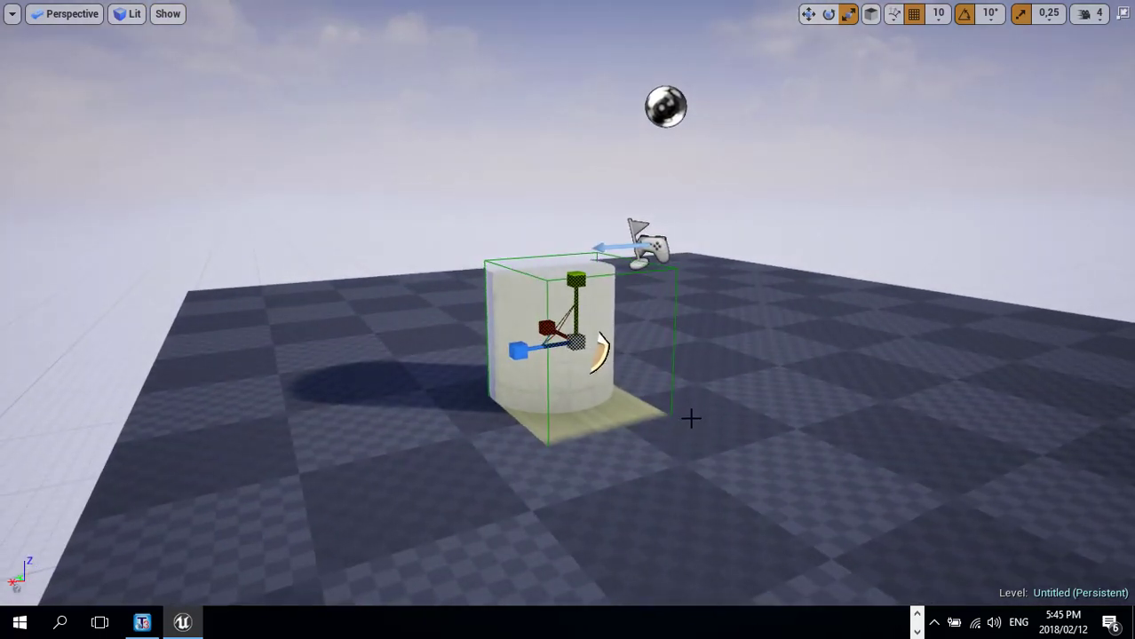
key("F11")
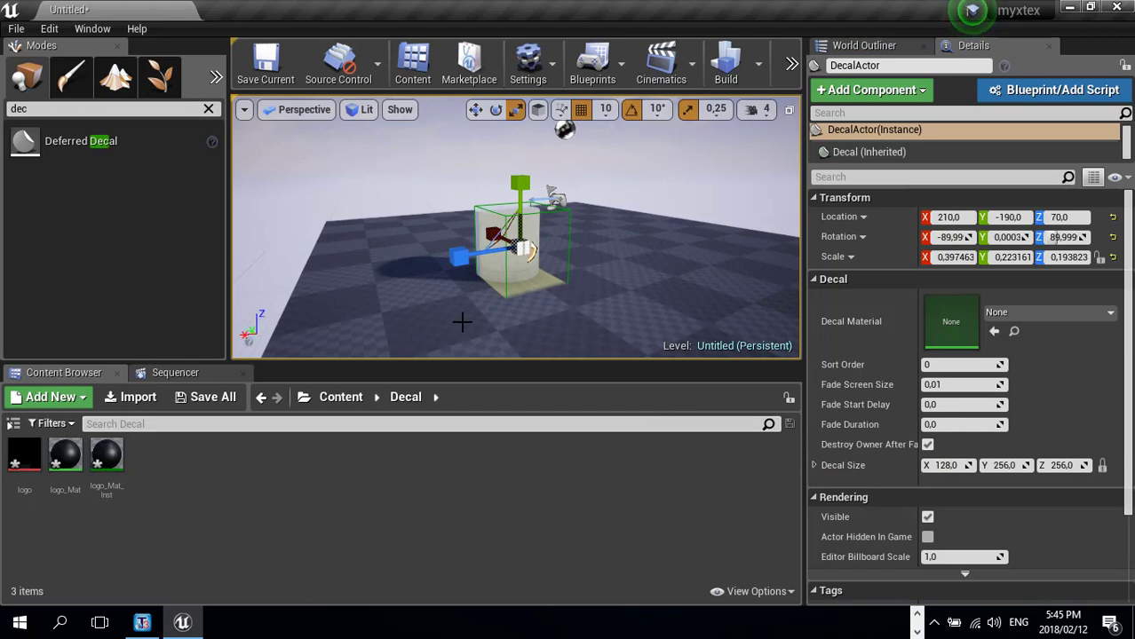
- Place a basic sphere at the cylinder's foot inside the decal area, with a scale of 0.5
right_click_drag(492, 300, 535, 333)
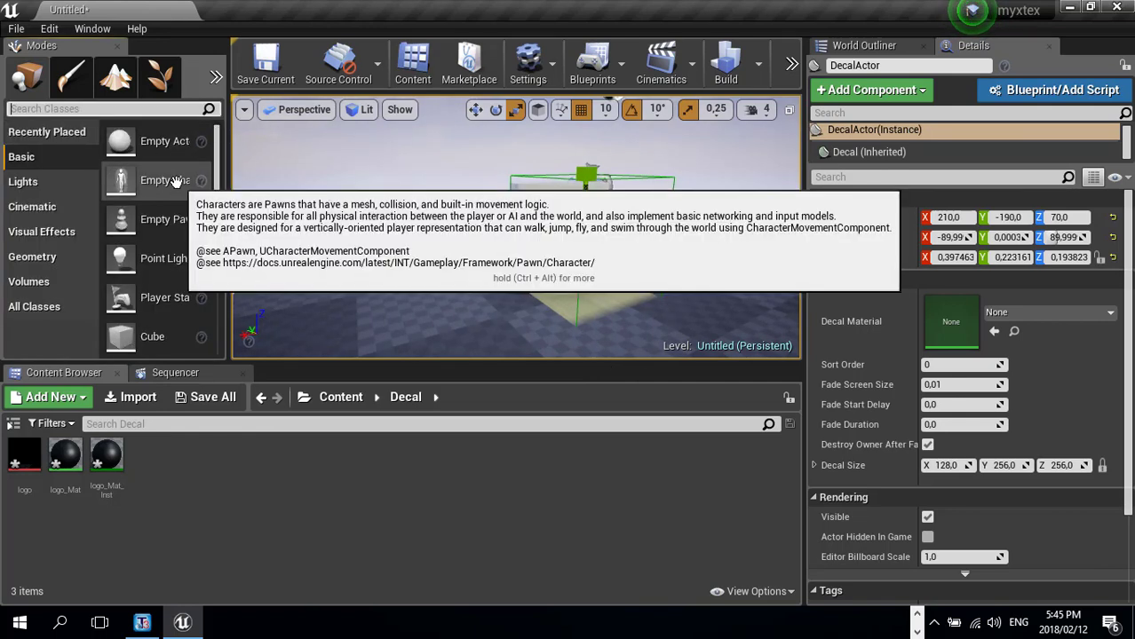
scroll(162, 347, "down", 1)
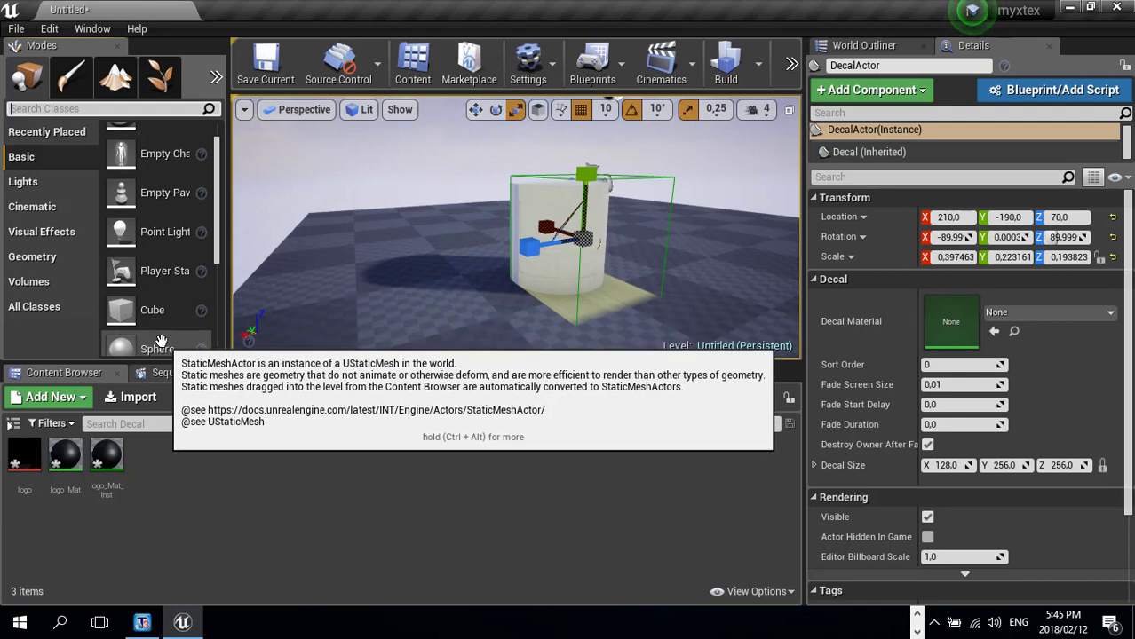
scroll(168, 317, "up", 1)
scroll(168, 318, "down", 3)
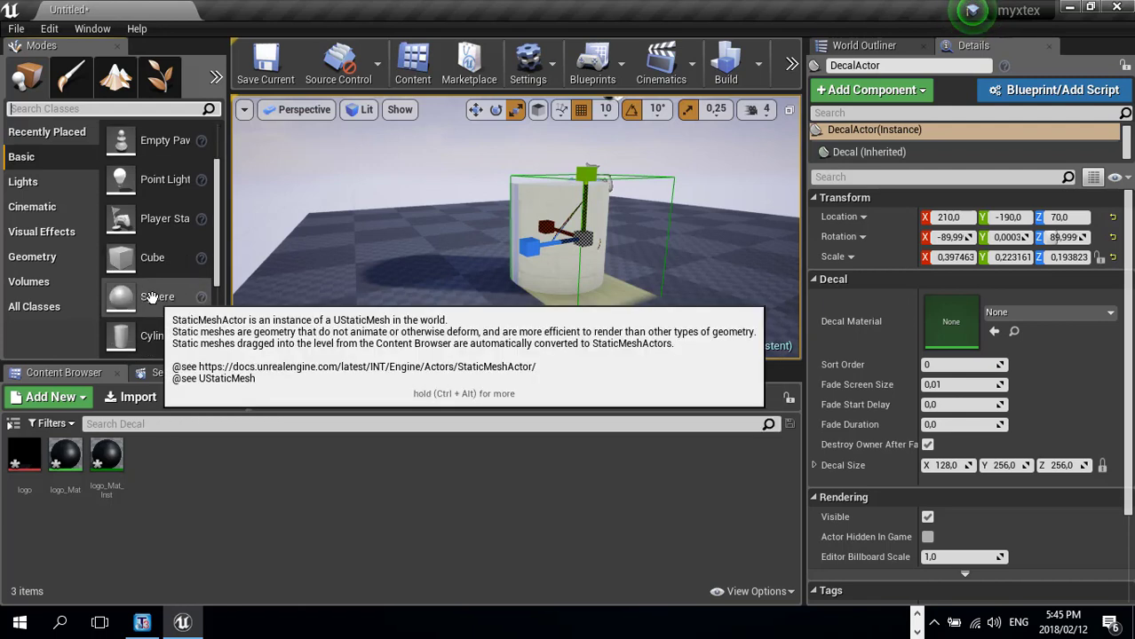
left_click_drag(150, 296, 557, 283)
key("w")
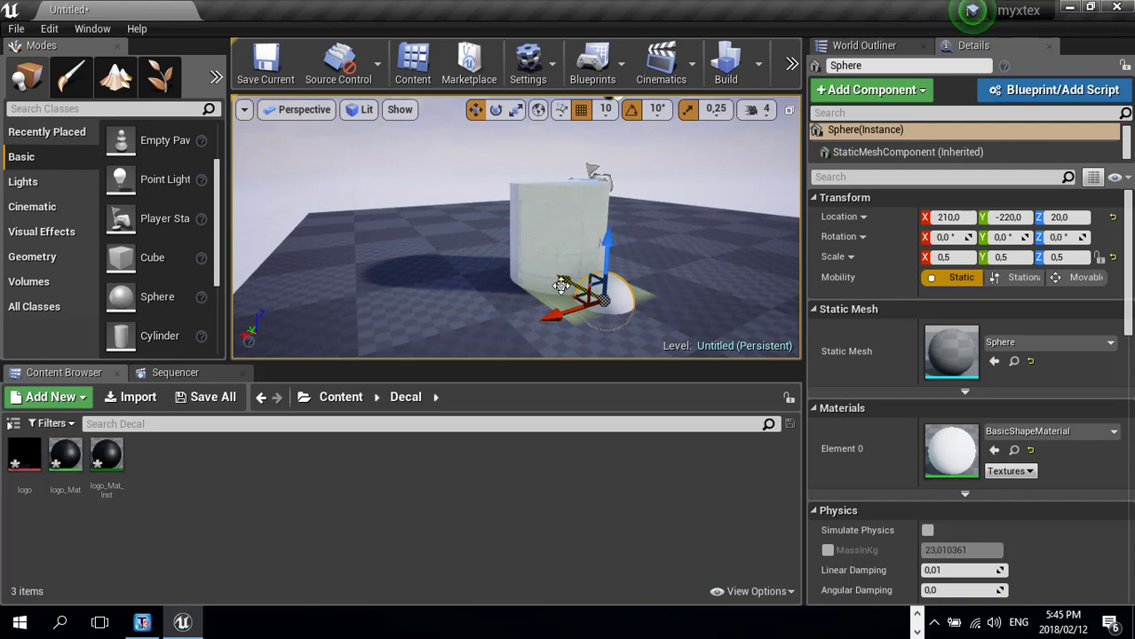
- Select the DecalActor from the list of level actors and lower it slightly against the cylinder
scroll(599, 162, "up", 3)
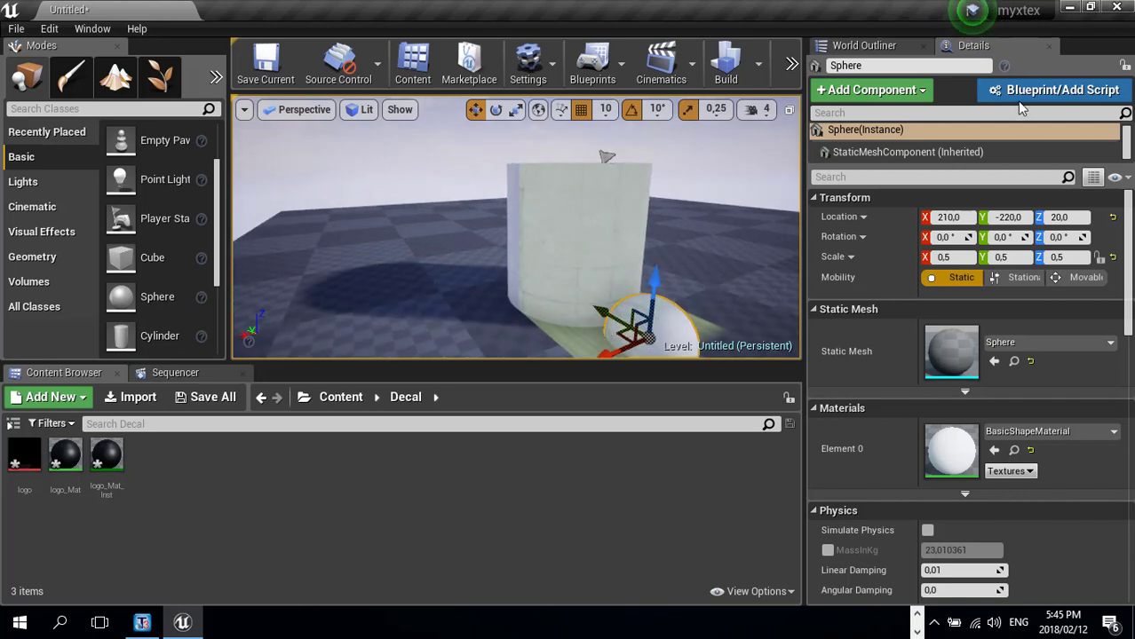
left_click(892, 46)
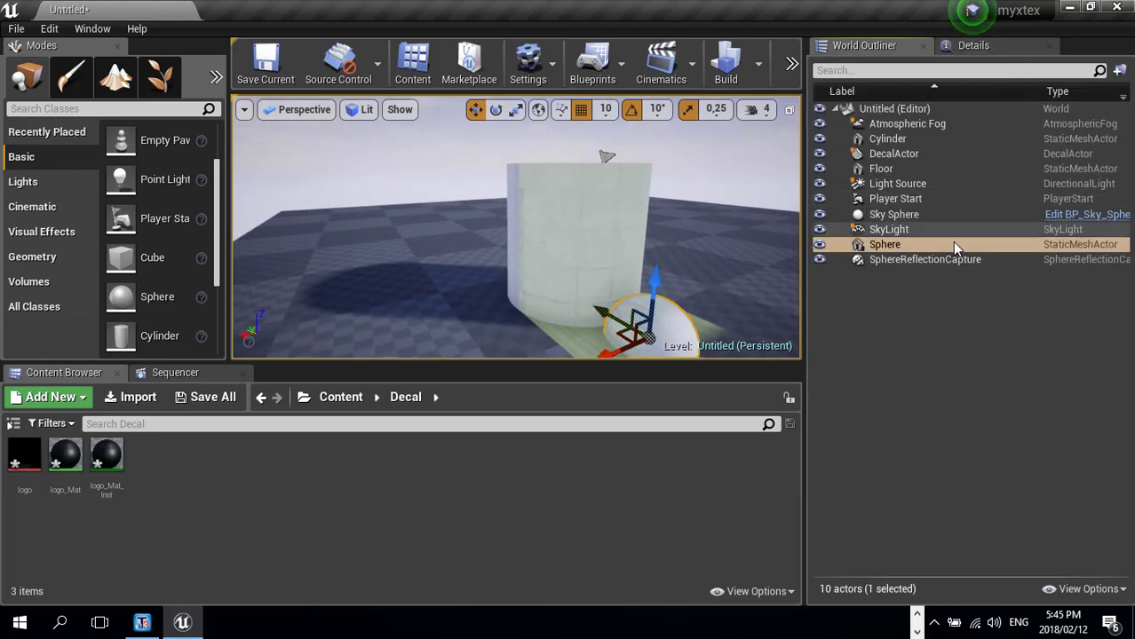
left_click(915, 152)
left_click_drag(619, 189, 618, 205)
middle_click_drag(648, 292, 651, 315)
middle_click_drag(558, 224, 559, 225)
left_click_drag(532, 225, 531, 208)
right_click_drag(531, 220, 521, 198)
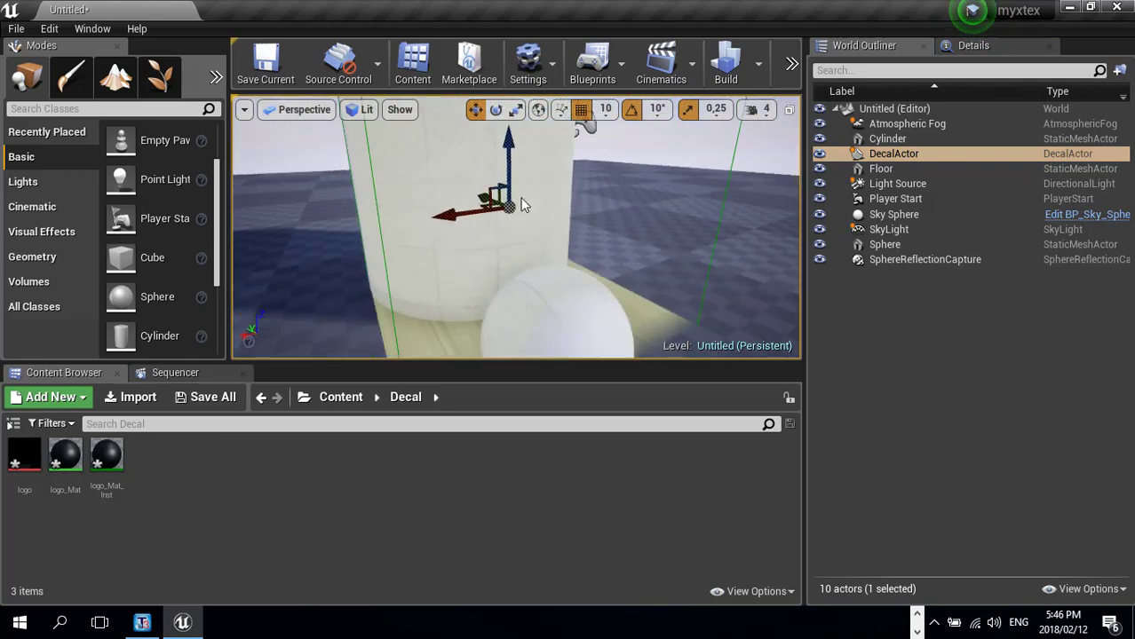
- Select the sphere and raise it above the floor
right_click_drag(569, 311, 552, 256)
left_click(552, 255)
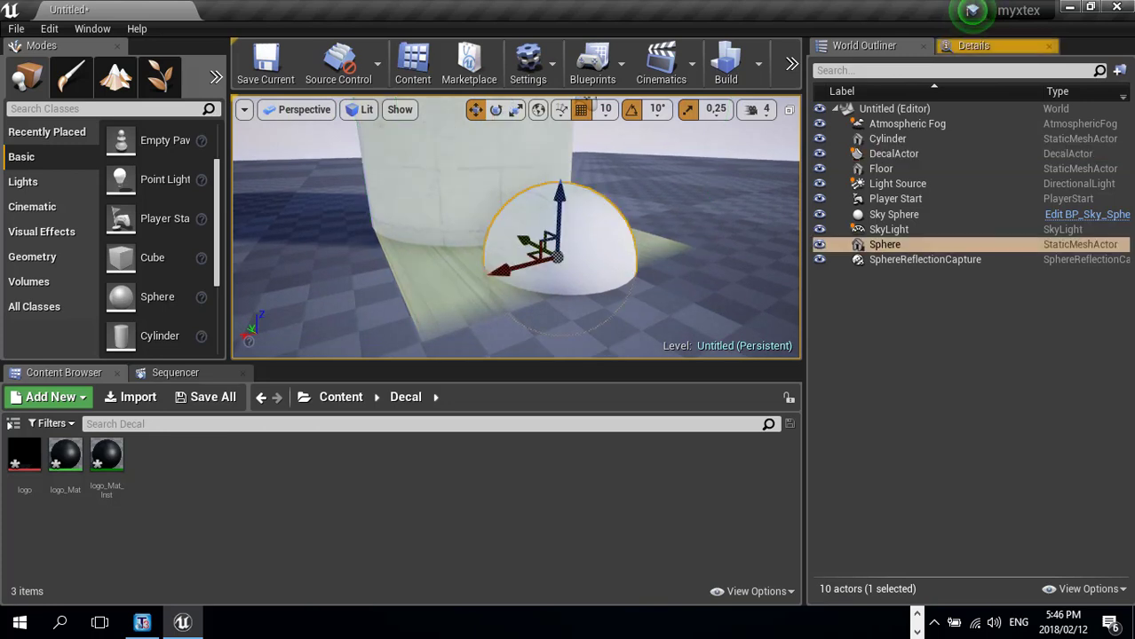
left_click_drag(564, 187, 572, 131)
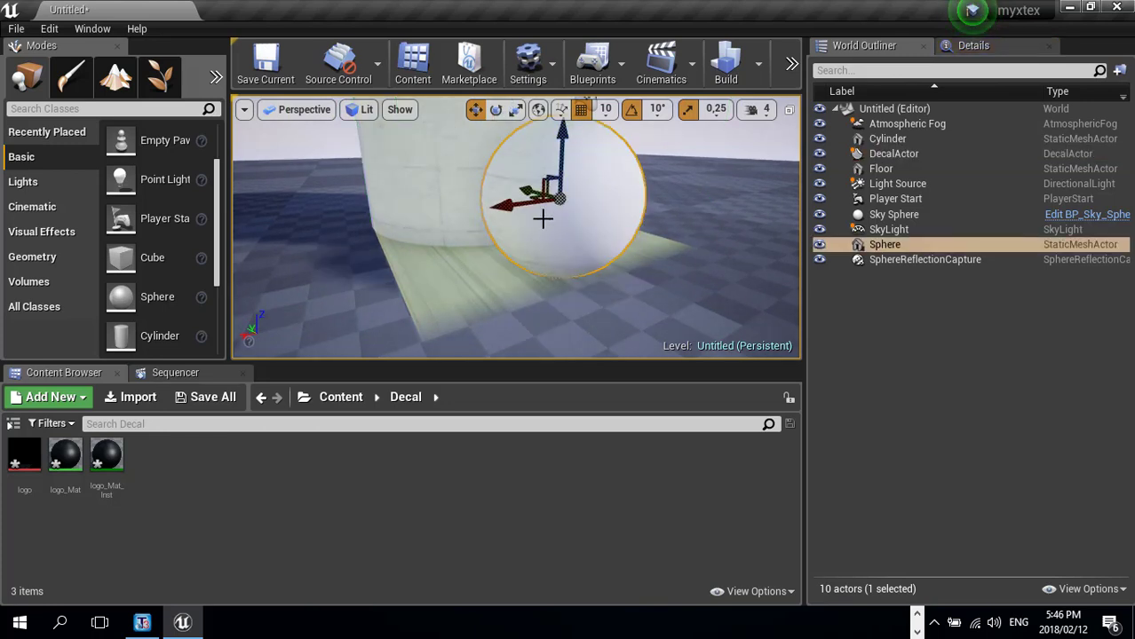
- Shift the sphere in small moves until it sits close to the cylinder's front within the decal's projection
right_click_drag(539, 239, 488, 240)
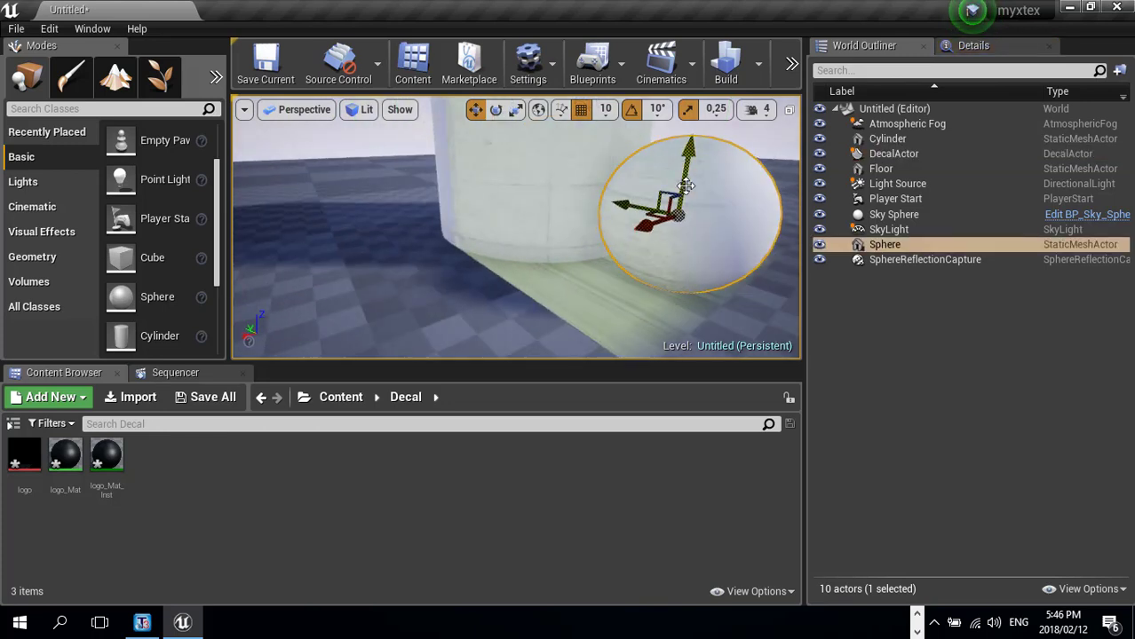
left_click_drag(629, 206, 699, 228)
right_click_drag(678, 229, 678, 229)
key("s")
mouse_move(553, 217)
left_mouse_down()
mouse_move(577, 233)
mouse_move(532, 221)
left_mouse_up()
right_click_drag(573, 228, 573, 228)
key("w")
key("s")
right_click_drag(572, 183, 571, 184)
left_click_drag(504, 187, 499, 211)
right_click_drag(582, 229, 579, 246)
key("s")
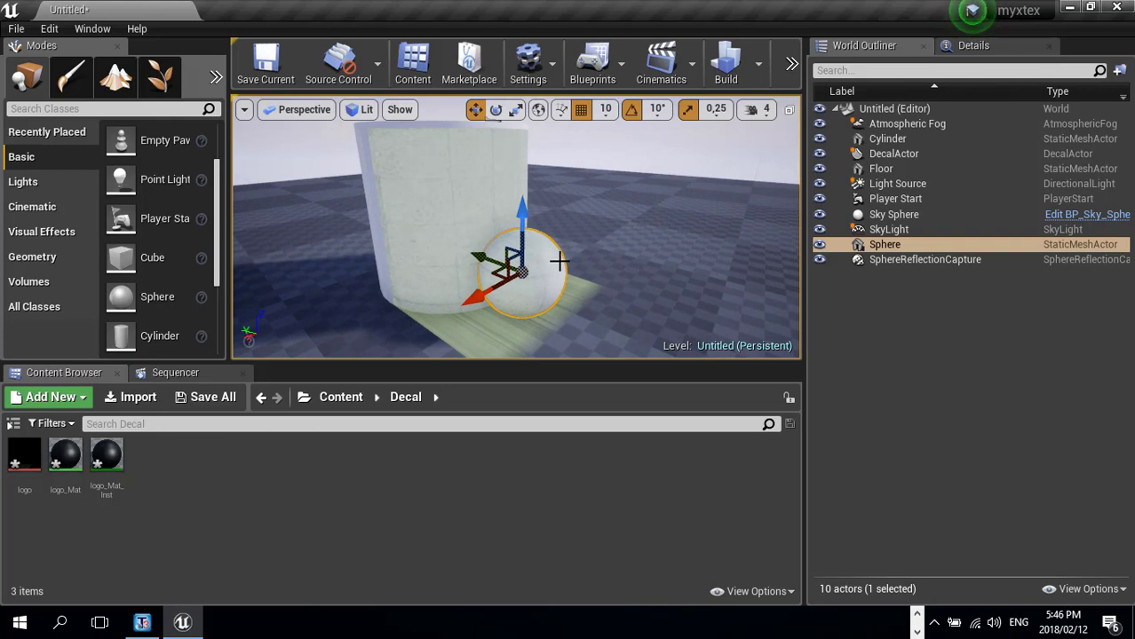
- Select the DecalActor and examine how its projection box covers the cylinder and sphere
left_click(902, 155)
right_click_drag(529, 303, 529, 304)
right_click_drag(619, 244, 619, 284)
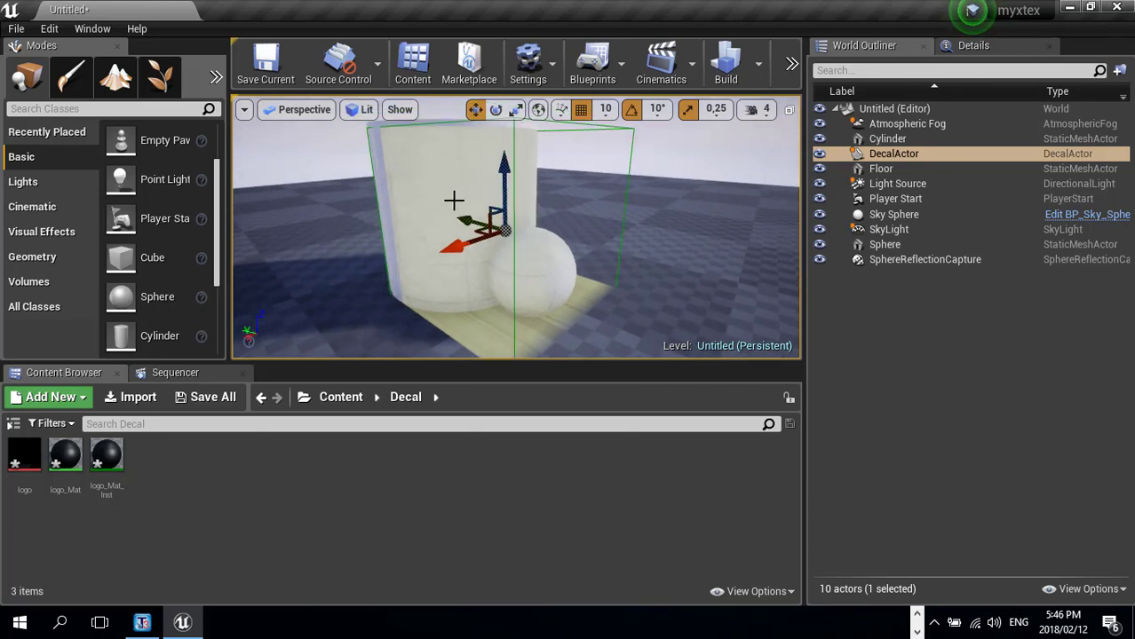
- Select the sphere and expand its advanced Rendering properties down to the Receives Decals option
left_click(553, 270)
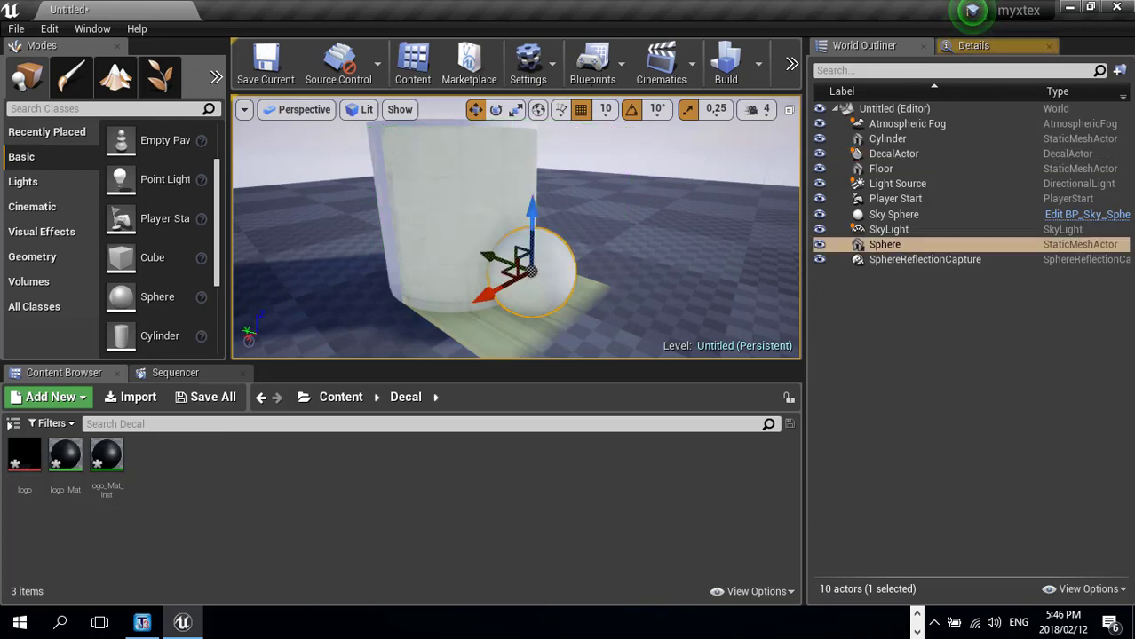
left_click(973, 46)
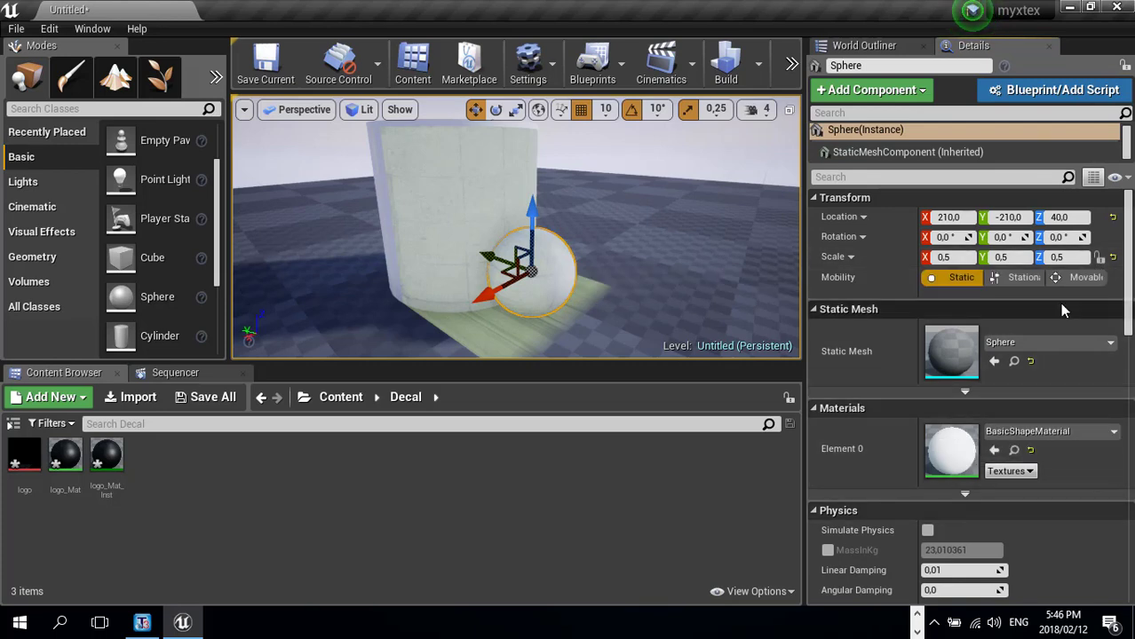
left_click_drag(1129, 257, 1129, 384)
scroll(998, 387, "down", 8)
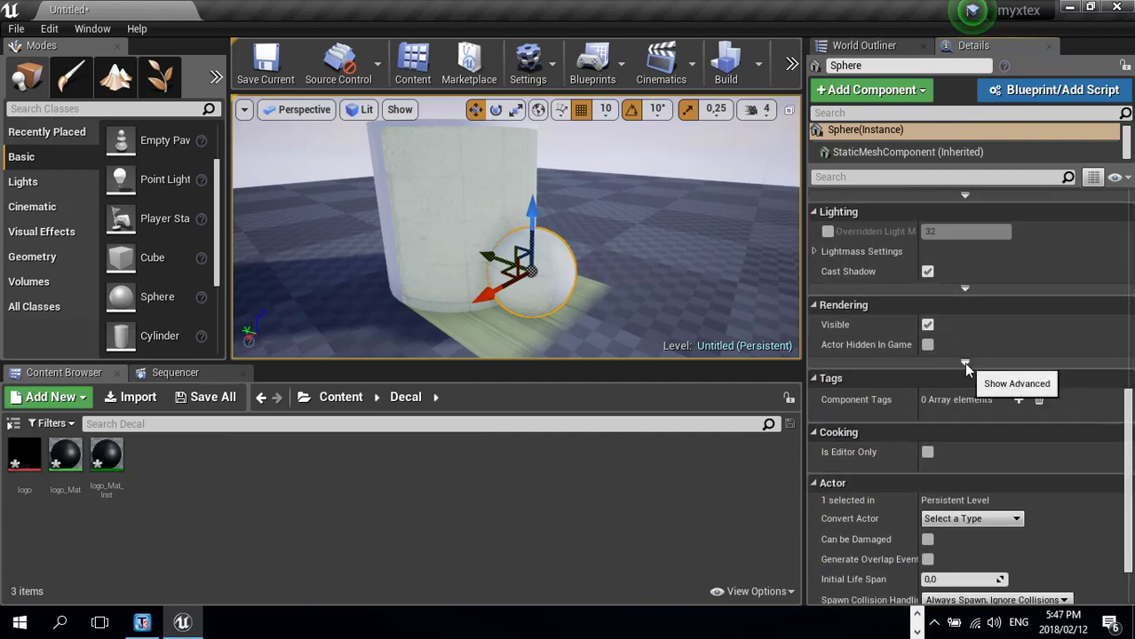
left_click(964, 363)
scroll(1129, 404, "down", 5)
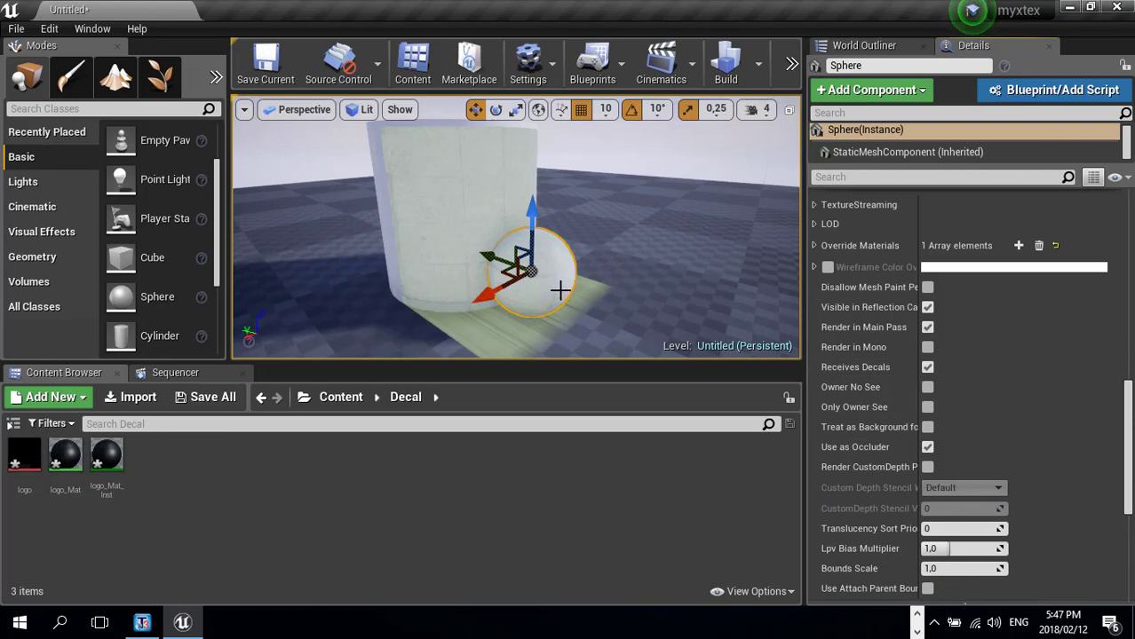
- Turn the sphere's Receives Decals option off and back on to compare the decal's effect on it up close
scroll(560, 289, "up", 5)
middle_click_drag(559, 292, 595, 291)
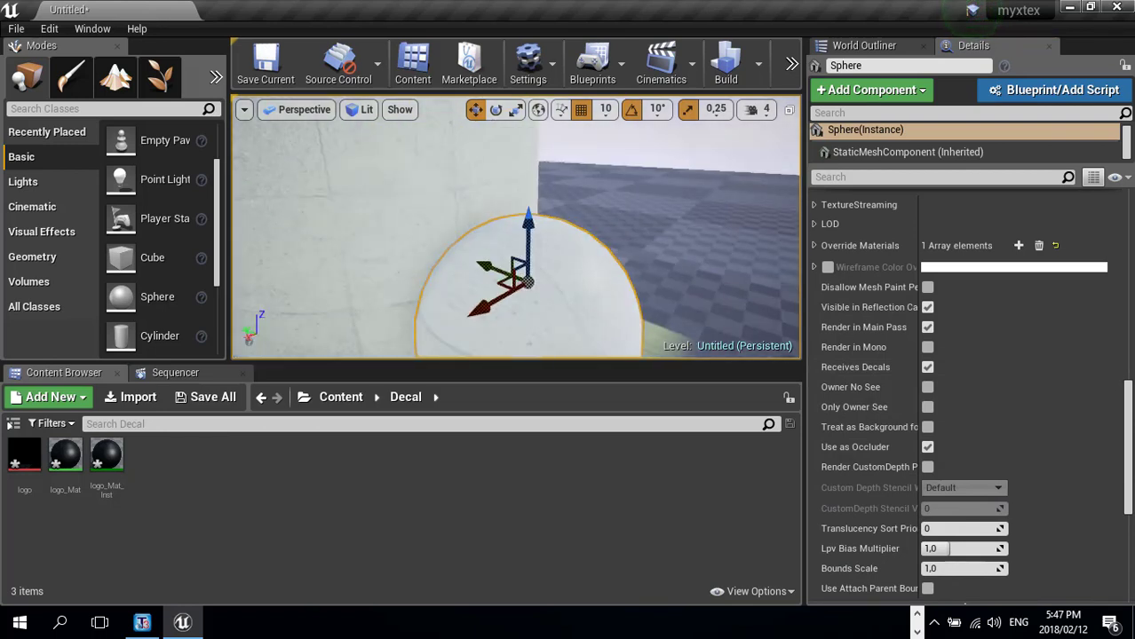
left_click_drag(595, 291, 619, 248, "alt")
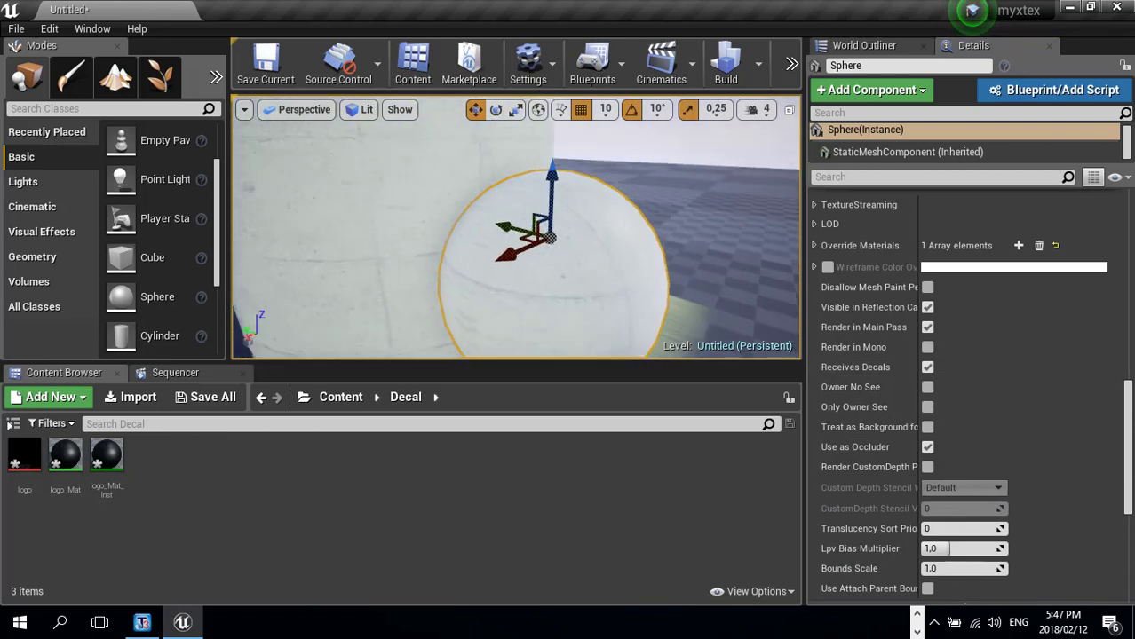
left_click(927, 367)
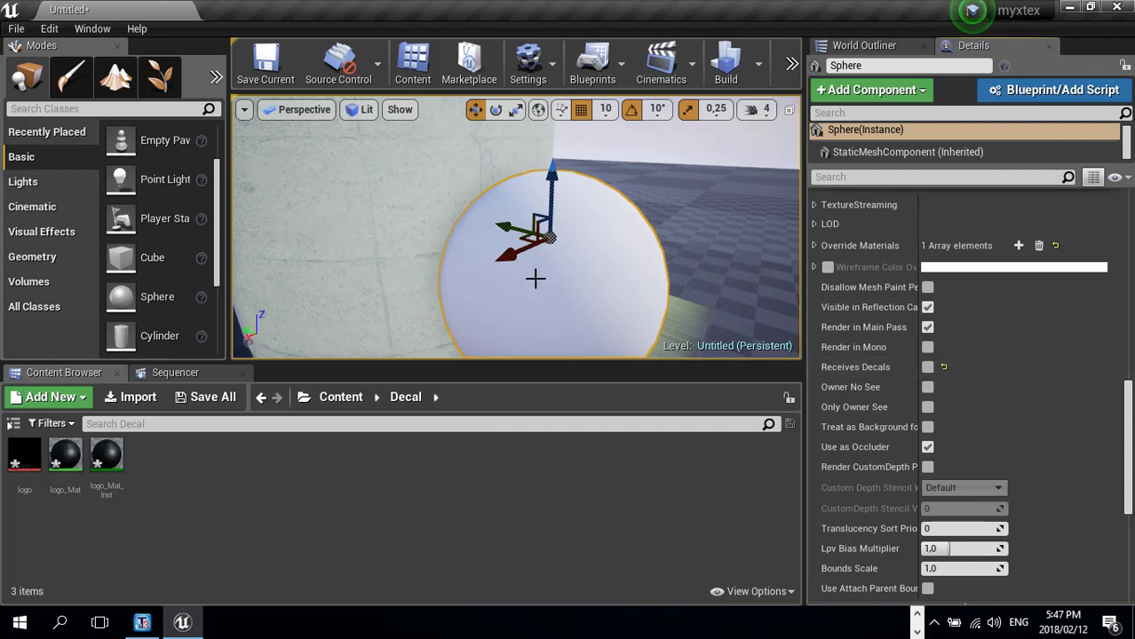
left_click(927, 367)
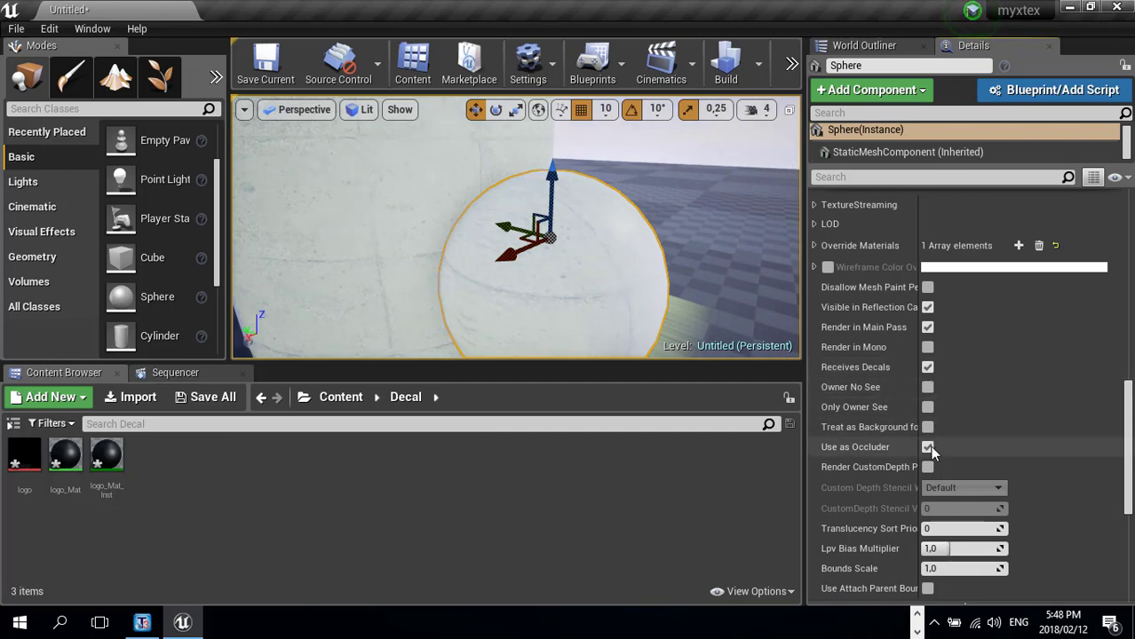
- Disable Receives Decals for the sphere and check it together with the floor around it
left_click(927, 367)
key("s")
right_click_drag(681, 296, 674, 293)
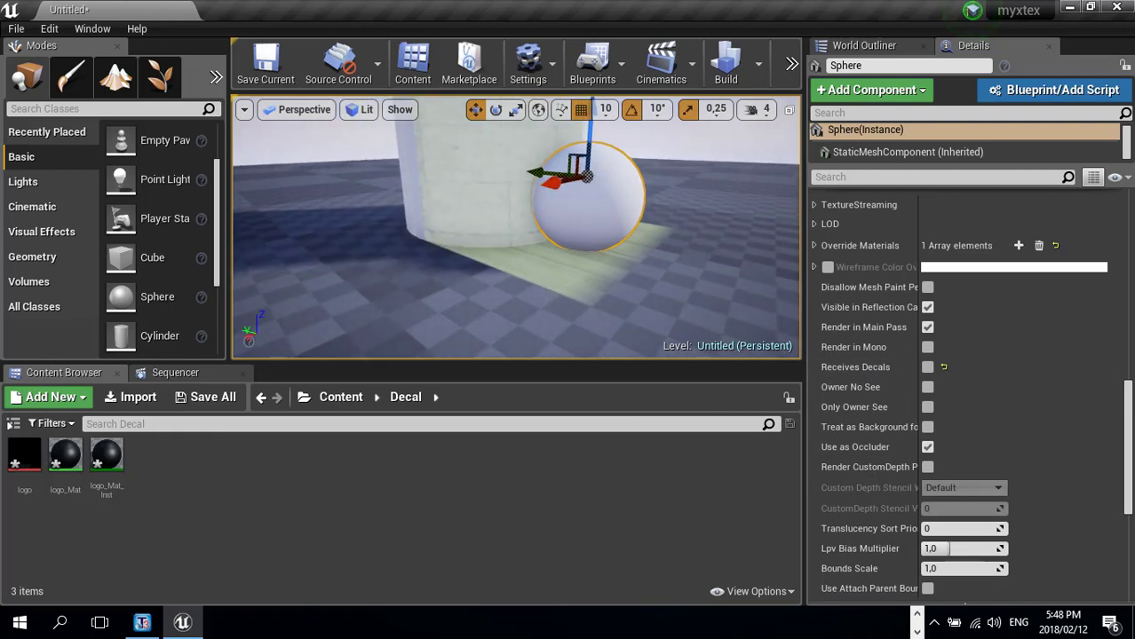
- Select the Floor, disable its Receives Decals option, and inspect the cylinder and sphere from different angles
left_click(675, 293)
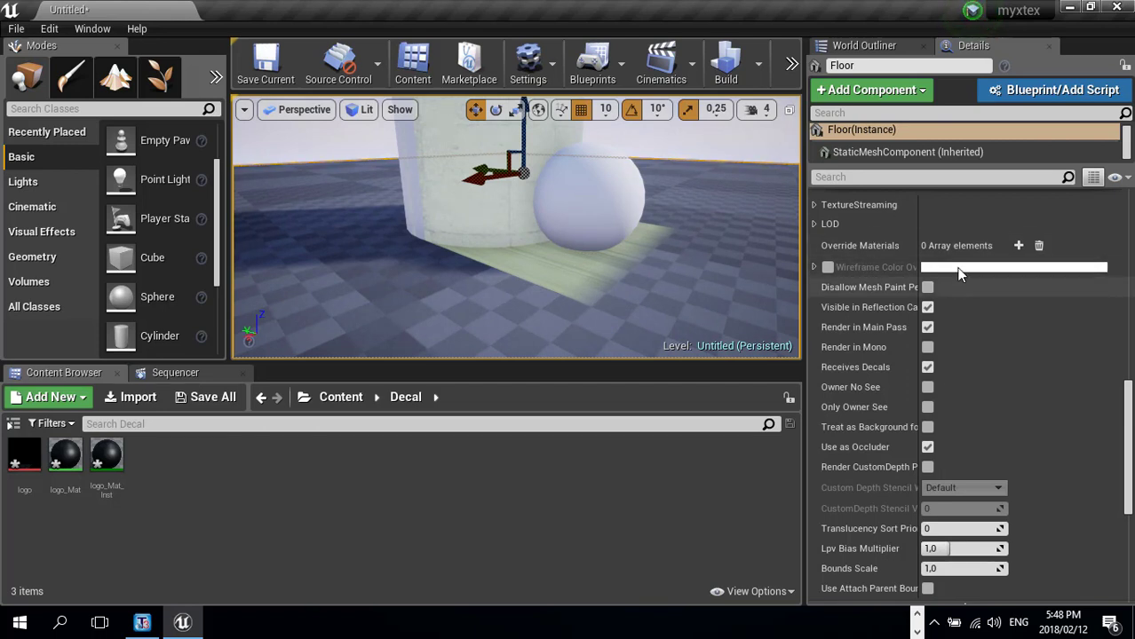
left_click(879, 47)
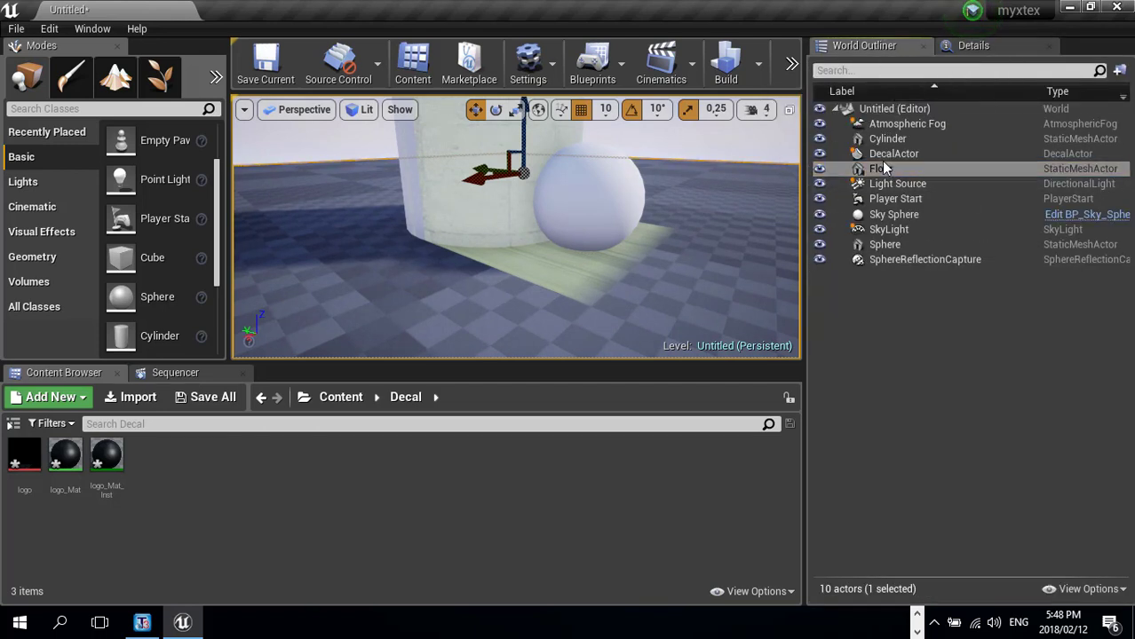
left_click(974, 46)
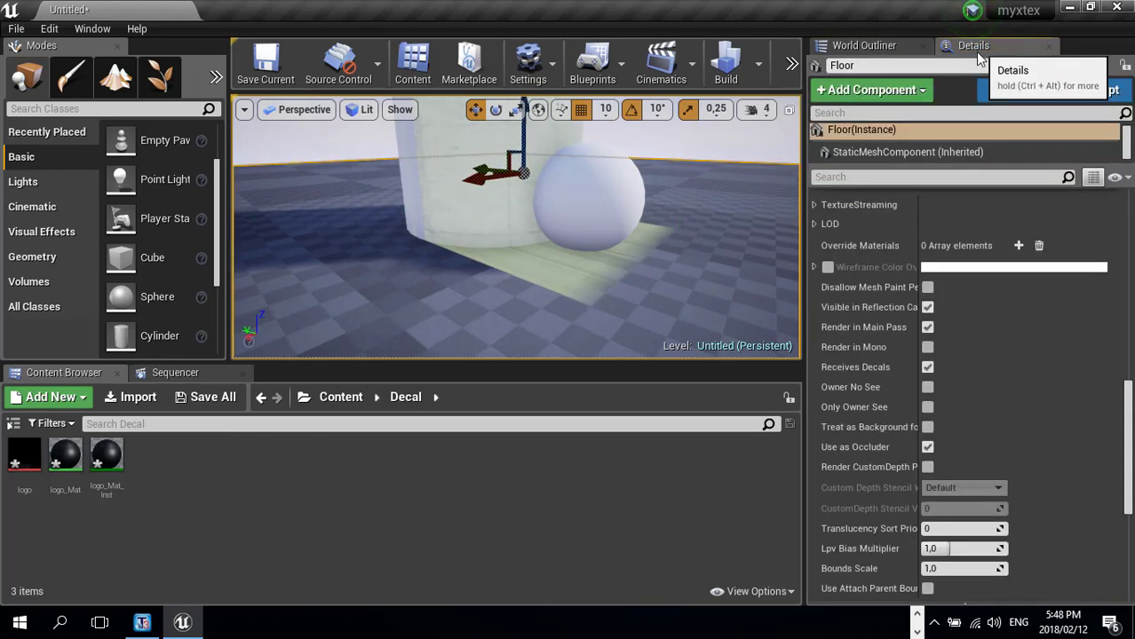
left_click(927, 371)
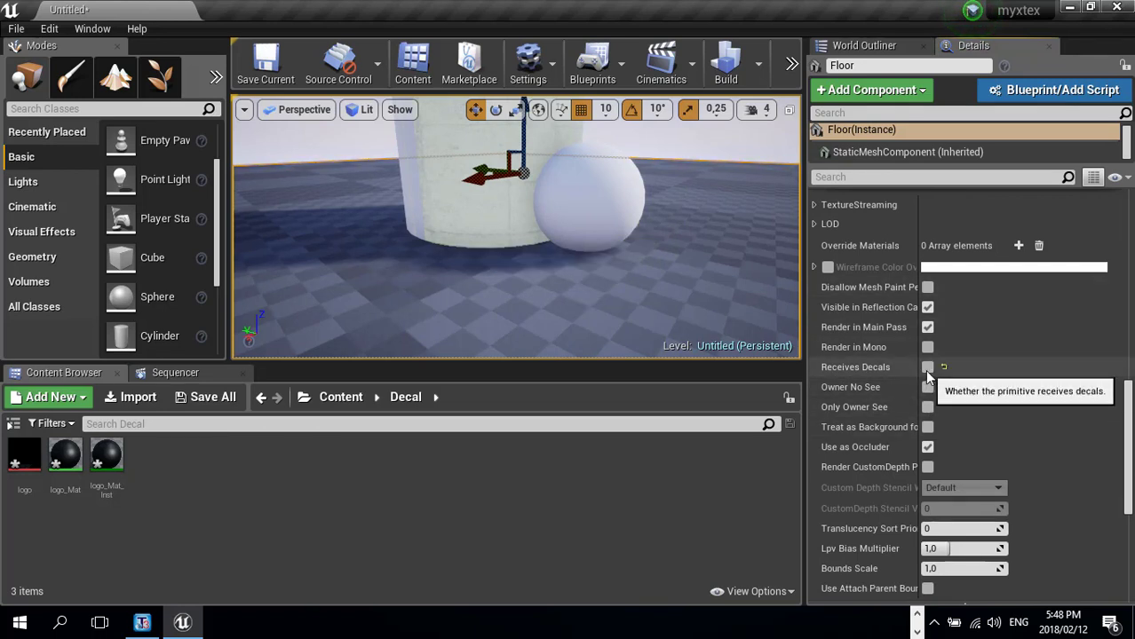
left_click_drag(657, 257, 724, 324, "alt")
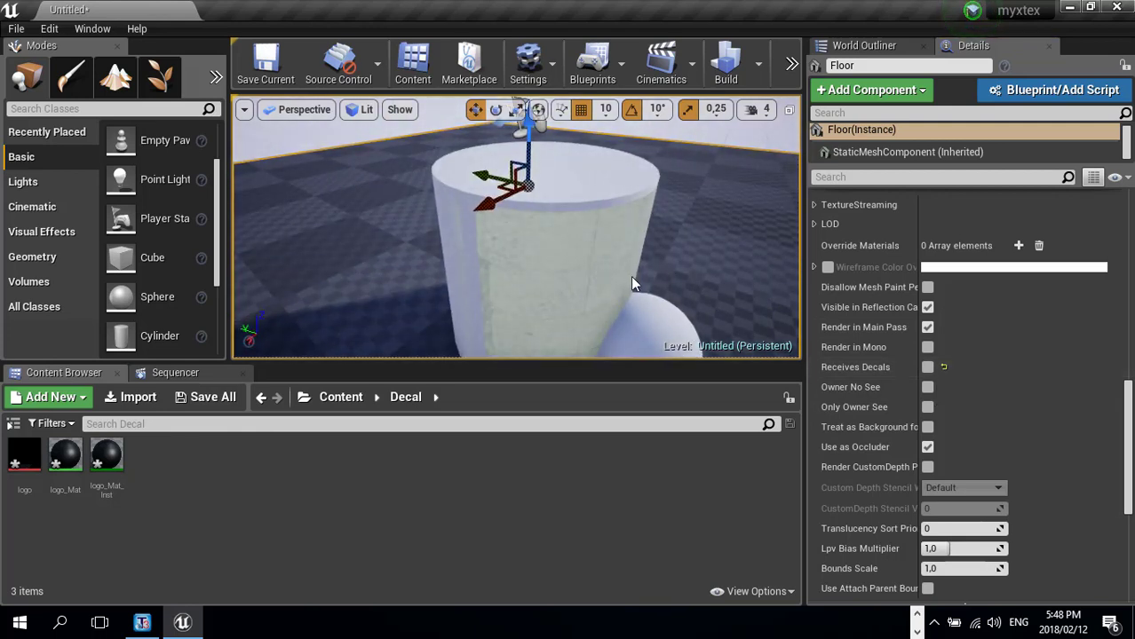
left_click(875, 46)
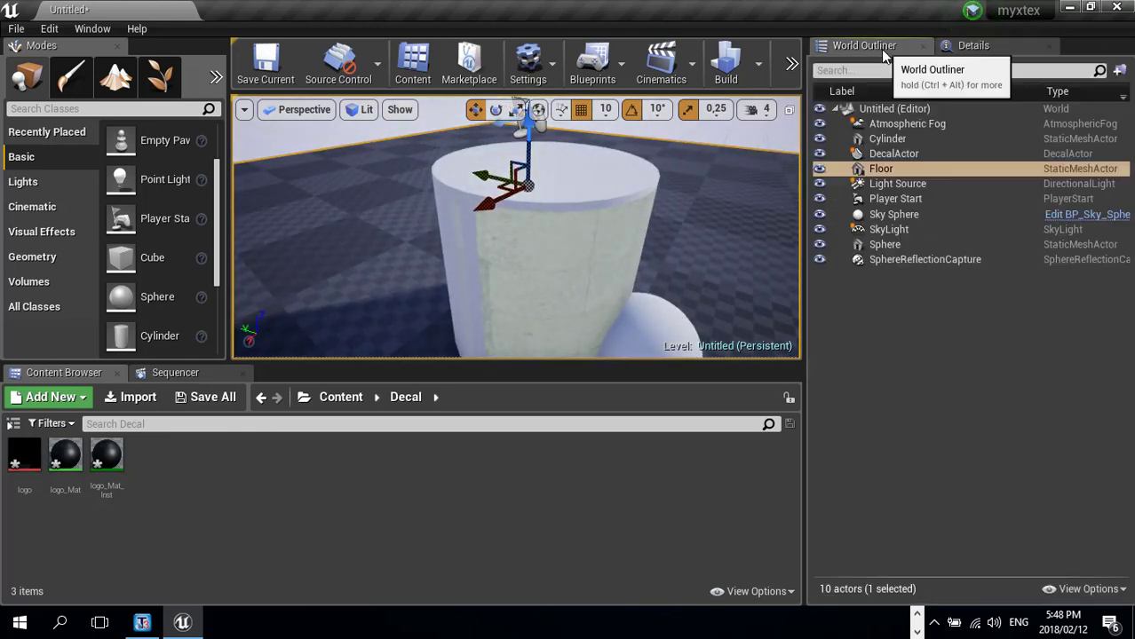
scroll(489, 299, "down", 5)
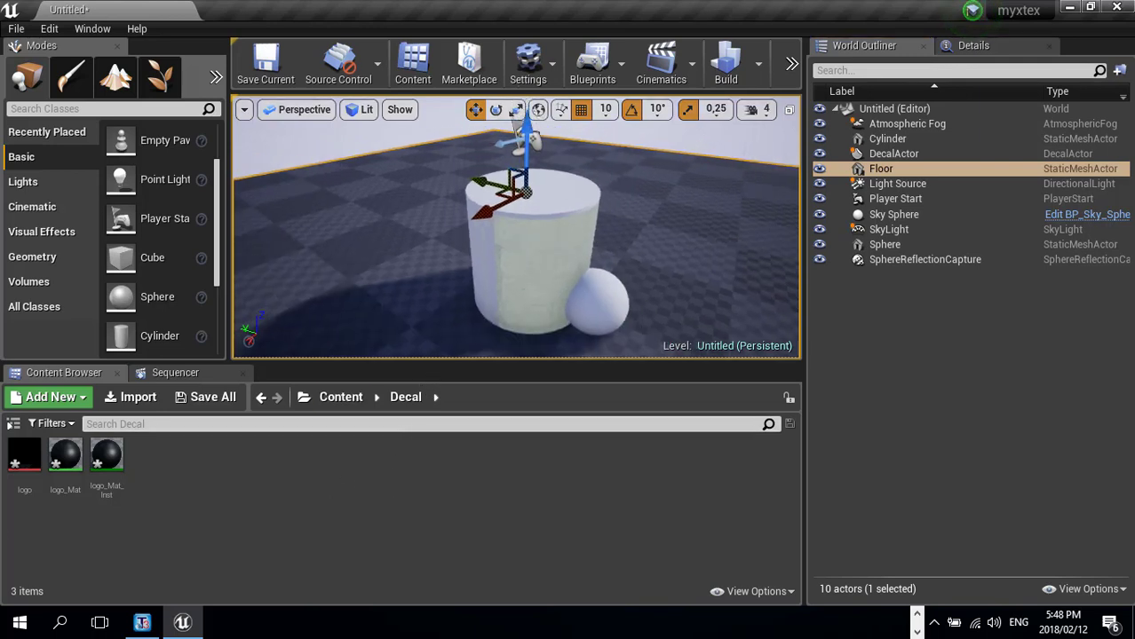
middle_click_drag(546, 279, 525, 220)
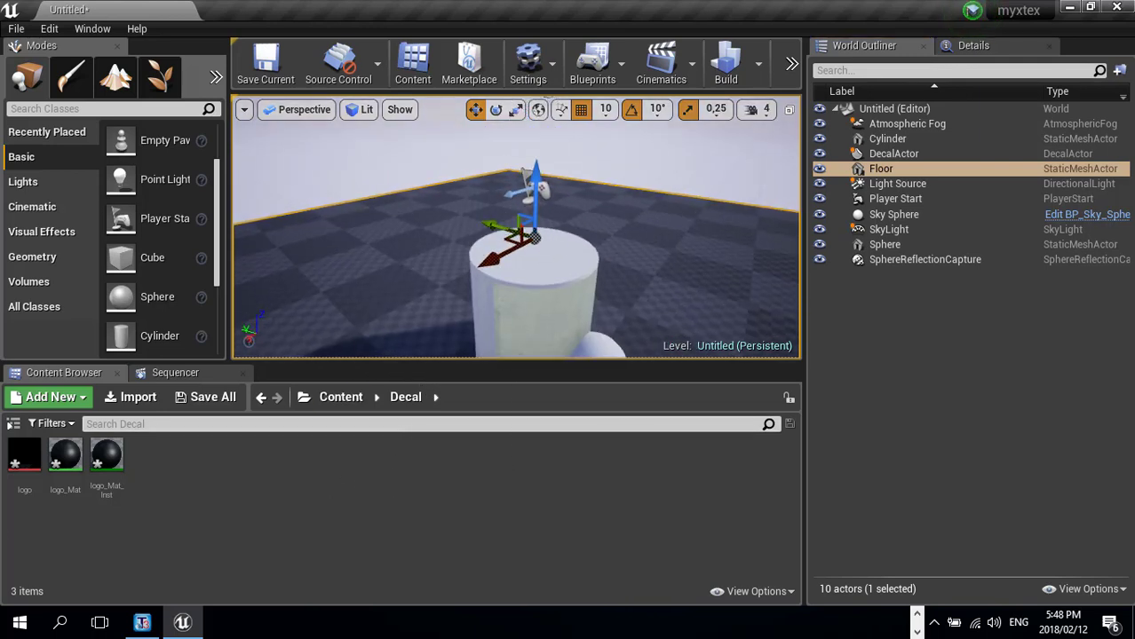
left_click_drag(540, 248, 540, 215, "alt")
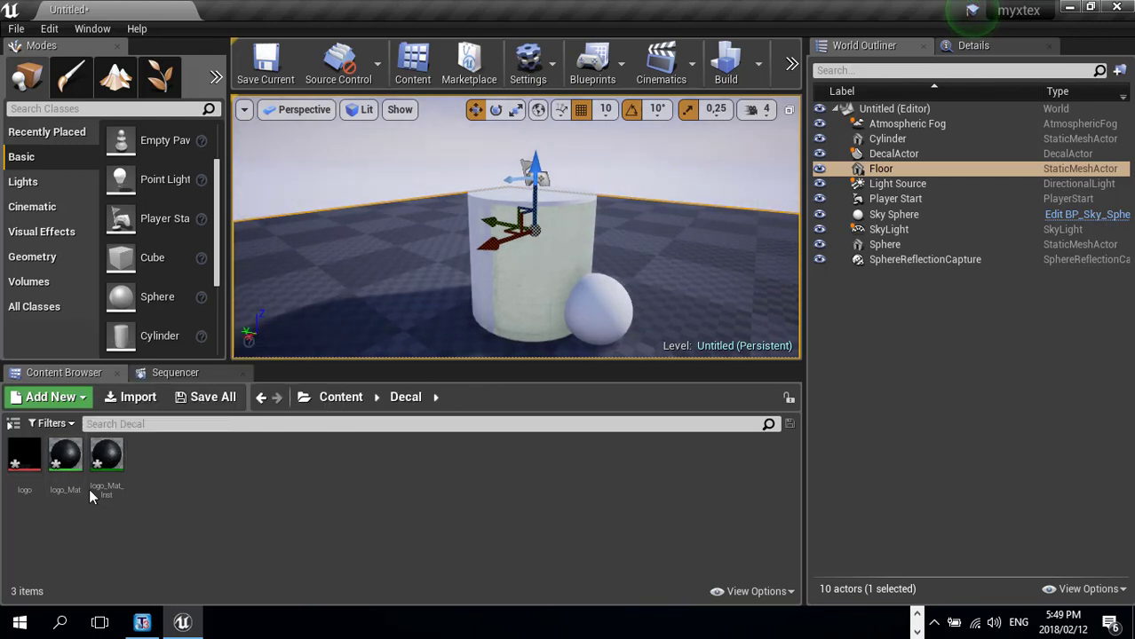
- Open the logo_Mat material and set its Material Domain to Deferred Decal and its Blend Mode to Translucent
double_click(70, 454)
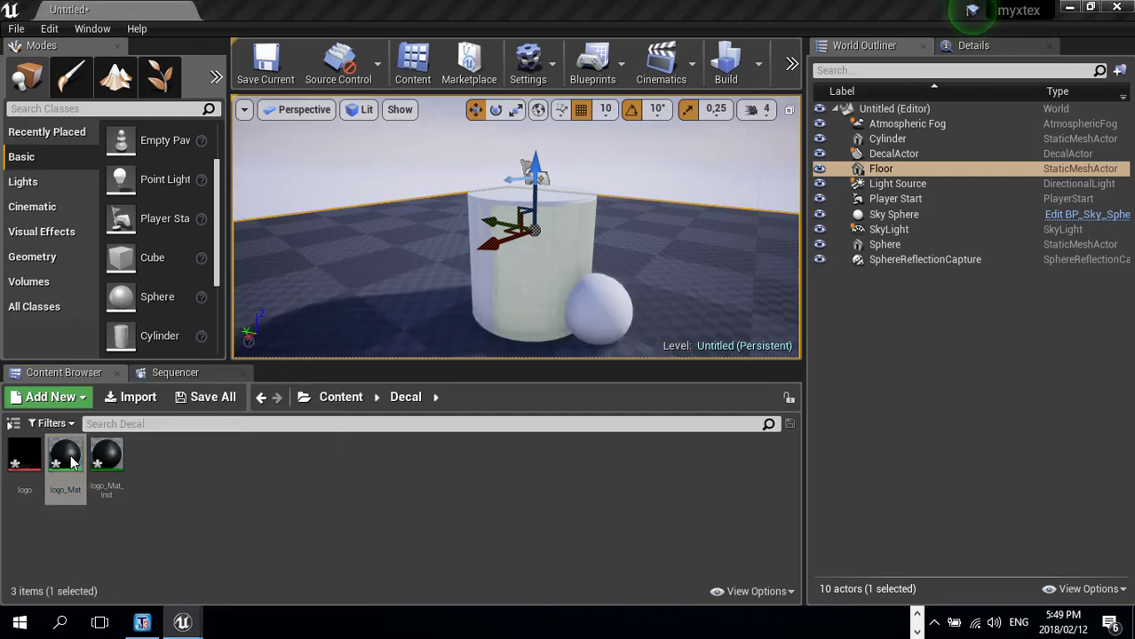
left_click(1072, 92)
right_click_drag(620, 228, 863, 263)
left_click(605, 300)
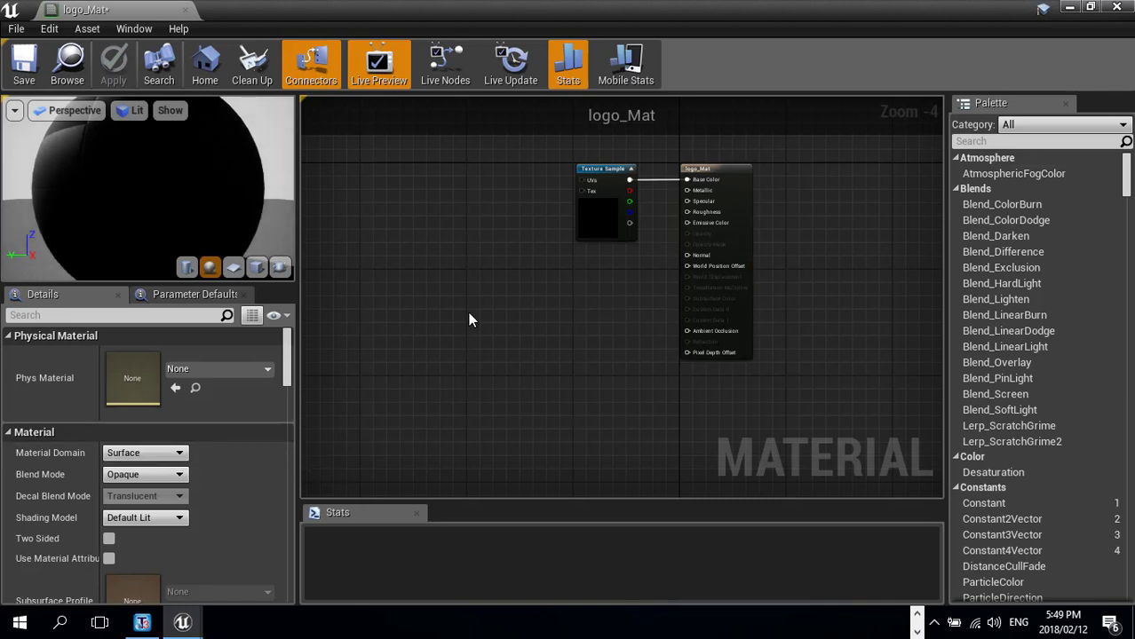
left_click(165, 455)
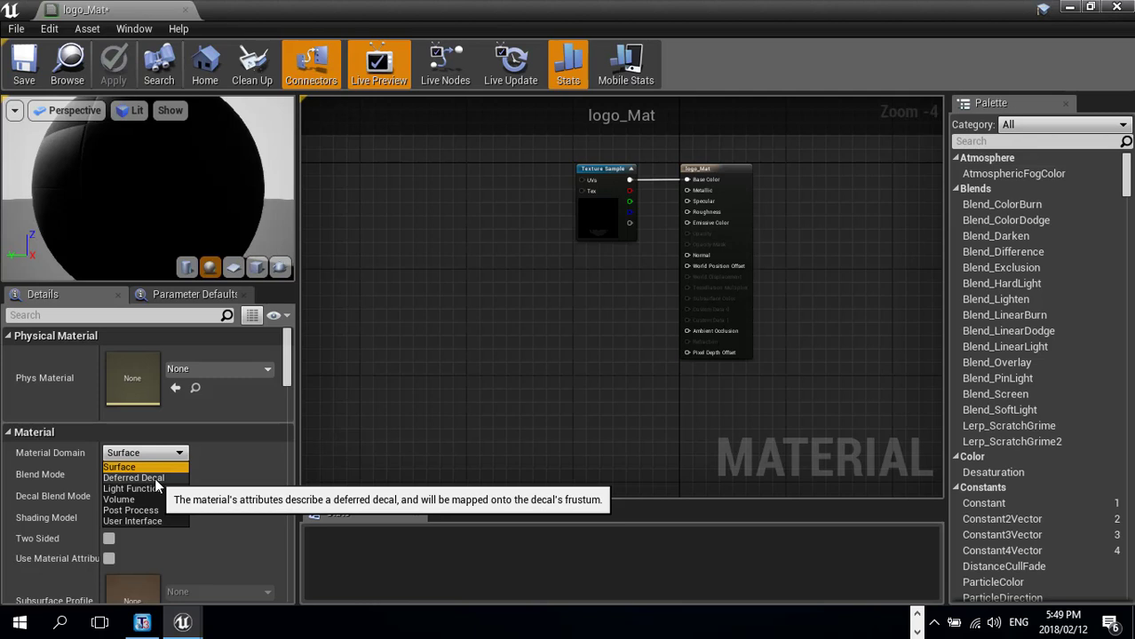
left_click(155, 478)
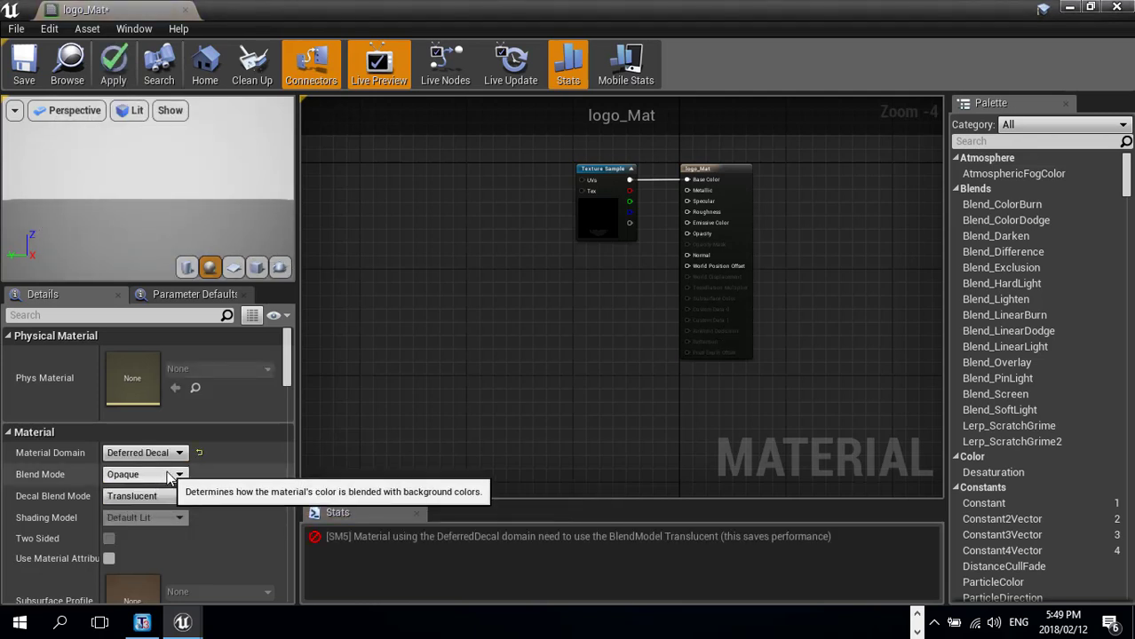
left_click(169, 475)
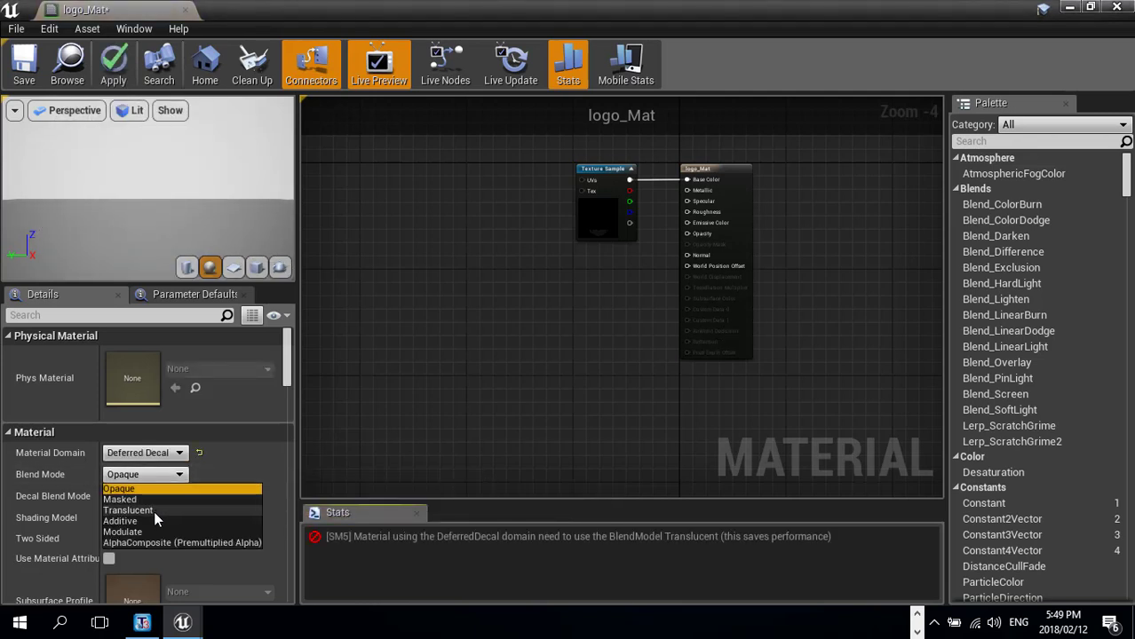
left_click(153, 511)
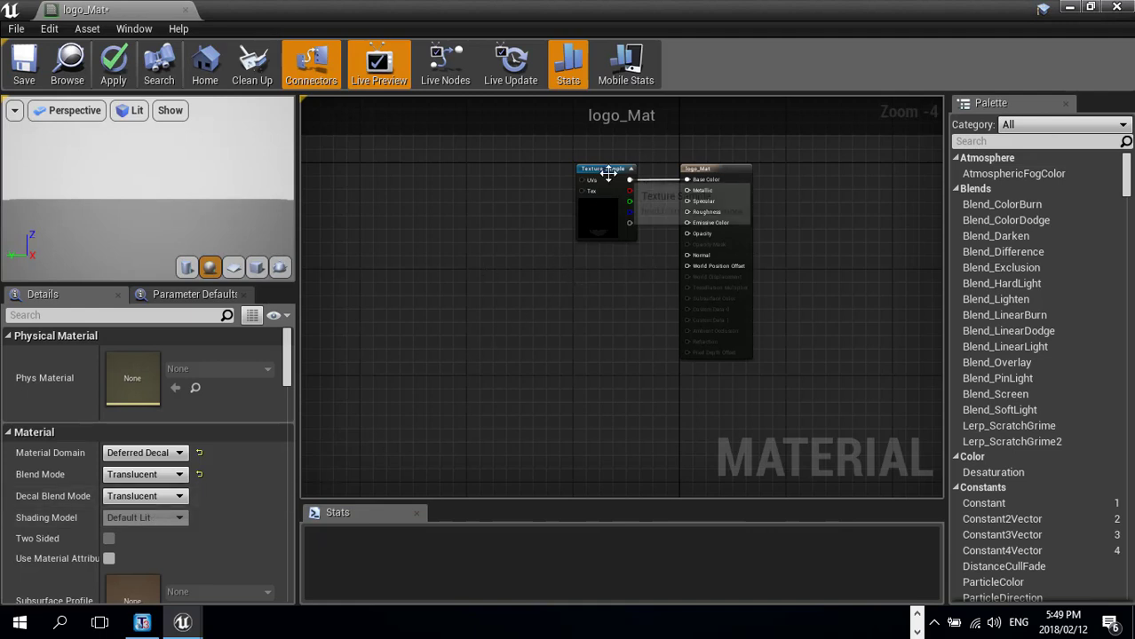
- Move the Texture Sample node further away from the logo_Mat output node
left_click_drag(627, 159, 583, 173)
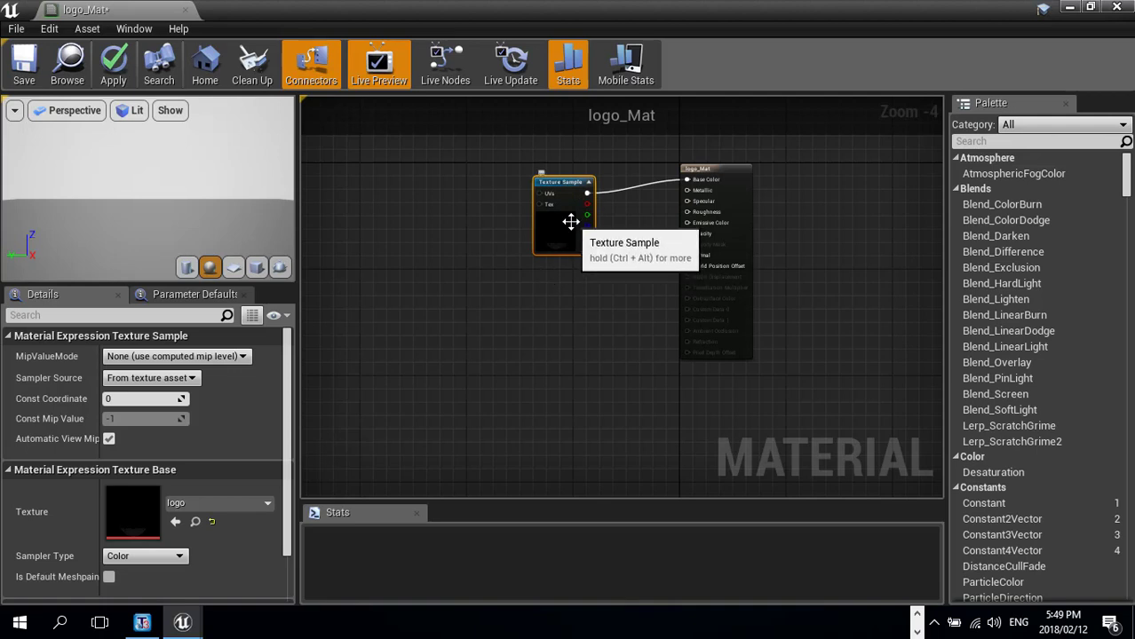
right_click_drag(595, 279, 650, 322)
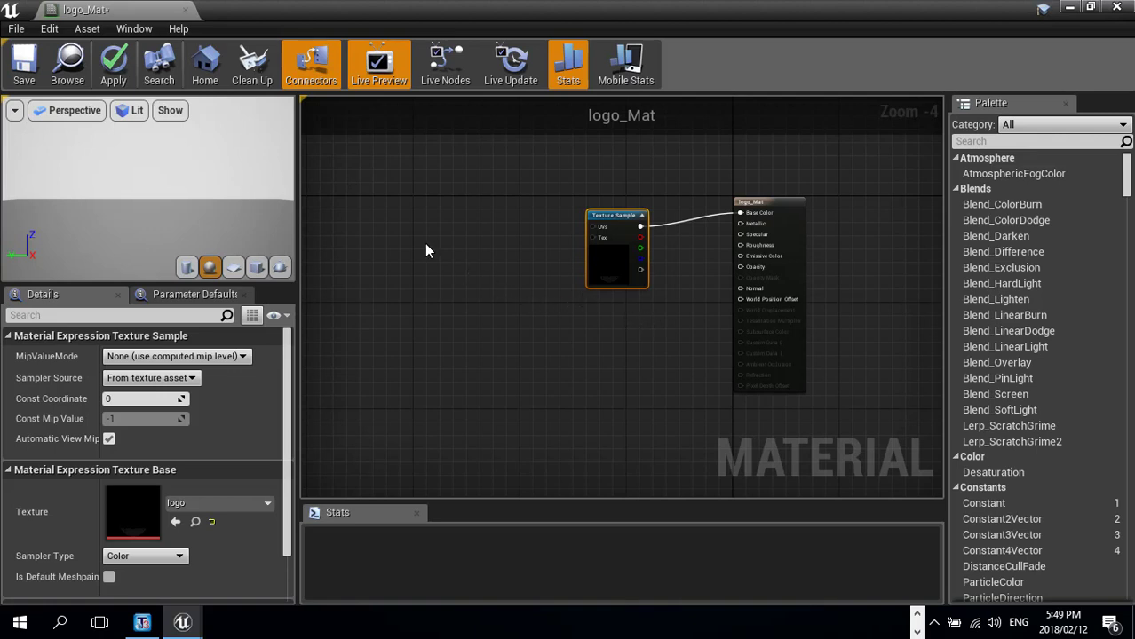
right_click_drag(445, 241, 519, 203)
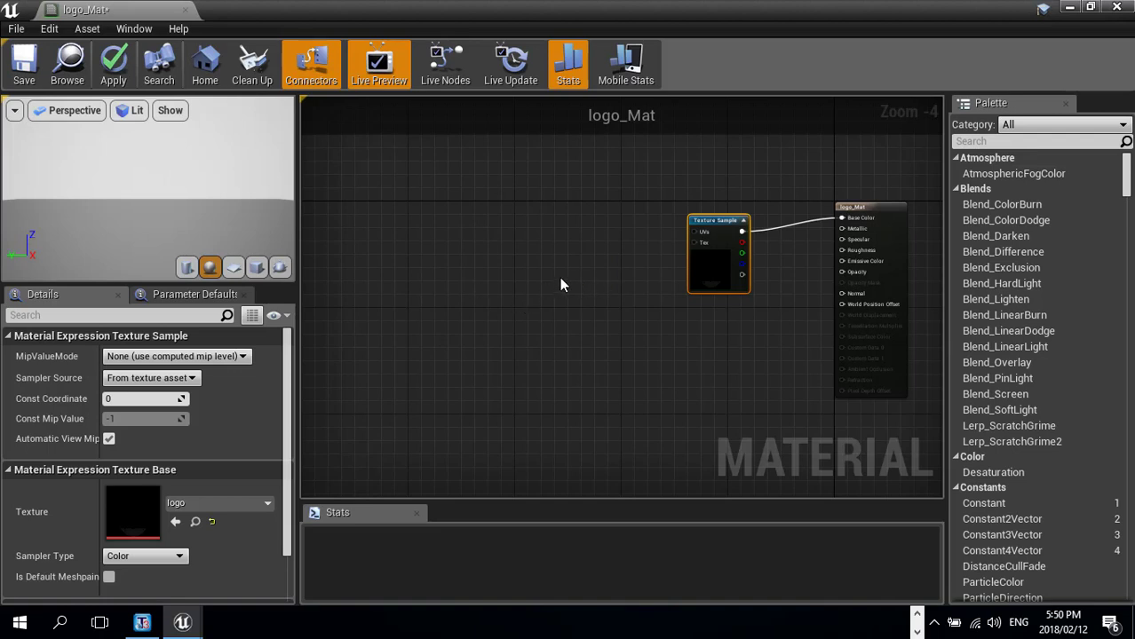
- Add two Multiply nodes before the Texture Sample node and two Constant nodes before the Multiply nodes
left_click(496, 259)
key("Delete")
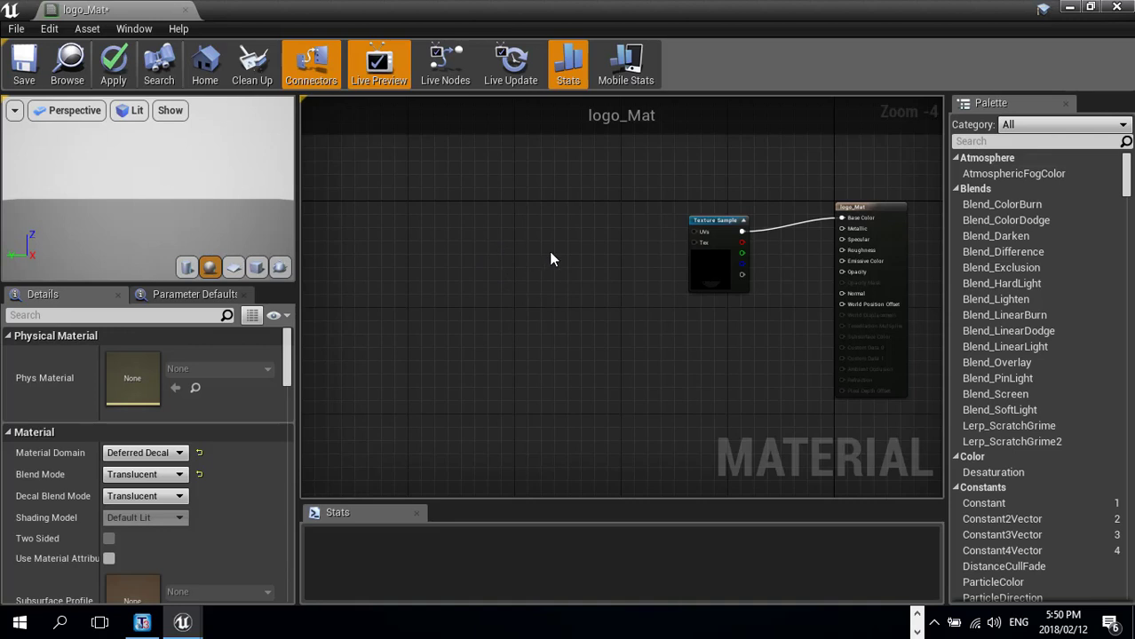
left_click(550, 258)
left_click(534, 352)
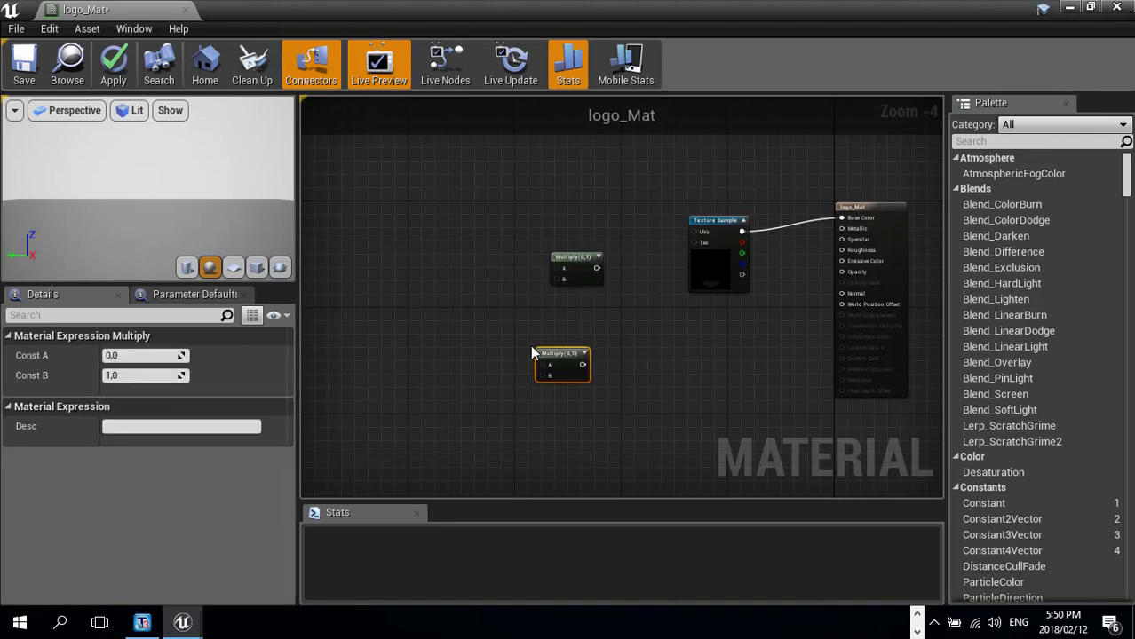
left_click(426, 316)
left_click(432, 377)
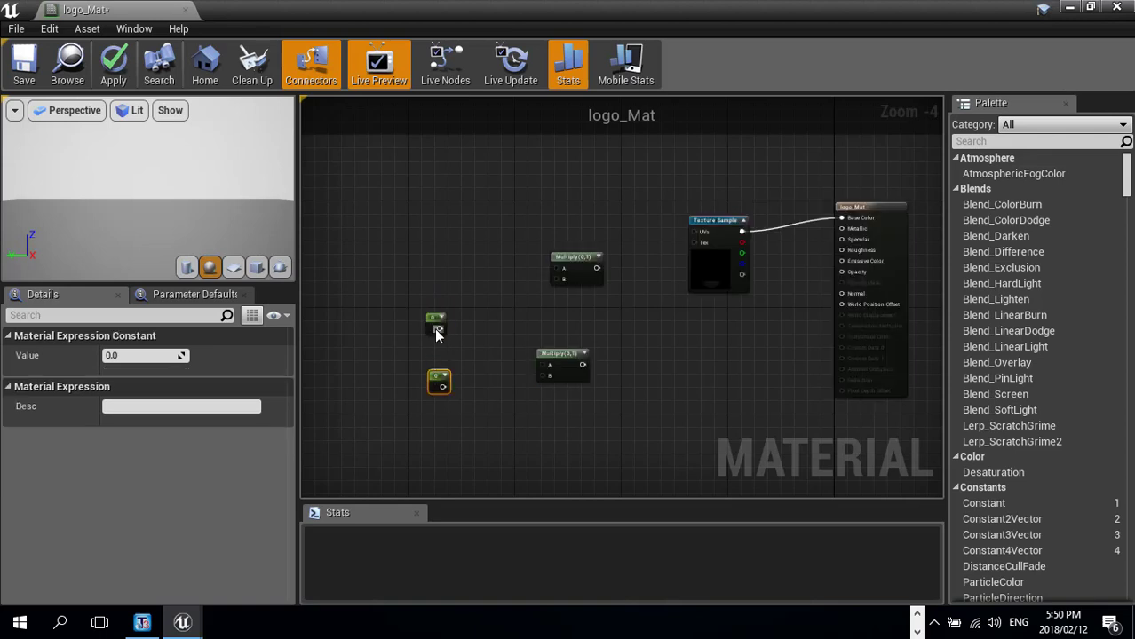
- Convert both Constant nodes to scalar parameters
right_click(436, 331)
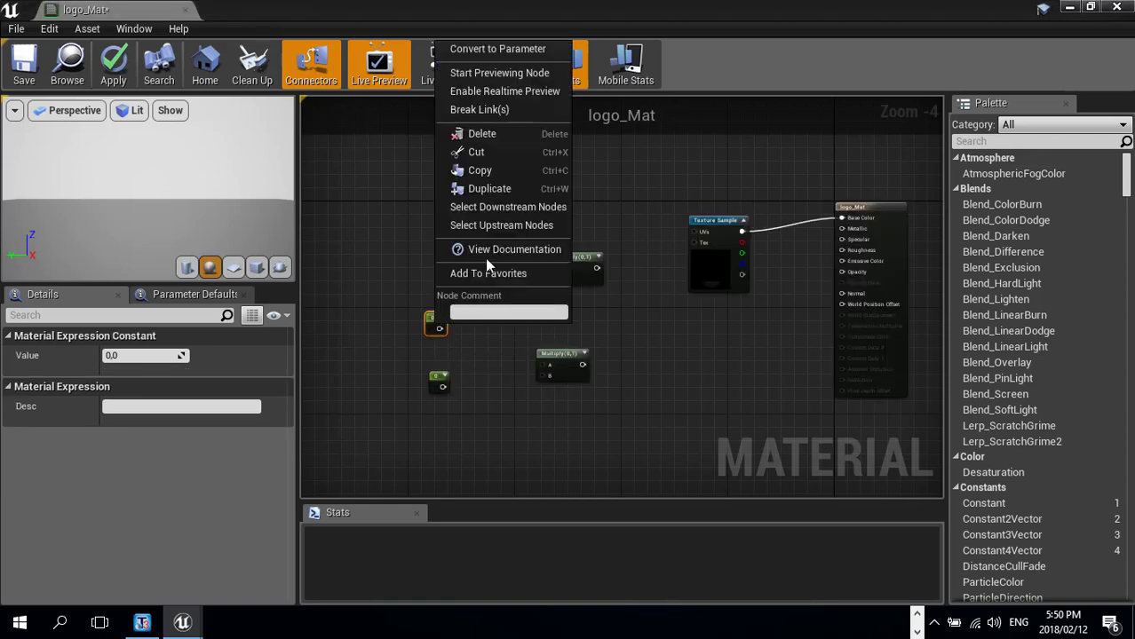
left_click(511, 54)
right_click(438, 380)
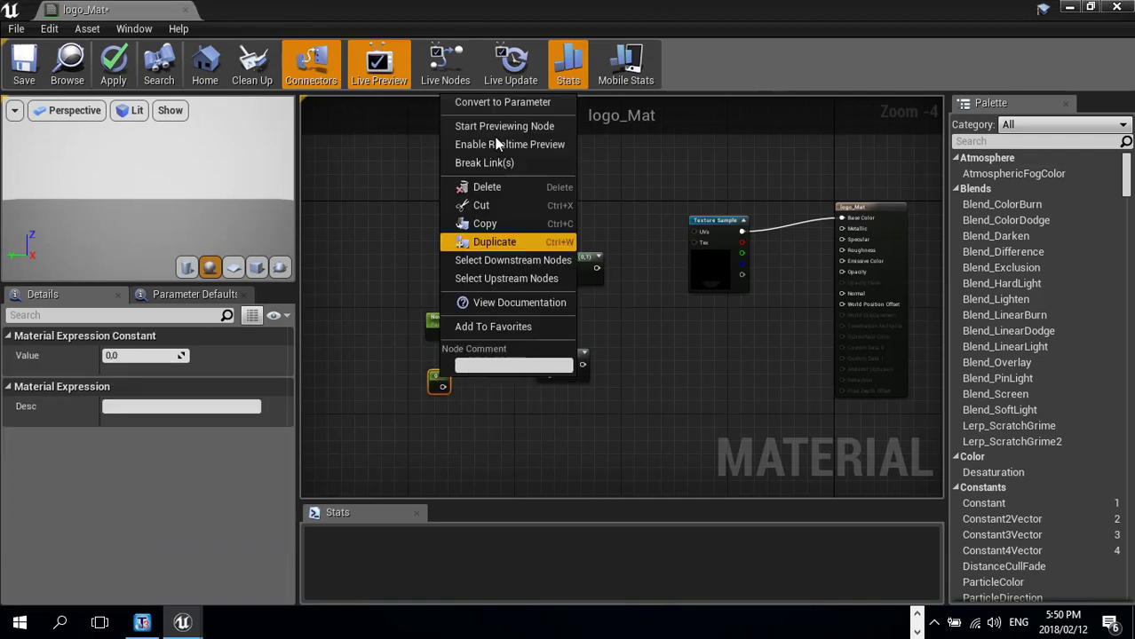
left_click(497, 102)
- Name the upper scalar parameter L and the lower scalar parameter W
left_click(439, 322)
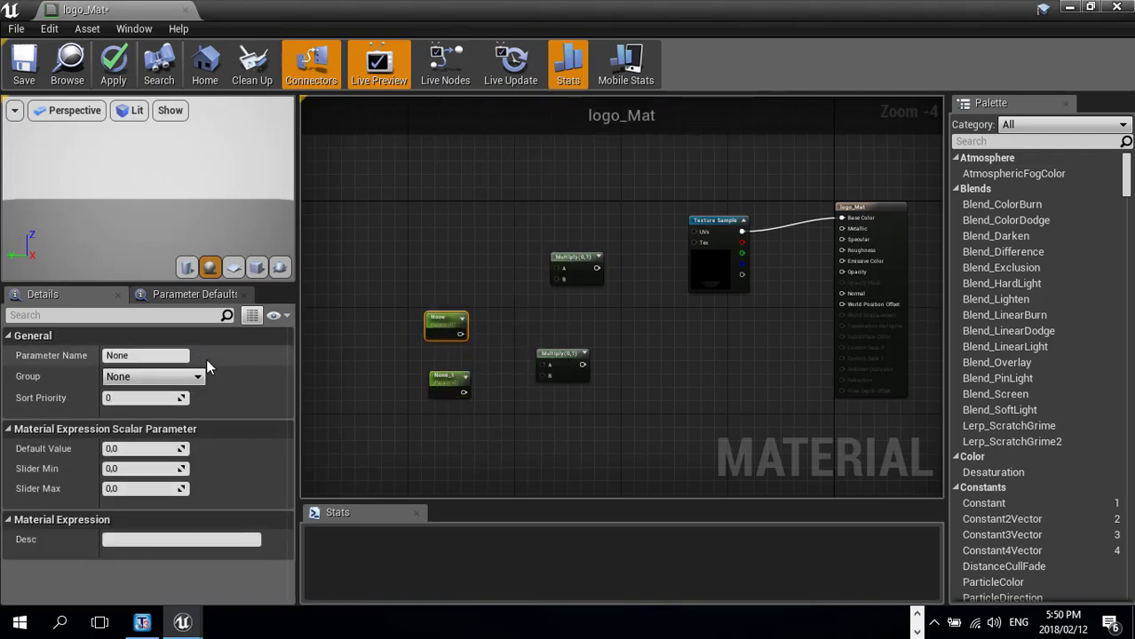
left_click(146, 355)
key("Return")
left_click(447, 378)
left_click(135, 355)
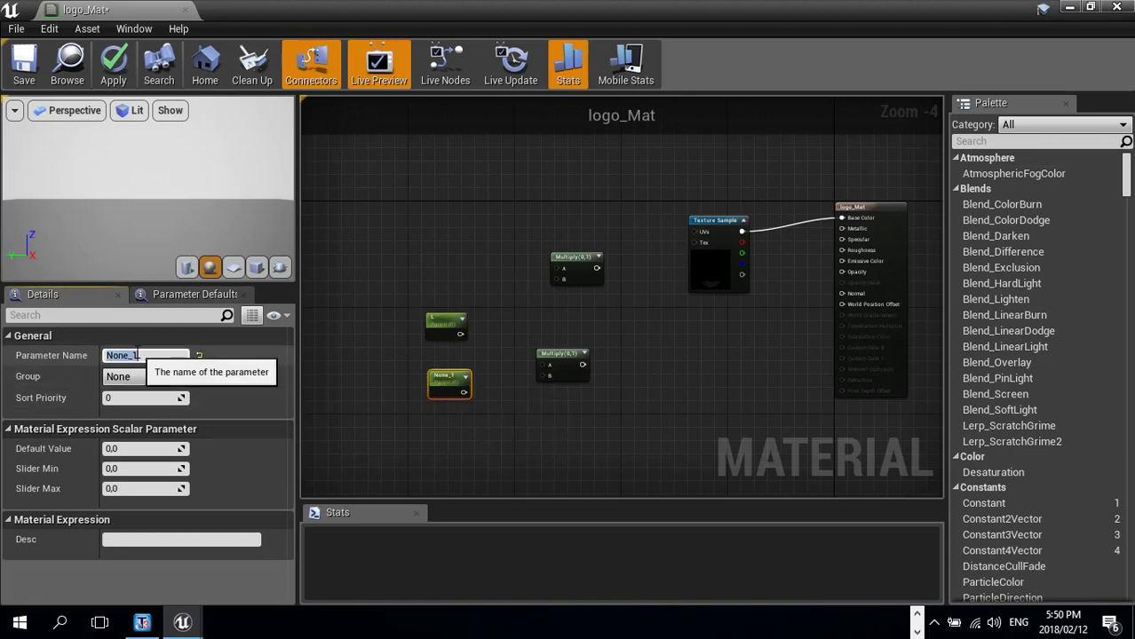
left_click(335, 215)
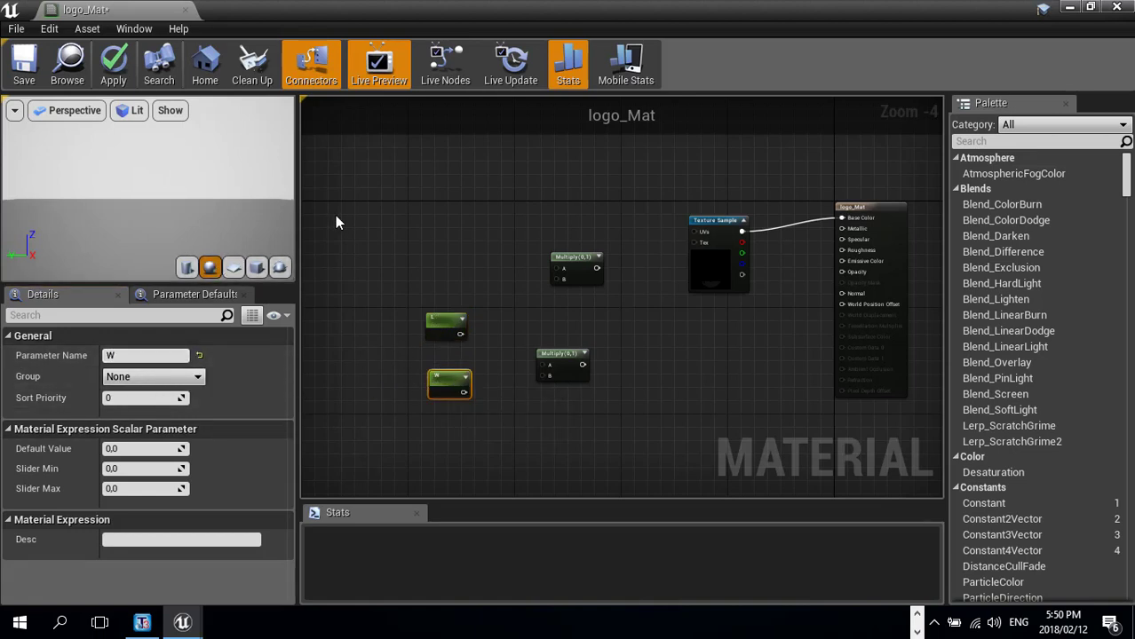
- Add a TexCoord node, wire it with L and W through the Multiply nodes into the Texture Sample's UVs, and save logo_Mat
left_click(393, 219)
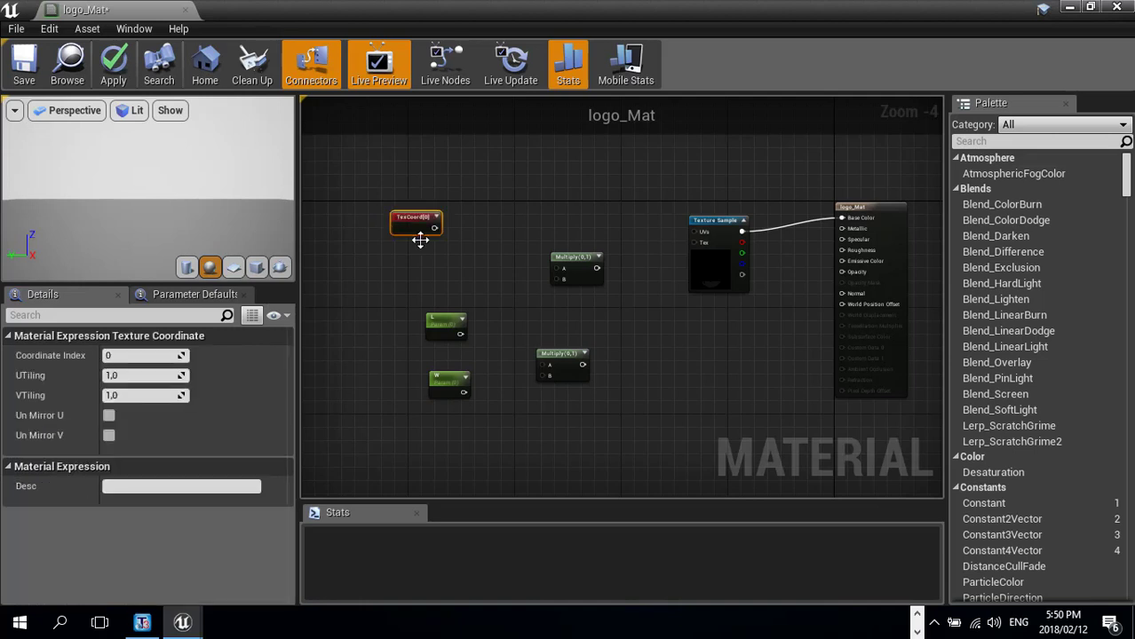
left_click_drag(434, 228, 556, 268)
left_click_drag(459, 334, 543, 367)
left_click_drag(463, 391, 543, 376)
left_click_drag(460, 334, 540, 363)
left_click_drag(370, 277, 581, 412)
left_click_drag(460, 334, 699, 234)
left_click(543, 363)
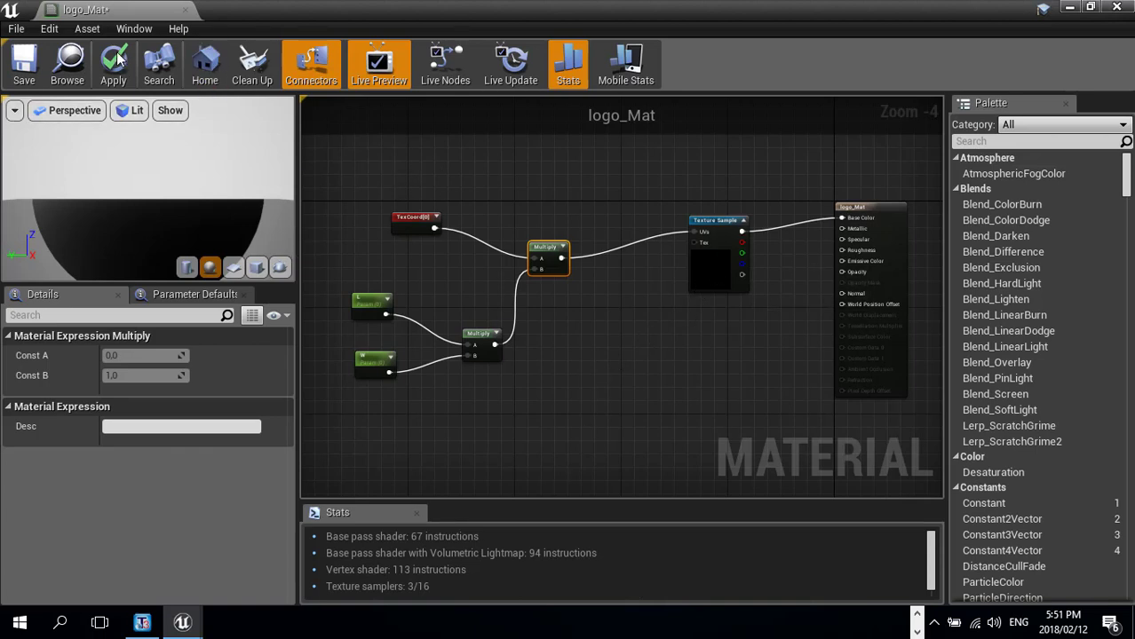
key("ctrl+s")
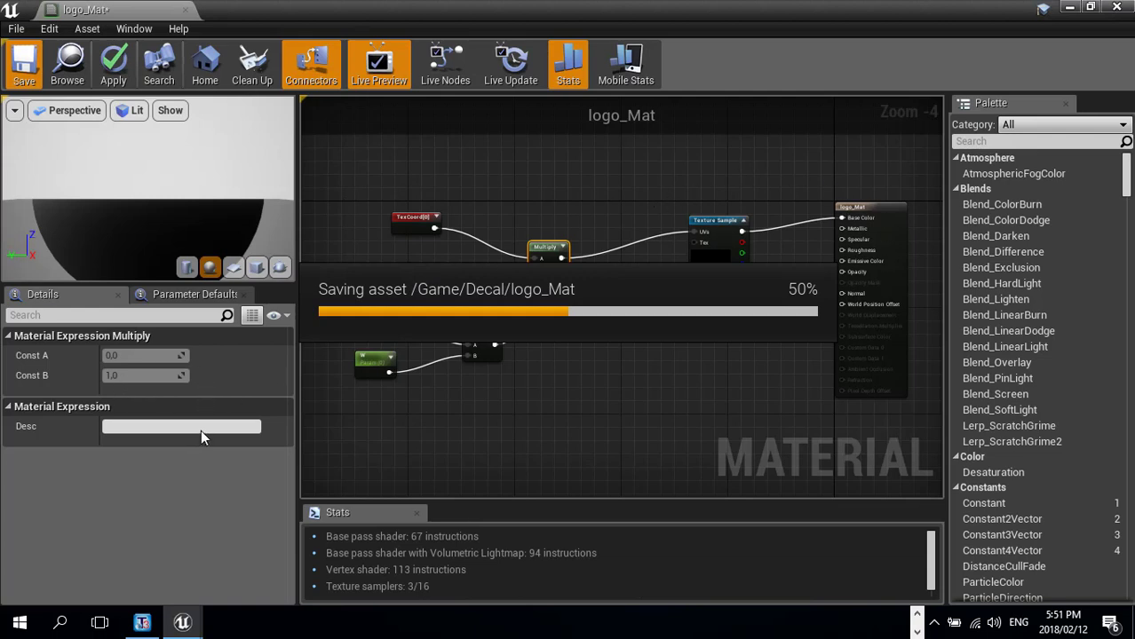
left_click(1116, 7)
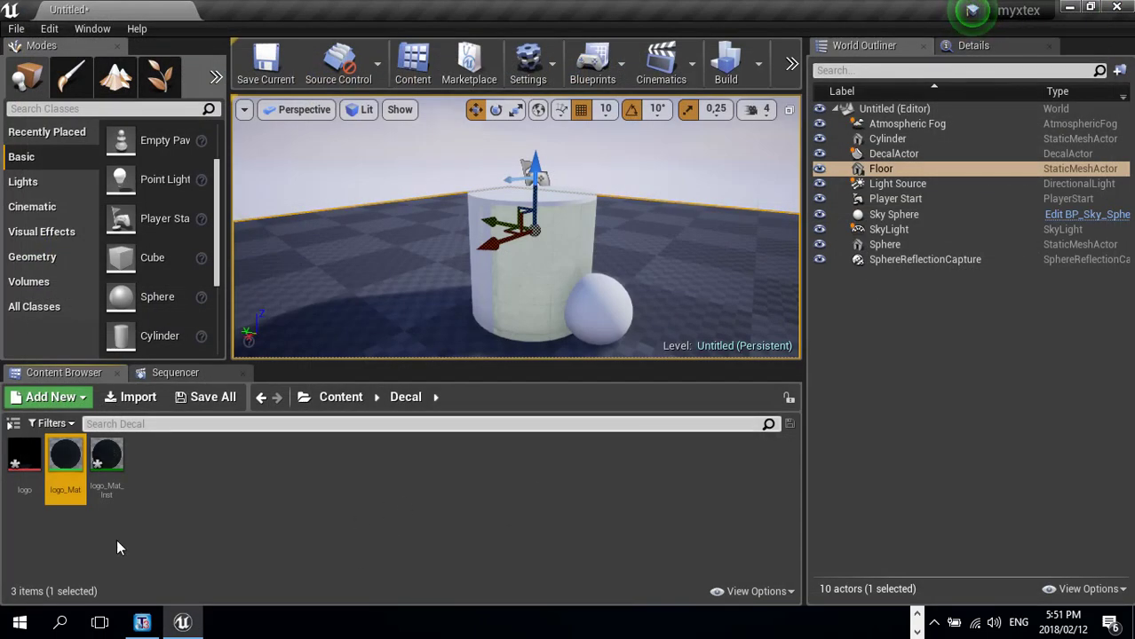
- Assign logo_Mat_Inst as the Decal Material of DecalActor
left_click(902, 168)
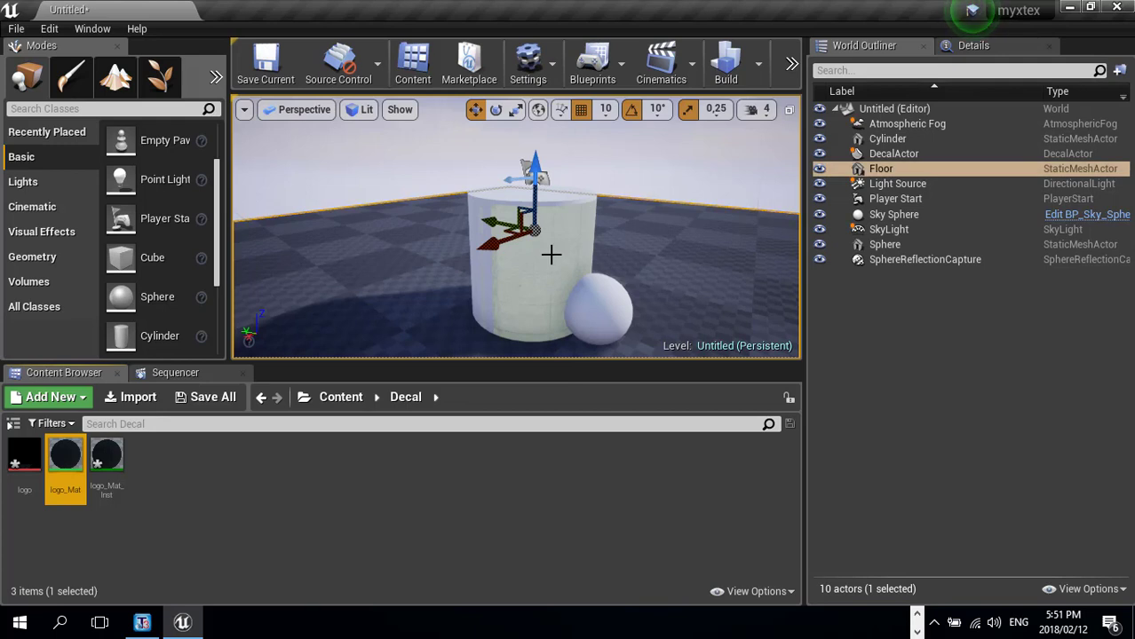
left_click(912, 155)
left_click(987, 43)
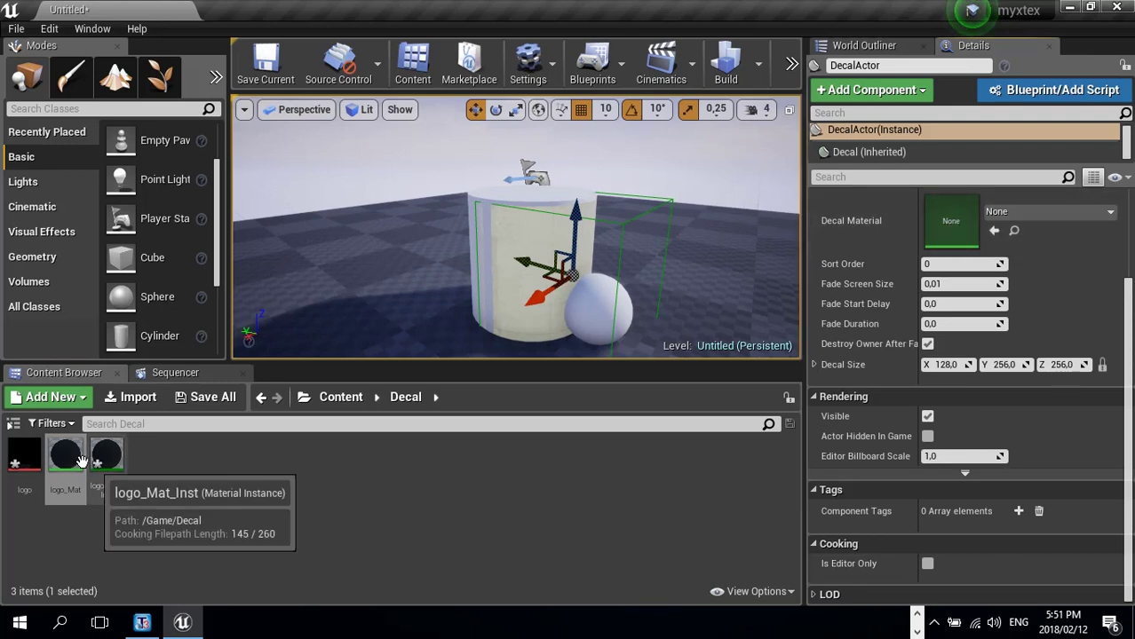
left_click(105, 456)
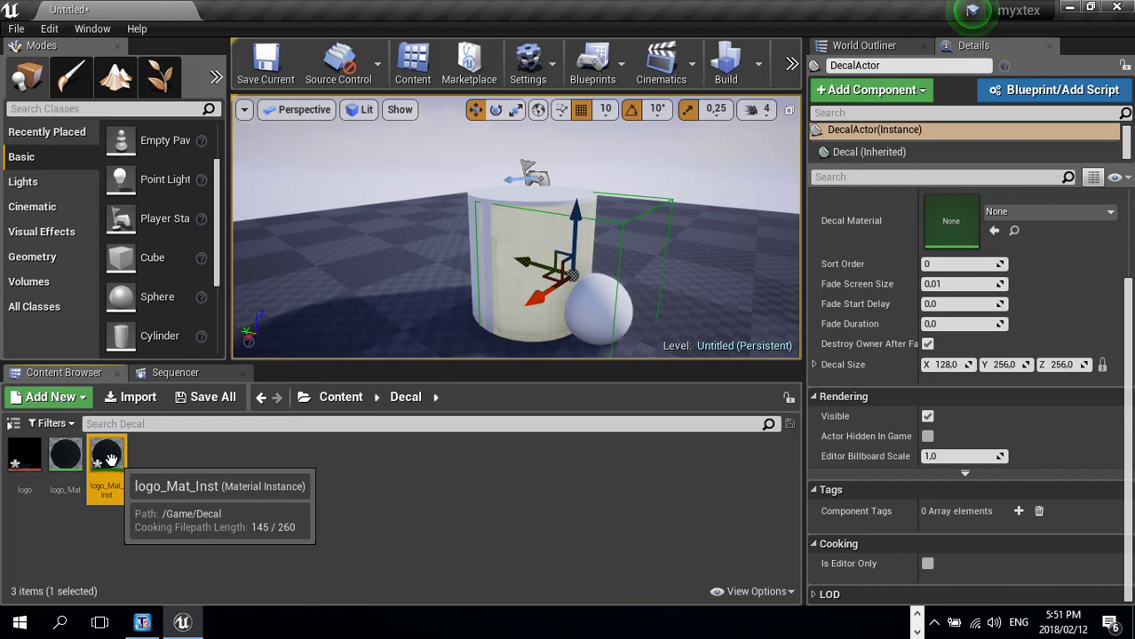
left_click(994, 232)
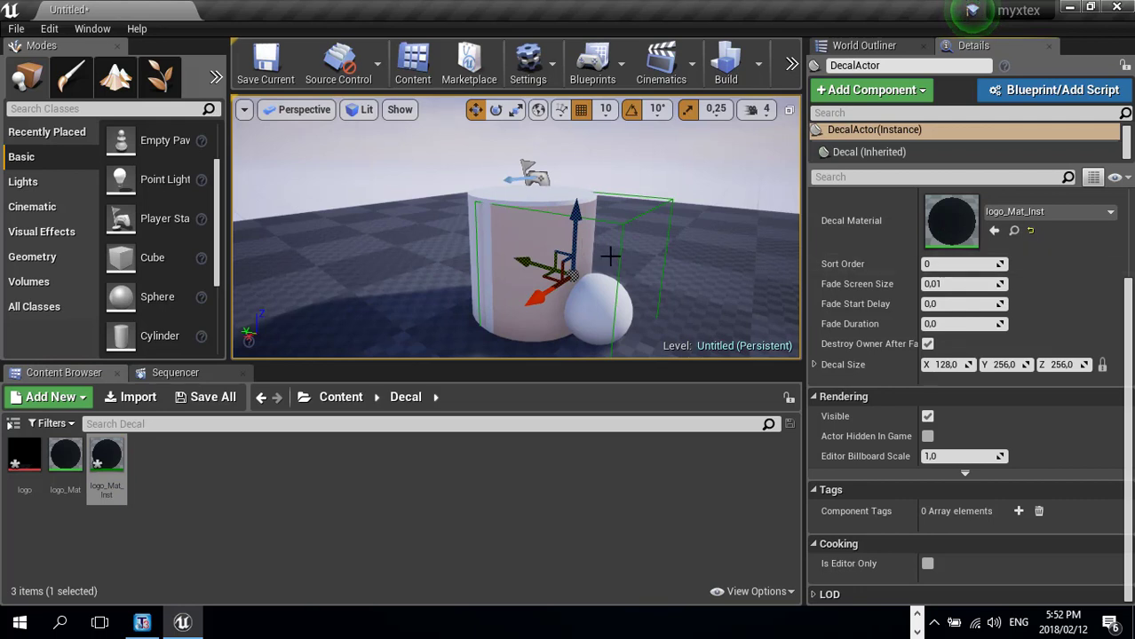
- Raise DecalActor slightly on the cylinder and make a duplicate of it
mouse_move(584, 224)
left_mouse_down()
mouse_move(586, 164)
mouse_move(585, 204)
left_mouse_up()
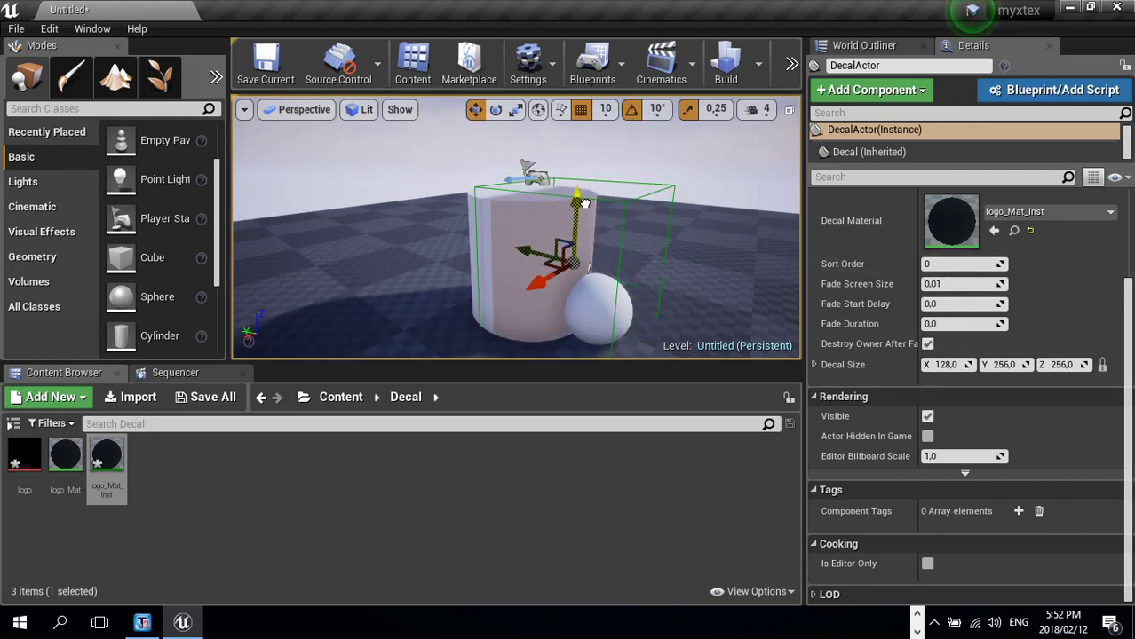
mouse_move(573, 264)
left_mouse_down("alt")
mouse_move(549, 263)
mouse_move(579, 269)
mouse_move(538, 287)
mouse_move(568, 260)
left_mouse_up("alt")
right_click_drag(525, 300, 426, 329)
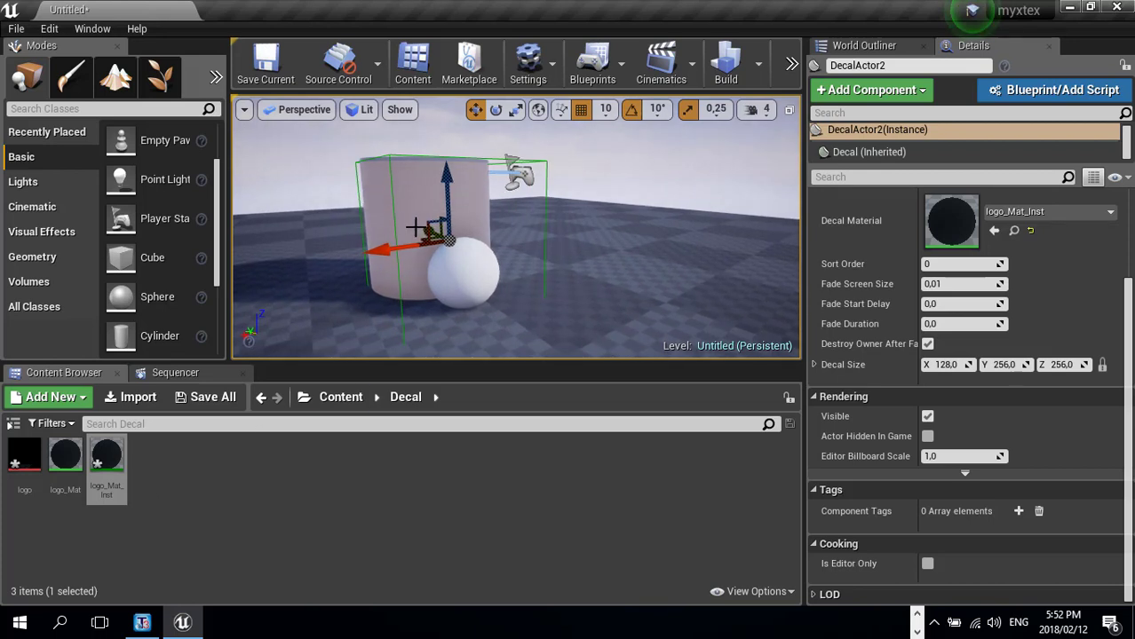
- Delete the sphere beside the cylinder and raise DecalActor2 around the cylinder
left_click(472, 283)
key("Delete")
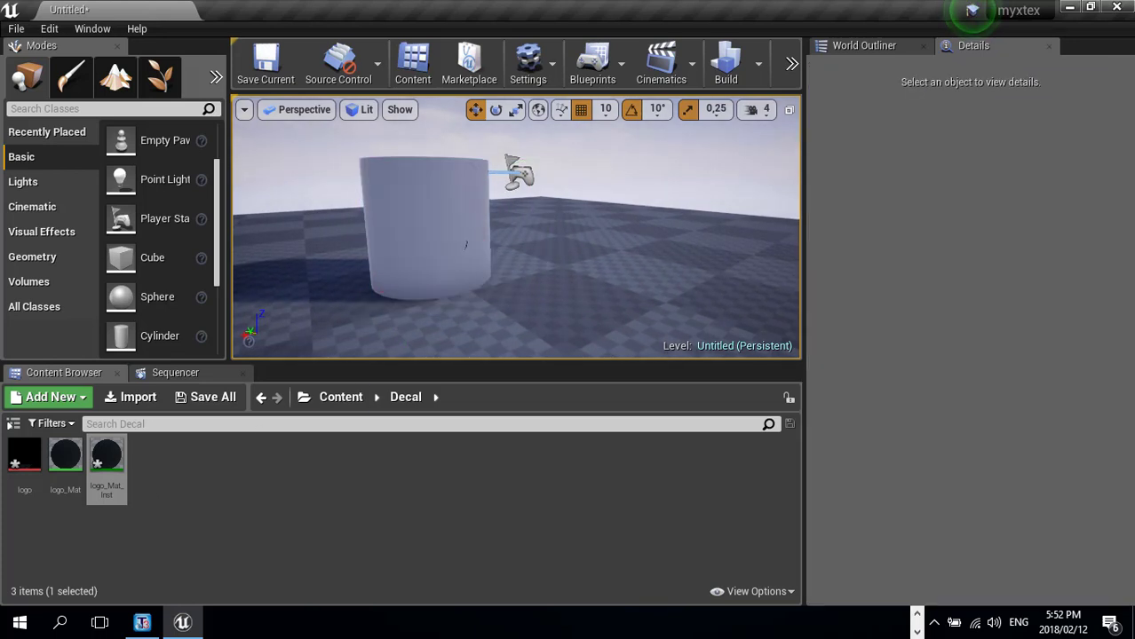
left_click_drag(451, 256, 459, 227)
left_click(868, 45)
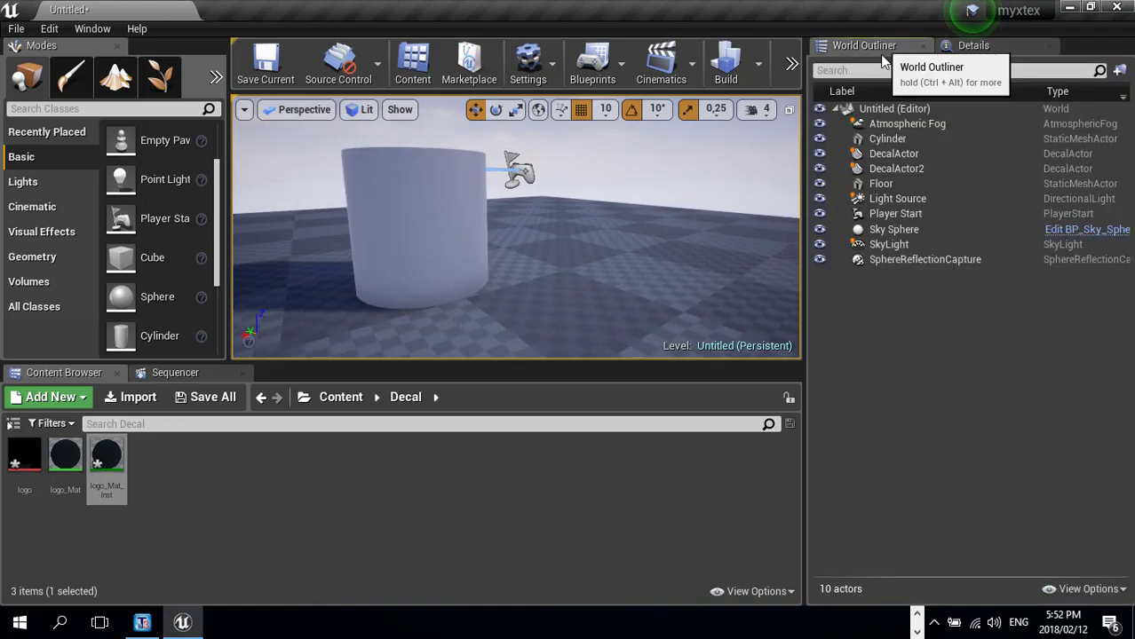
left_click(897, 168)
mouse_move(441, 240)
left_mouse_down()
mouse_move(458, 256)
mouse_move(426, 245)
left_mouse_up()
left_click_drag(431, 188, 430, 161)
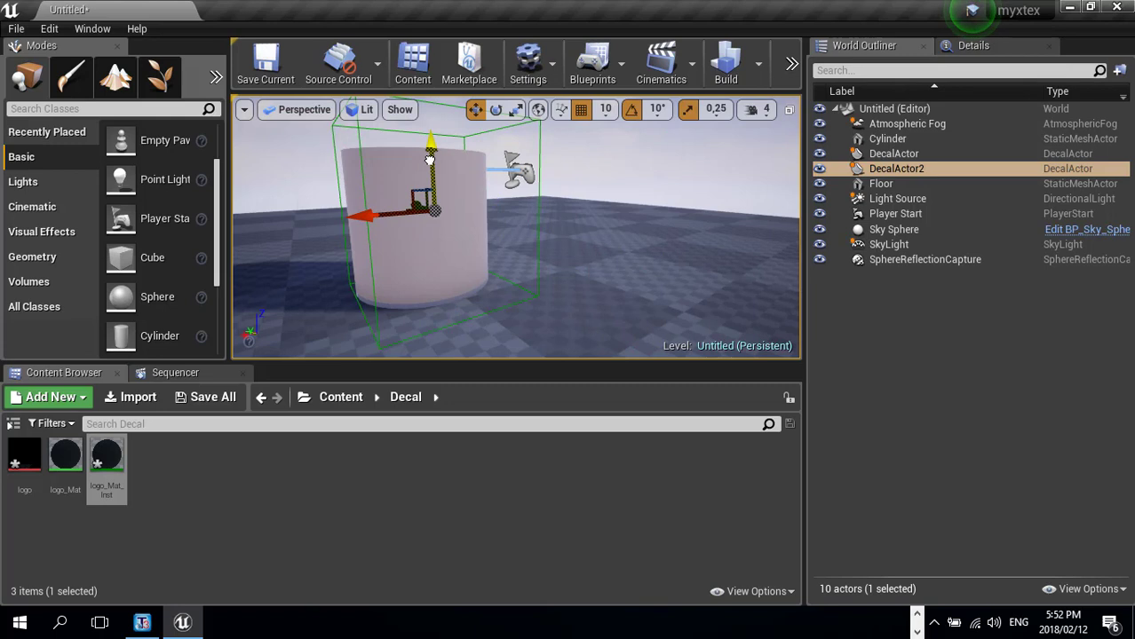
- Open logo_Mat_Inst in a smaller window beside the viewport, enable the L and W scalar parameters, and set both to 2
double_click(106, 457)
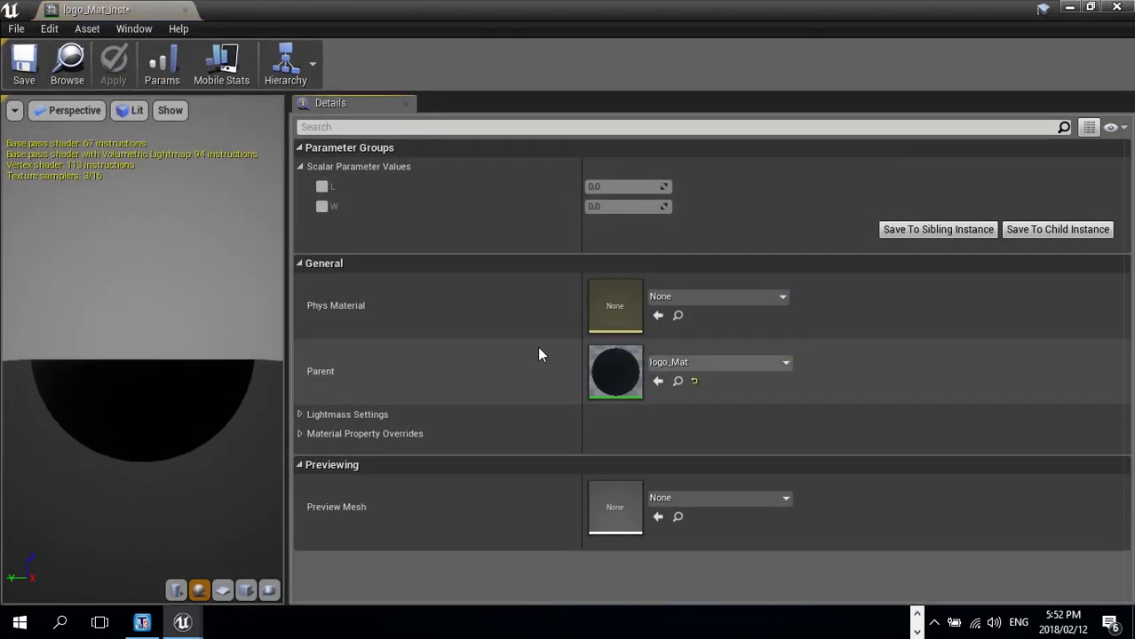
left_click(1091, 8)
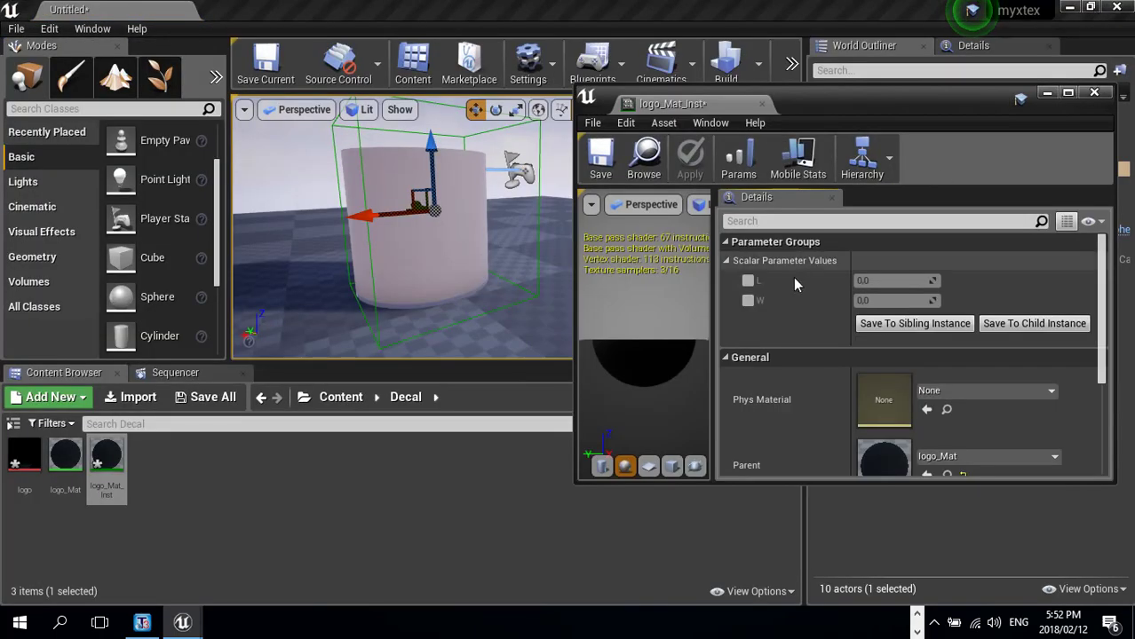
left_click(748, 281)
left_click(748, 301)
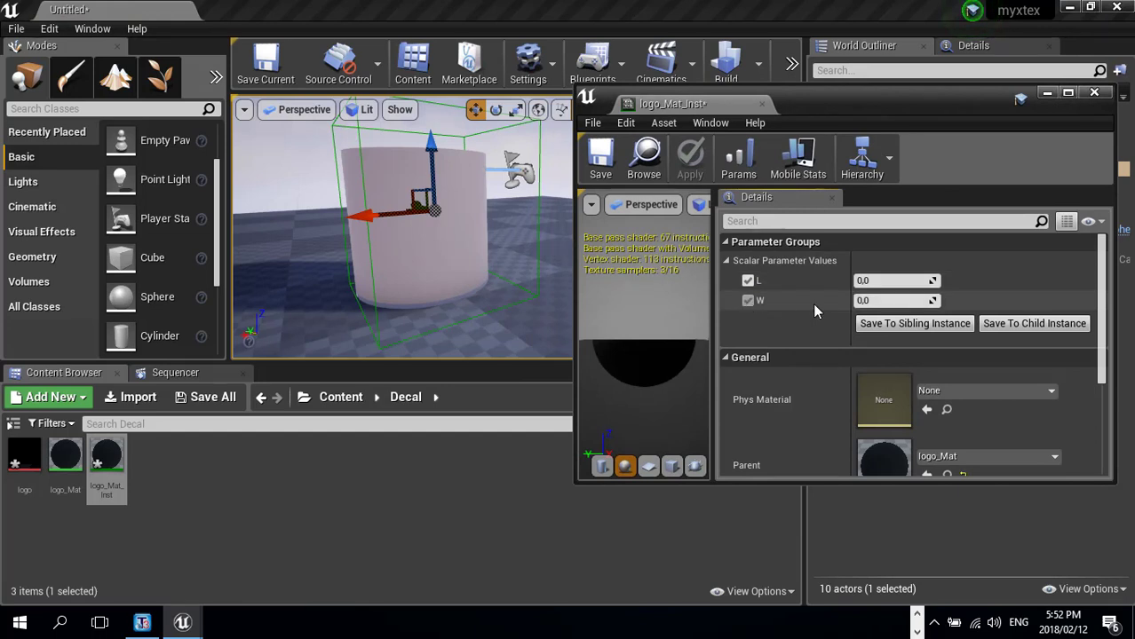
left_click_drag(900, 281, 856, 282)
- Set both the L and W parameters of logo_Mat_Inst to 5 and inspect the decal on the cylinder
left_click(902, 281)
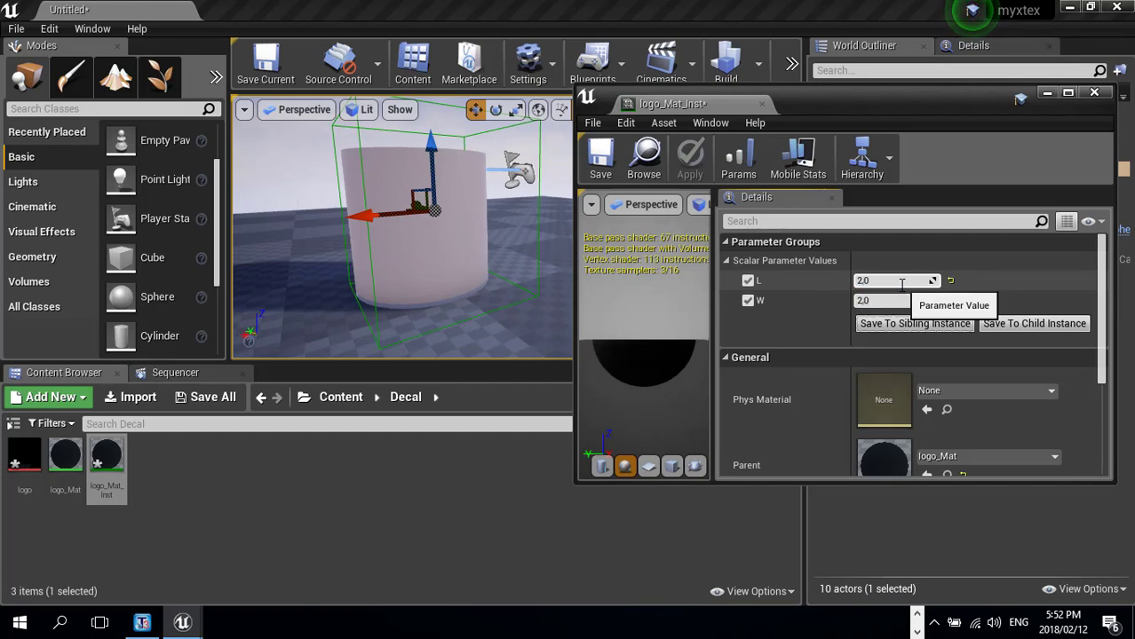
left_click(902, 281)
type("5")
key("Return")
left_click(898, 302)
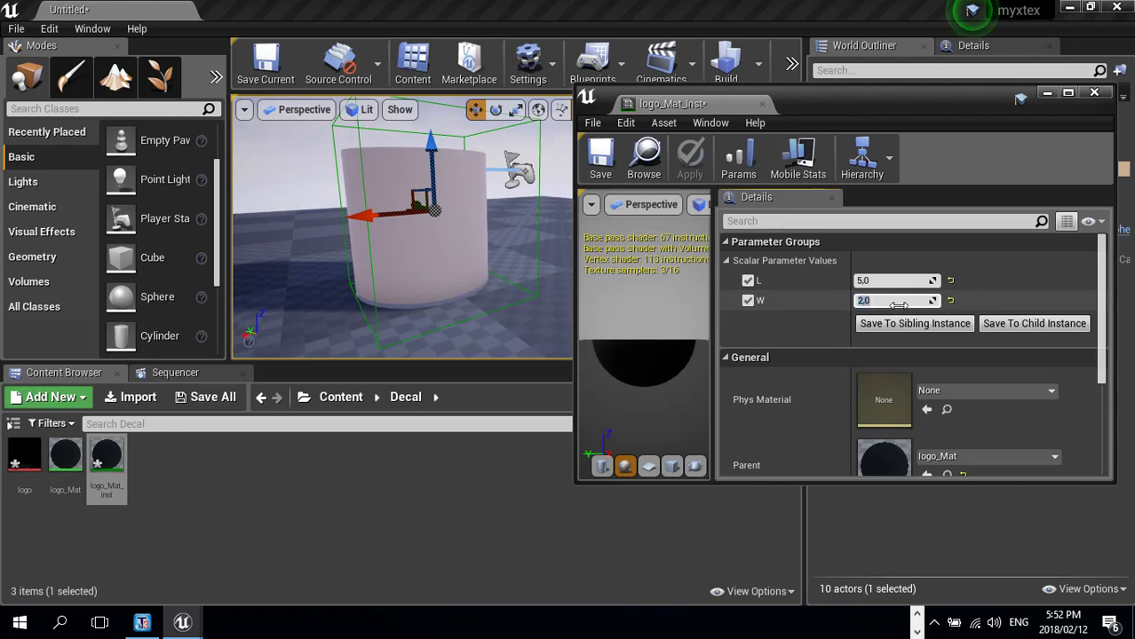
type("5")
key("Return")
right_click_drag(443, 258, 390, 268)
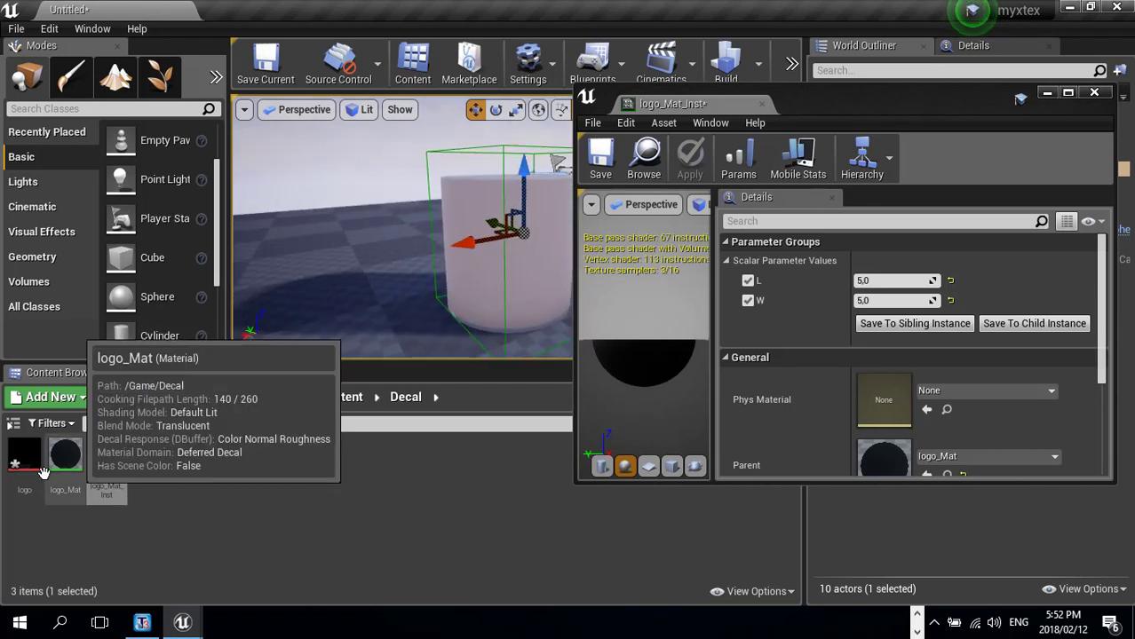
- Open logo_Mat, connect the Texture Sample's alpha output to the Opacity input, and save and close the material
left_click(25, 460)
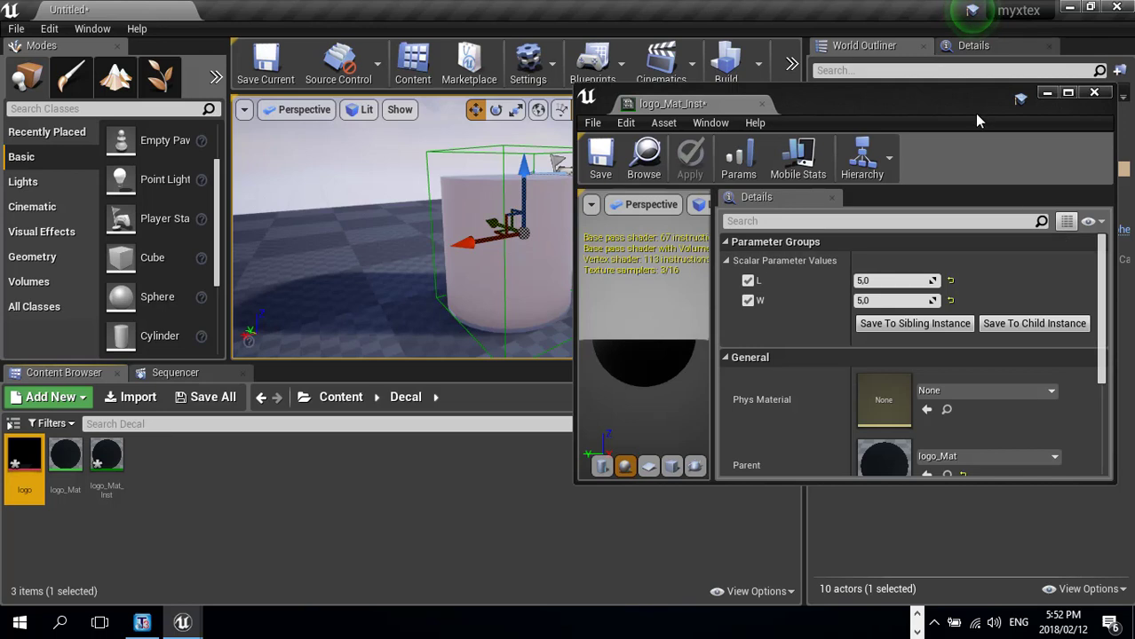
left_click_drag(974, 112, 992, 294)
left_click(69, 459)
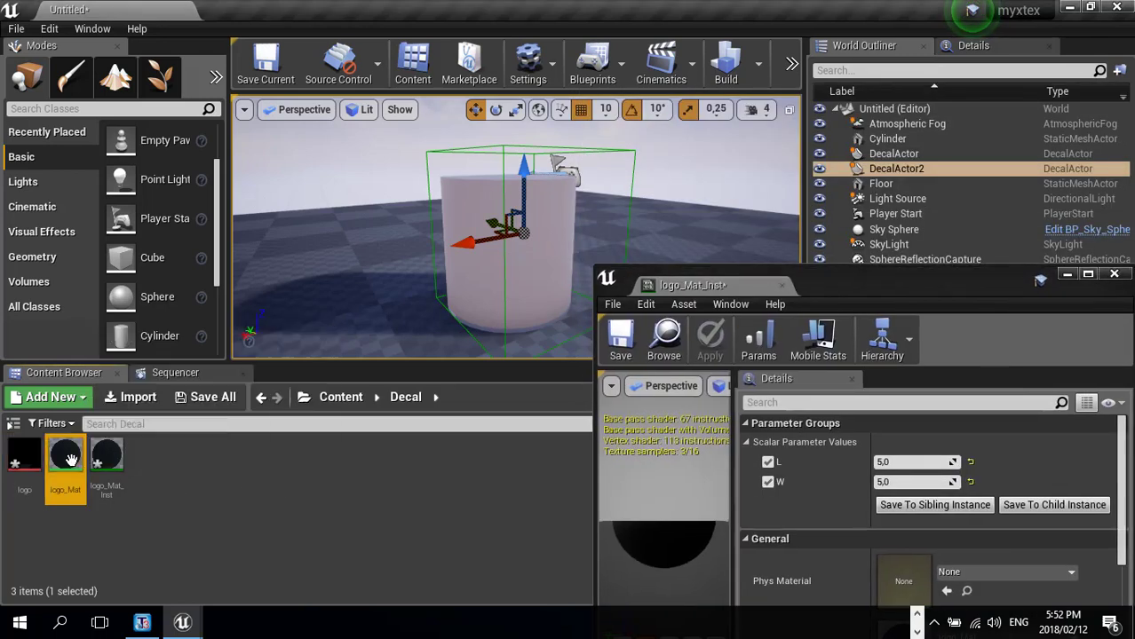
double_click(69, 459)
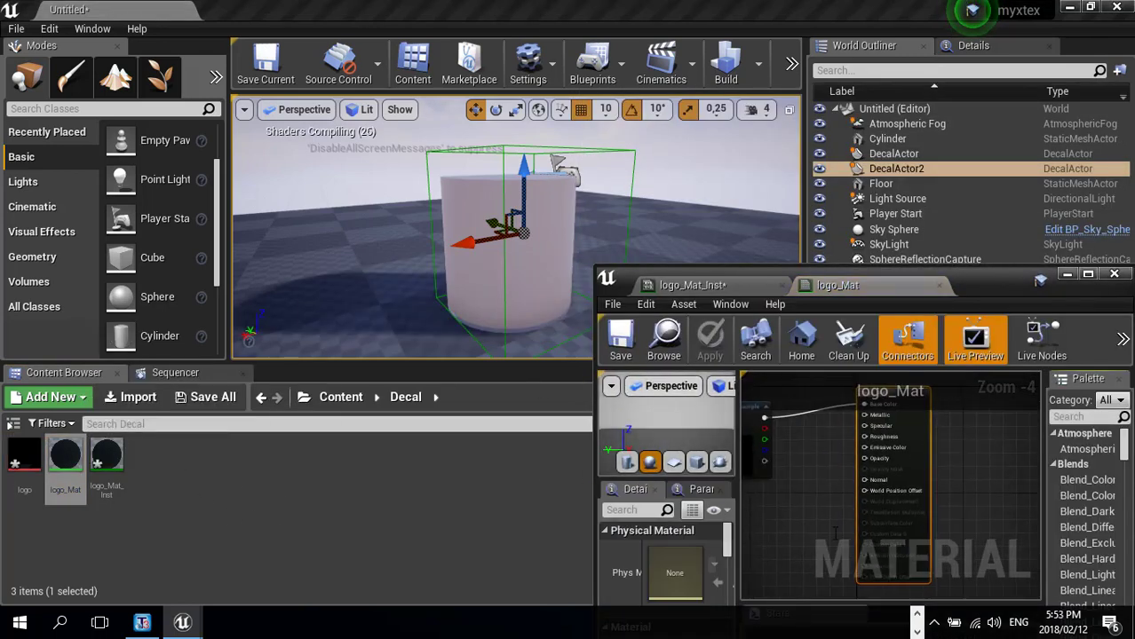
right_click_drag(765, 502, 912, 495)
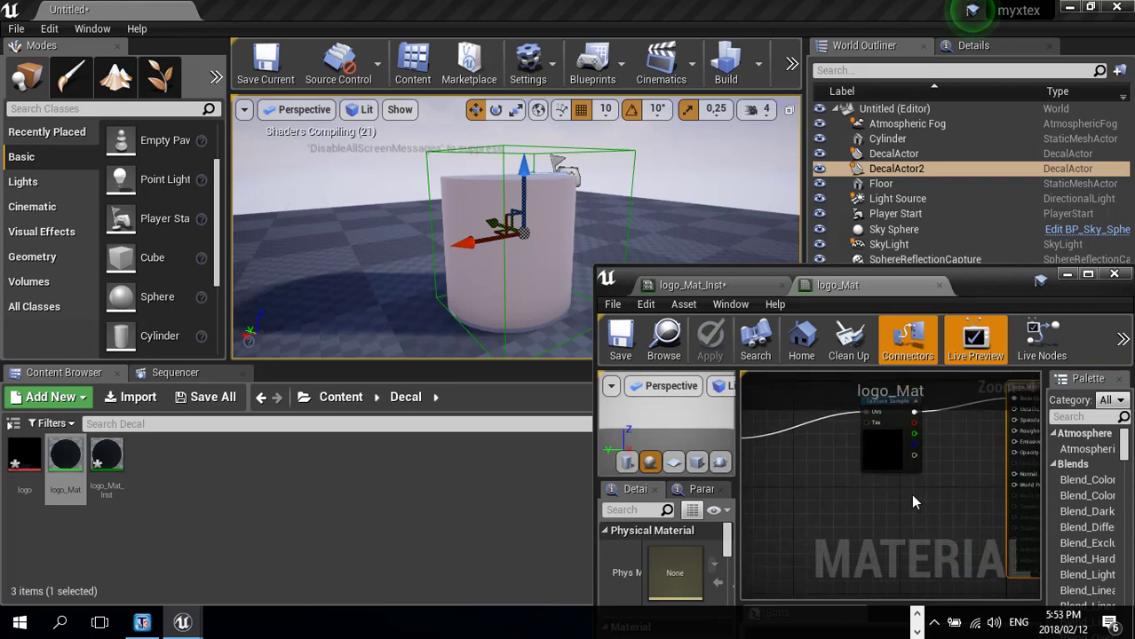
left_click(1087, 274)
right_click_drag(714, 330, 891, 435)
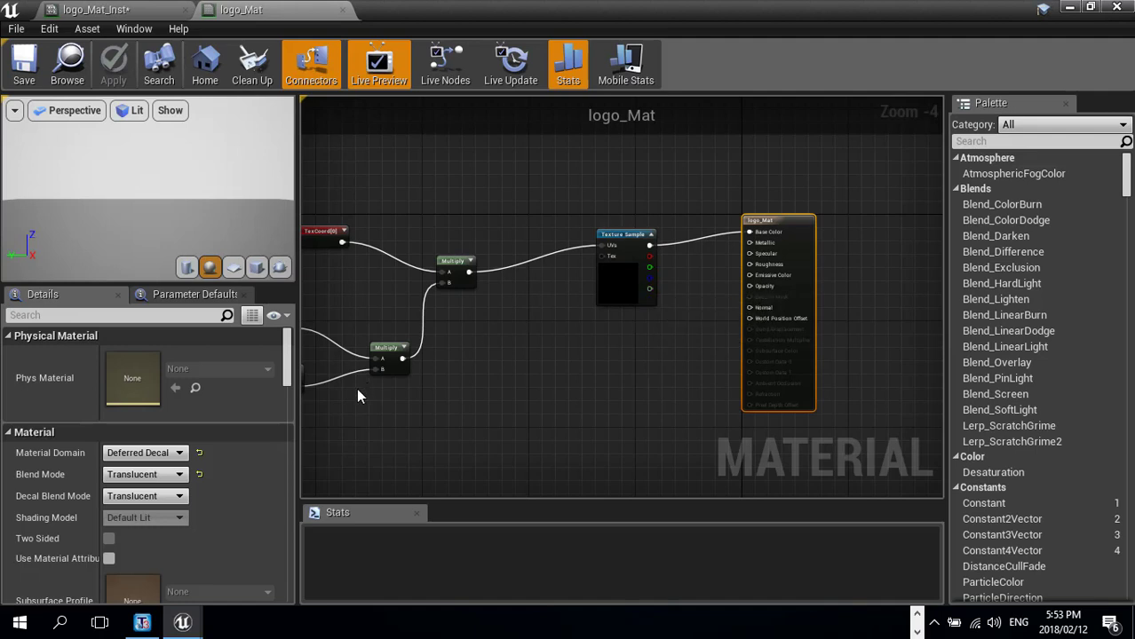
left_click_drag(648, 288, 751, 285)
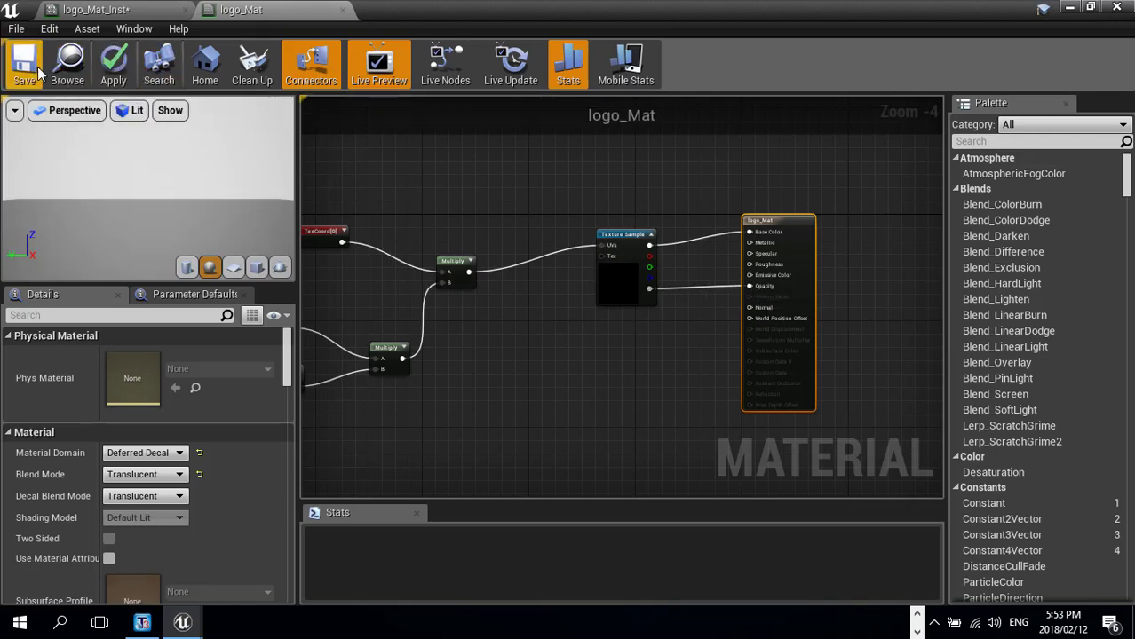
key("ctrl+s")
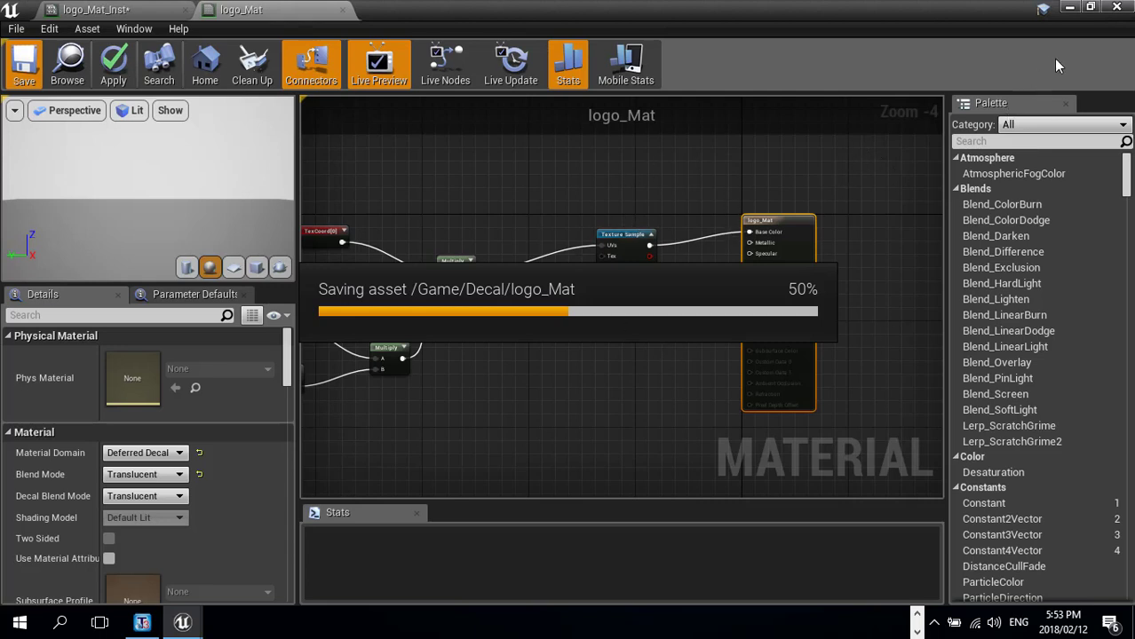
left_click(1117, 8)
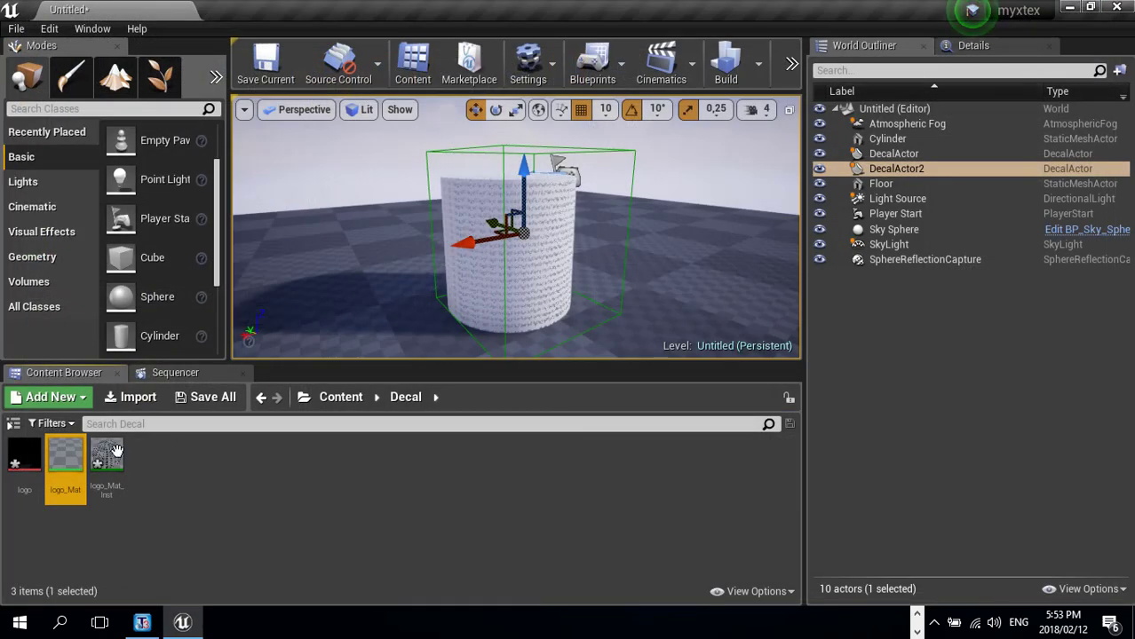
- Reopen logo_Mat_Inst beside the viewport and set both the L and W parameters to 1
double_click(104, 452)
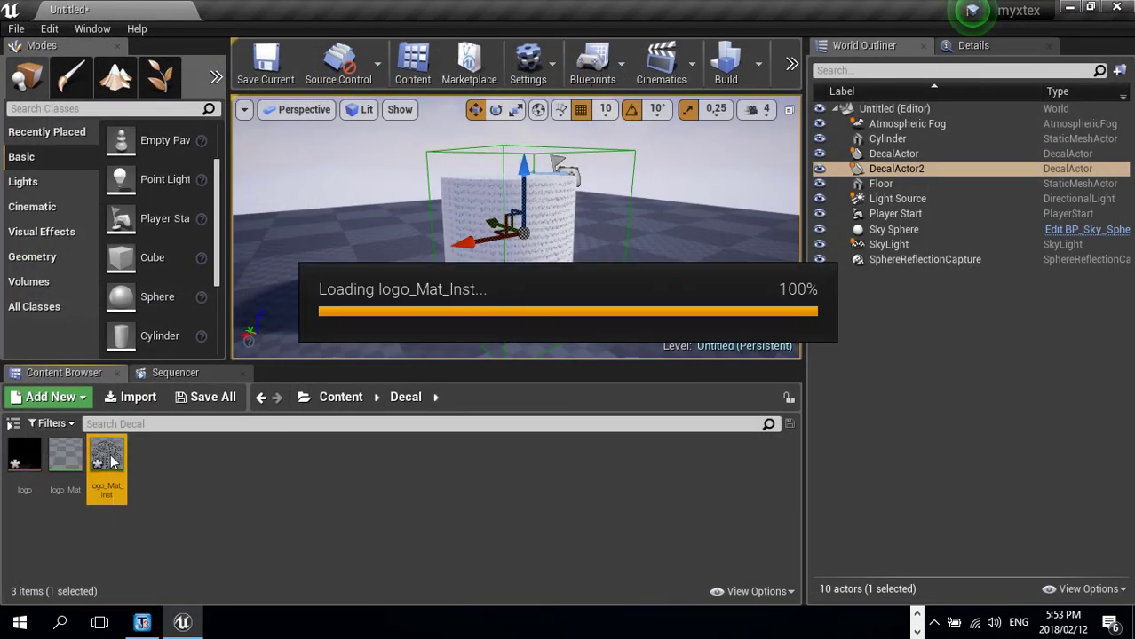
left_click(1089, 8)
left_click(900, 463)
type("1")
key("Return")
left_click(921, 483)
type("1")
key("Return")
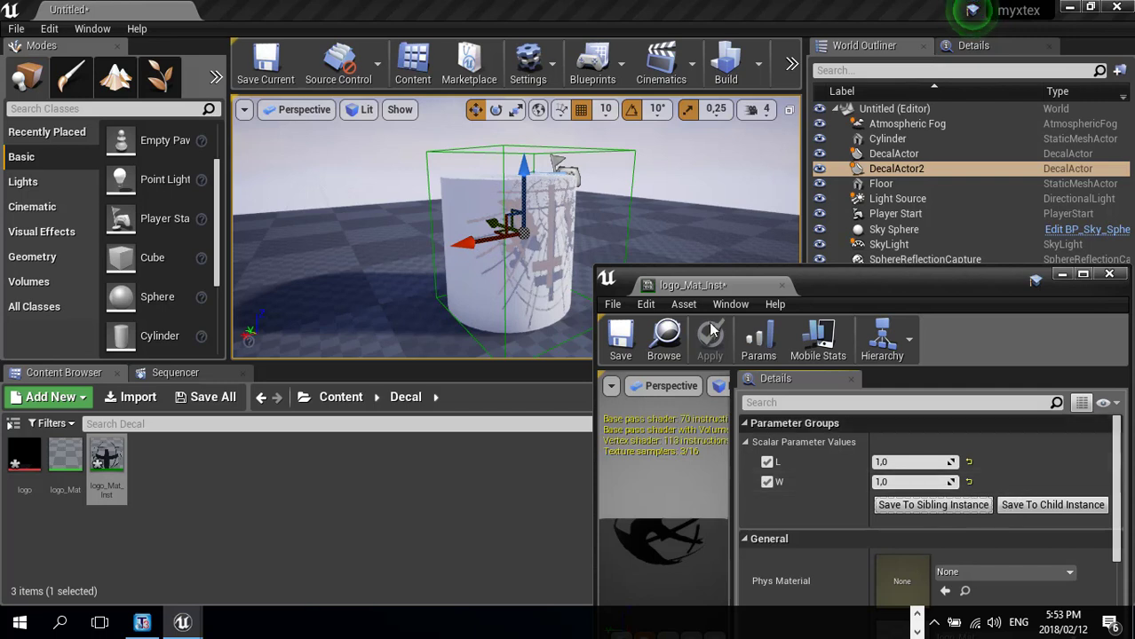
- Lower DecalActor2 on the cylinder and delete the overlapping original DecalActor
left_click_drag(516, 171, 509, 199)
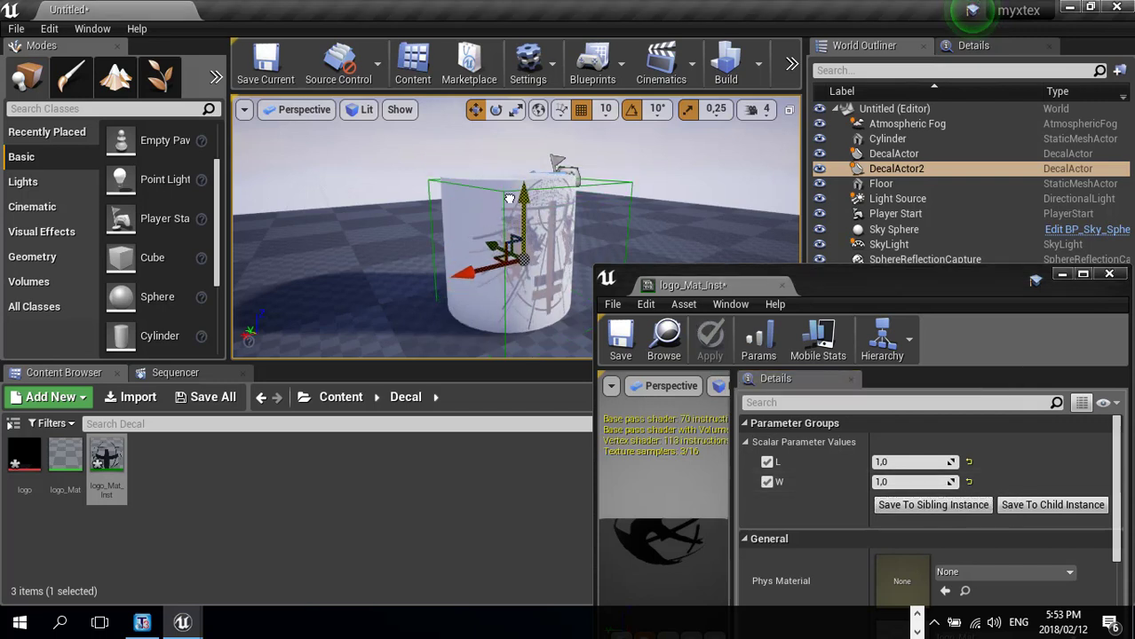
left_click(893, 154)
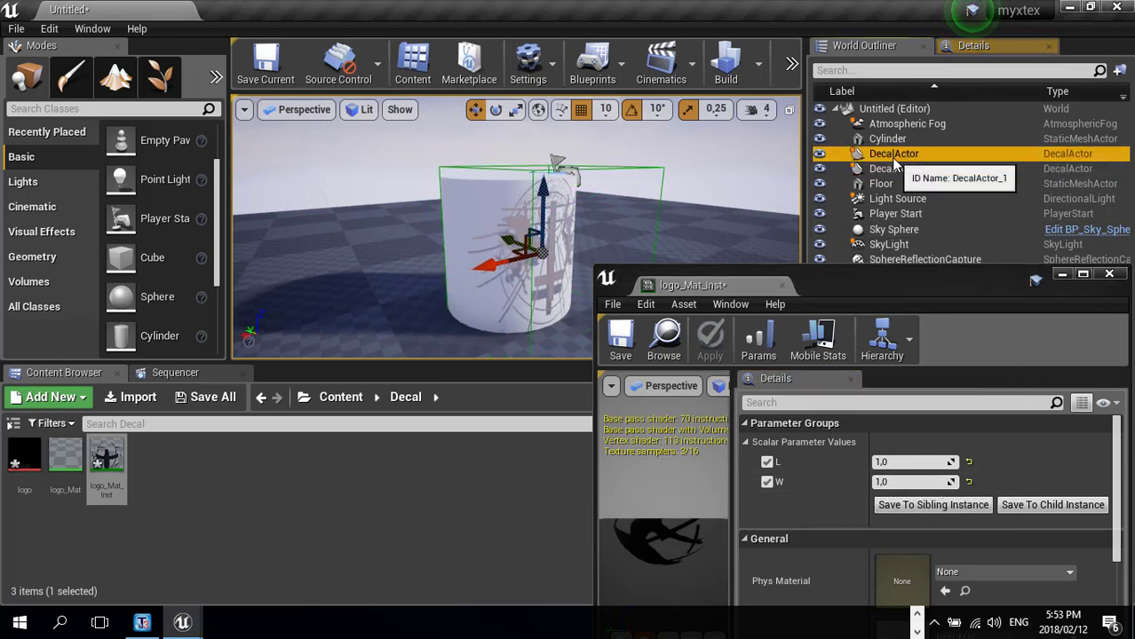
key("Delete")
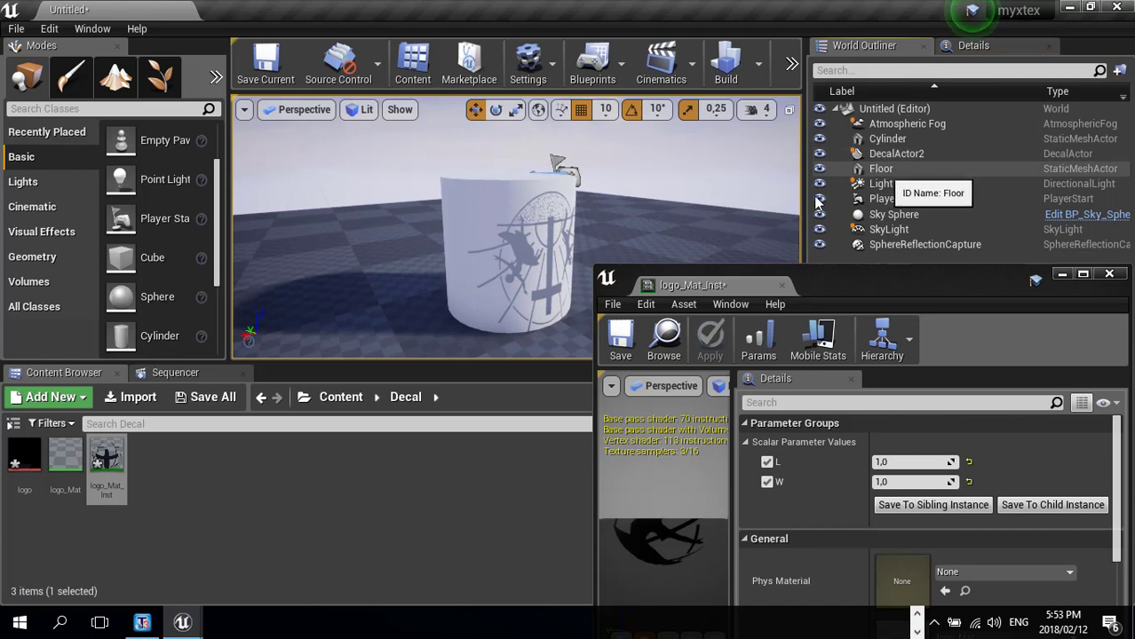
- Select DecalActor2 and rotate it until the cross in the logo stands upright on the cylinder
left_click(879, 154)
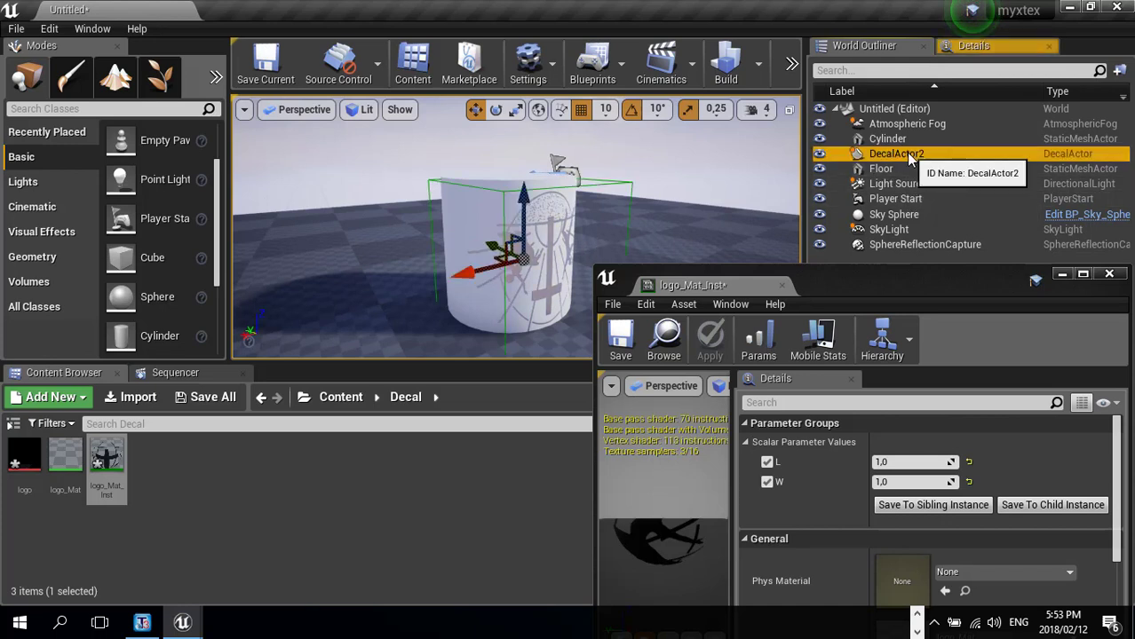
key("e")
left_click_drag(434, 281, 424, 217)
left_click_drag(555, 161, 555, 161)
left_click_drag(425, 284, 356, 302)
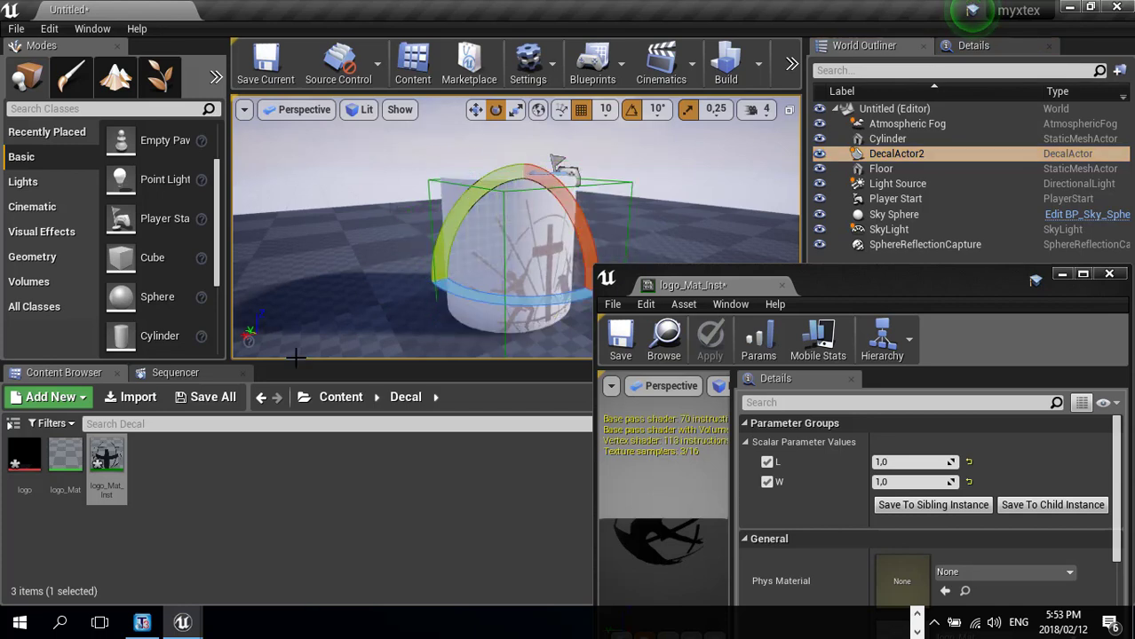
right_click_drag(394, 278, 406, 251)
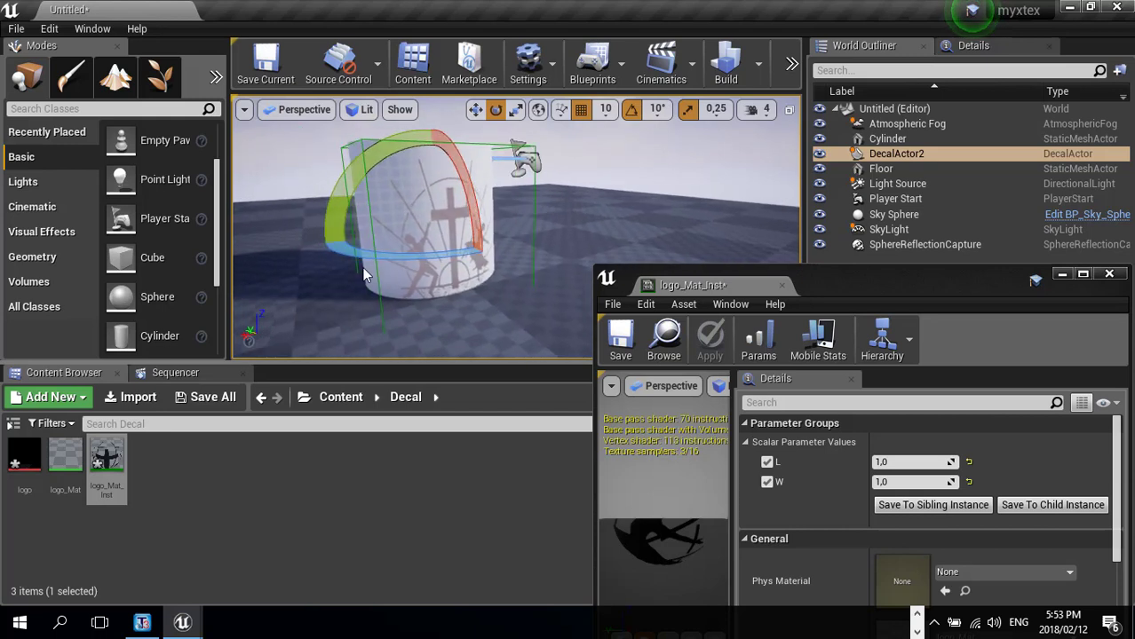
- Enlarge DecalActor2 slightly, undoing and redoing the scaling along the way, and close the logo_Mat_Inst editor
key("r")
left_click_drag(425, 234, 449, 221)
key("ctrl+z")
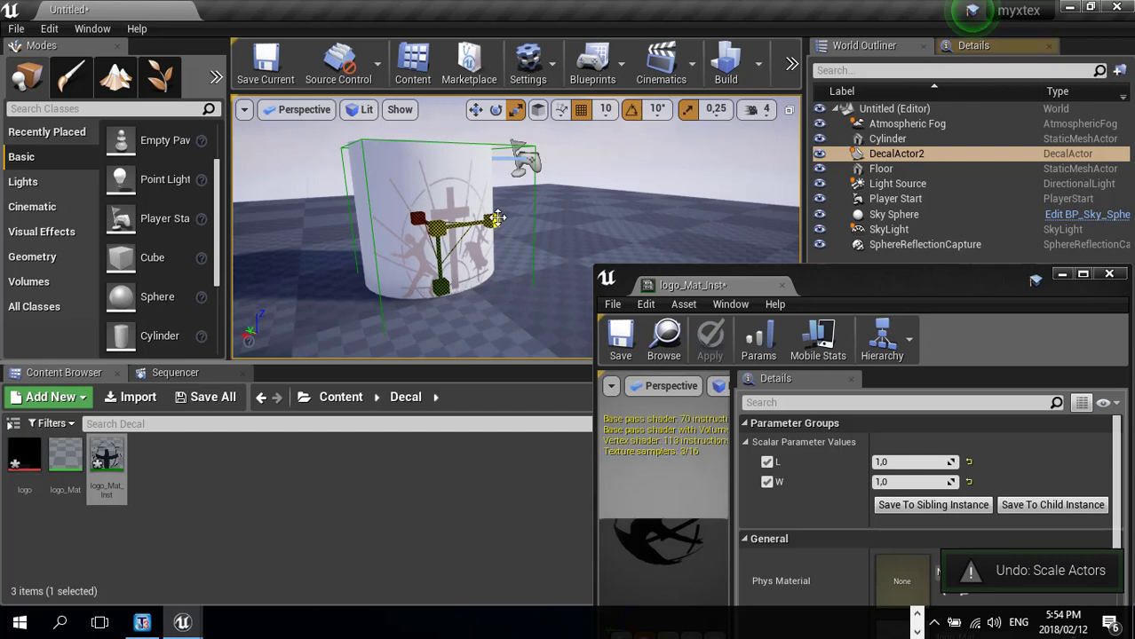
key("ctrl+y")
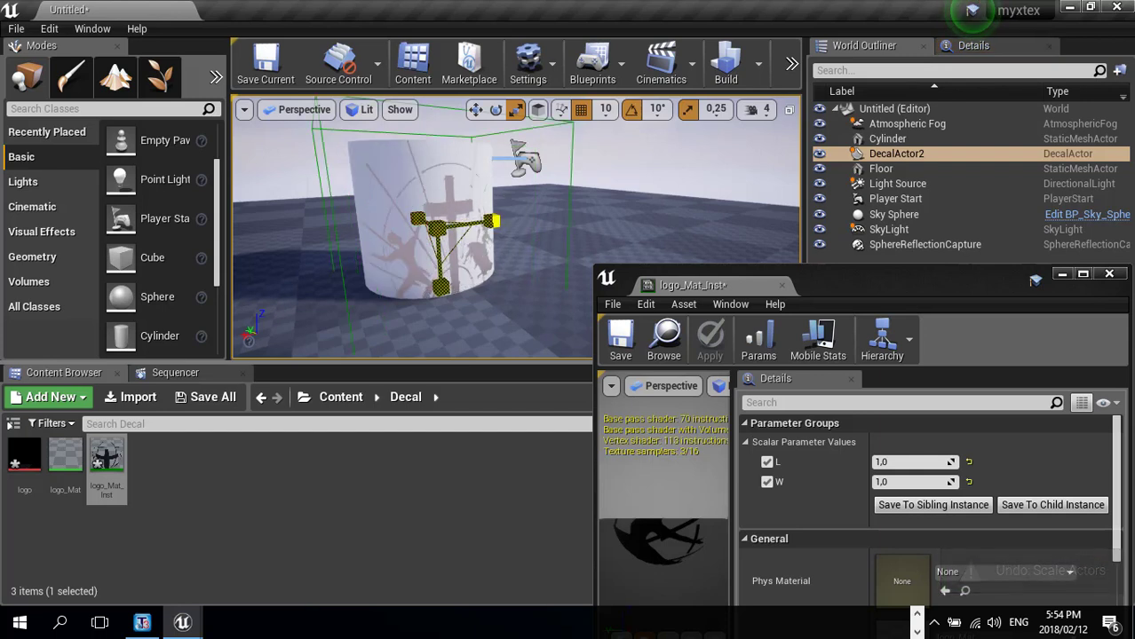
mouse_move(436, 228)
left_mouse_down()
mouse_move(458, 217)
mouse_move(449, 222)
left_mouse_up()
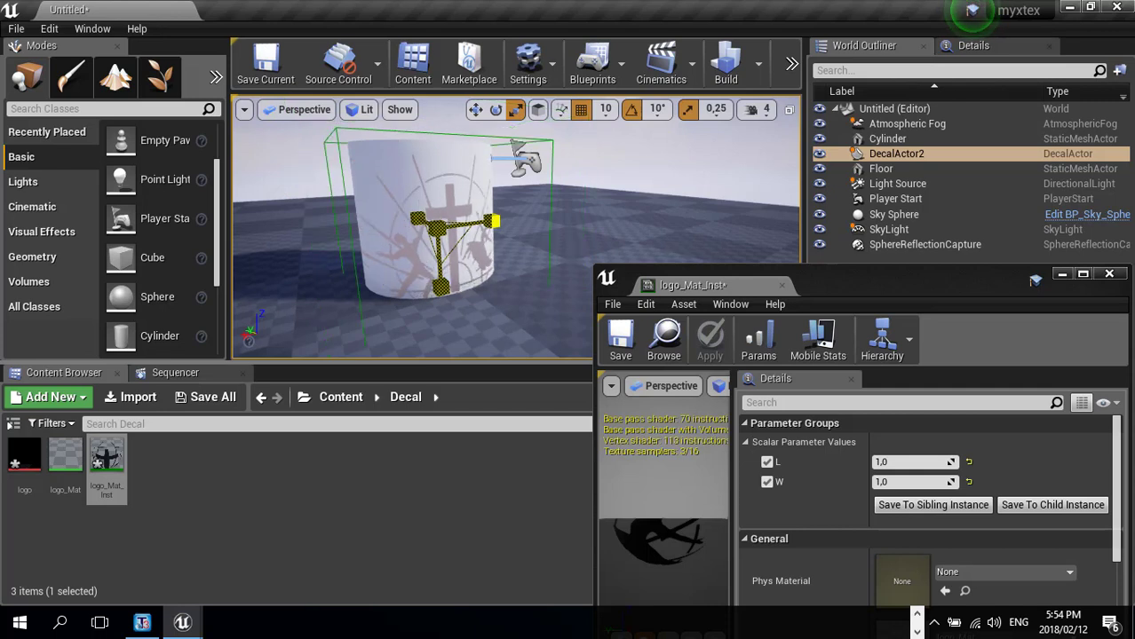
left_click(1107, 275)
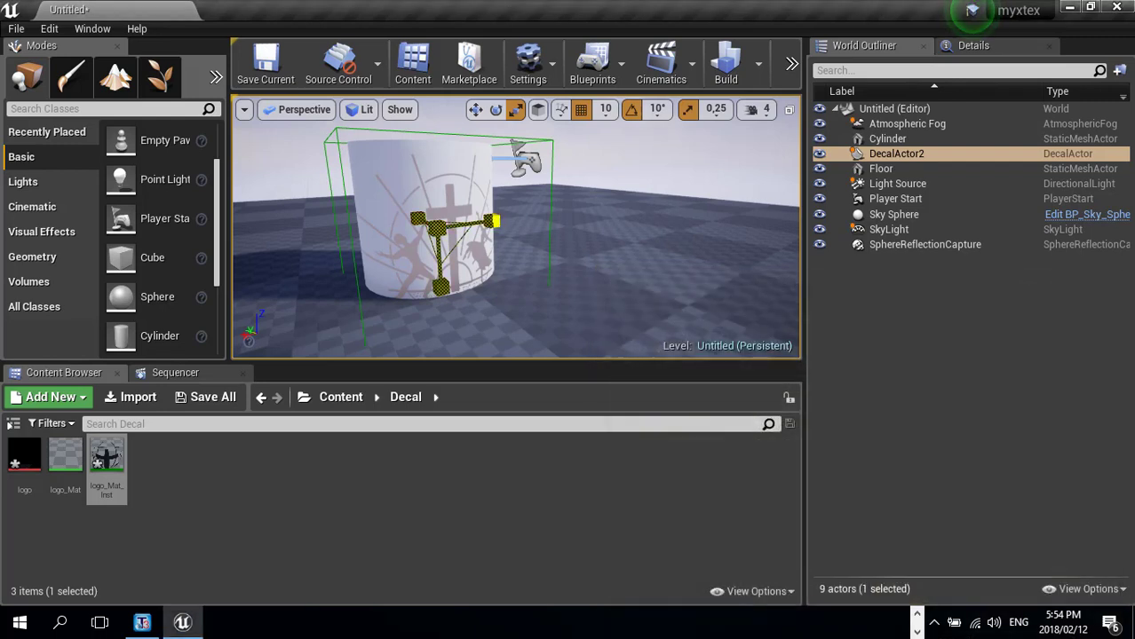
- Lock the scale proportions of DecalActor2 and set its X scale to 0.25
key("e")
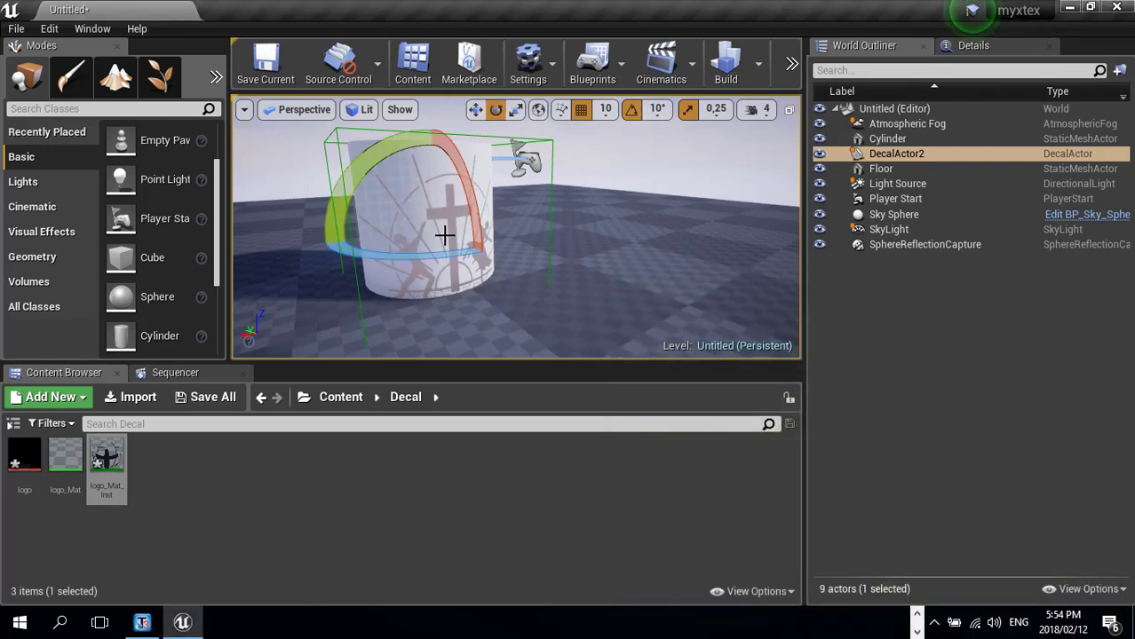
key("r")
left_click_drag(445, 235, 483, 211, "alt")
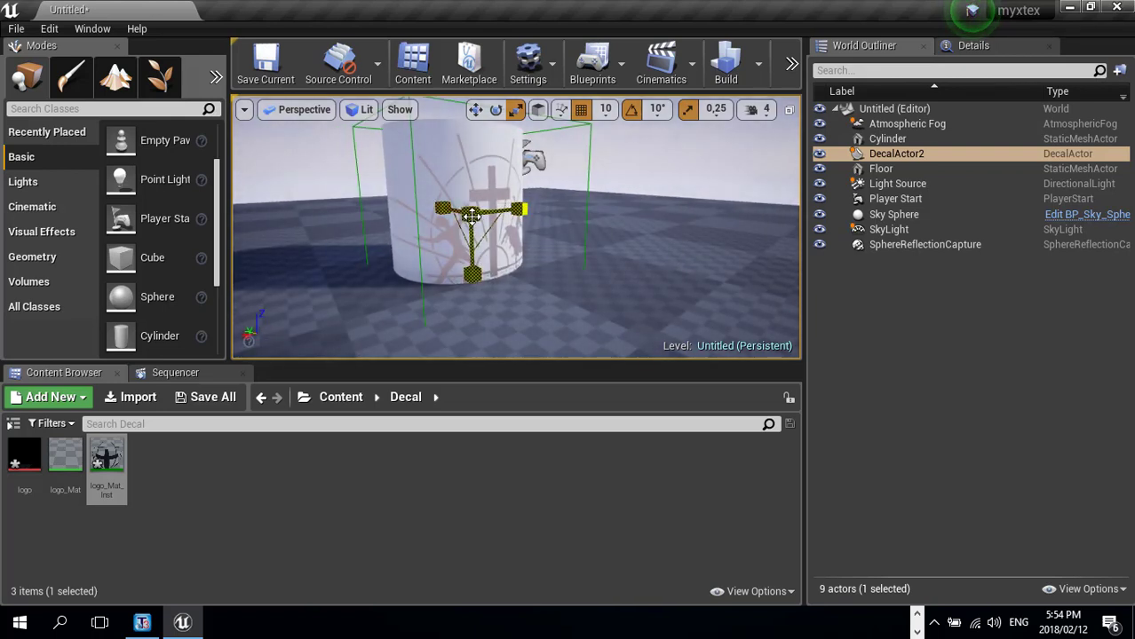
left_click(968, 45)
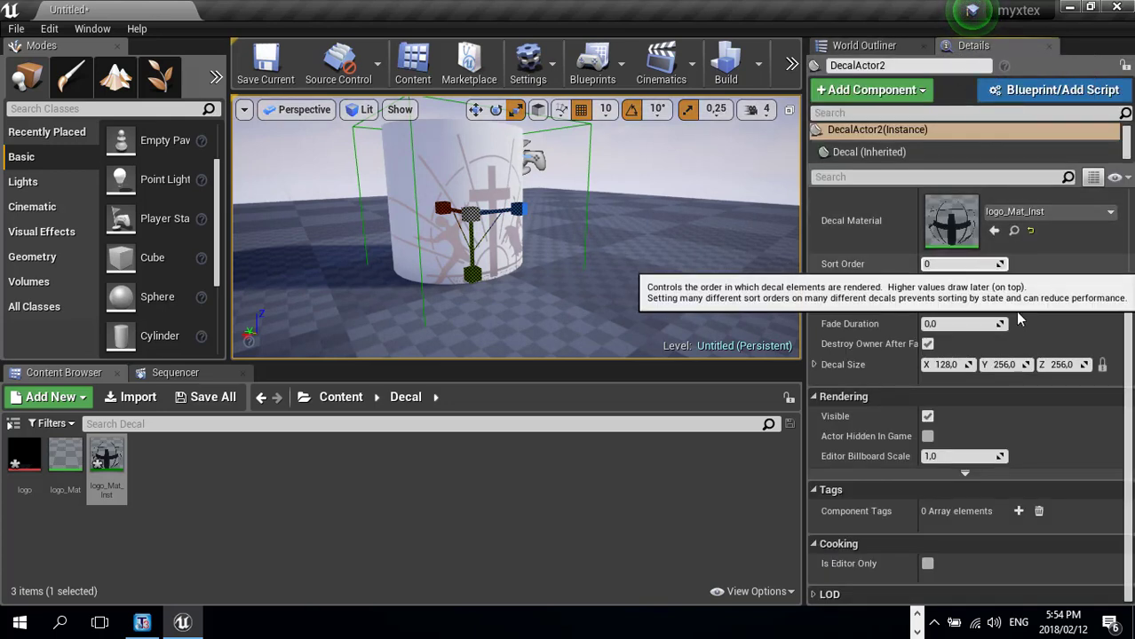
scroll(1045, 308, "up", 3)
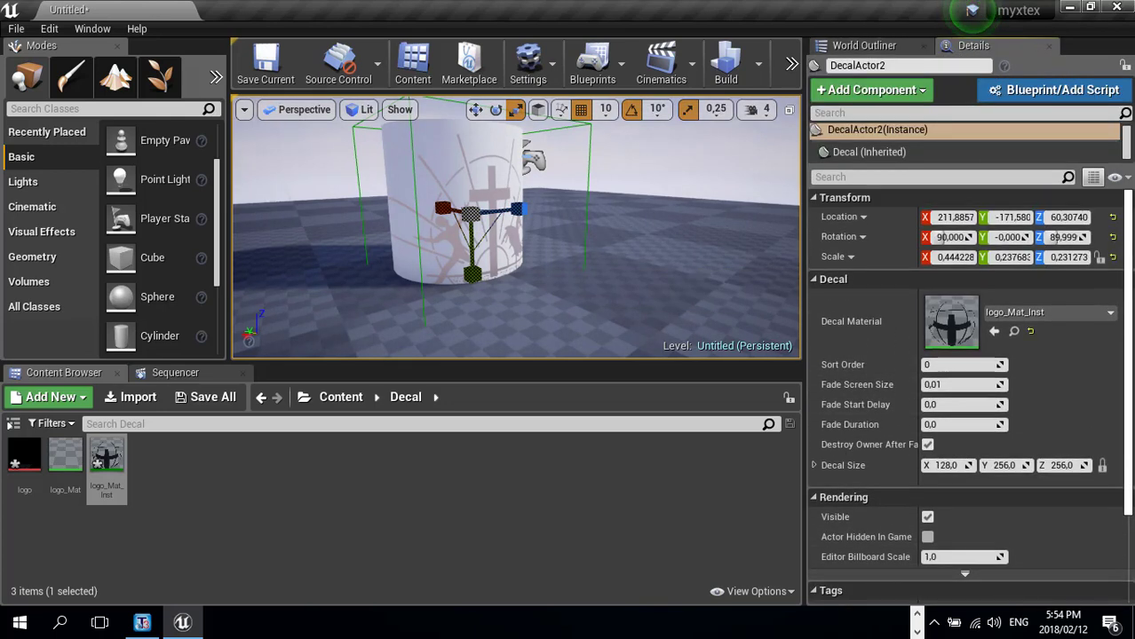
left_click(1100, 257)
left_click(959, 258)
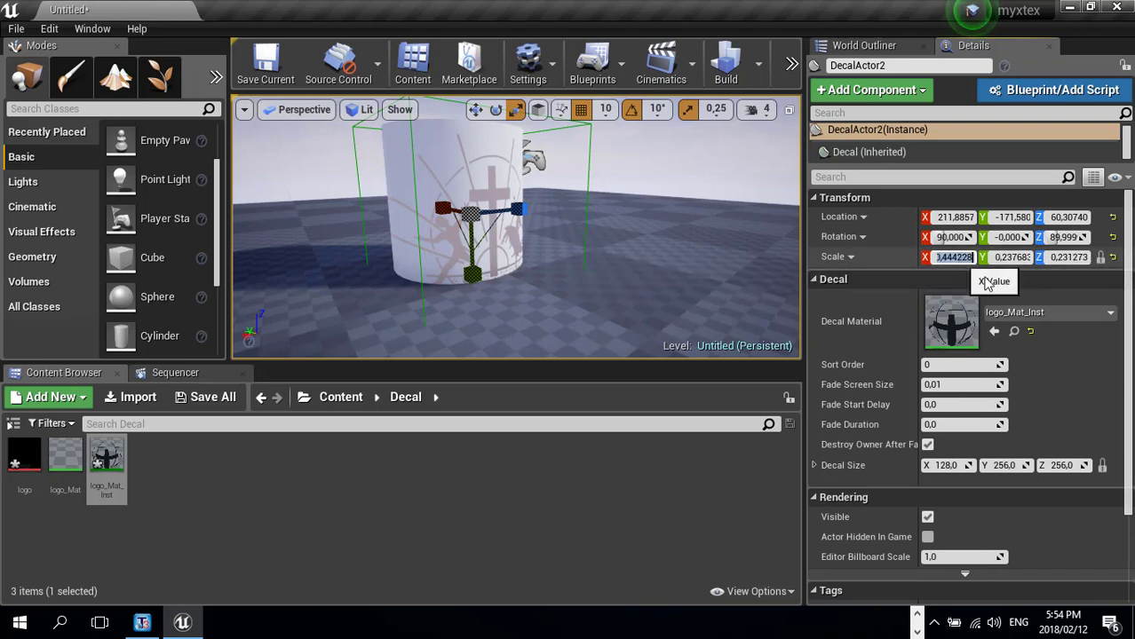
type(".2")
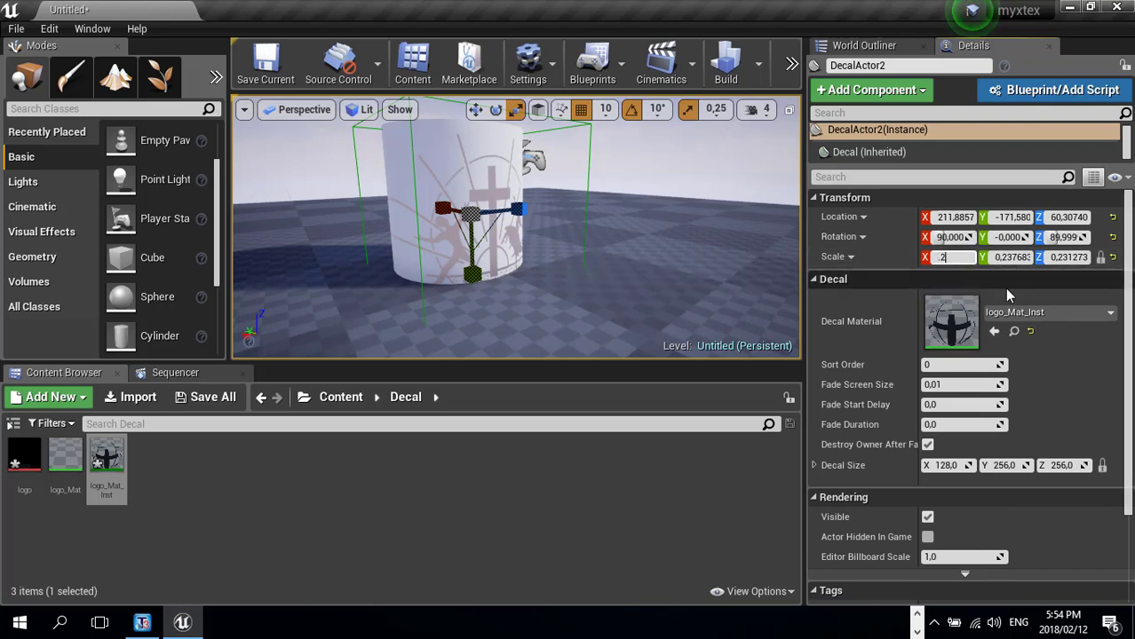
type("5")
key("Tab")
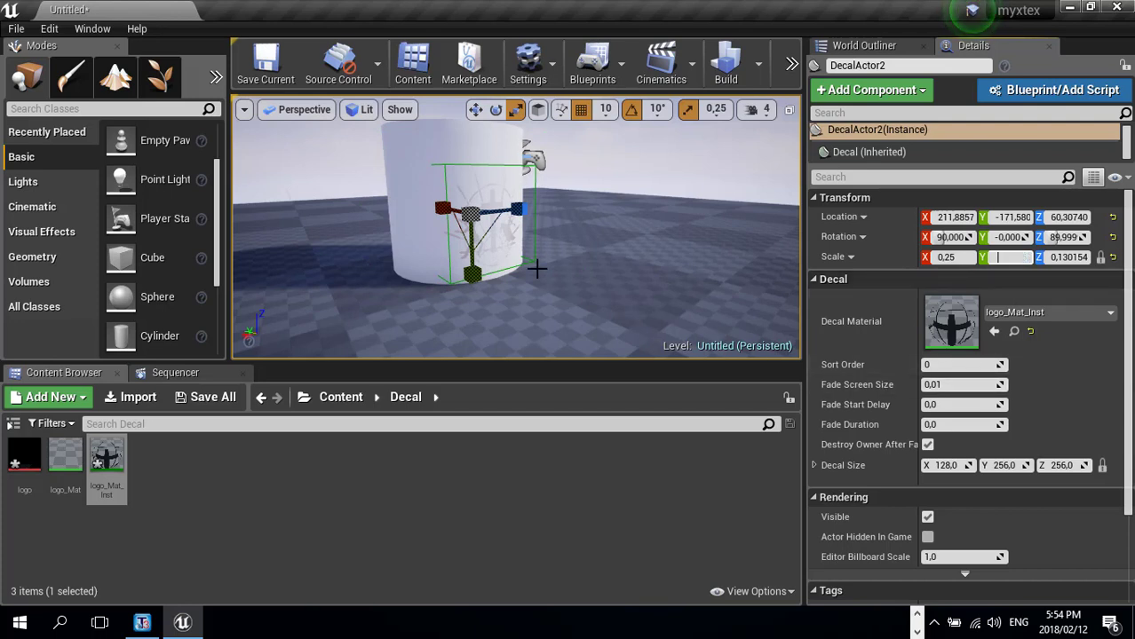
- Reselect DecalActor2 and shift the reduced decal slightly across the cylinder's side
left_click(458, 223)
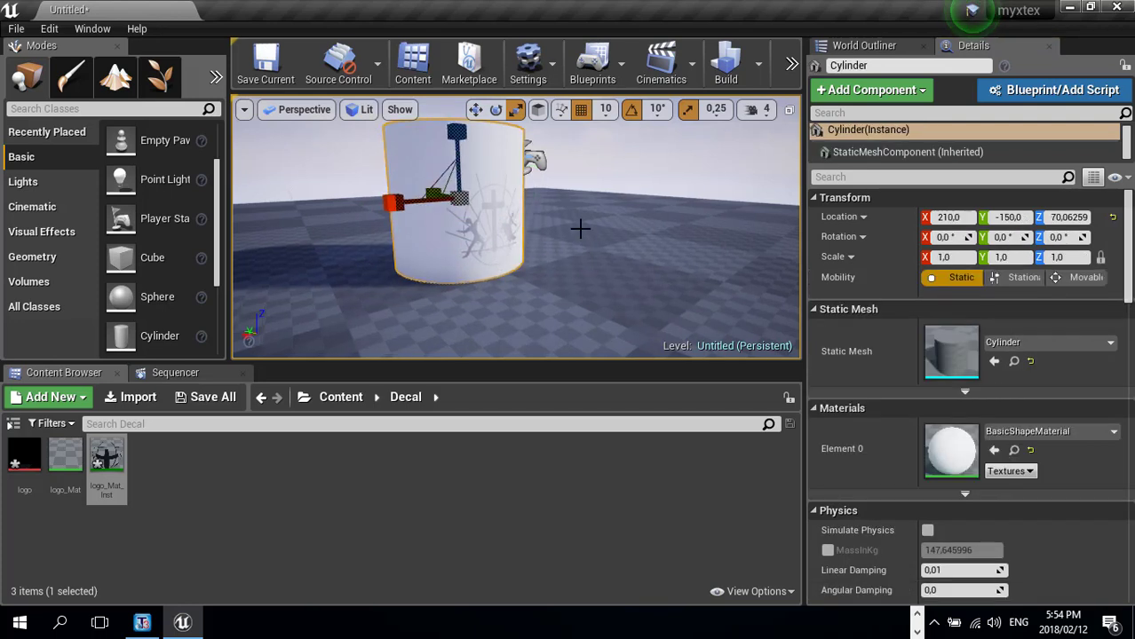
left_click(864, 46)
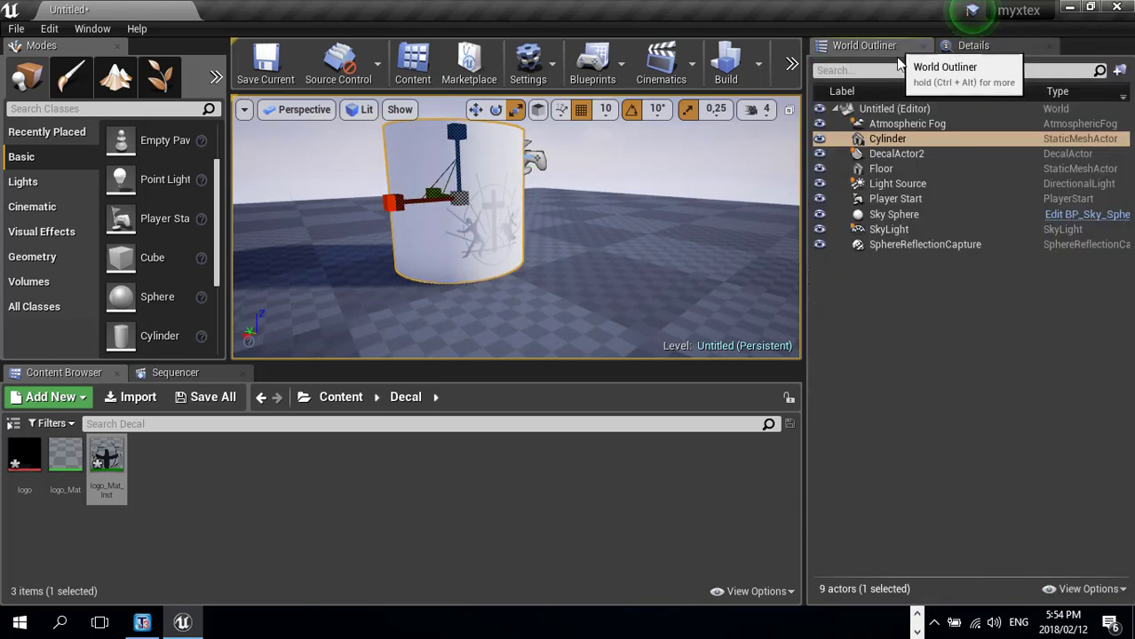
double_click(892, 155)
mouse_move(435, 220)
left_mouse_down()
mouse_move(517, 239)
mouse_move(457, 224)
left_mouse_up()
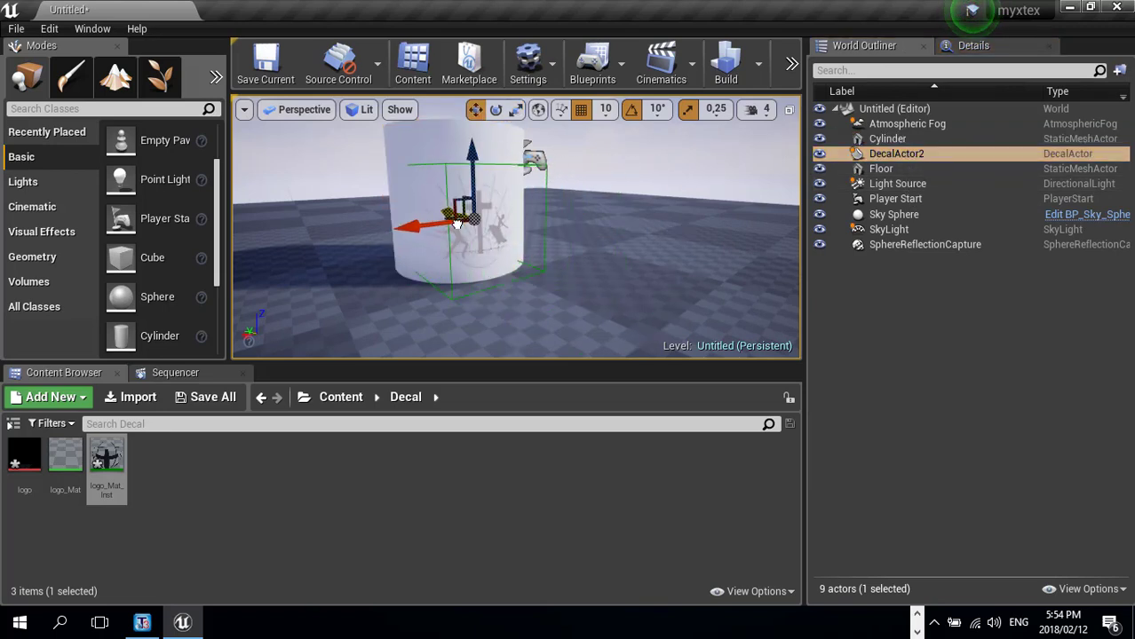
scroll(462, 235, "up", 5)
mouse_move(428, 219)
middle_mouse_down()
mouse_move(517, 175)
mouse_move(429, 219)
middle_mouse_up()
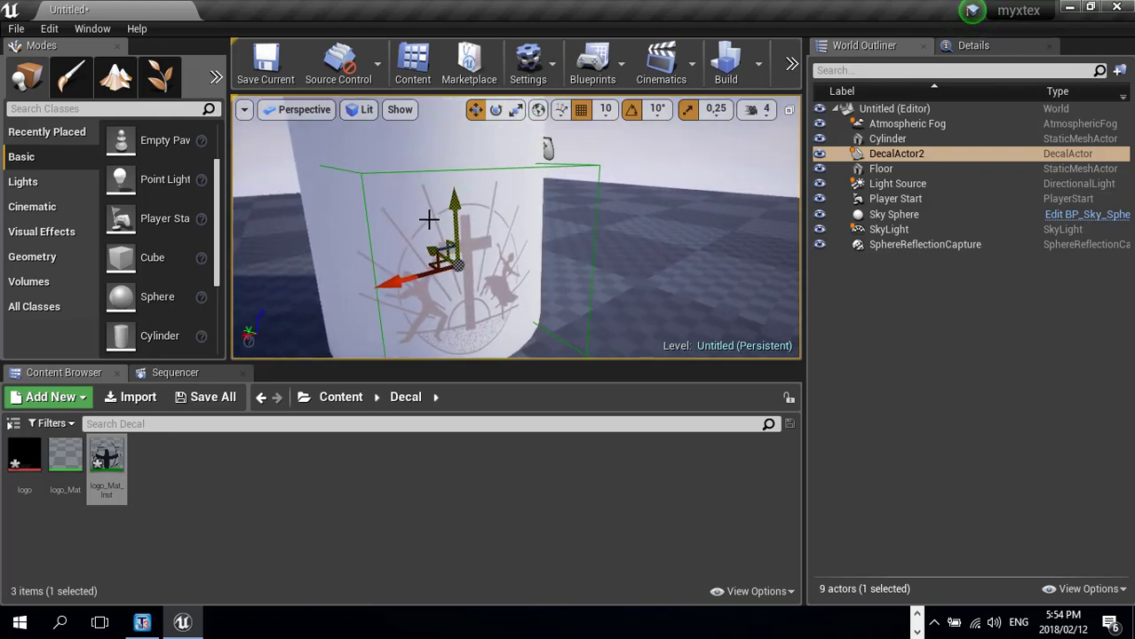
- Raise DecalActor2 to about the middle of the cylinder's height
left_click_drag(457, 201, 456, 142)
scroll(484, 237, "down", 2)
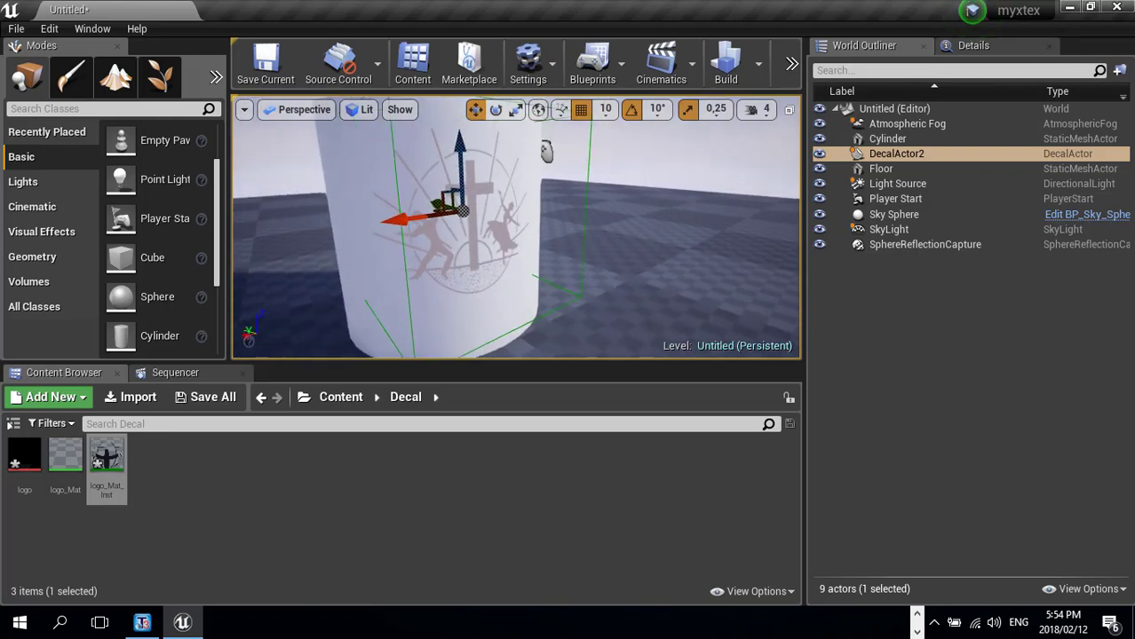
scroll(546, 151, "down", 3)
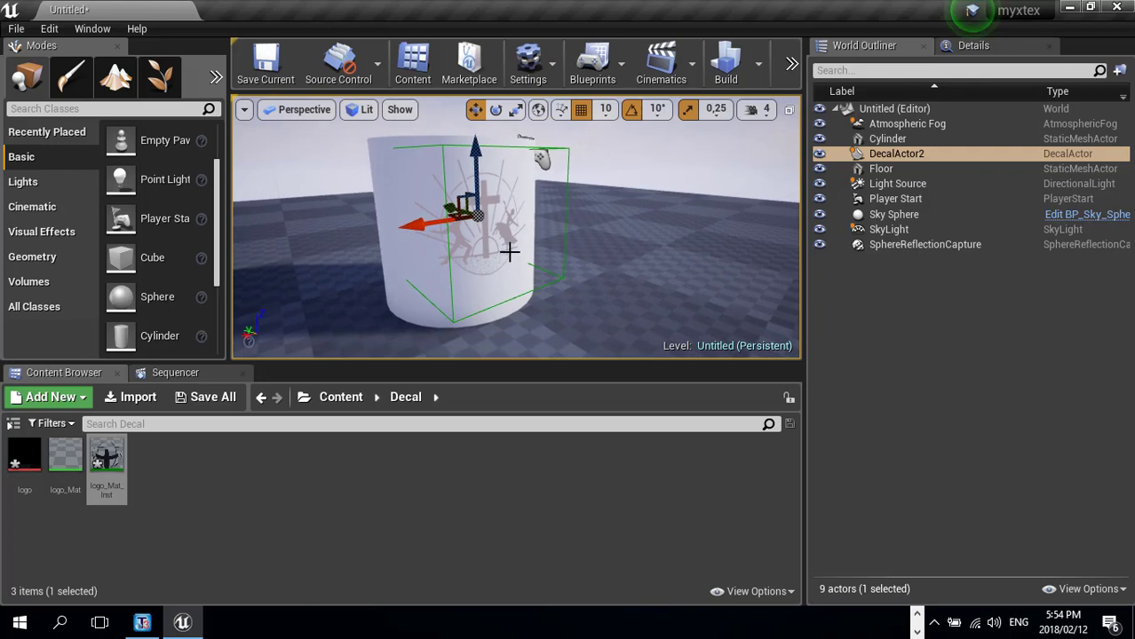
middle_click_drag(509, 252, 512, 250)
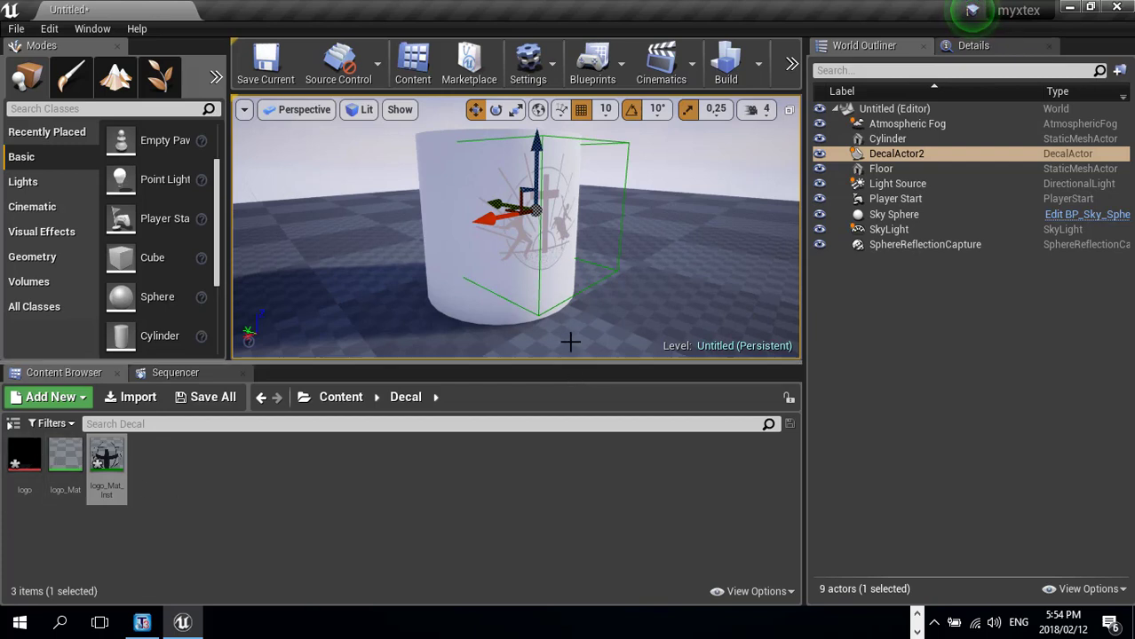
left_click_drag(510, 211, 492, 239)
mouse_move(530, 229)
right_mouse_down()
mouse_move(572, 231)
mouse_move(530, 229)
right_mouse_up()
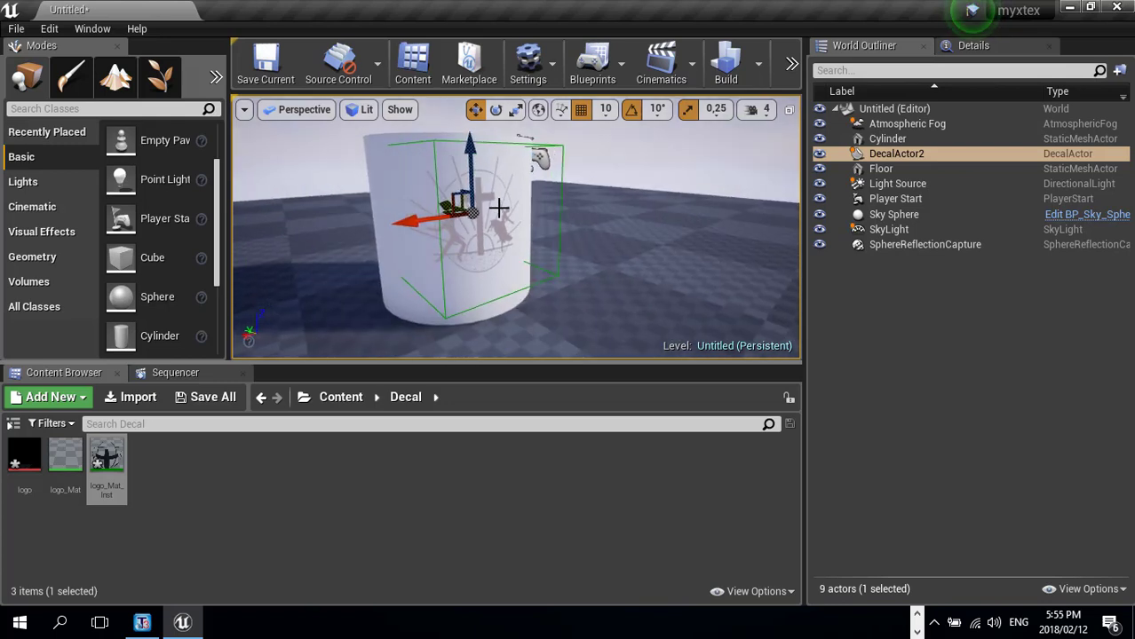
left_click_drag(414, 224, 409, 258)
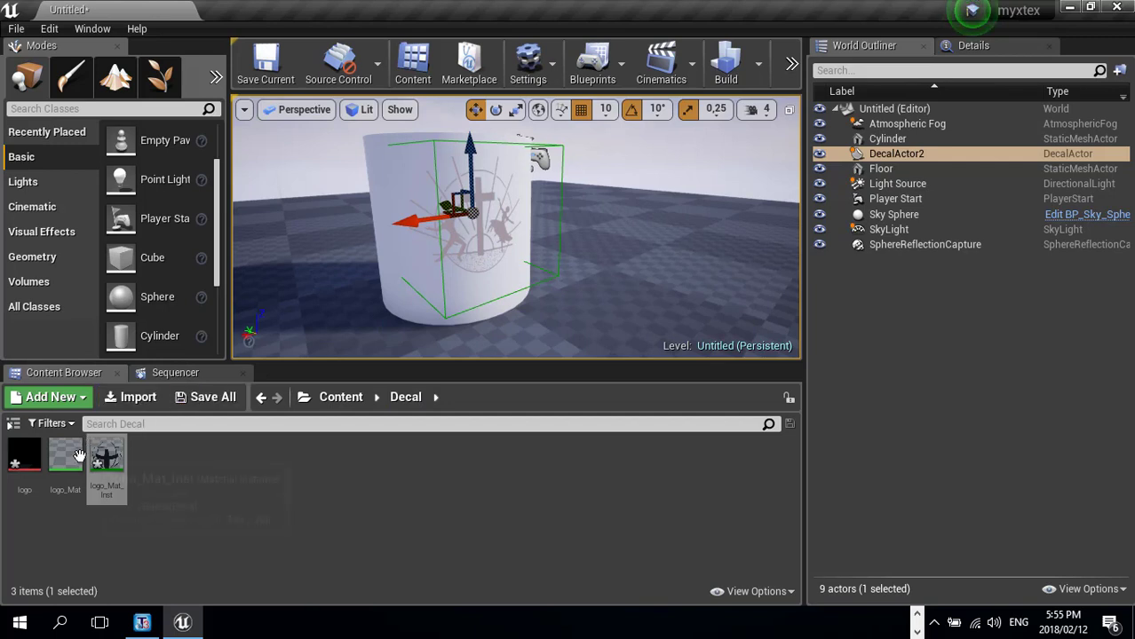
- Reopen logo_Mat_Inst and try L and W values of 2 and 1.5 on the decal
double_click(106, 457)
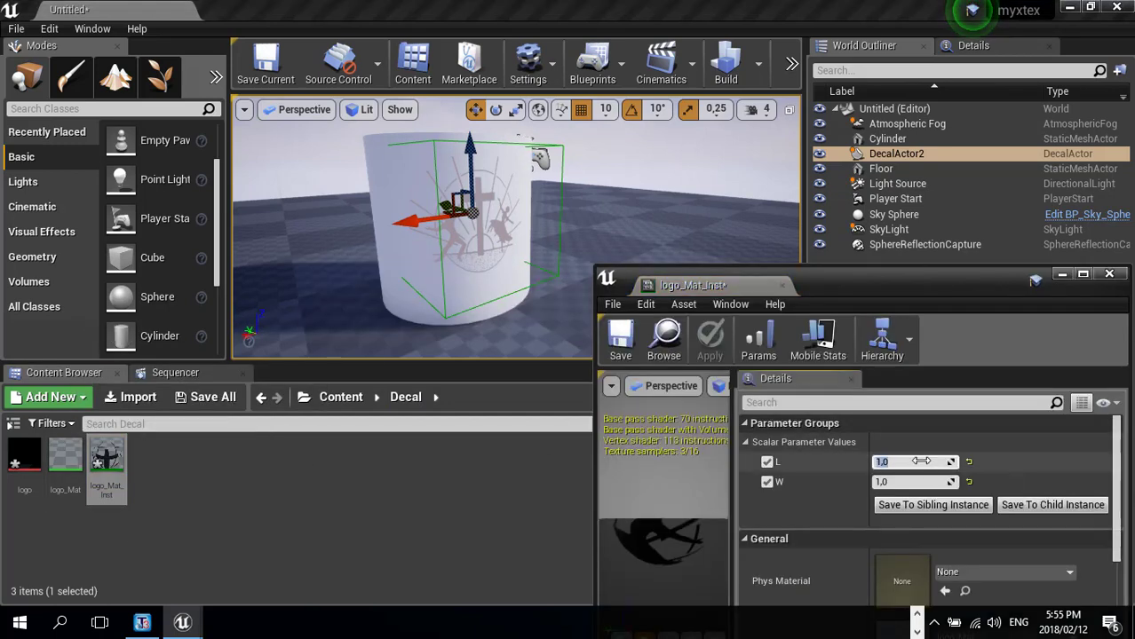
type("2")
key("Tab")
type("2")
key("Return")
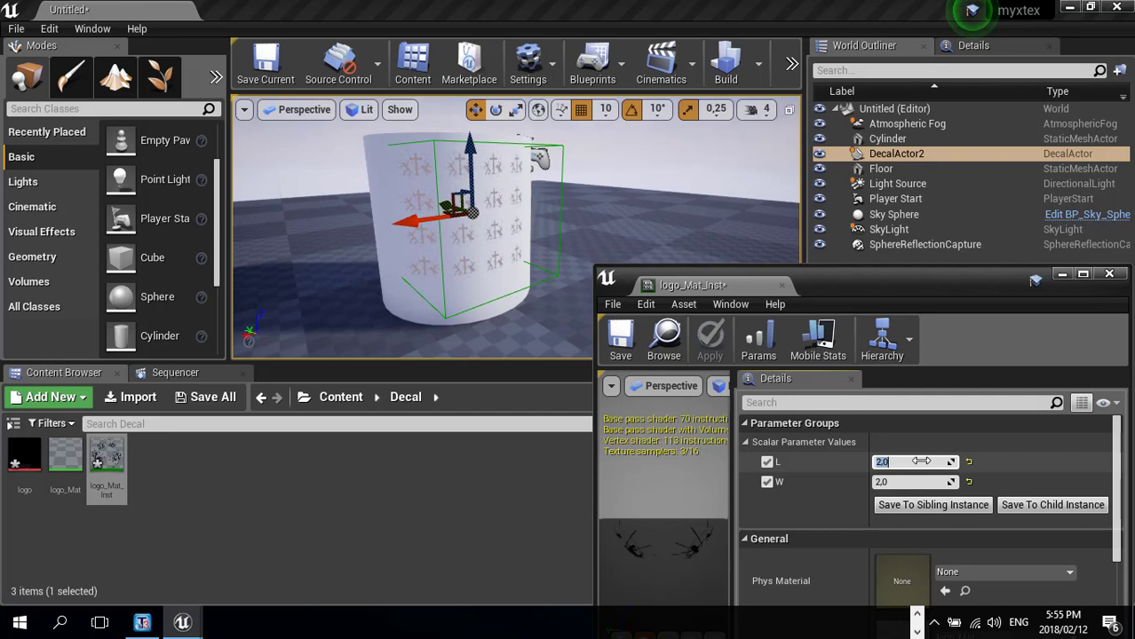
key("Tab")
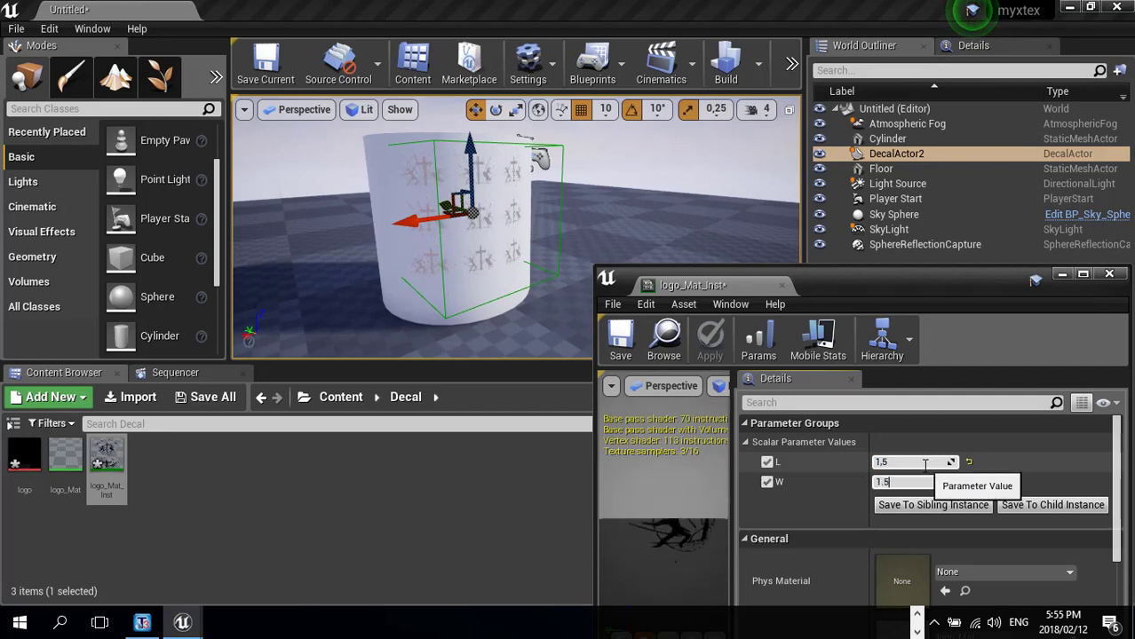
key("Return")
- Move DecalActor2 out in front of the cylinder and sideways across its face, enlarging the viewport to full screen
mouse_move(450, 215)
left_mouse_down()
mouse_move(492, 230)
mouse_move(450, 225)
left_mouse_up()
middle_click_drag(490, 274, 536, 257)
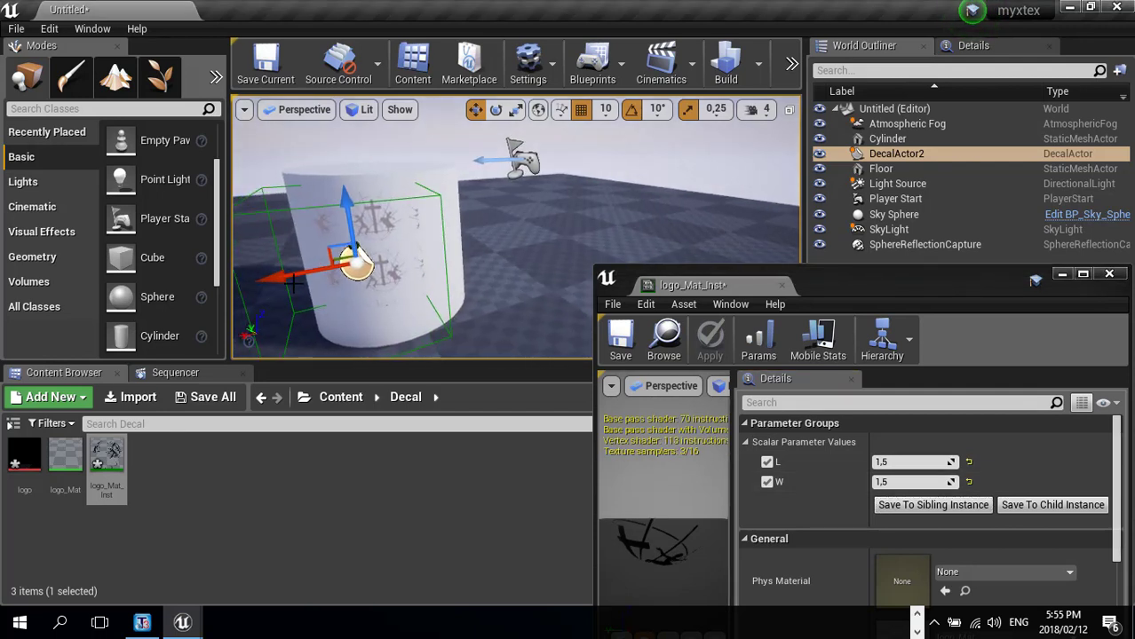
mouse_move(294, 284)
left_mouse_down()
mouse_move(348, 272)
mouse_move(298, 279)
left_mouse_up()
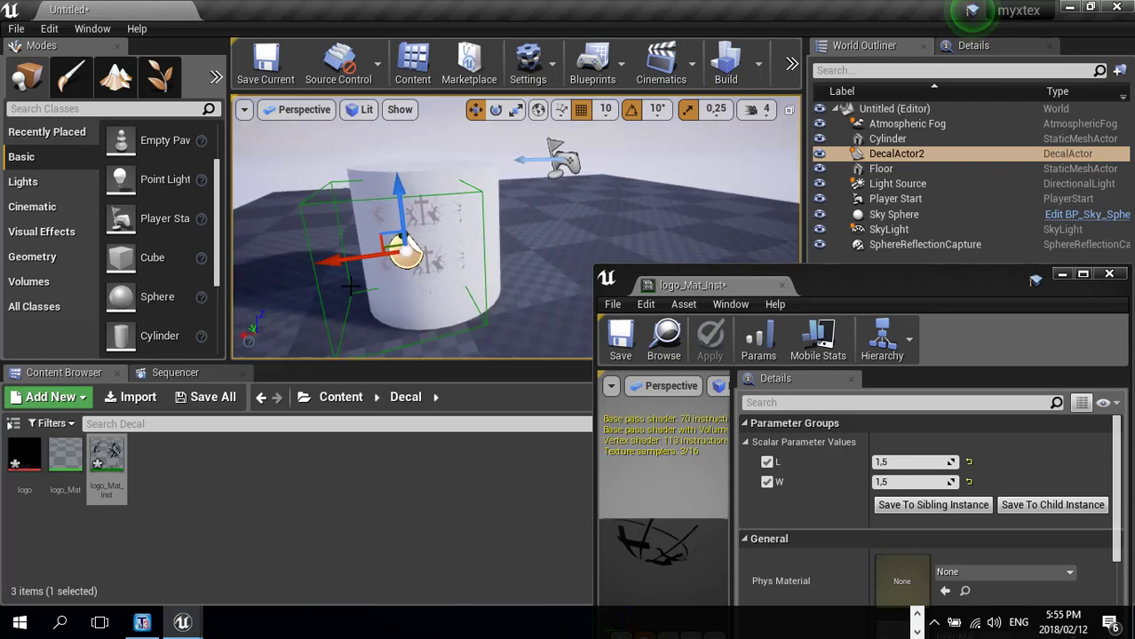
key("F11")
left_click_drag(264, 360, 309, 364)
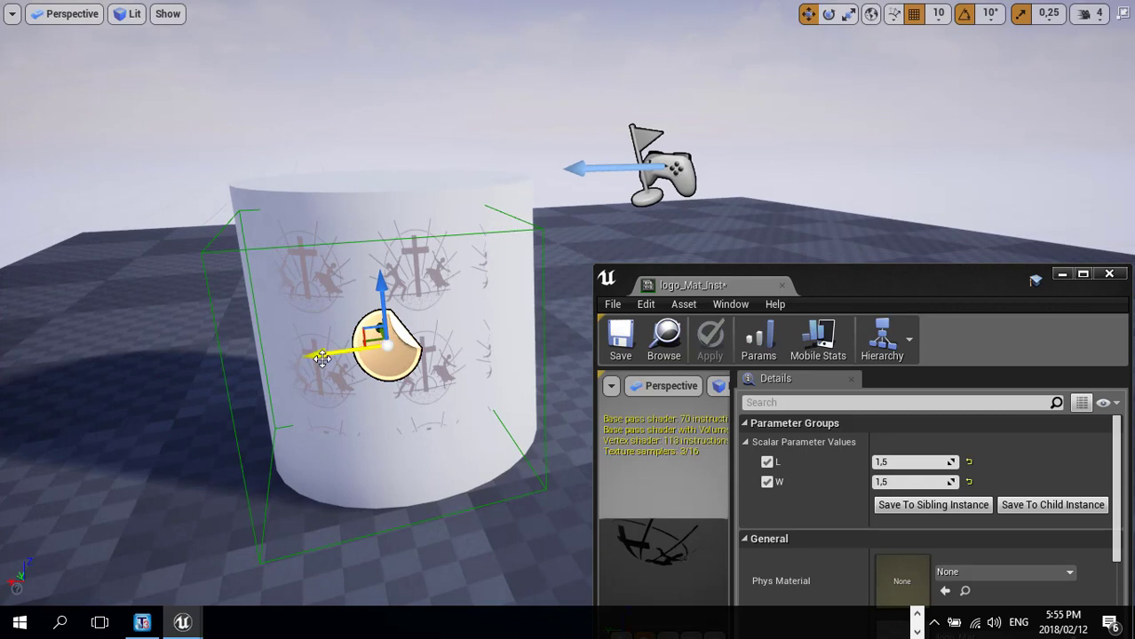
left_click_drag(341, 355, 355, 356)
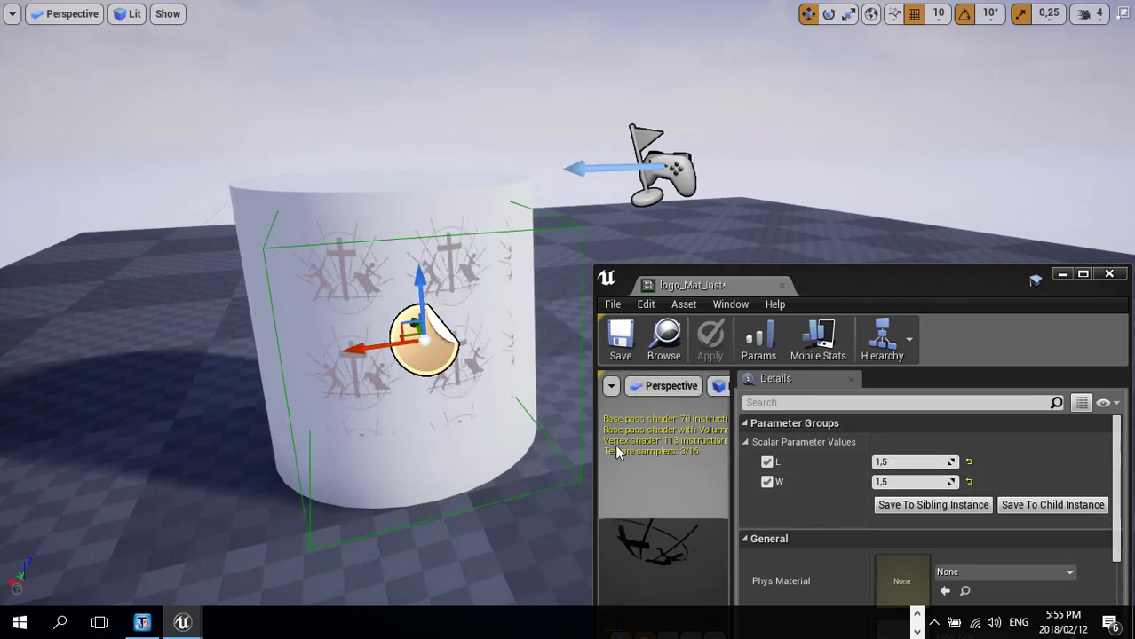
left_click_drag(398, 394, 458, 359, "alt")
- Set both the L and W parameters of logo_Mat_Inst to 1
left_click(905, 462)
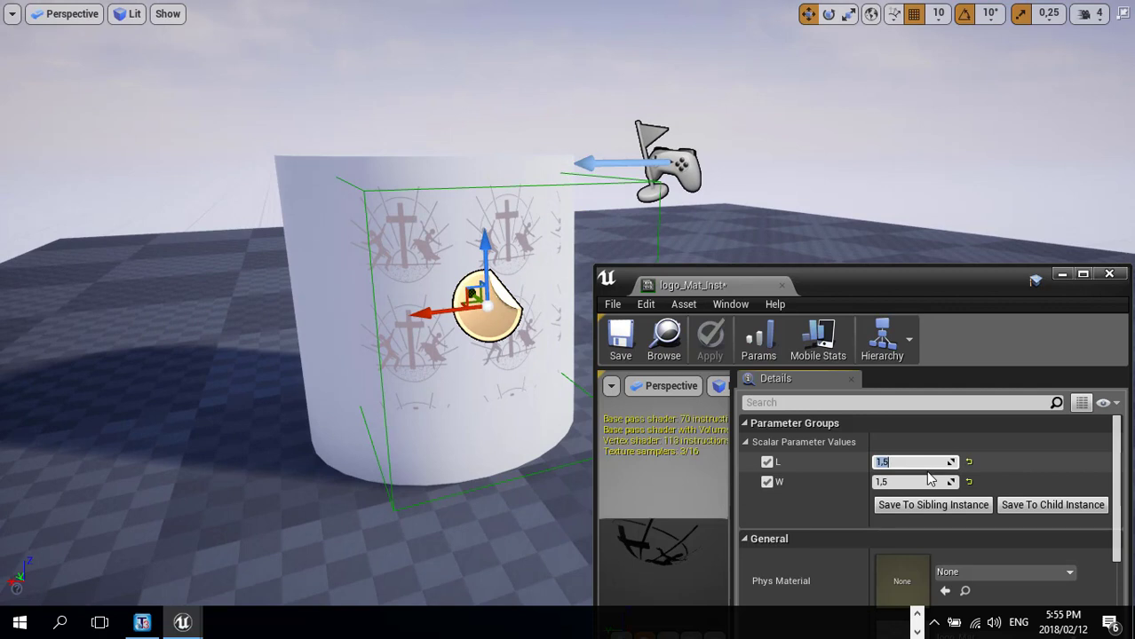
key("Return")
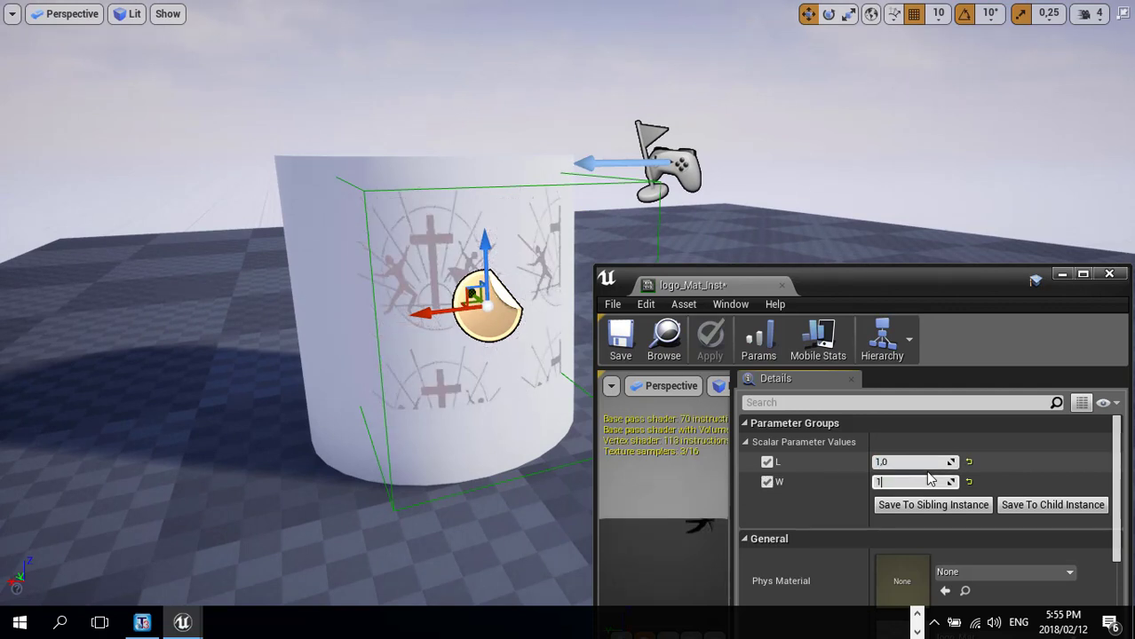
left_click(928, 478)
type("1")
key("Return")
- Adjust the height of DecalActor2 to place the single logo on the cylinder's side
left_click_drag(472, 368, 437, 305, "alt")
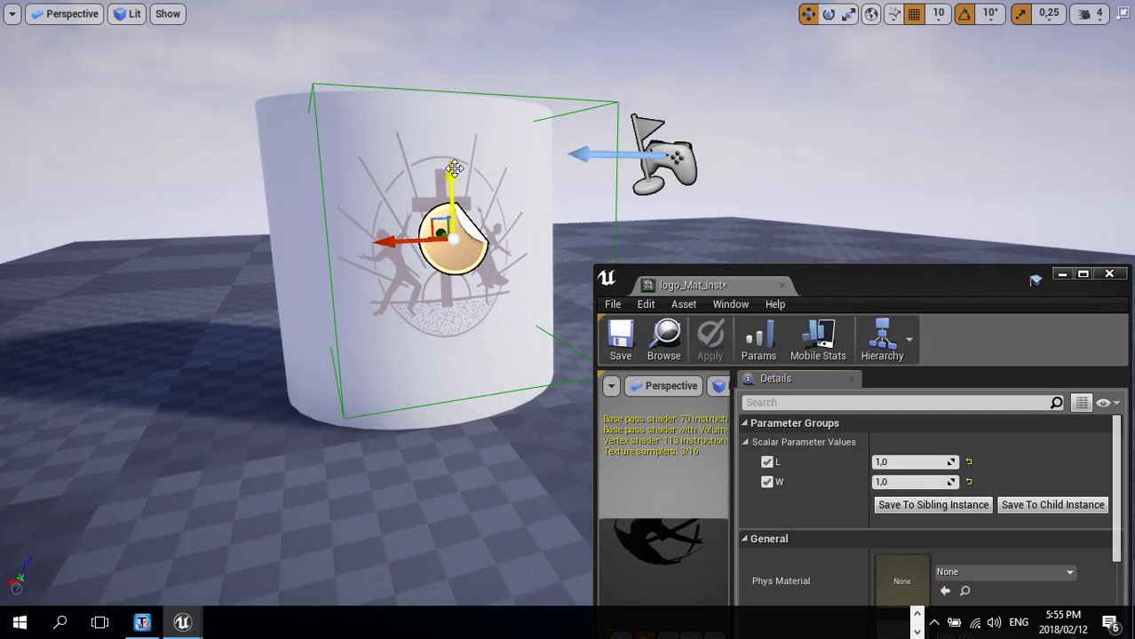
left_click_drag(454, 168, 442, 203)
left_click_drag(427, 298, 429, 326, "alt")
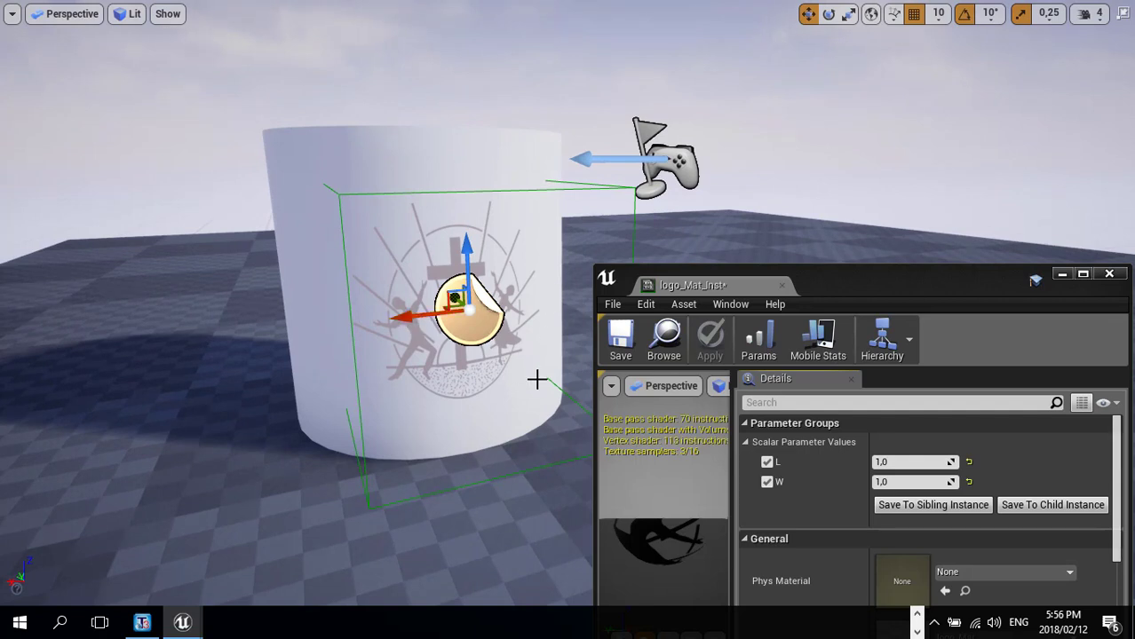
scroll(527, 393, "down", 6)
middle_click_drag(527, 393, 579, 407)
left_click_drag(482, 376, 401, 437, "alt")
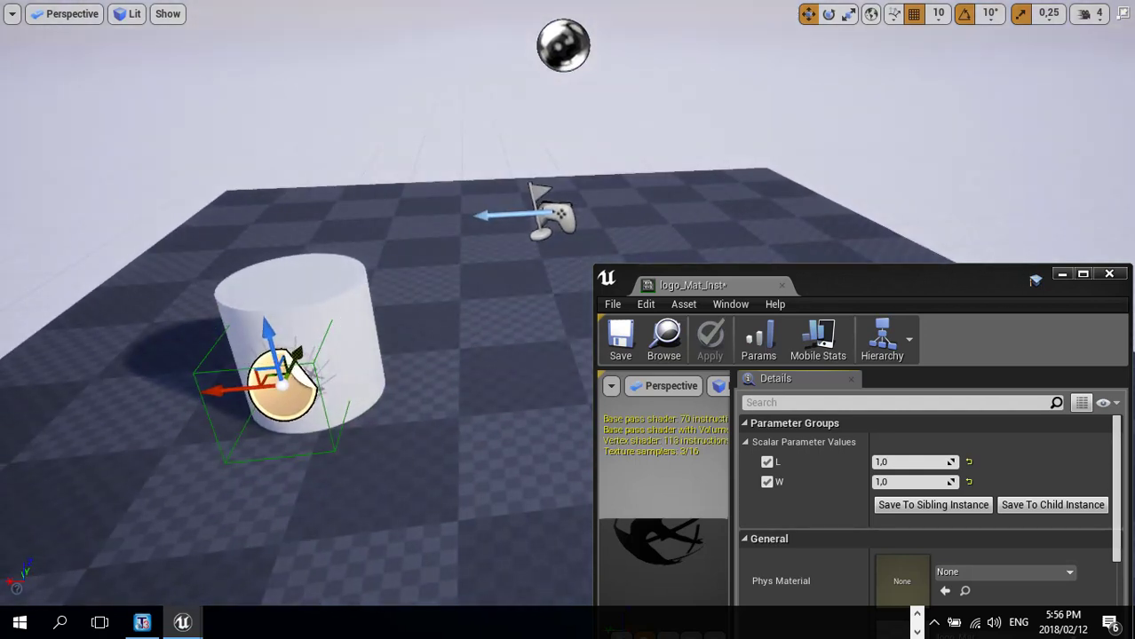
- Create a new material in the Decal folder and open it, closing the logo_Mat_Inst editor
left_click(664, 337)
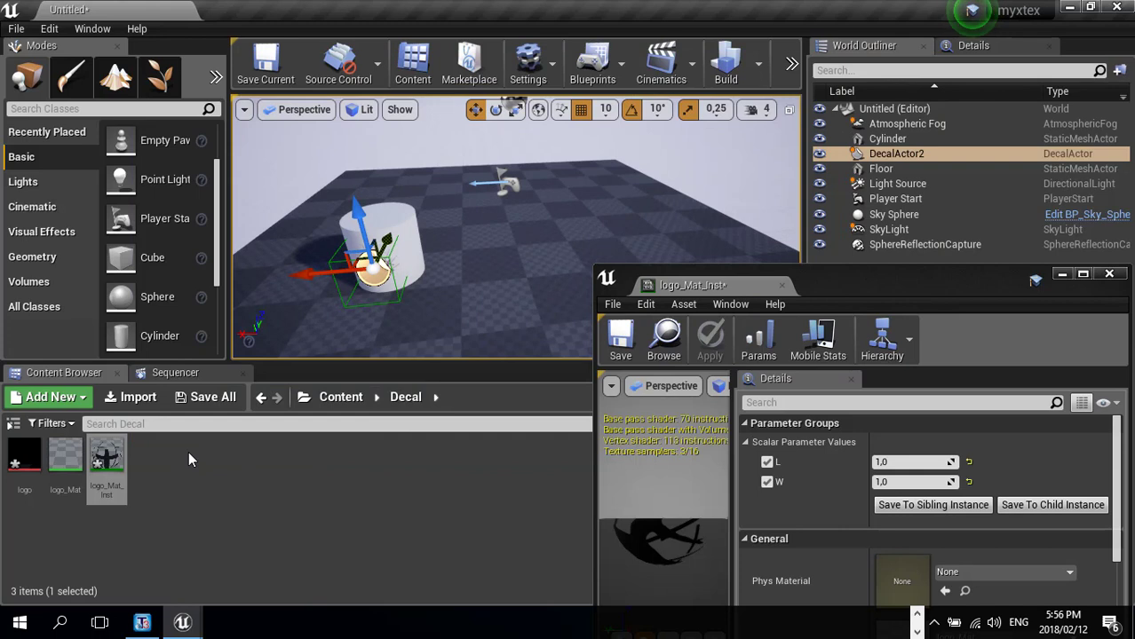
right_click(188, 454)
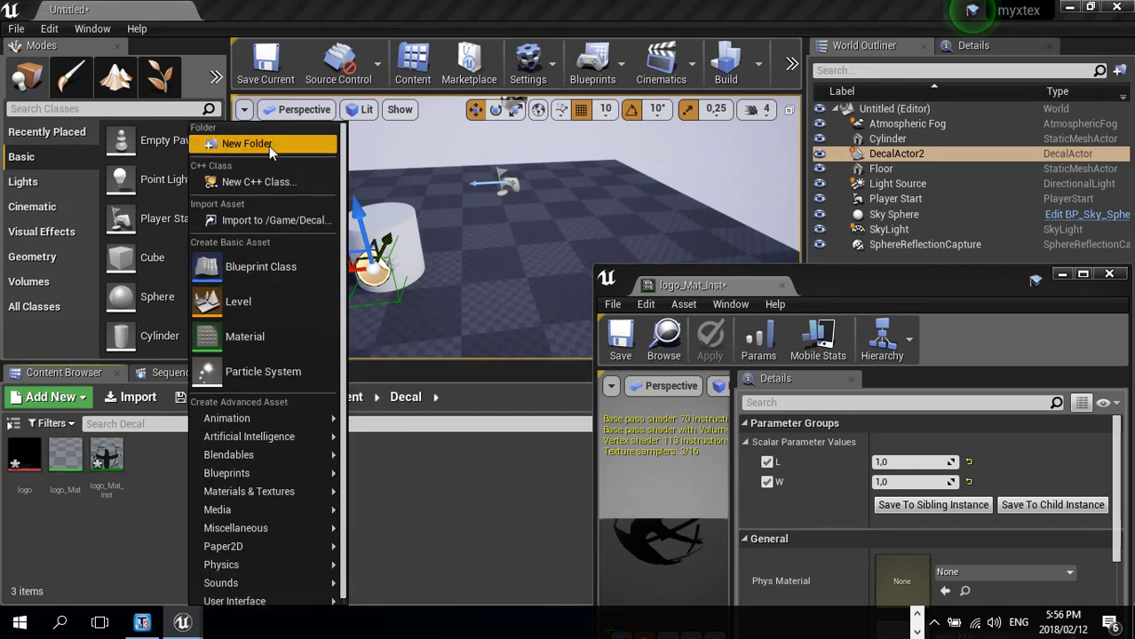
left_click(262, 339)
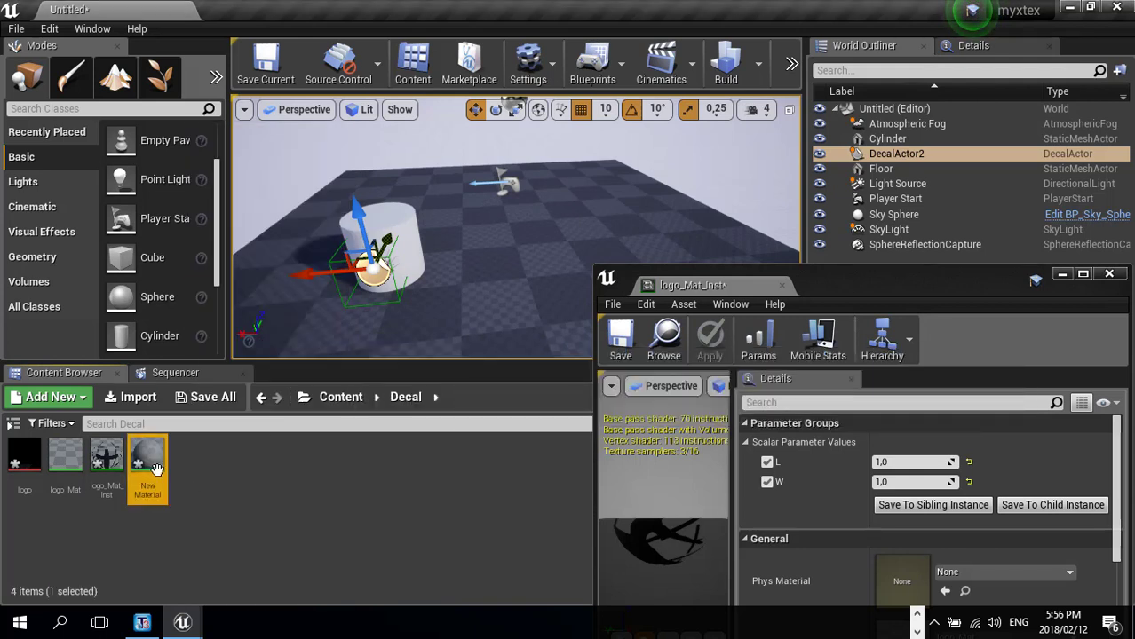
left_click(1109, 274)
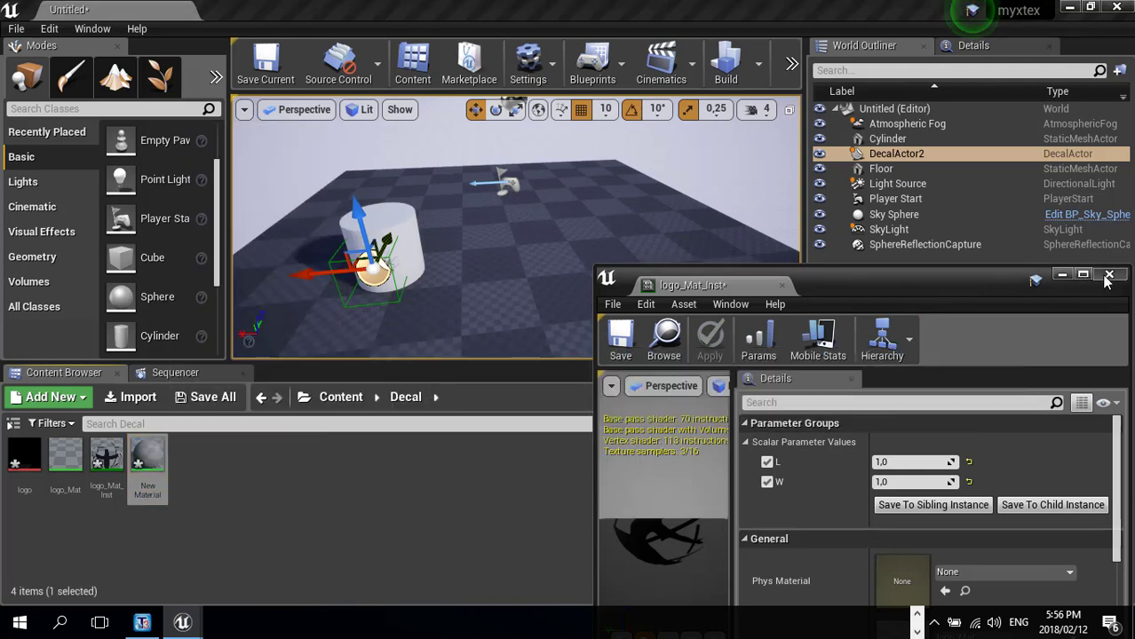
double_click(149, 471)
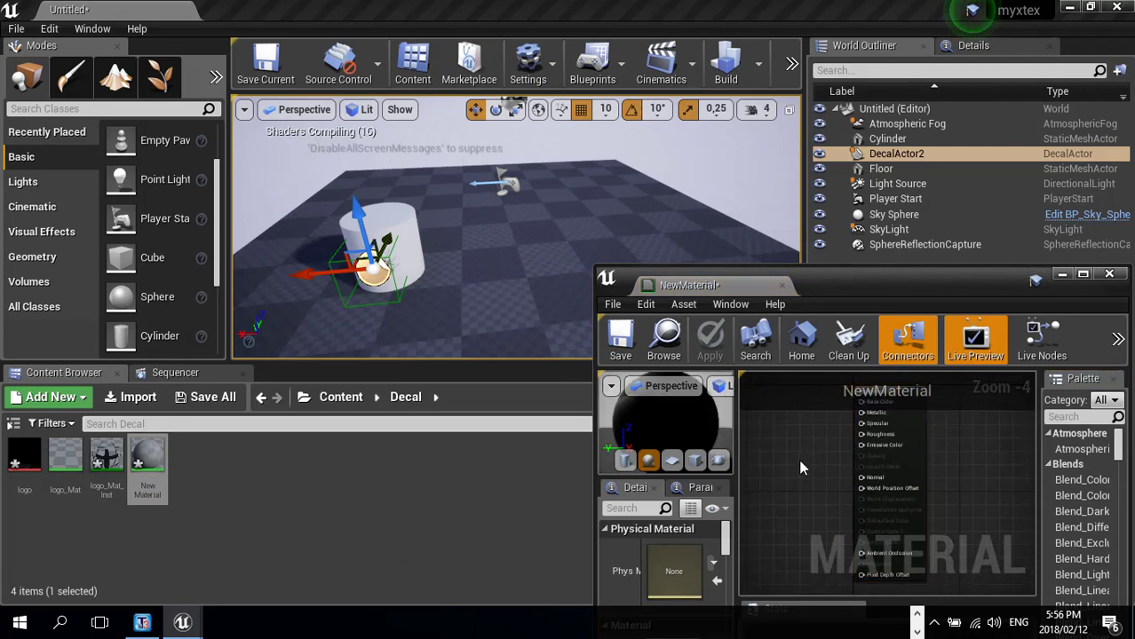
- Connect a vector parameter with a light peach colour to NewMaterial's Base Color, and close the material with its changes applied
key("v")
left_click(784, 437)
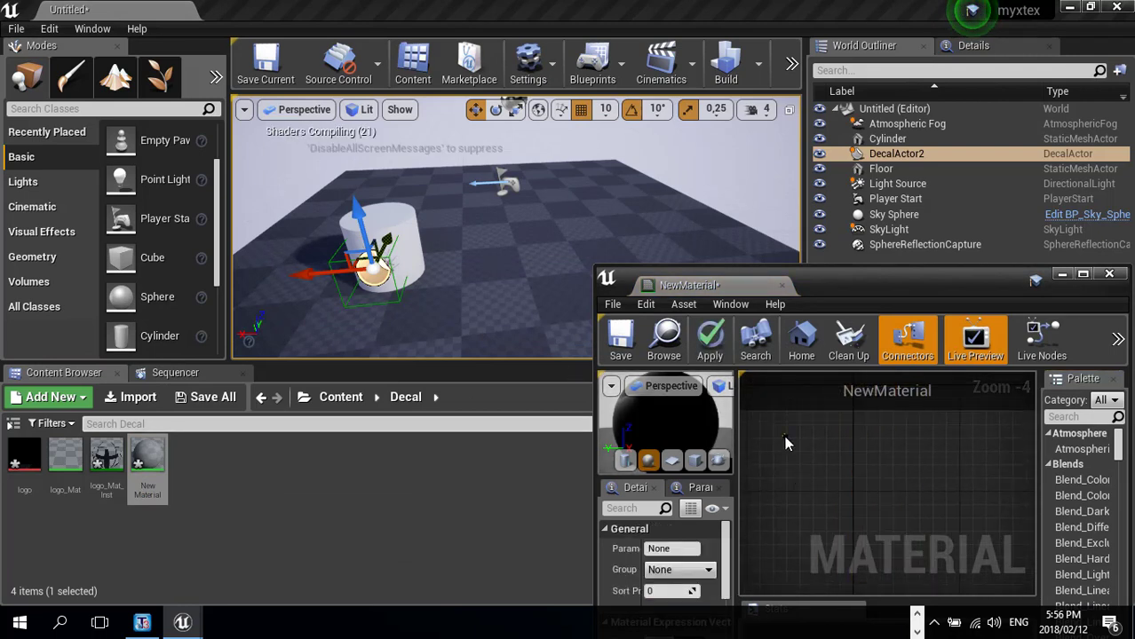
left_click(914, 456)
left_click_drag(930, 463, 962, 512)
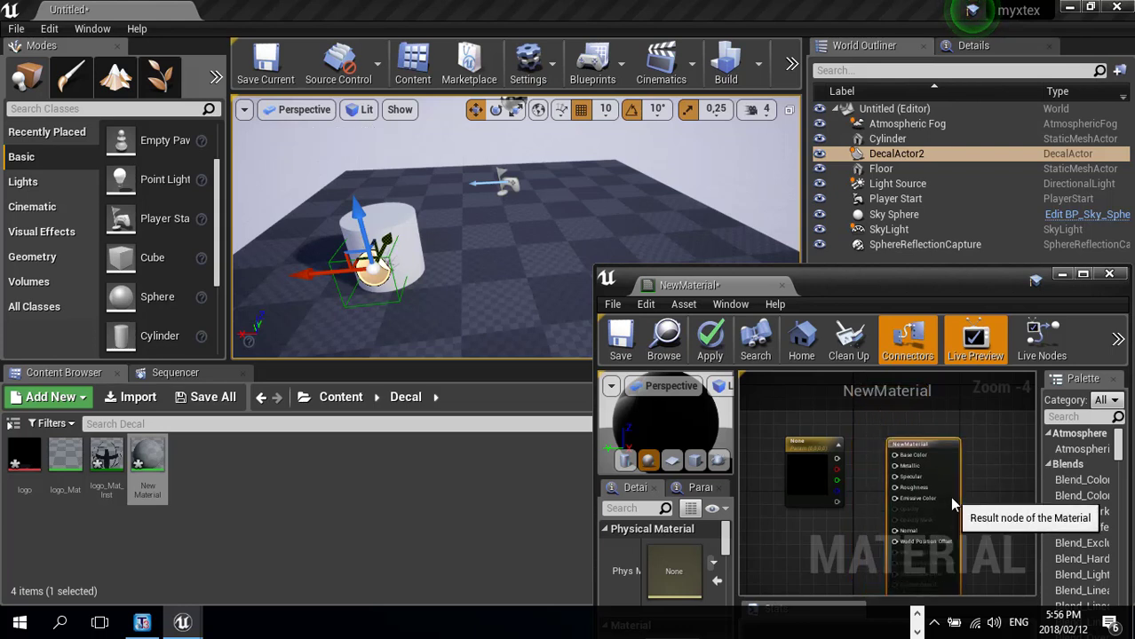
left_click_drag(837, 458, 904, 454)
left_click(815, 471)
double_click(815, 471)
left_click_drag(696, 275, 696, 256)
left_click(705, 562)
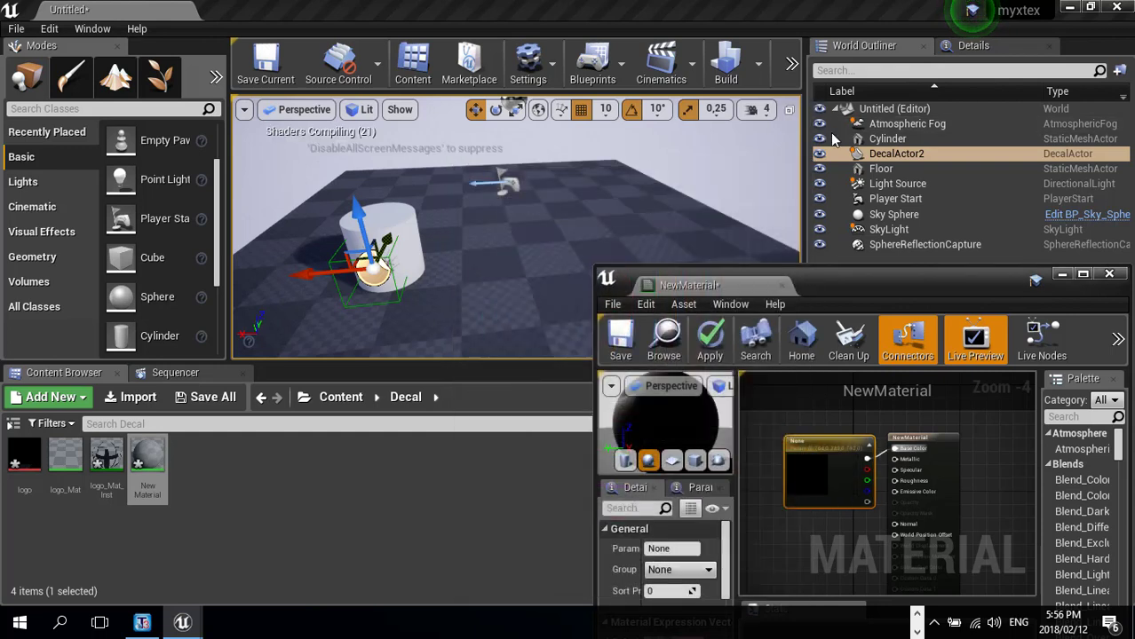
left_click(1109, 273)
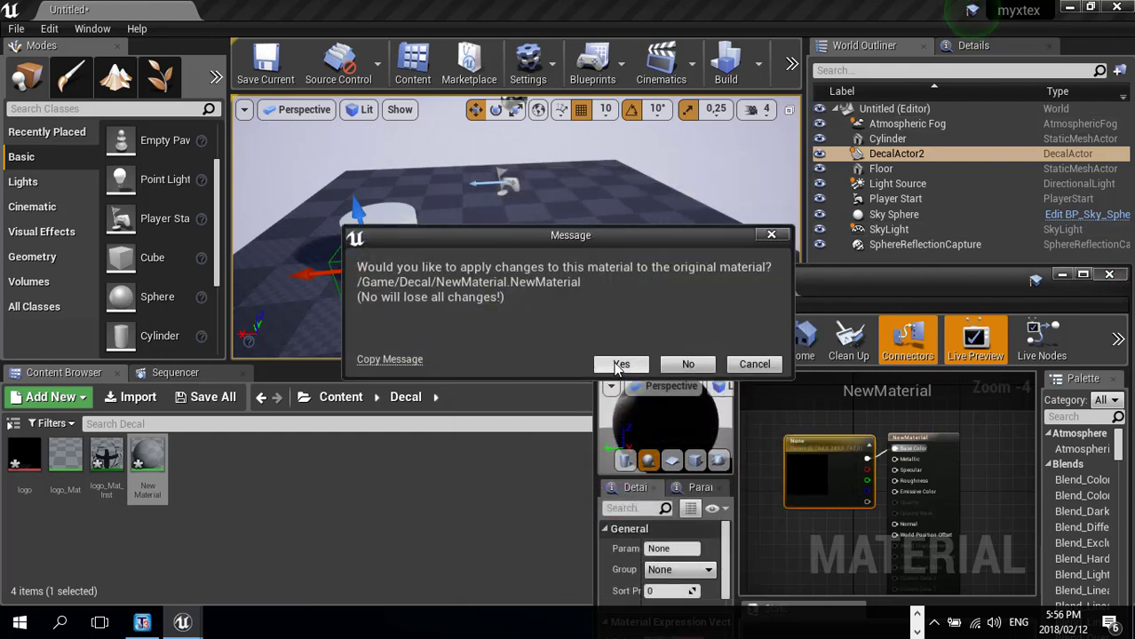
left_click(621, 362)
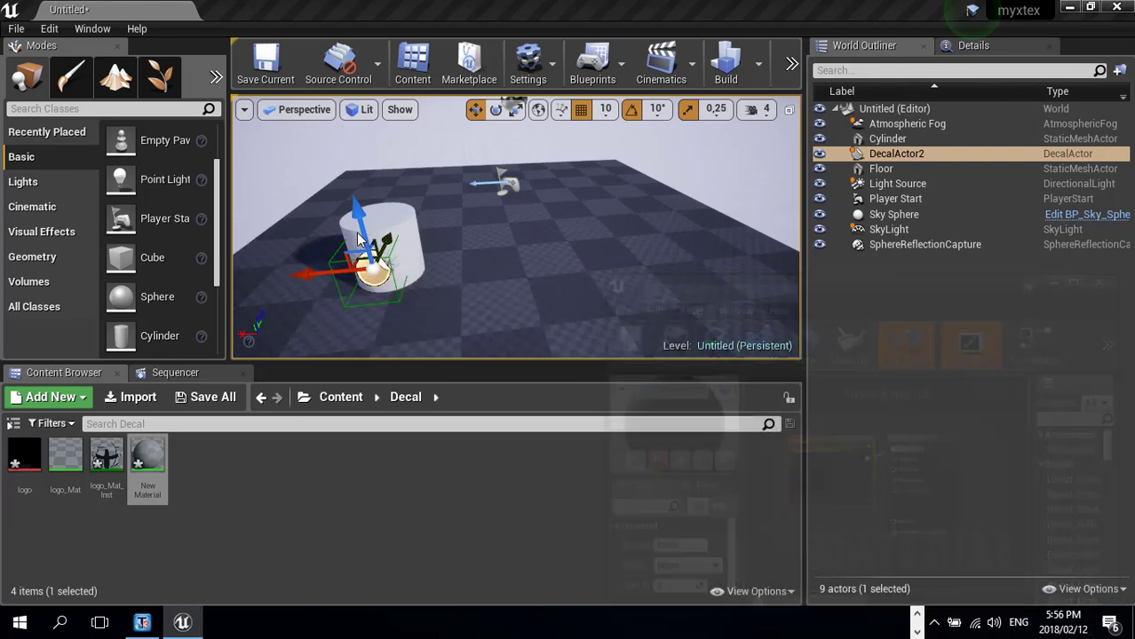
- Assign NewMaterial to the cylinder in the level
left_click_drag(360, 241, 451, 215, "alt")
right_click_drag(451, 216, 391, 211)
left_click_drag(162, 456, 452, 257)
scroll(507, 292, "up", 5)
right_click_drag(435, 248, 431, 245)
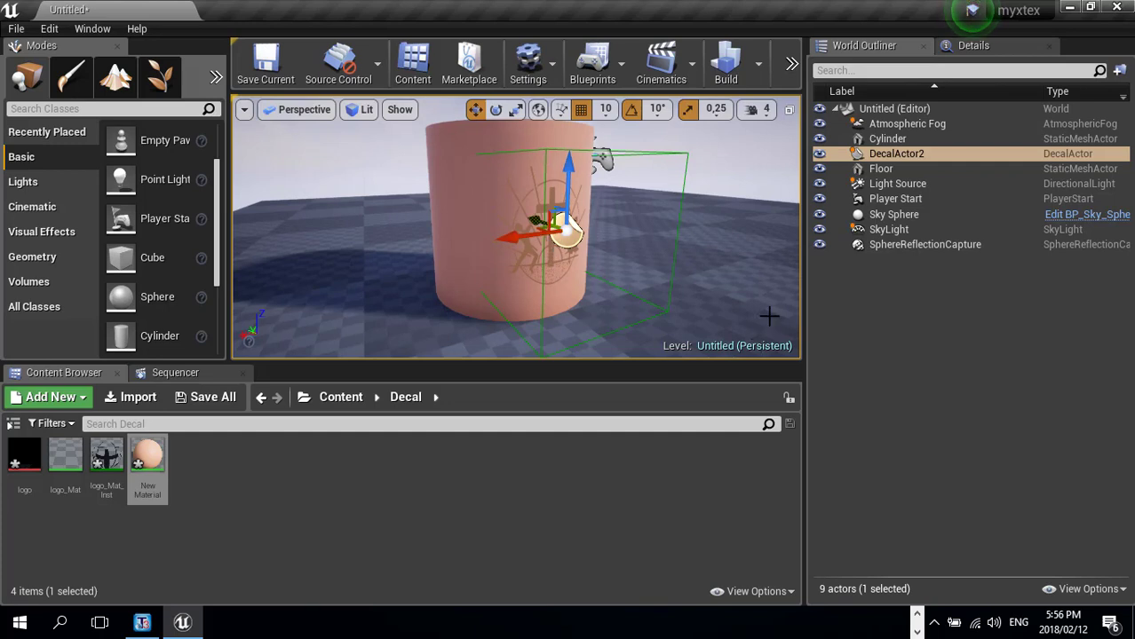
- Switch the viewport to game view with DecalActor2 selected to see the logo without editor icons
left_click(882, 299)
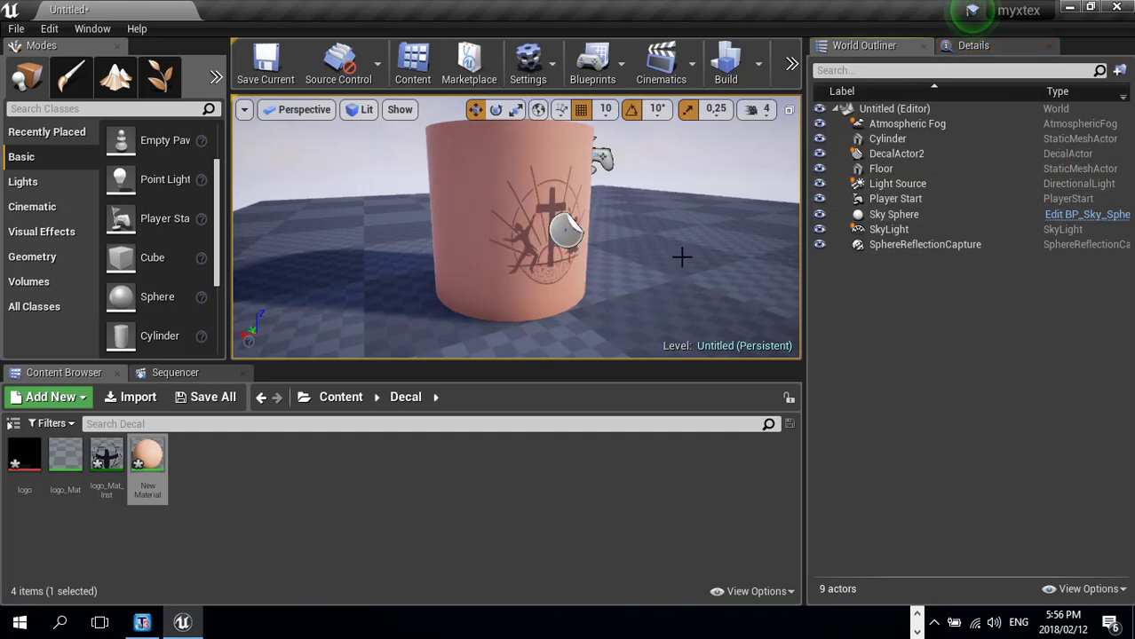
left_click(568, 236)
key("g")
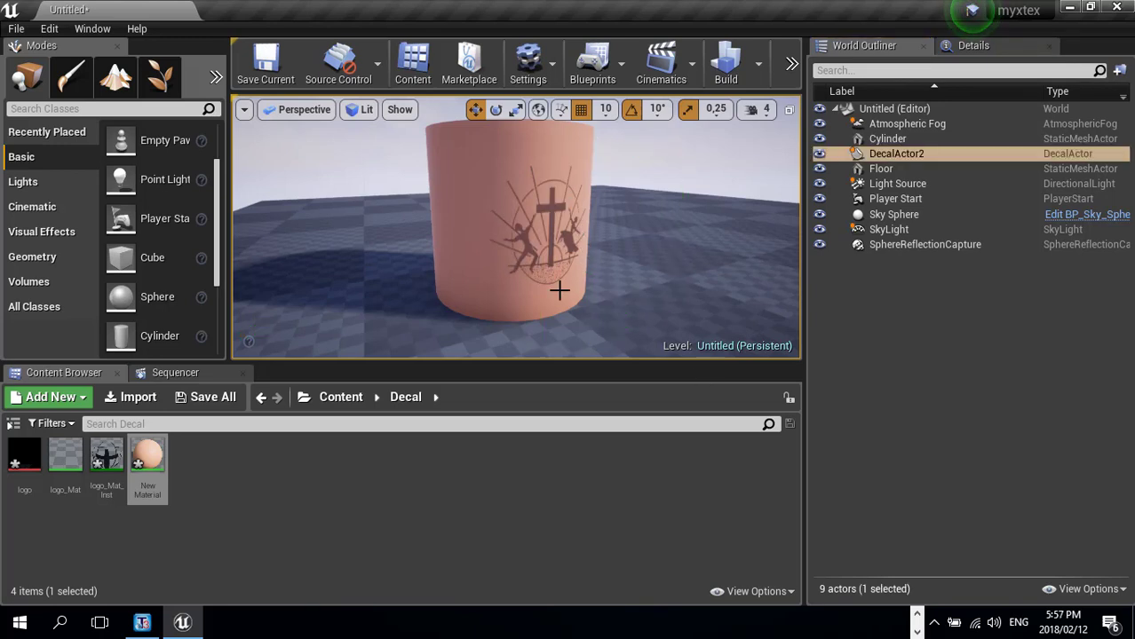
right_click_drag(559, 291, 532, 290)
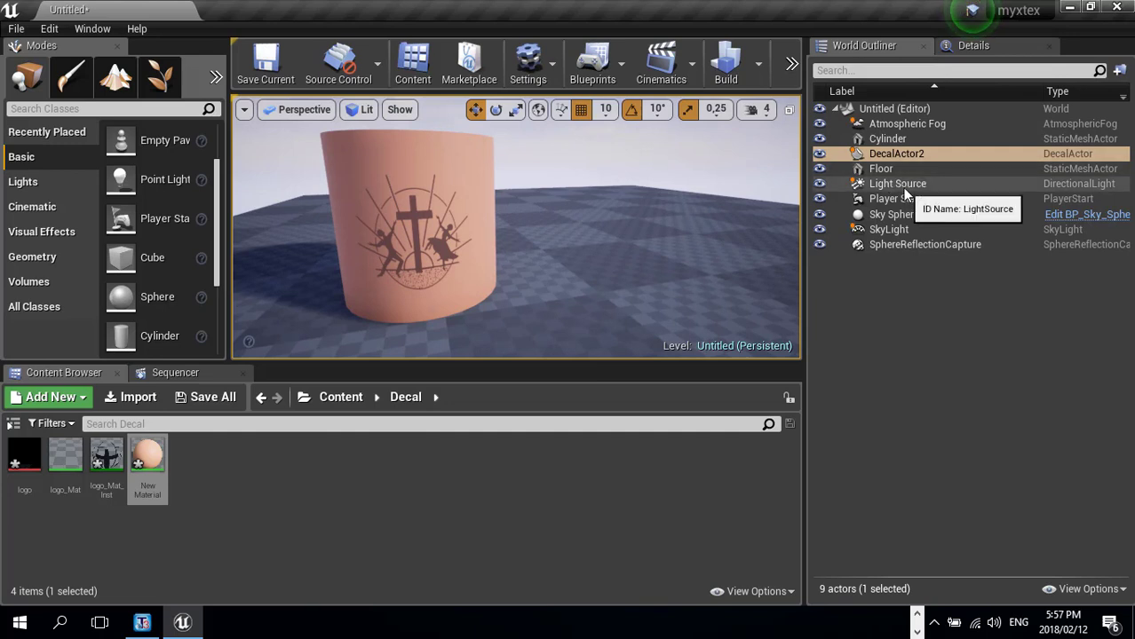
- Fine-tune the sideways position and height of DecalActor2 on the cylinder's face
left_click(902, 157)
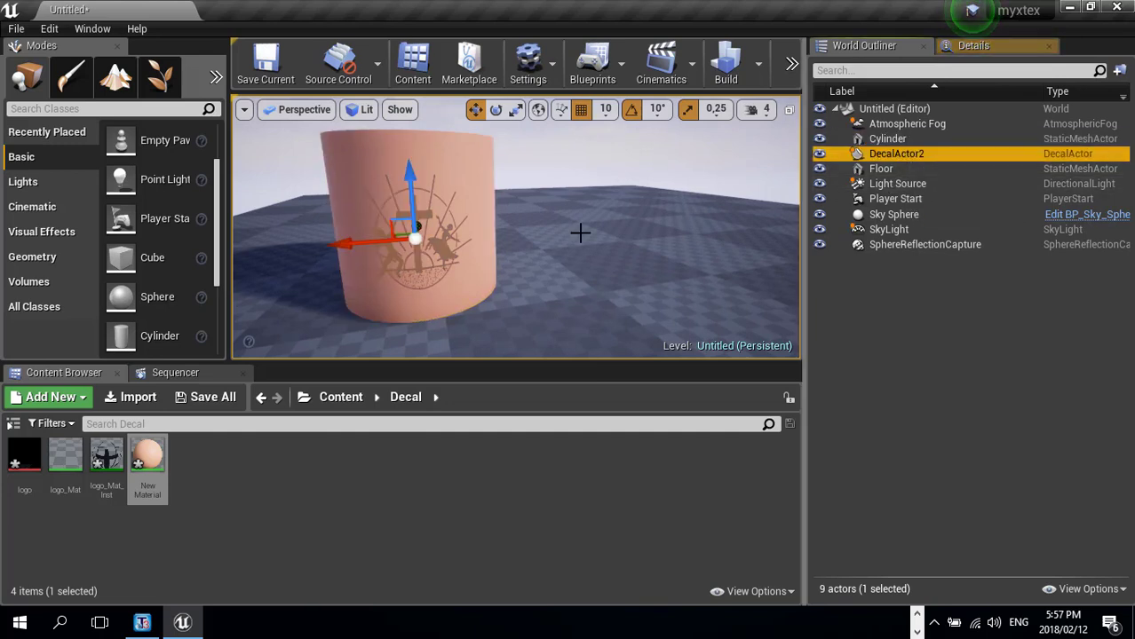
mouse_move(348, 249)
left_mouse_down()
mouse_move(383, 246)
mouse_move(353, 251)
left_mouse_up()
right_click_drag(500, 252, 549, 246)
key("a")
left_click_drag(588, 197, 594, 155)
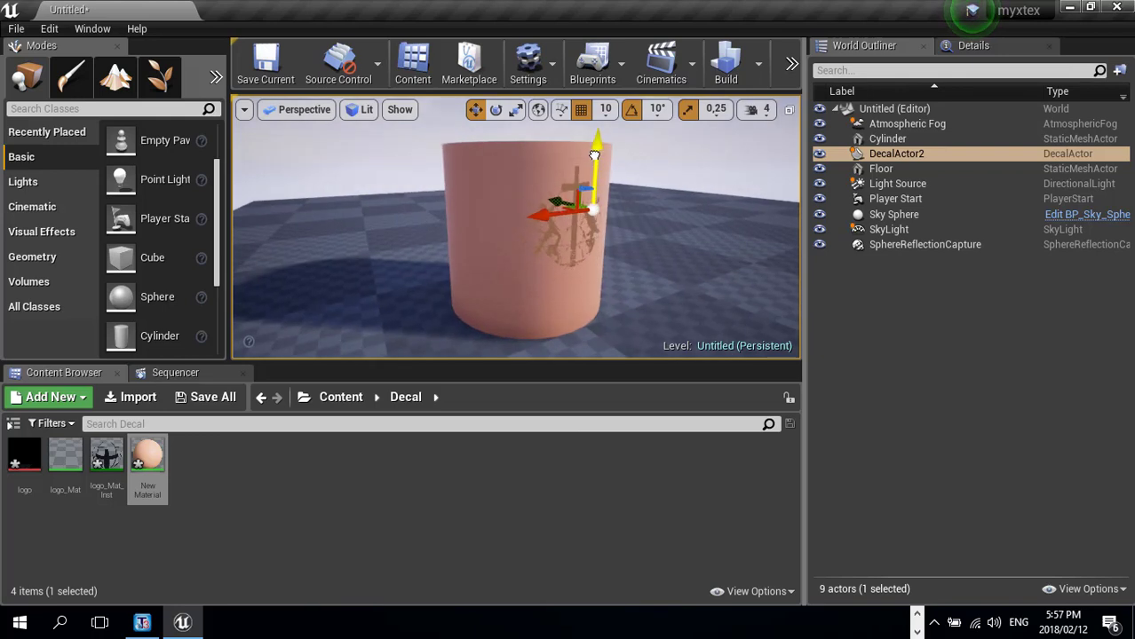
key("e")
right_click_drag(563, 270, 563, 268)
left_click_drag(595, 180, 591, 202)
key("q")
right_click_drag(574, 307, 569, 299)
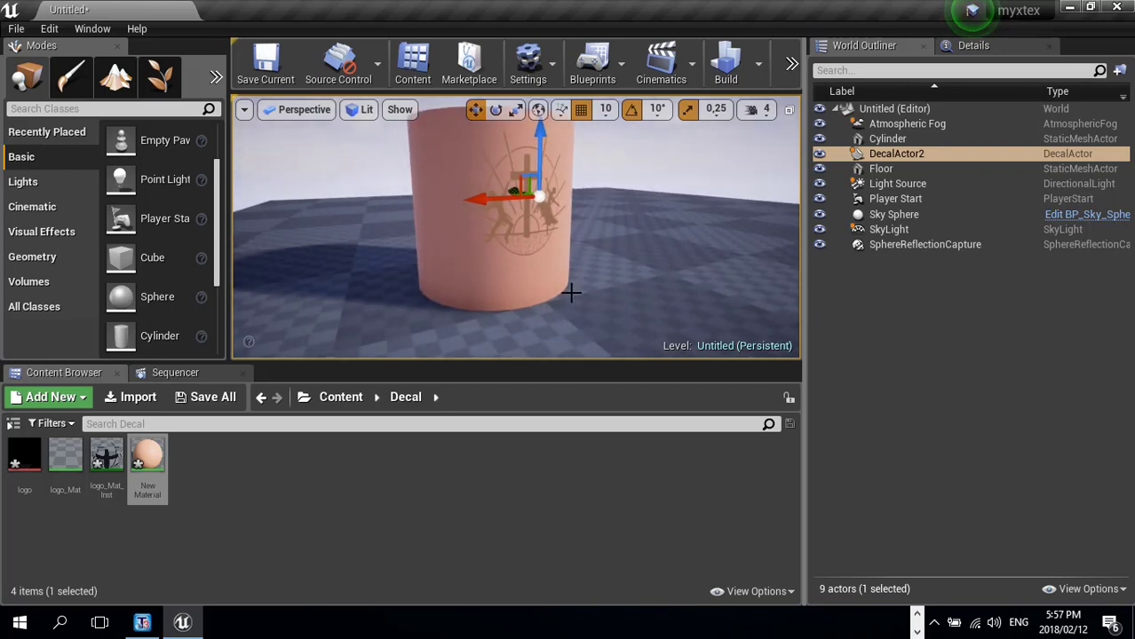
- Enlarge the viewport to full screen and set its Screen Percentage to 200 for a sharper view of the logo
key("F11")
key("g")
key("g")
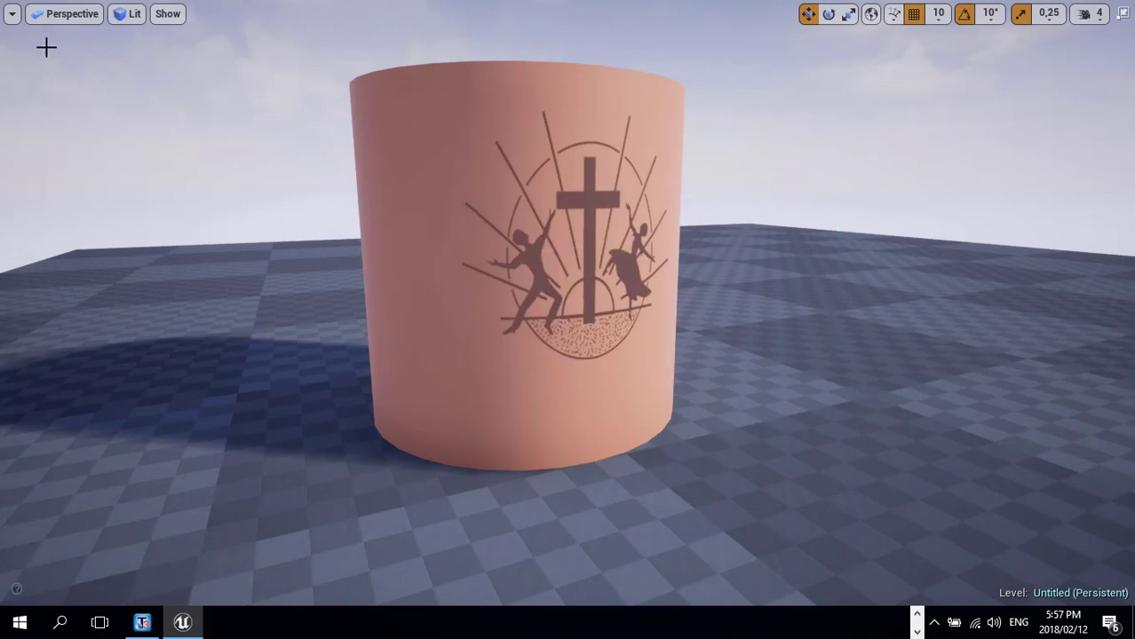
left_click(12, 13)
left_click(141, 189)
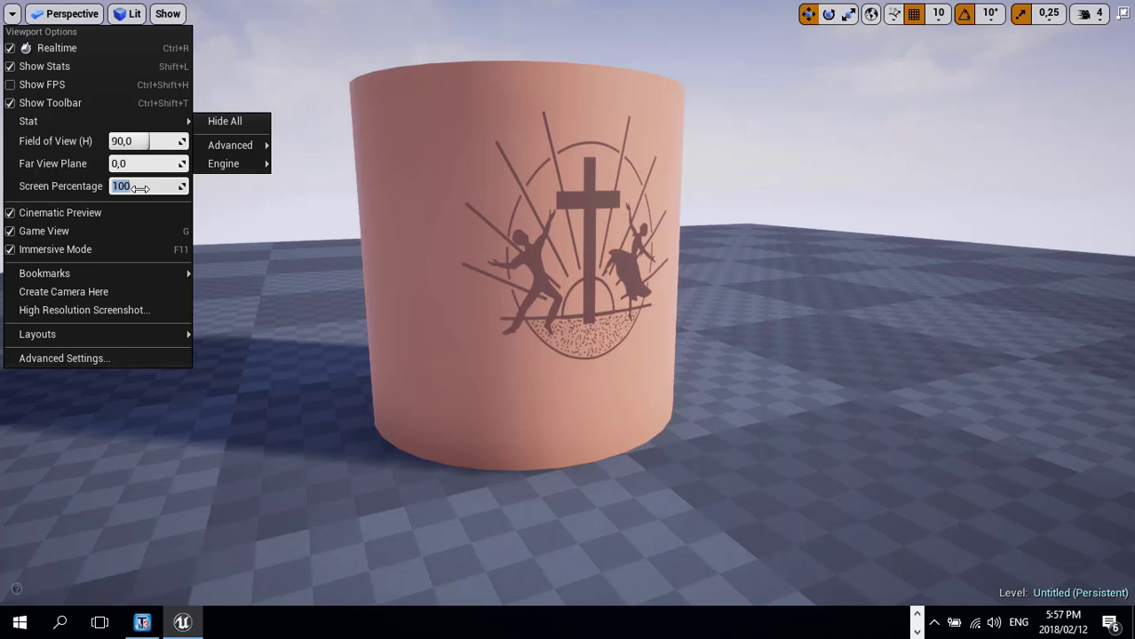
type("200")
key("Return")
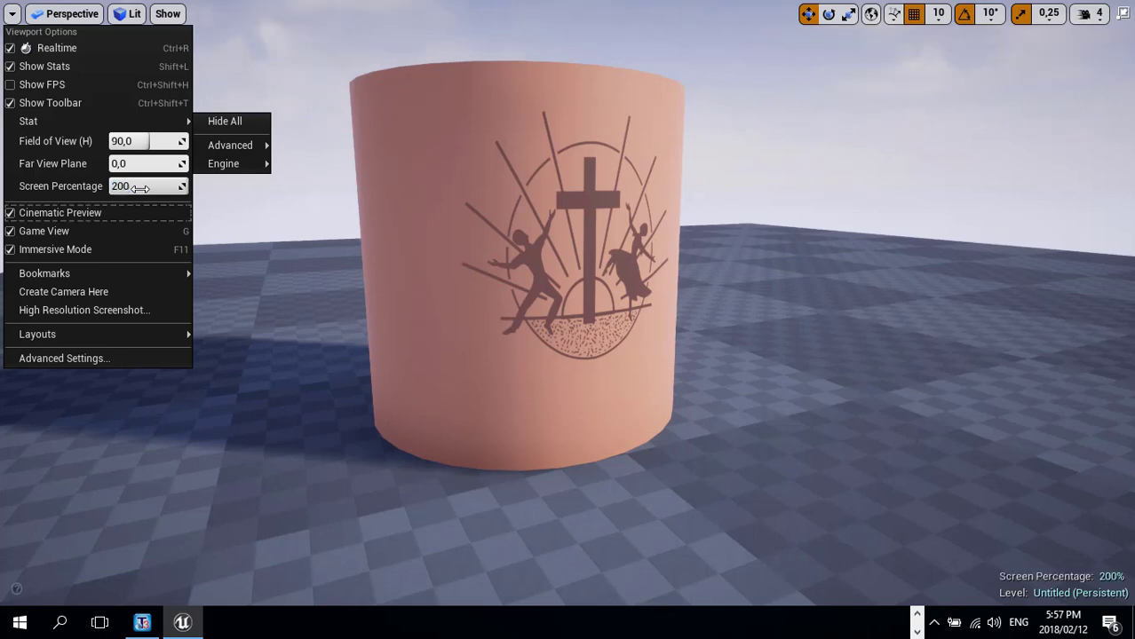
left_click(536, 258)
key("g")
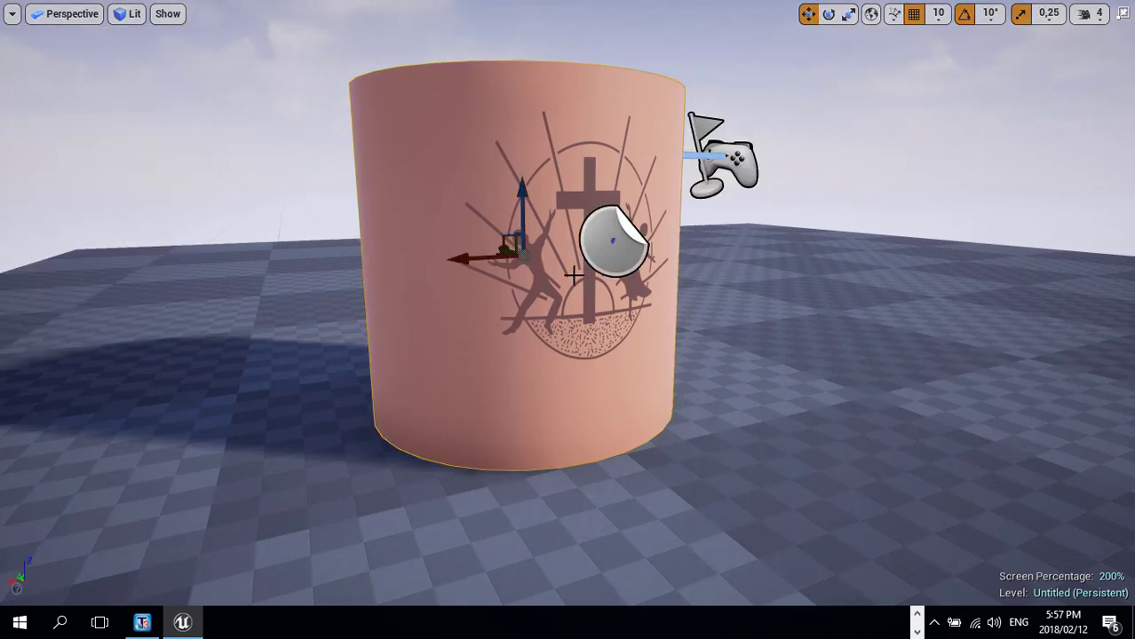
key("g")
scroll(573, 274, "up", 3)
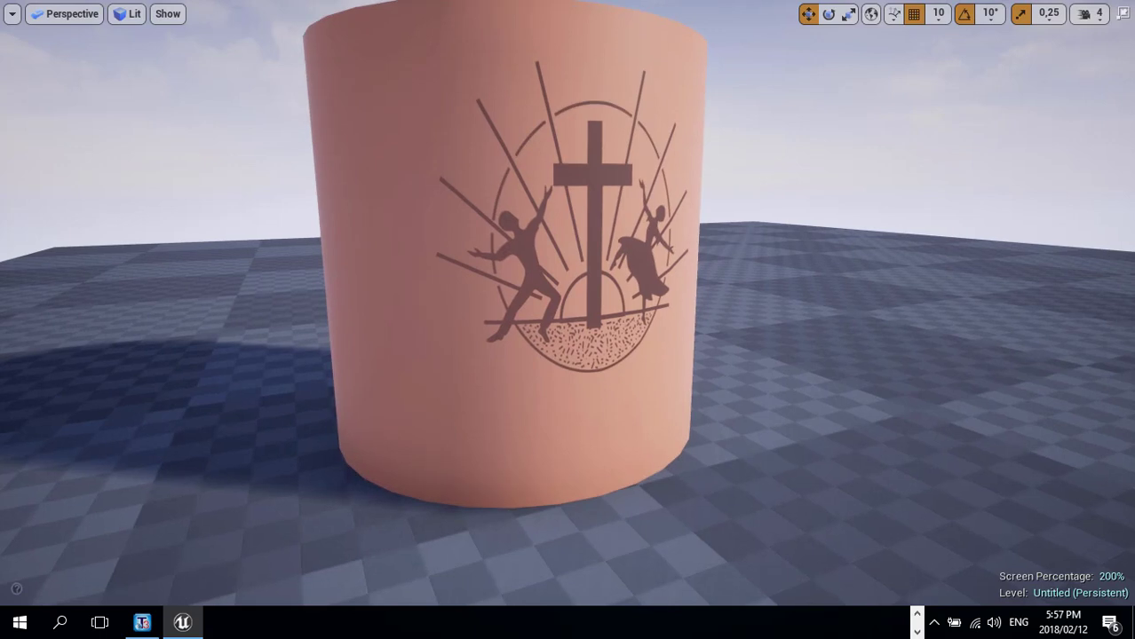
middle_click_drag(590, 263, 647, 206)
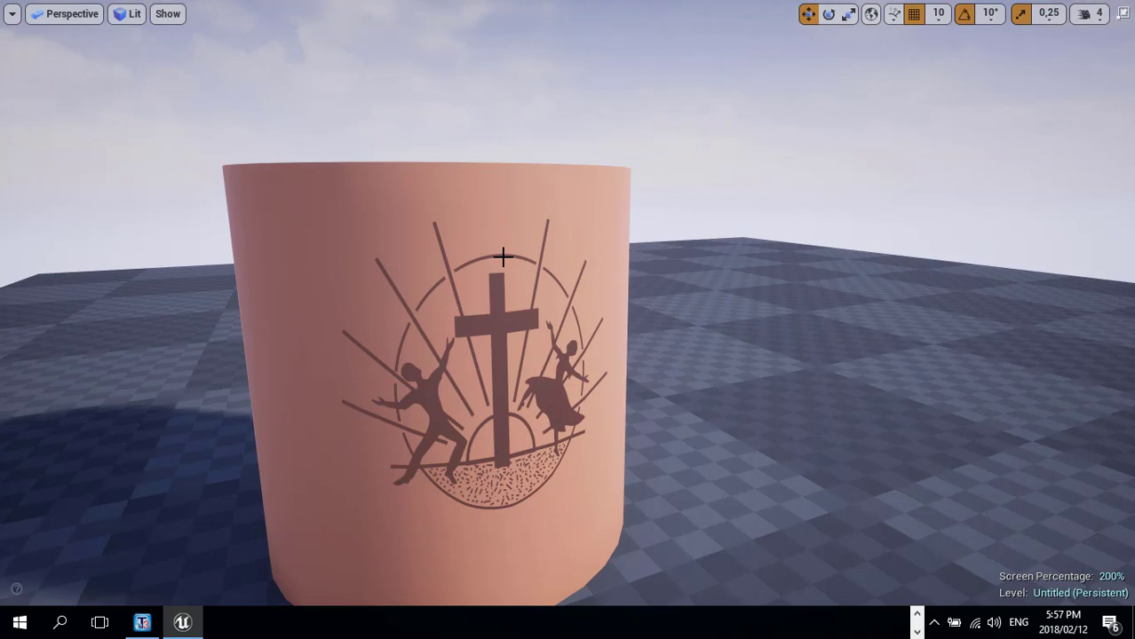
- Leave full screen and place a cube beside the cylinder, raising it above the floor
key("F11")
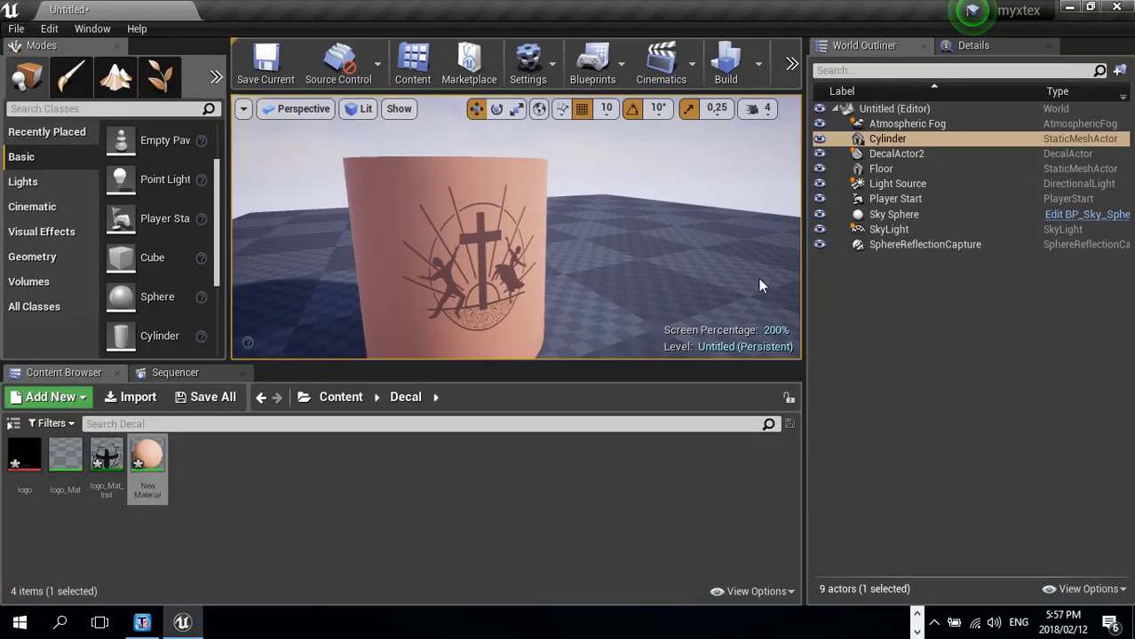
left_click_drag(127, 267, 625, 266)
left_click_drag(646, 217, 650, 162)
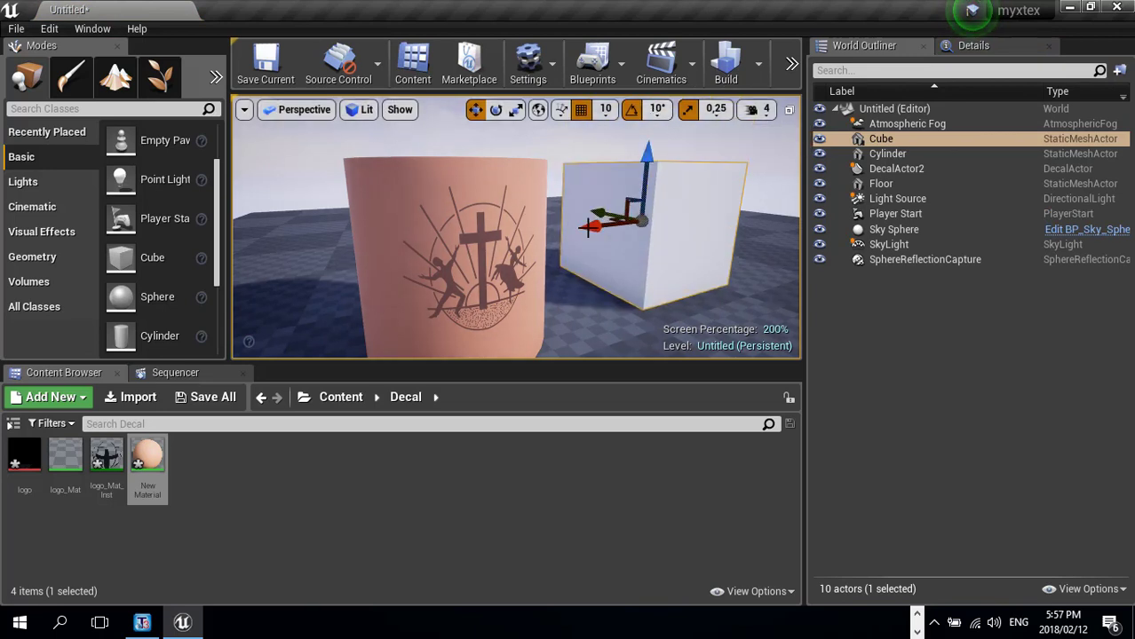
- Duplicate DecalActor2 across to the cube and centre the copied logo sideways on the cube's front face
left_click(894, 168)
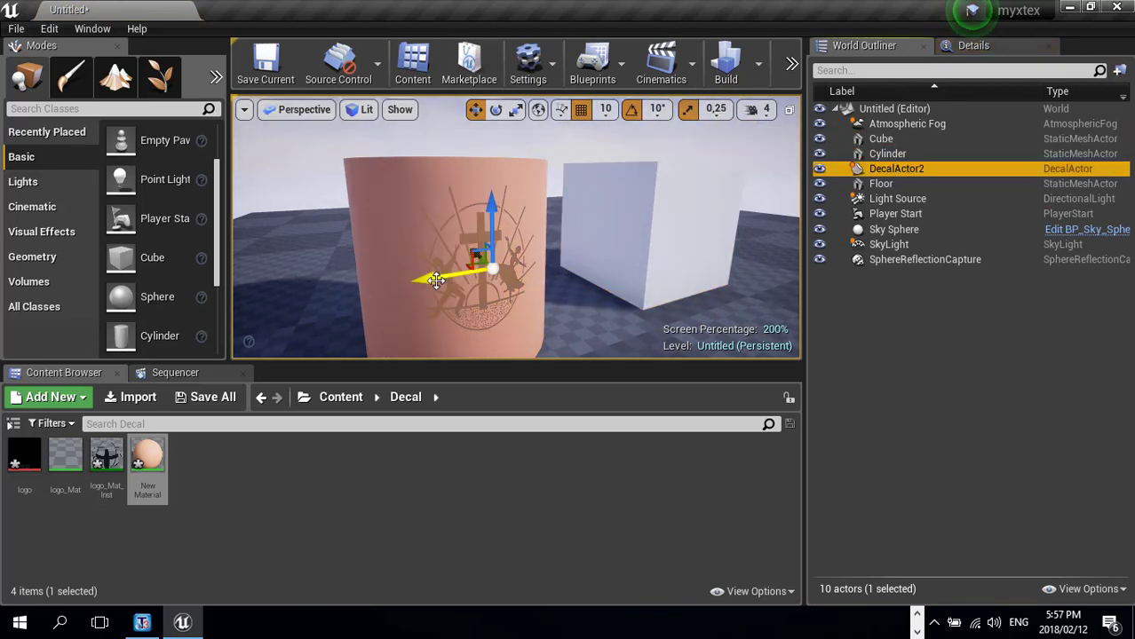
left_click_drag(435, 281, 740, 254, "alt")
left_click_drag(684, 209, 621, 226)
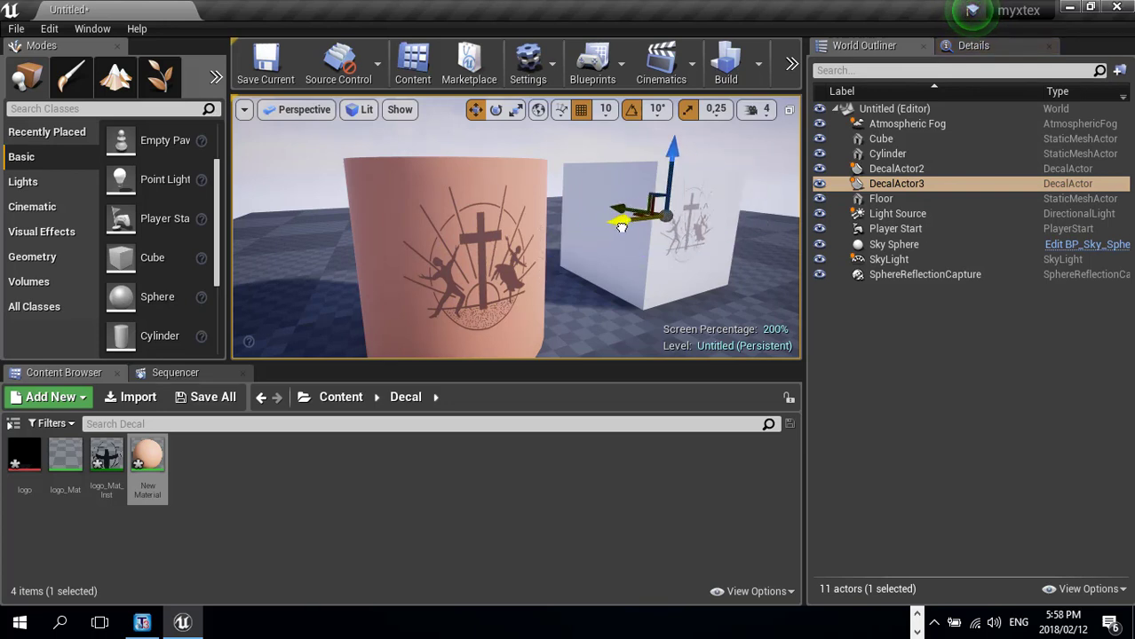
left_click_drag(639, 280, 546, 304, "alt")
right_click_drag(615, 276, 613, 276)
left_click_drag(435, 272, 452, 273)
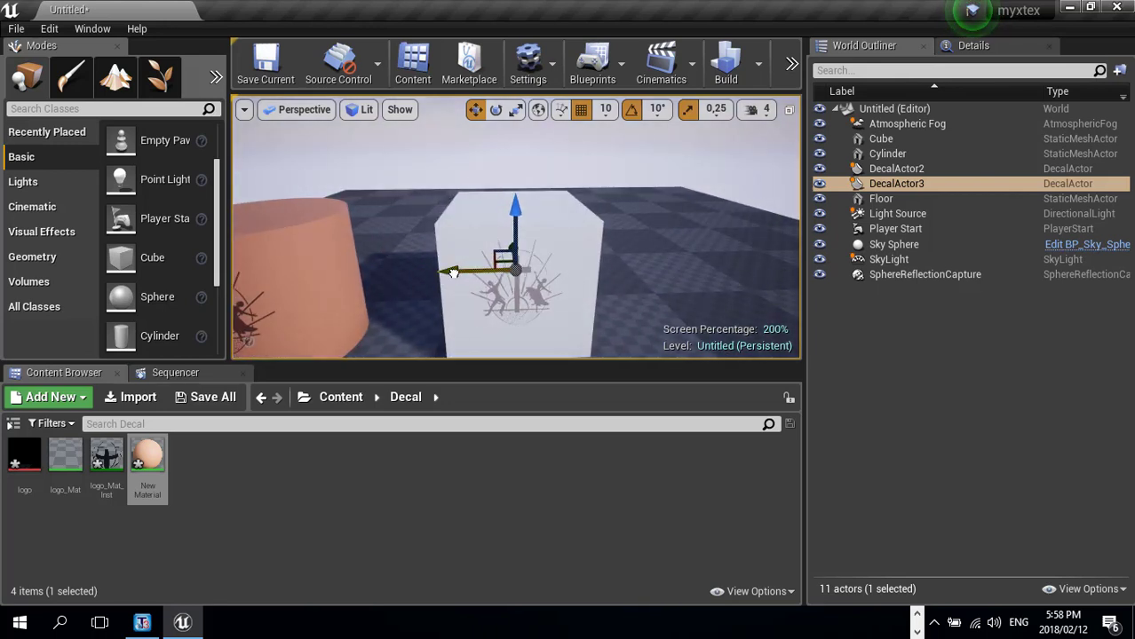
scroll(462, 273, "up", 3)
middle_click_drag(461, 273, 468, 311)
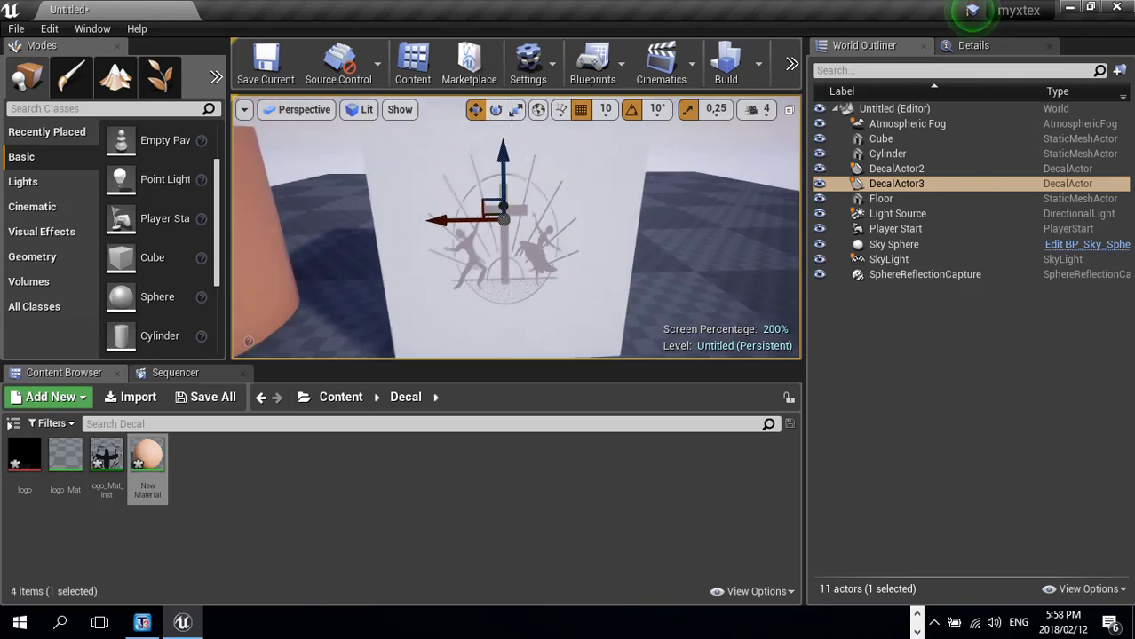
- Enlarge the viewport to full screen and scale the copied decal wider across the cube's front face
key("F11")
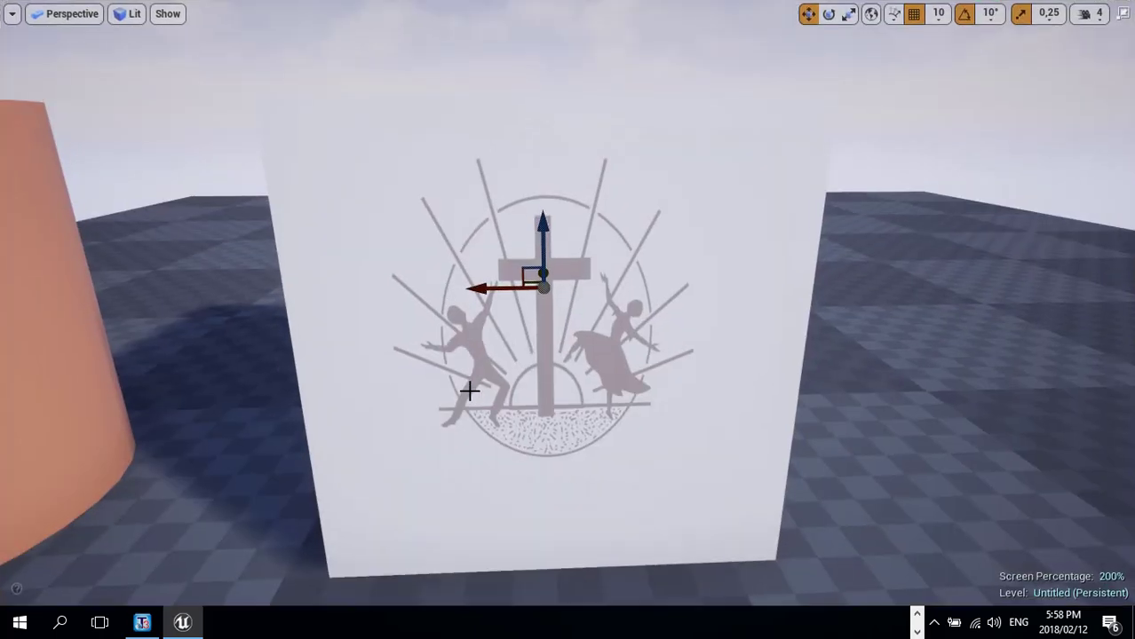
mouse_move(499, 405)
right_mouse_down()
mouse_move(479, 422)
mouse_move(487, 410)
right_mouse_up()
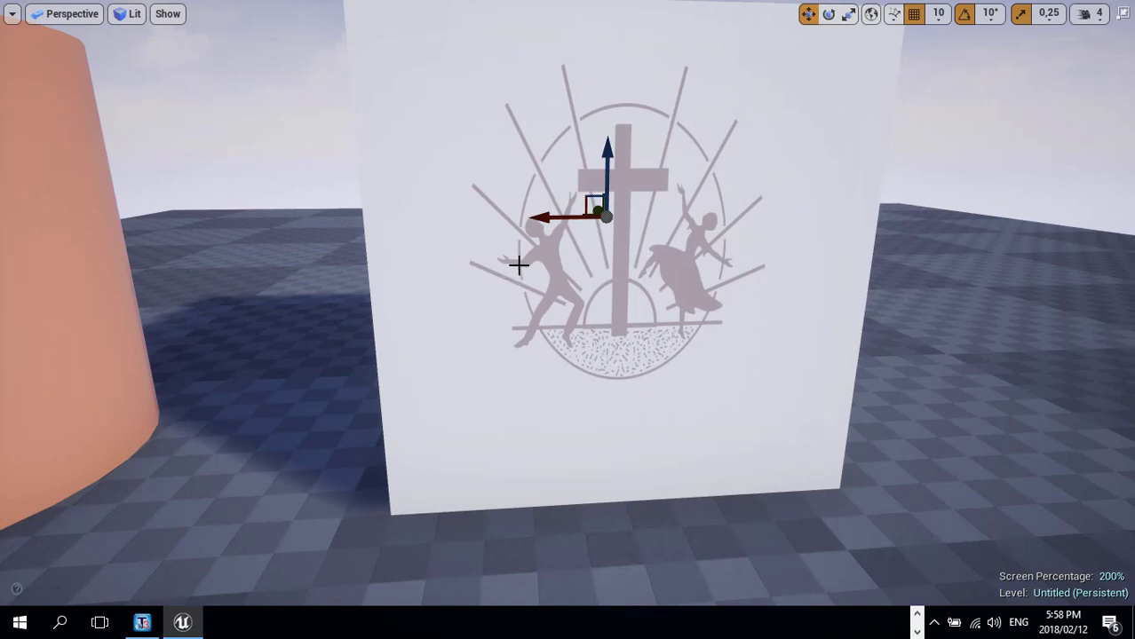
key("e")
key("r")
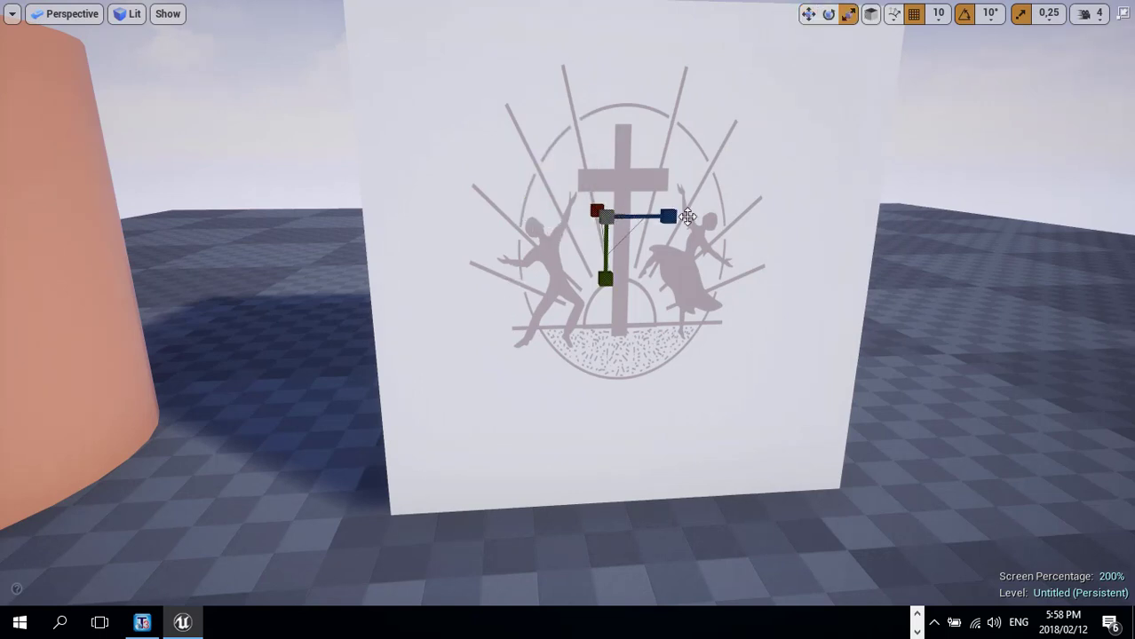
mouse_move(678, 219)
left_mouse_down()
mouse_move(706, 219)
mouse_move(691, 218)
left_mouse_up()
left_click(678, 219)
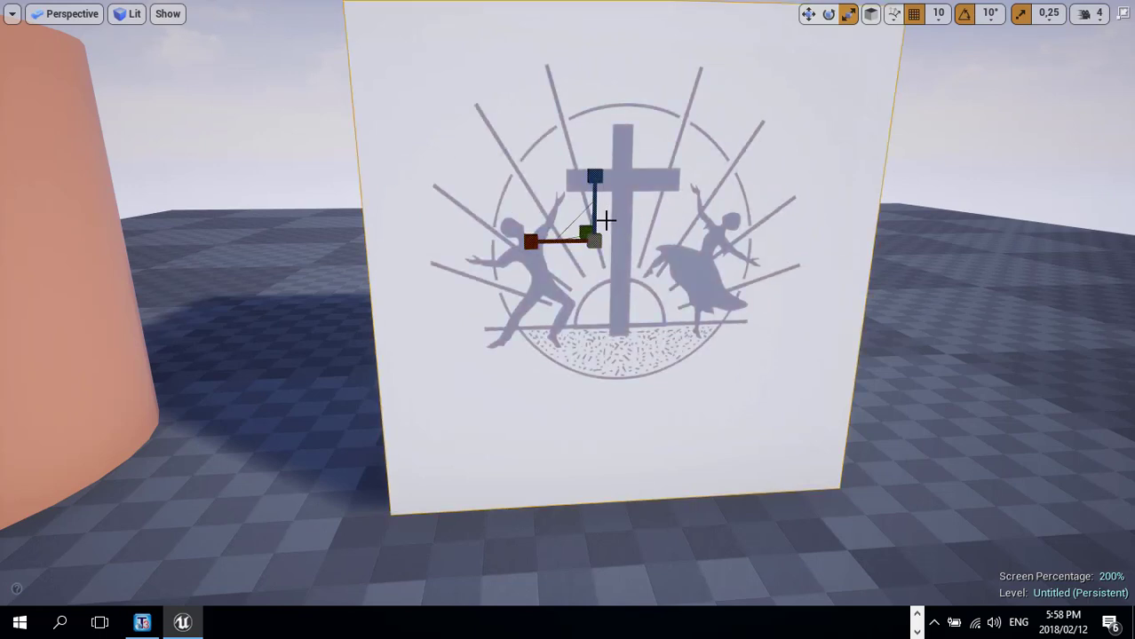
left_click(215, 124)
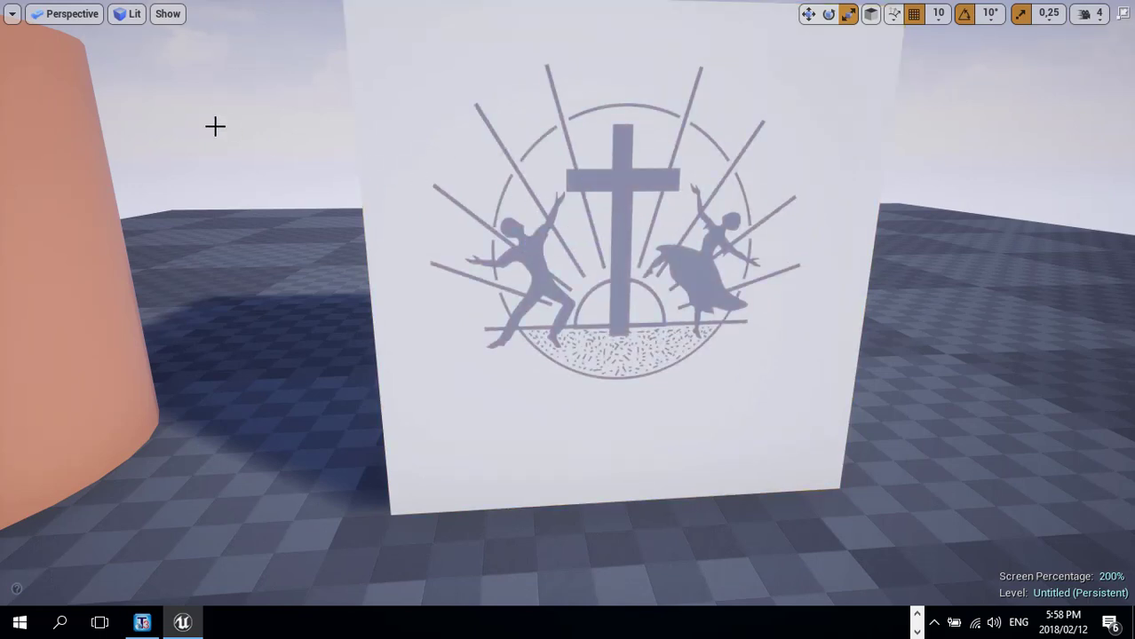
- Set the viewport's Screen Percentage to 100 and frame both the cylinder and the cube with nothing selected
left_click(12, 14)
left_click(131, 187)
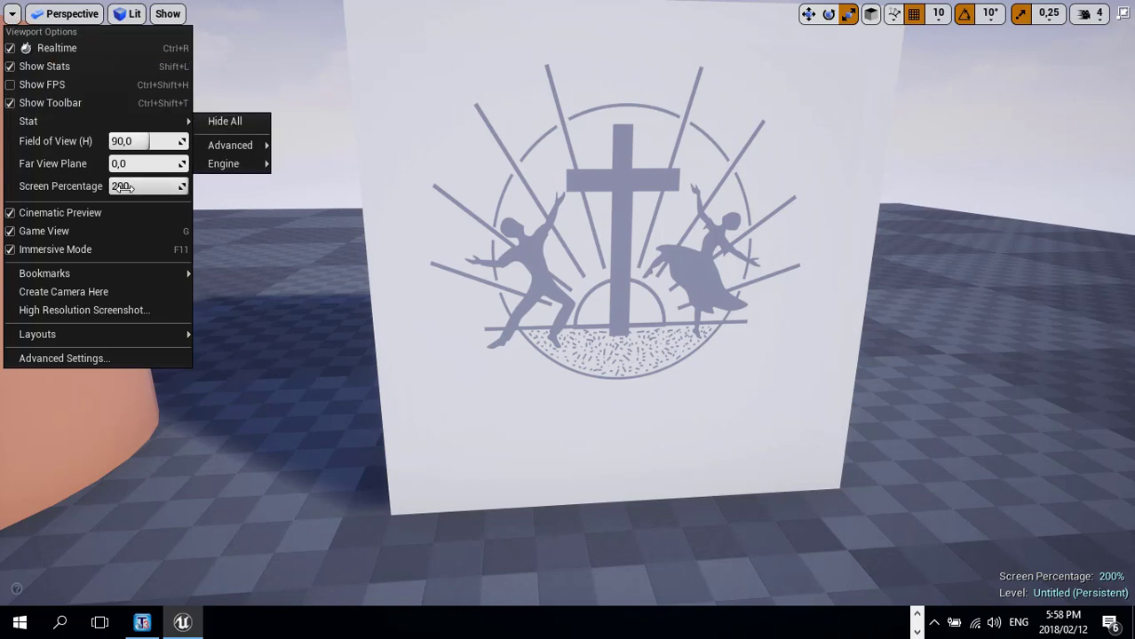
type("100")
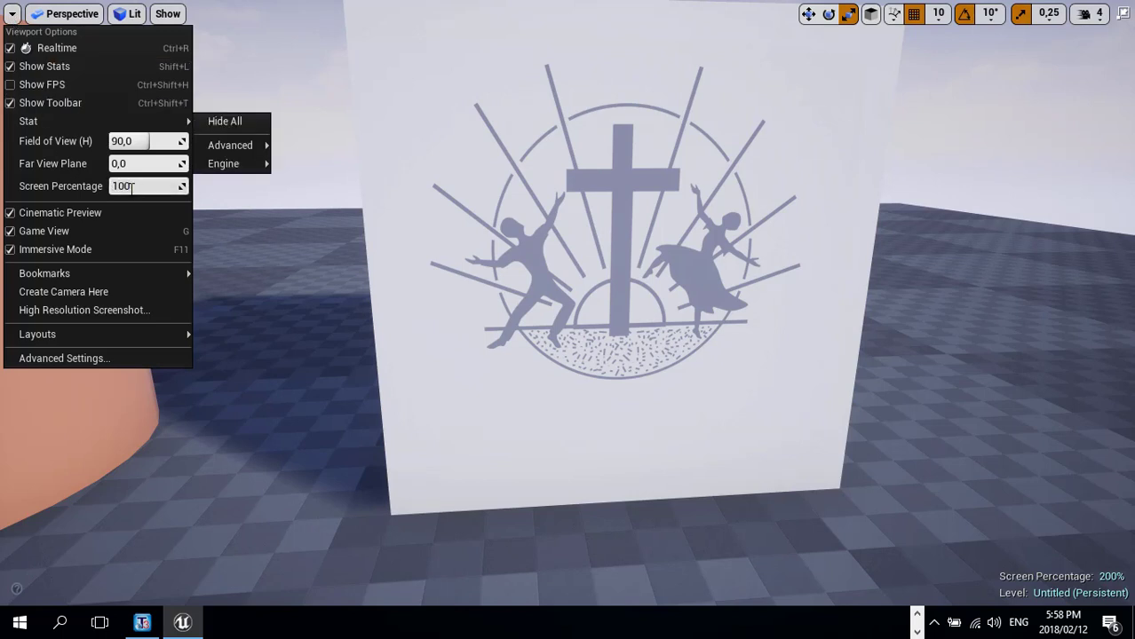
key("Return")
left_click(303, 336)
left_click_drag(433, 418, 435, 470)
left_click_drag(459, 330, 435, 463)
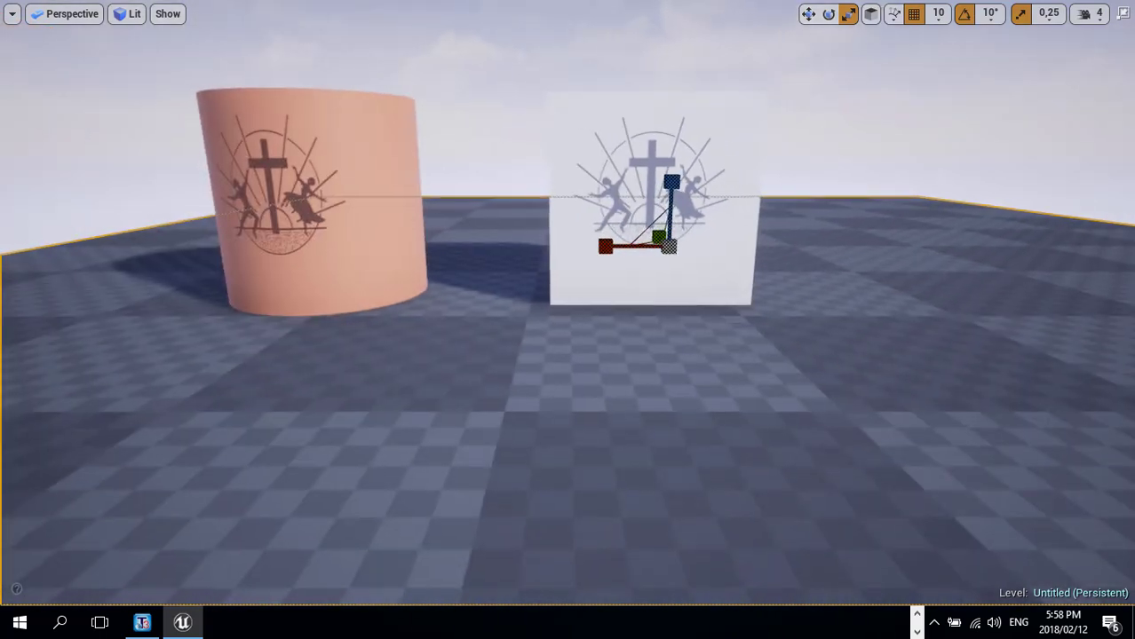
key("Escape")
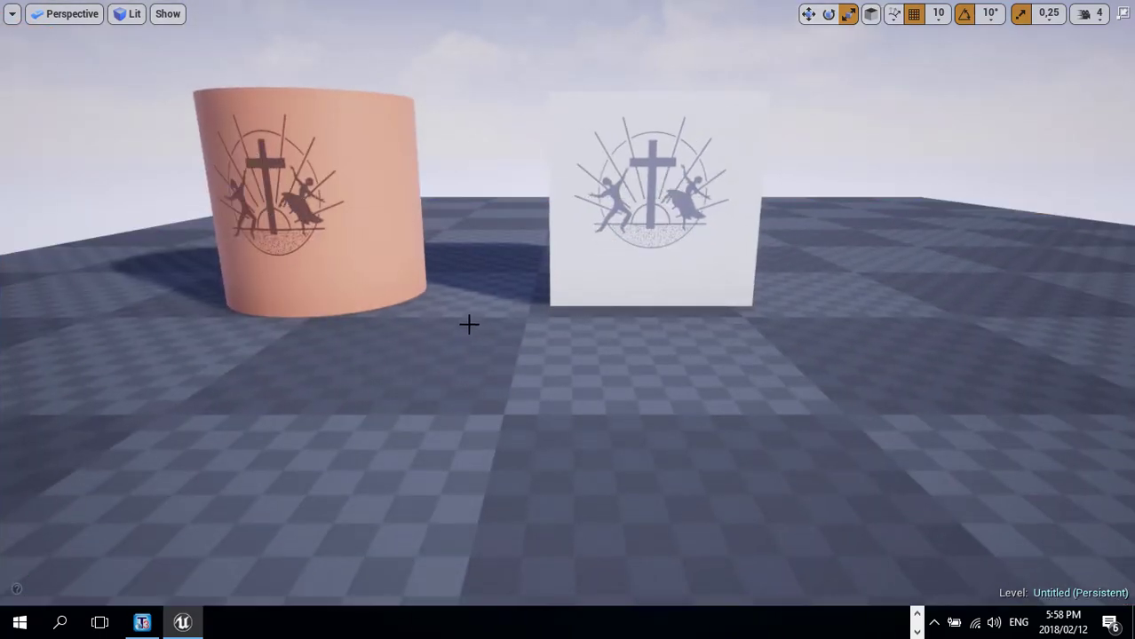
mouse_move(745, 203)
left_mouse_down()
mouse_move(746, 257)
mouse_move(745, 204)
left_mouse_up()
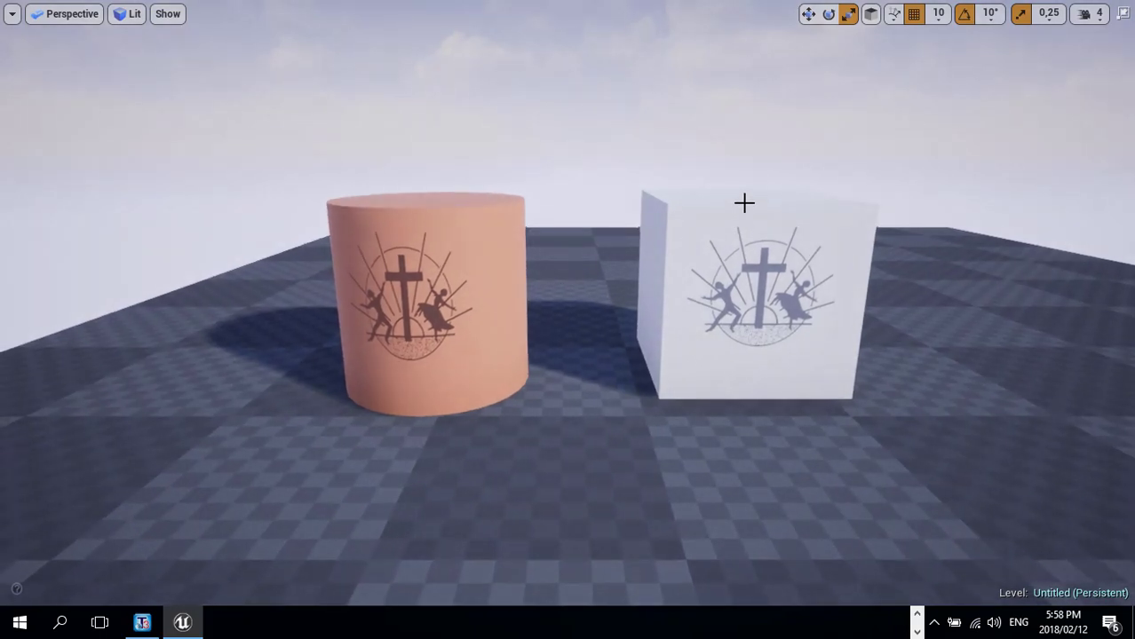